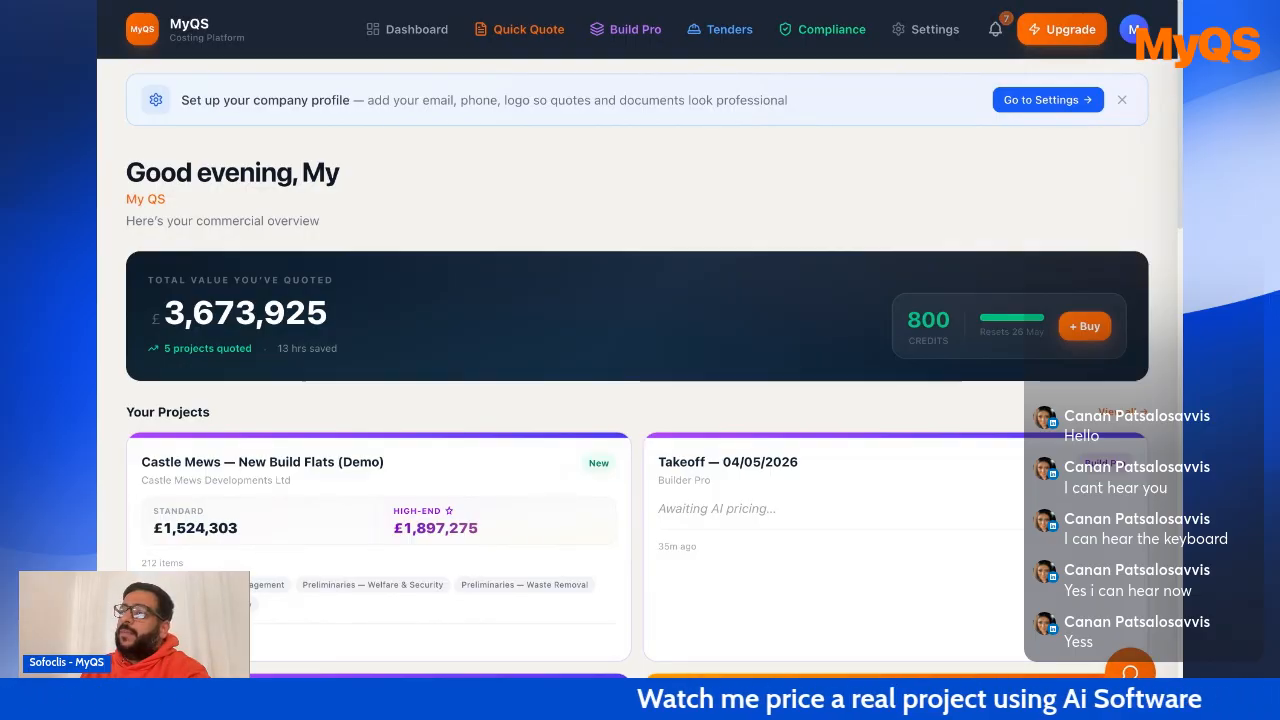
# Open Build Pro and start a new estimating project.
pyautogui.click(635, 29)
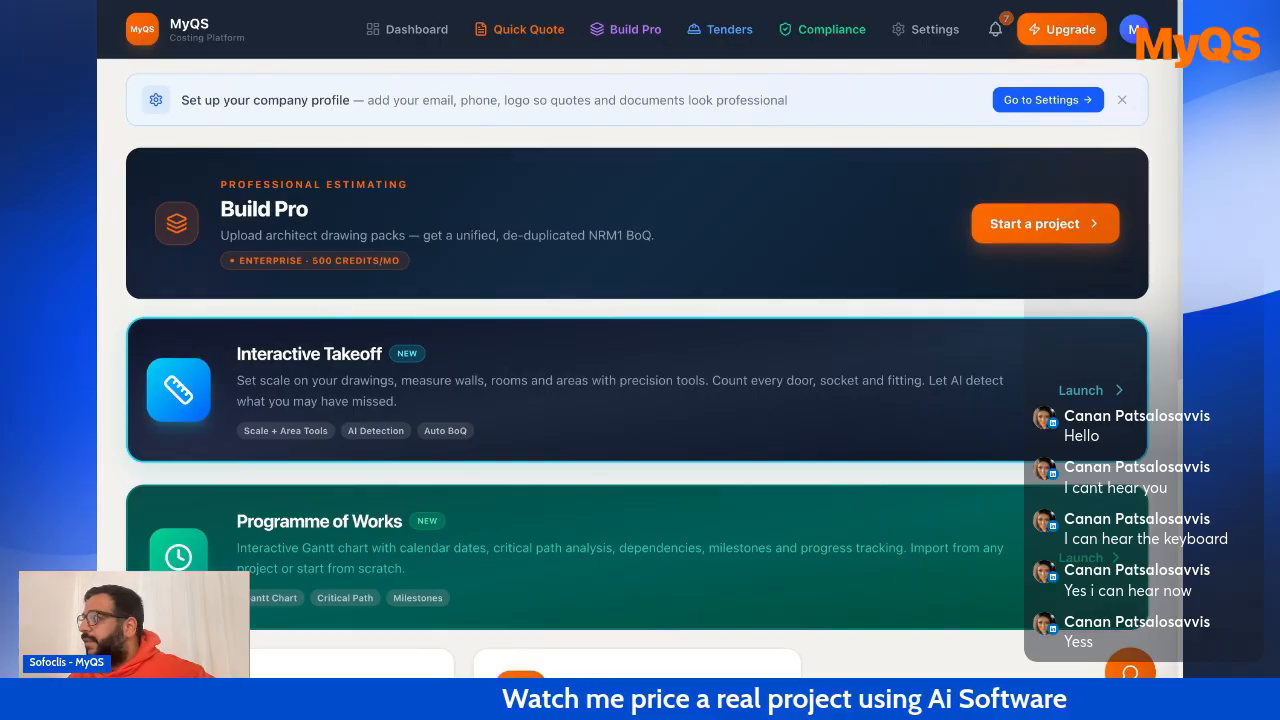
pyautogui.scroll(-1, 290, 426)
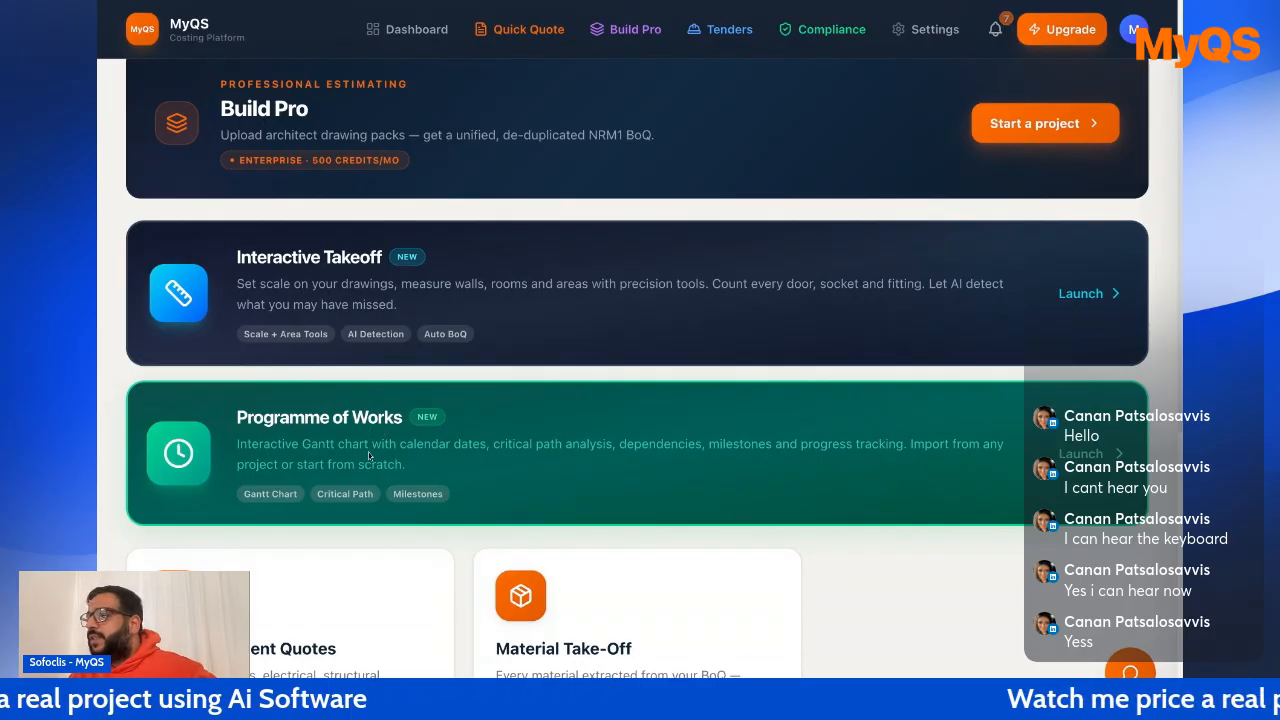
pyautogui.scroll(1, 424, 350)
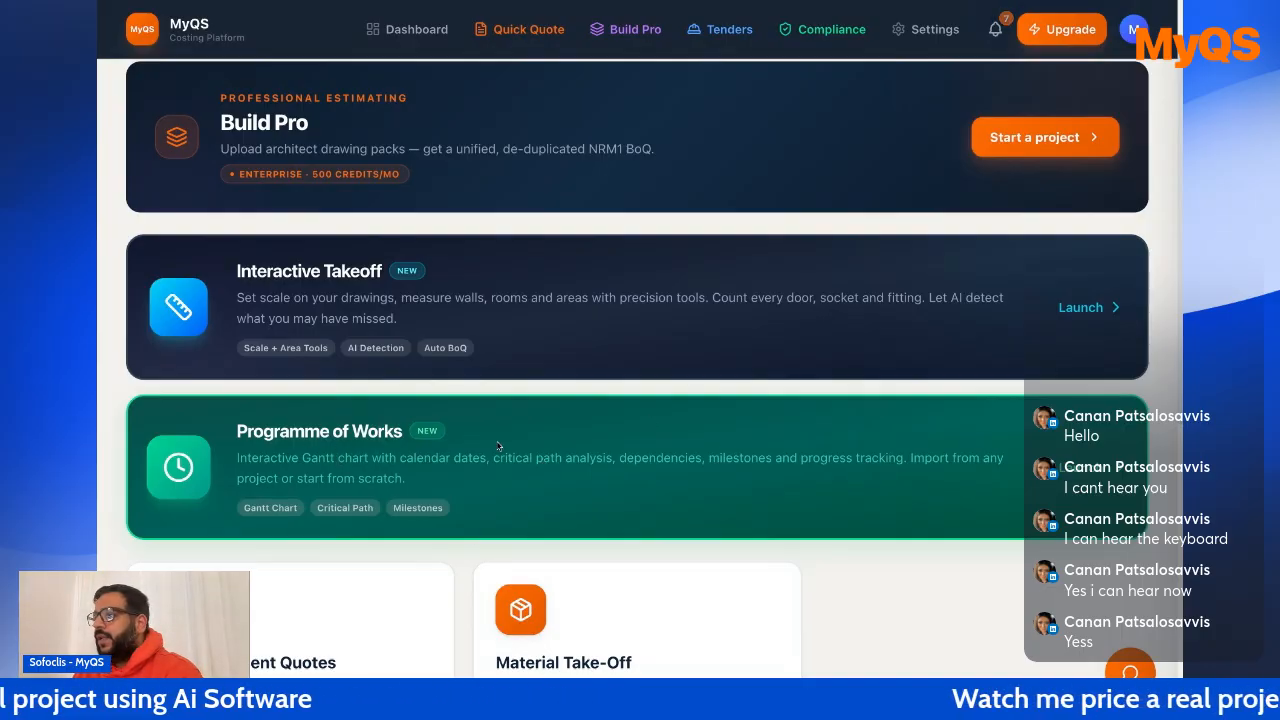
pyautogui.scroll(1, 498, 446)
pyautogui.scroll(1, 637, 400)
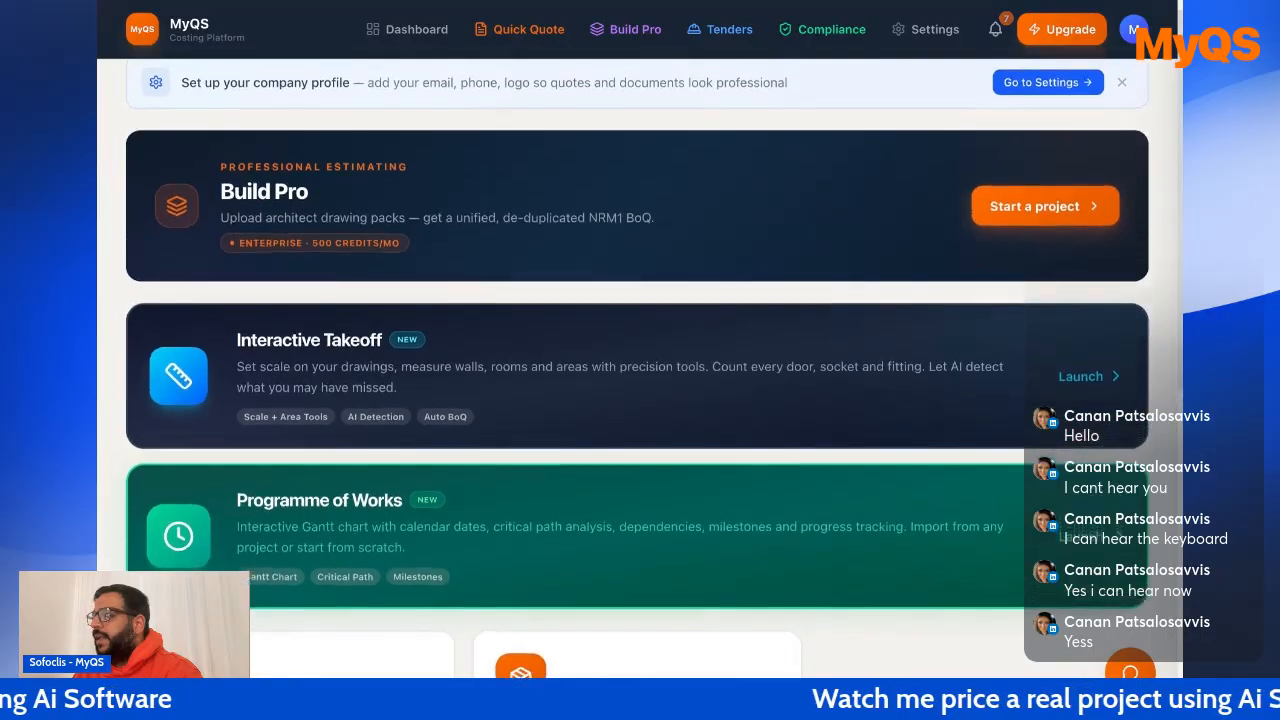
pyautogui.scroll(-3, 637, 400)
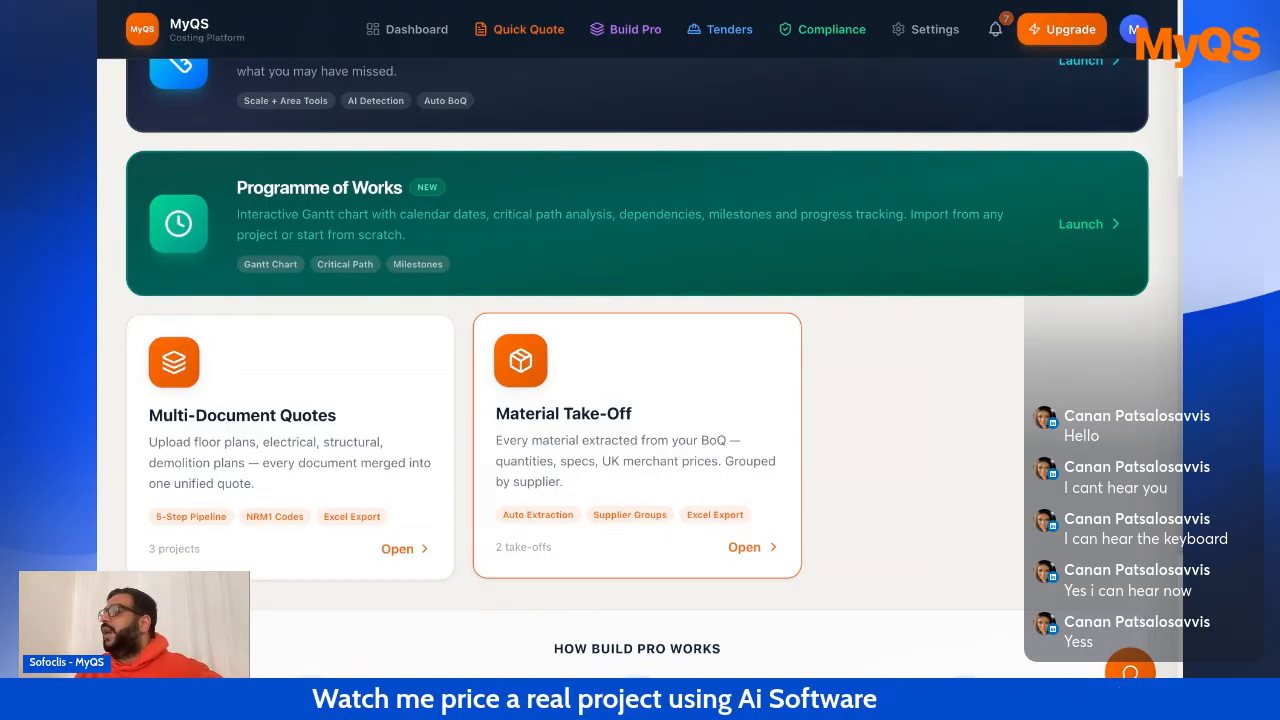
pyautogui.scroll(3, 643, 490)
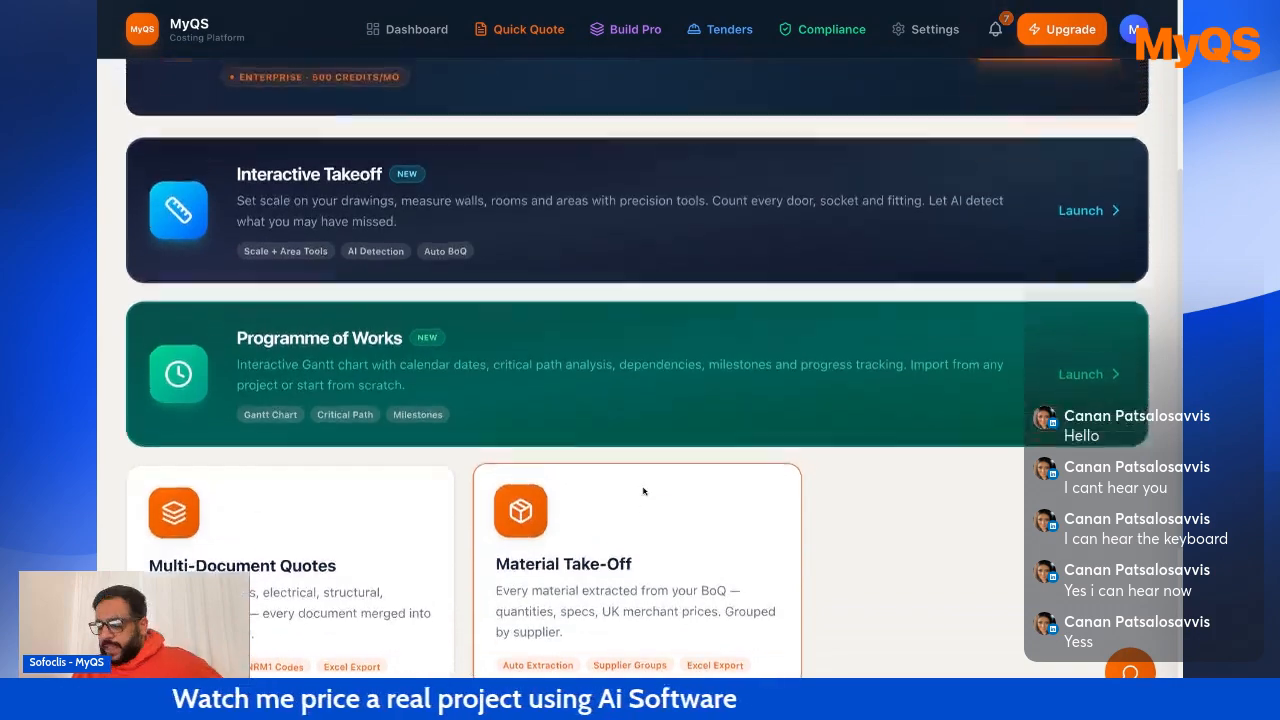
pyautogui.scroll(2, 643, 490)
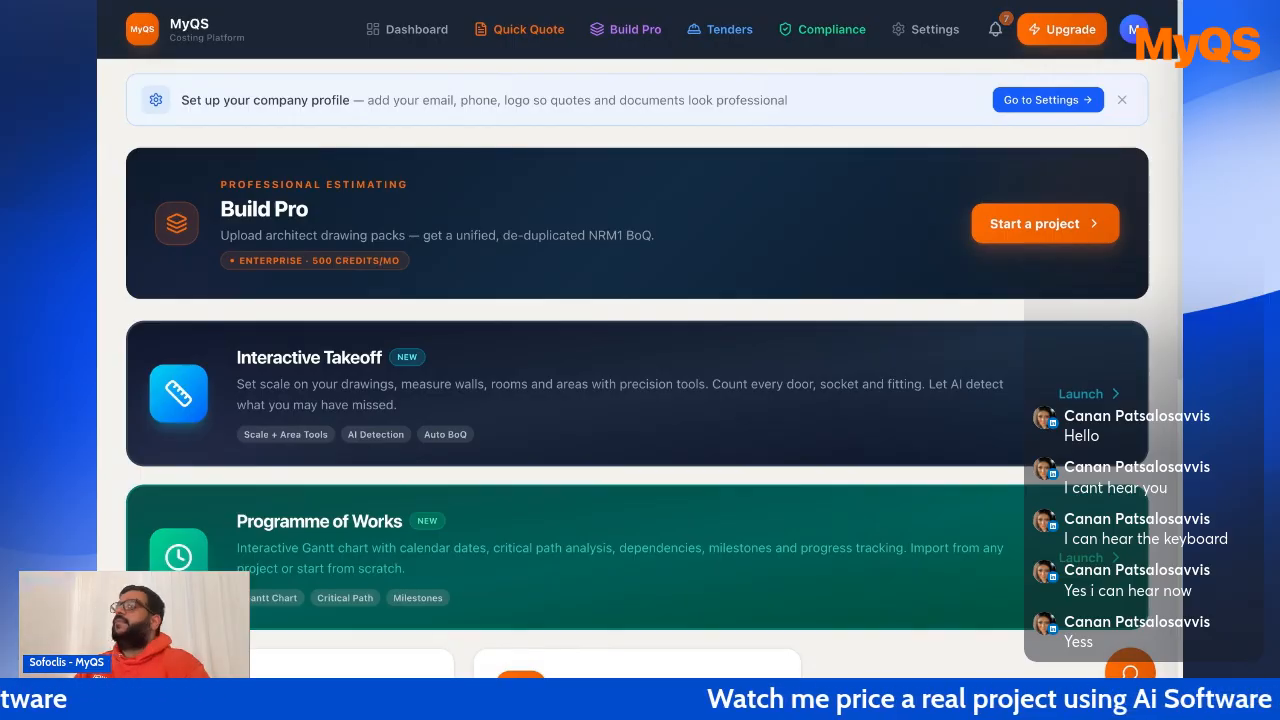
pyautogui.click(1020, 222)
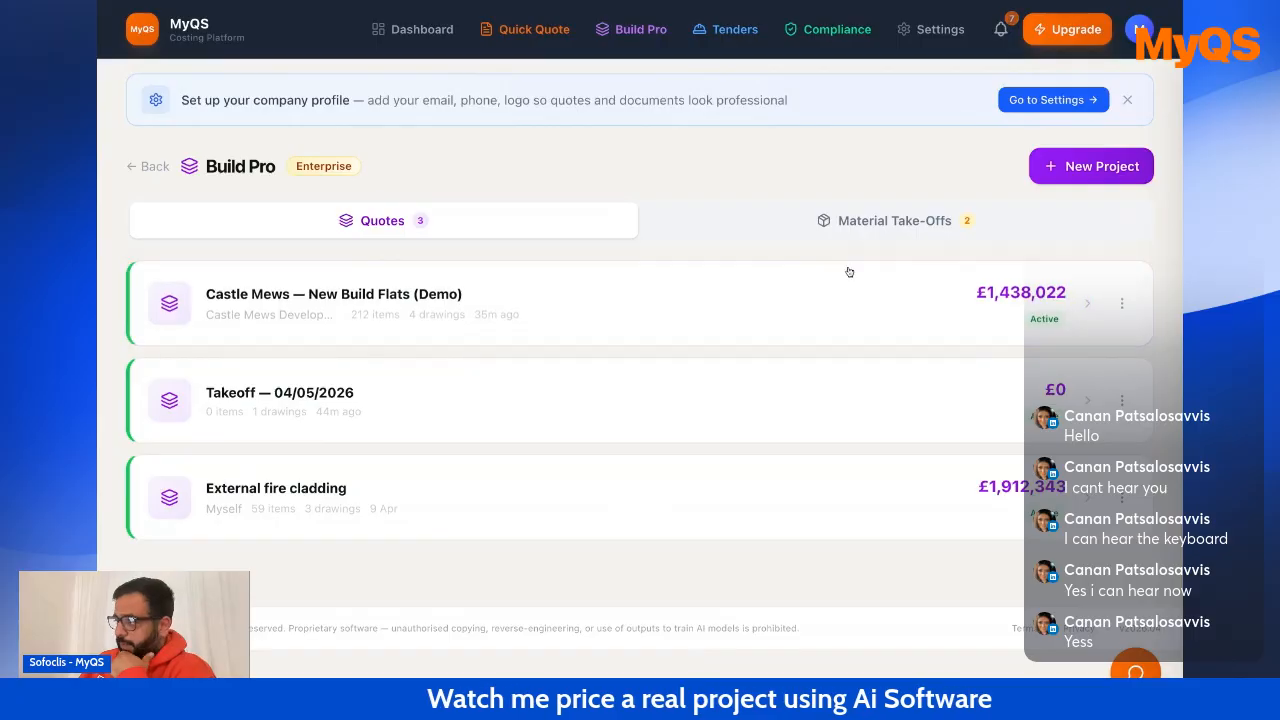
pyautogui.click(1070, 168)
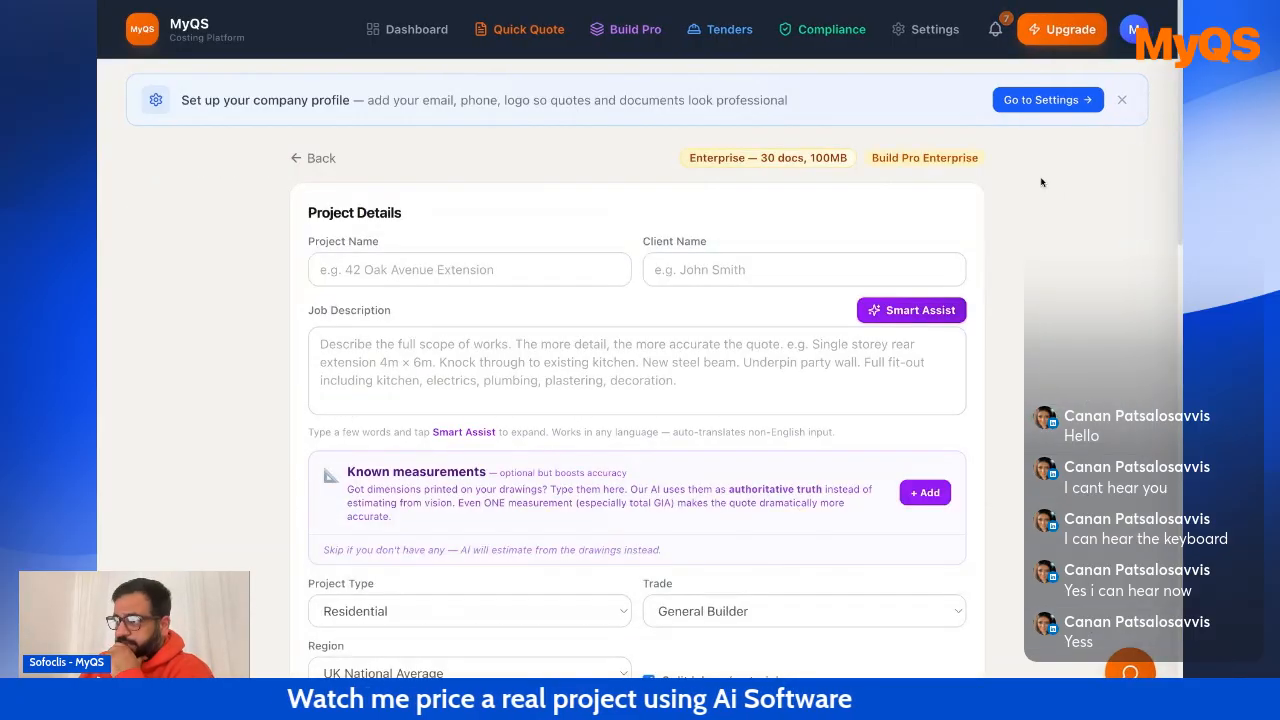
# Name the project "New Build" and enter "Linkedin" as the client name.
pyautogui.click(436, 270)
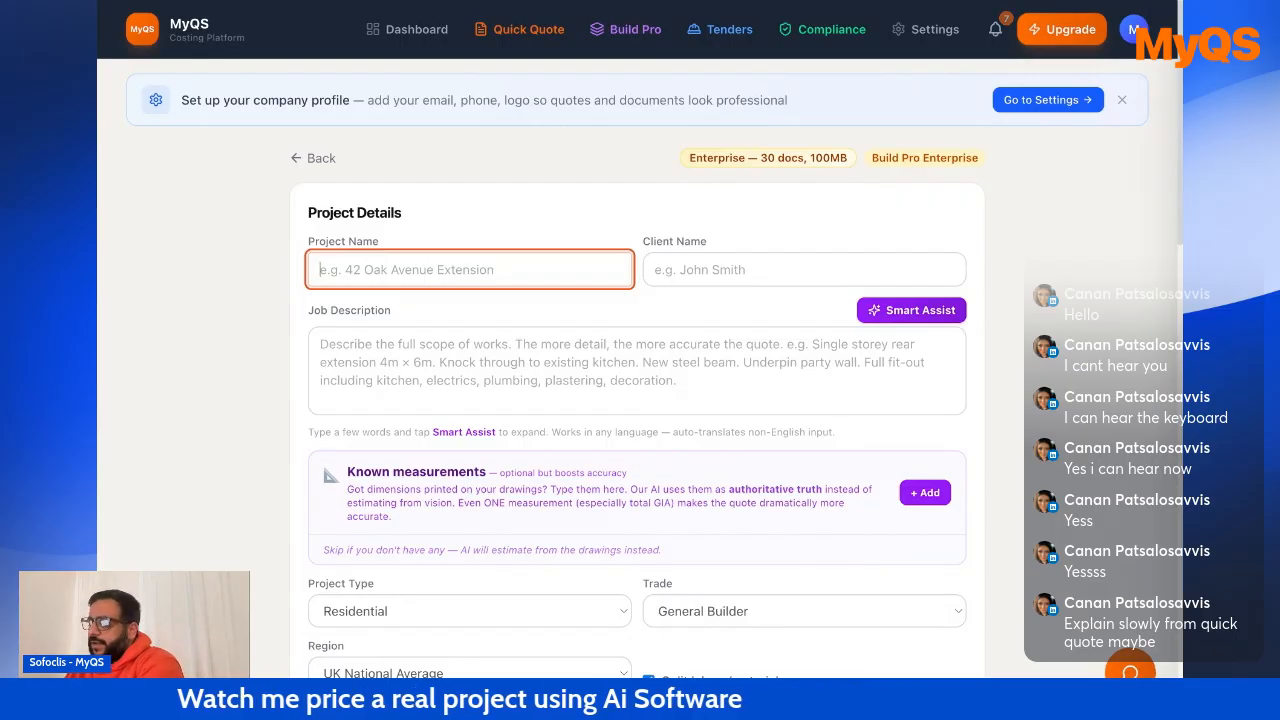
pyautogui.write('New Build')
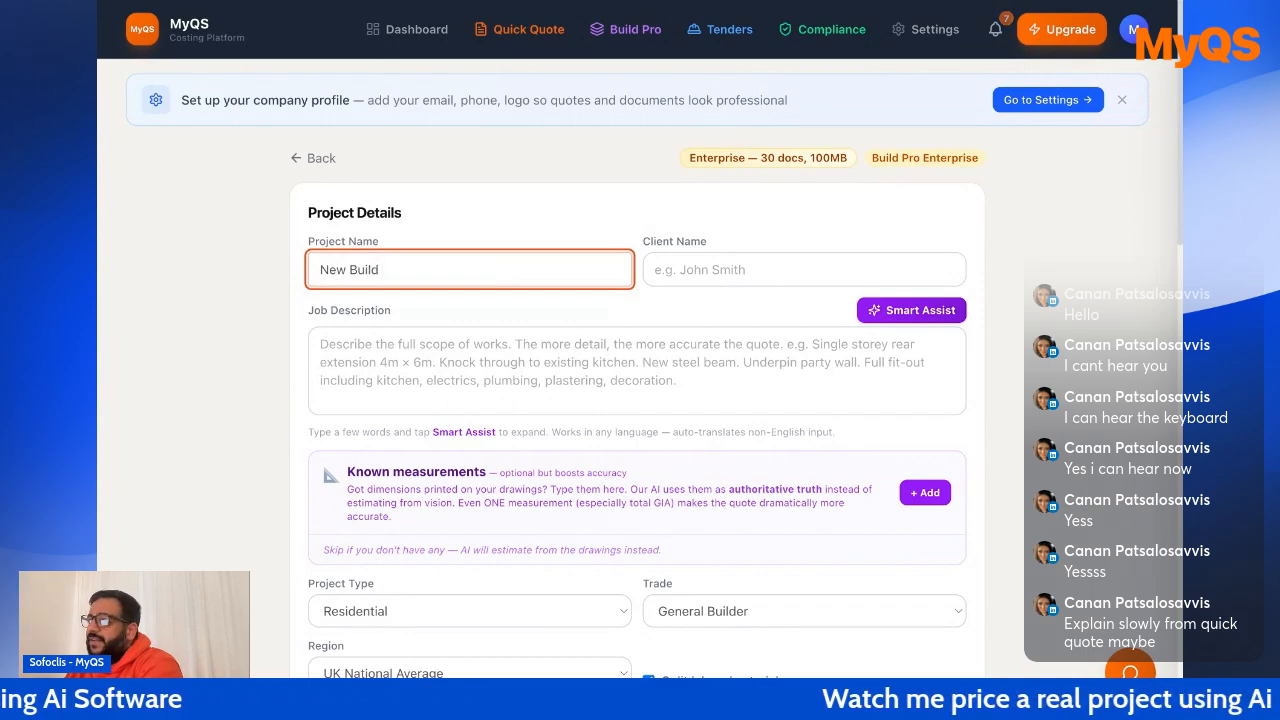
pyautogui.write('P')
pyautogui.press('BackSpace')
pyautogui.press('Tab')
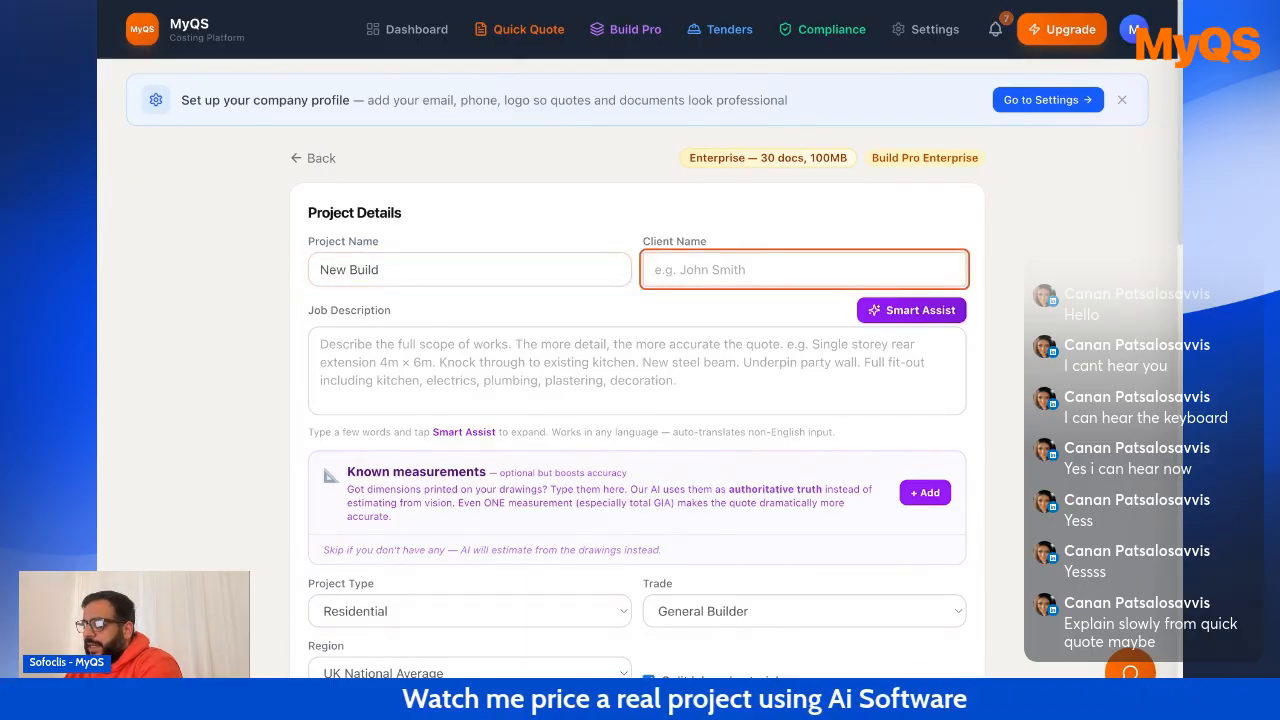
pyautogui.write('Linkedin')
pyautogui.press('Tab')
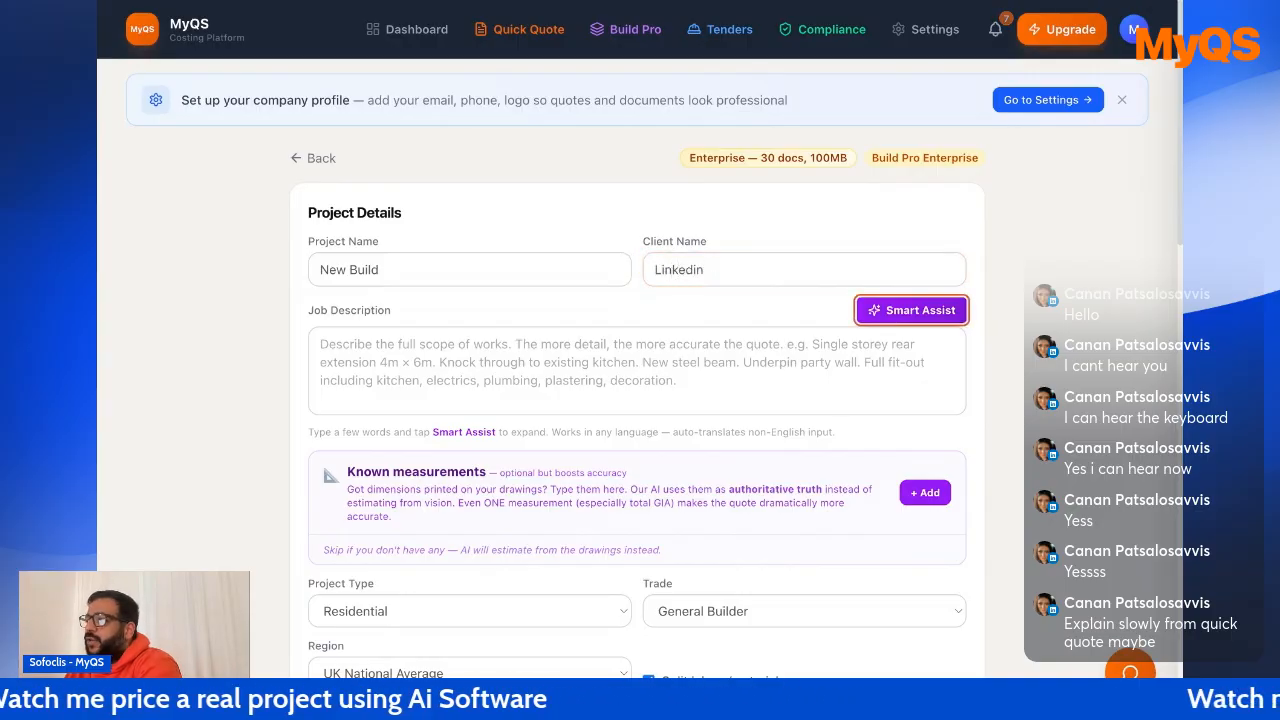
# Describe the job as "400 sqm new build house, including external garden and front driveway. remove existing house." and expand it with Smart Assist.
pyautogui.press('Tab')
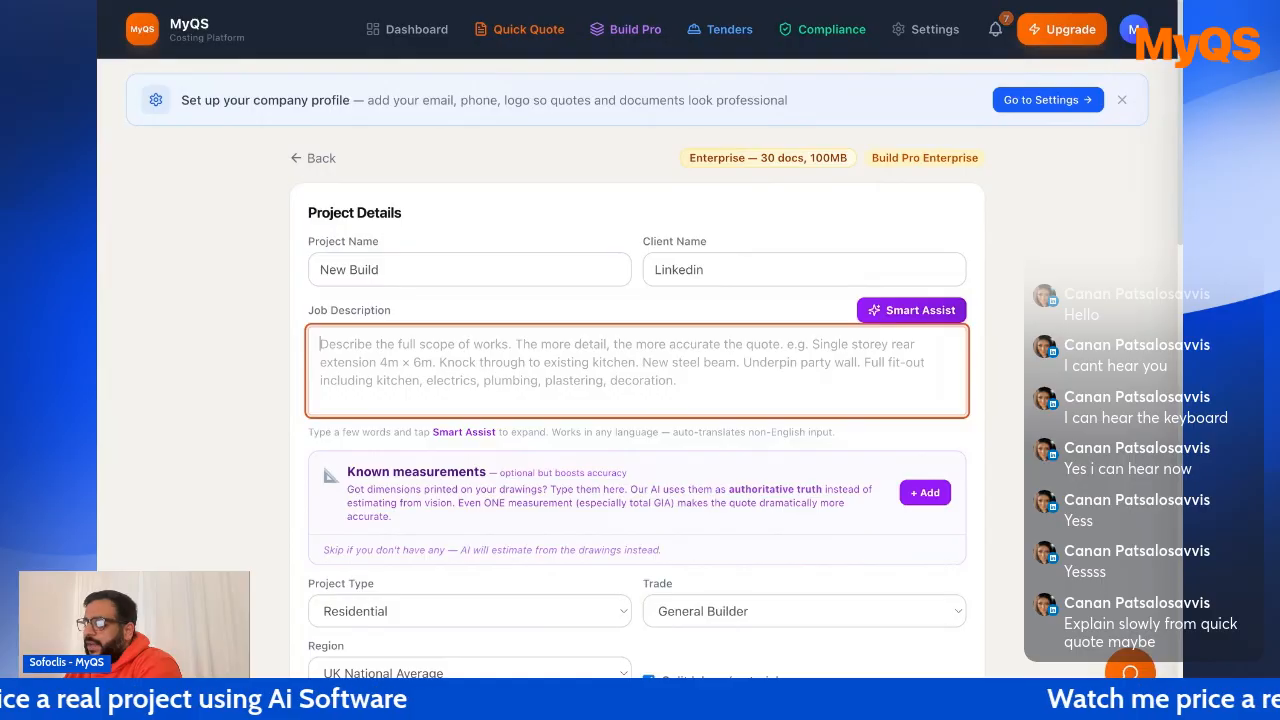
pyautogui.write('45')
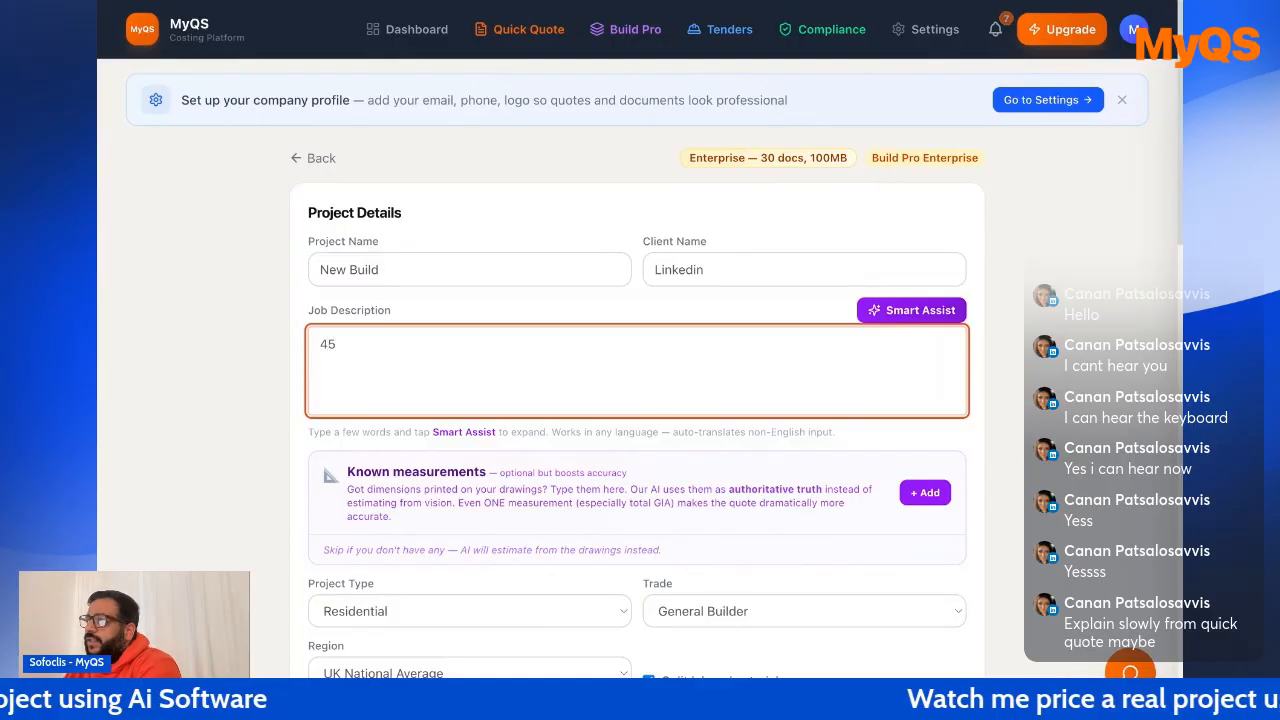
pyautogui.press('BackSpace')
pyautogui.press('BackSpace')
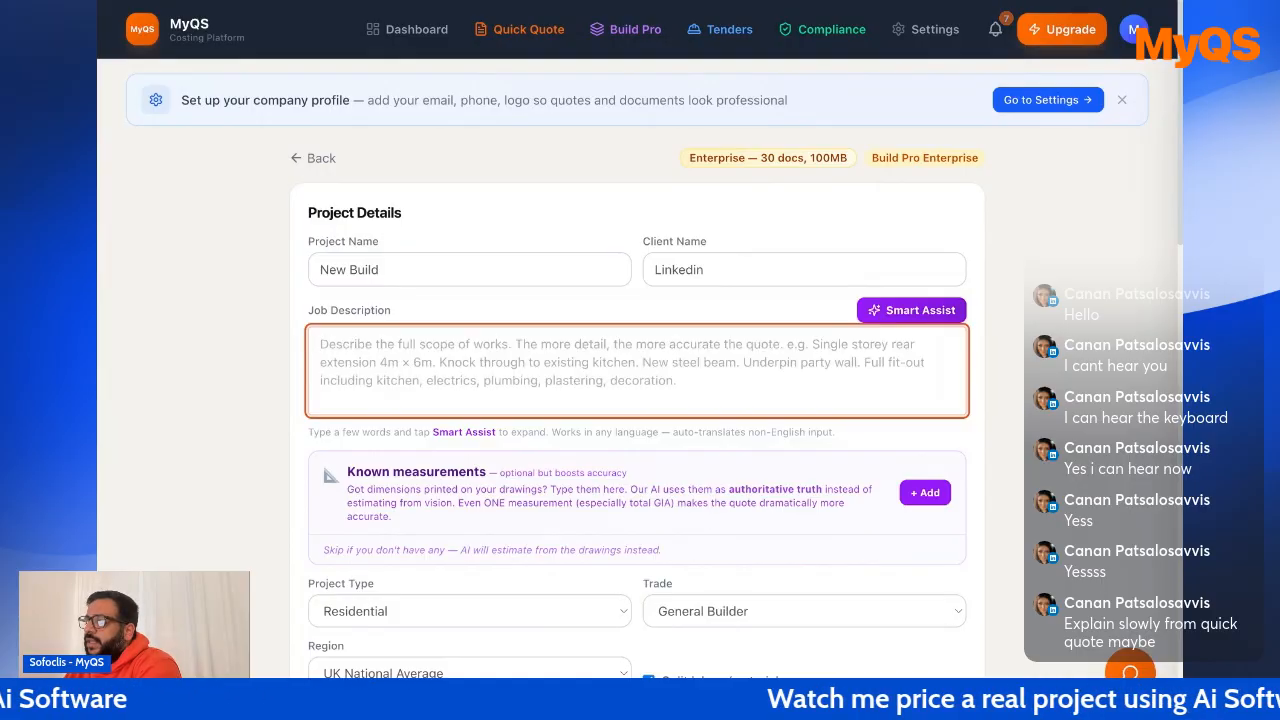
pyautogui.write('400 swm')
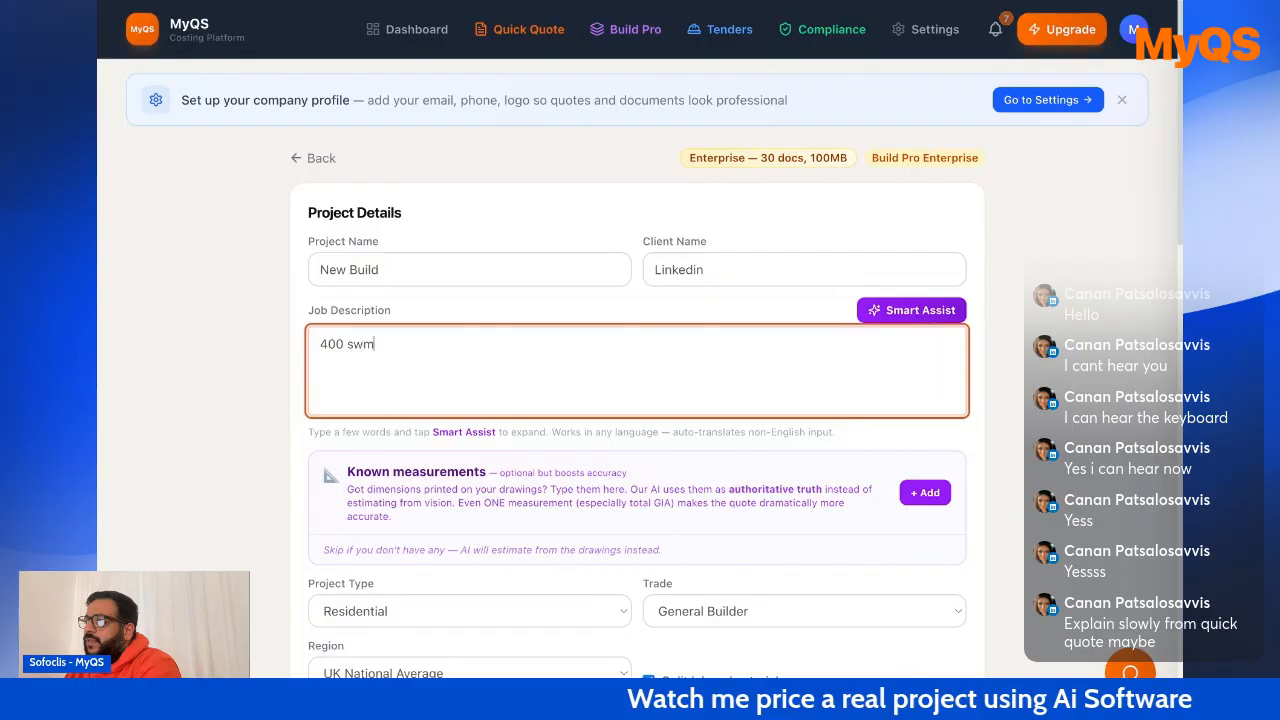
pyautogui.press('BackSpace')
pyautogui.press('BackSpace')
pyautogui.write('qm new build house, including external garden and front dr')
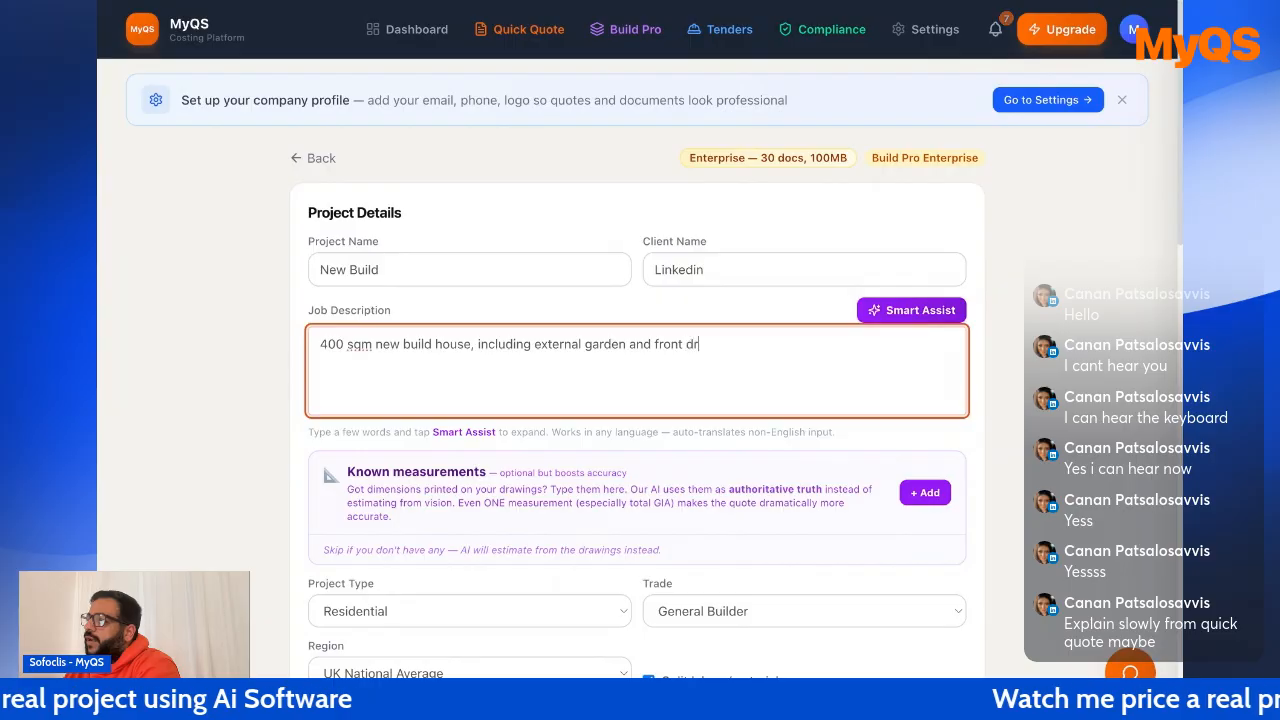
pyautogui.write('iveway. remove existing house.')
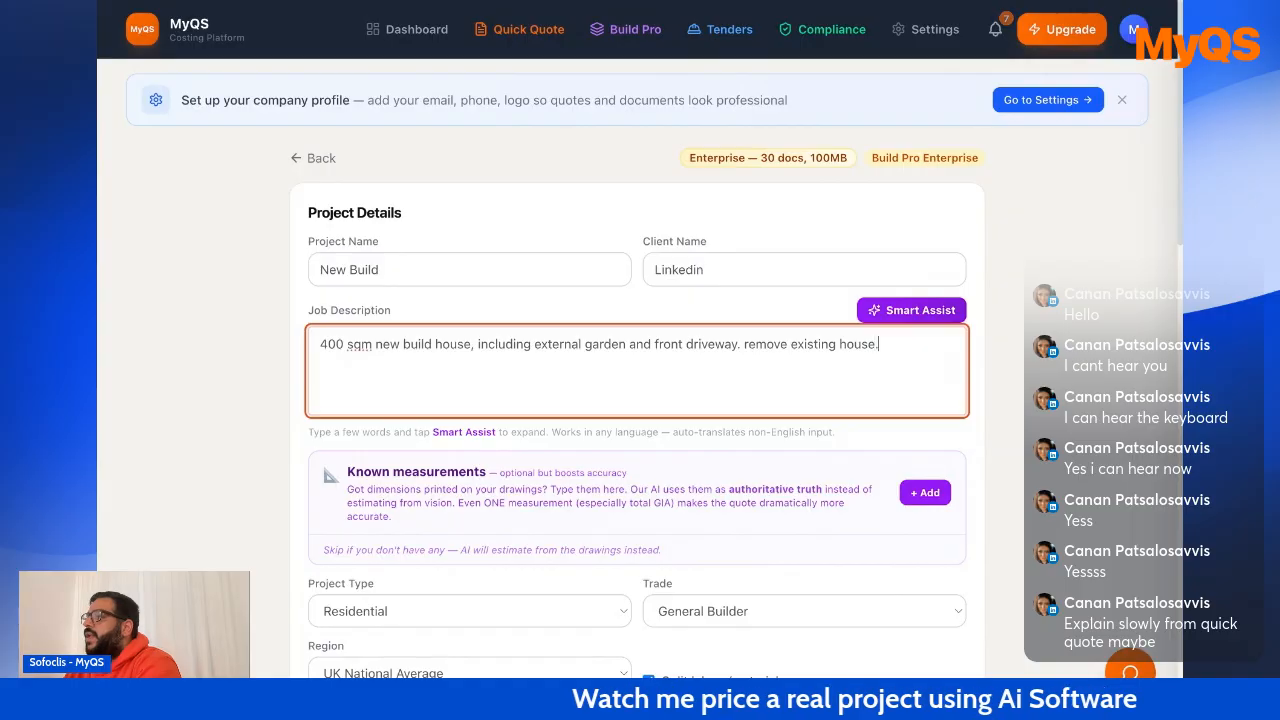
pyautogui.click(360, 344)
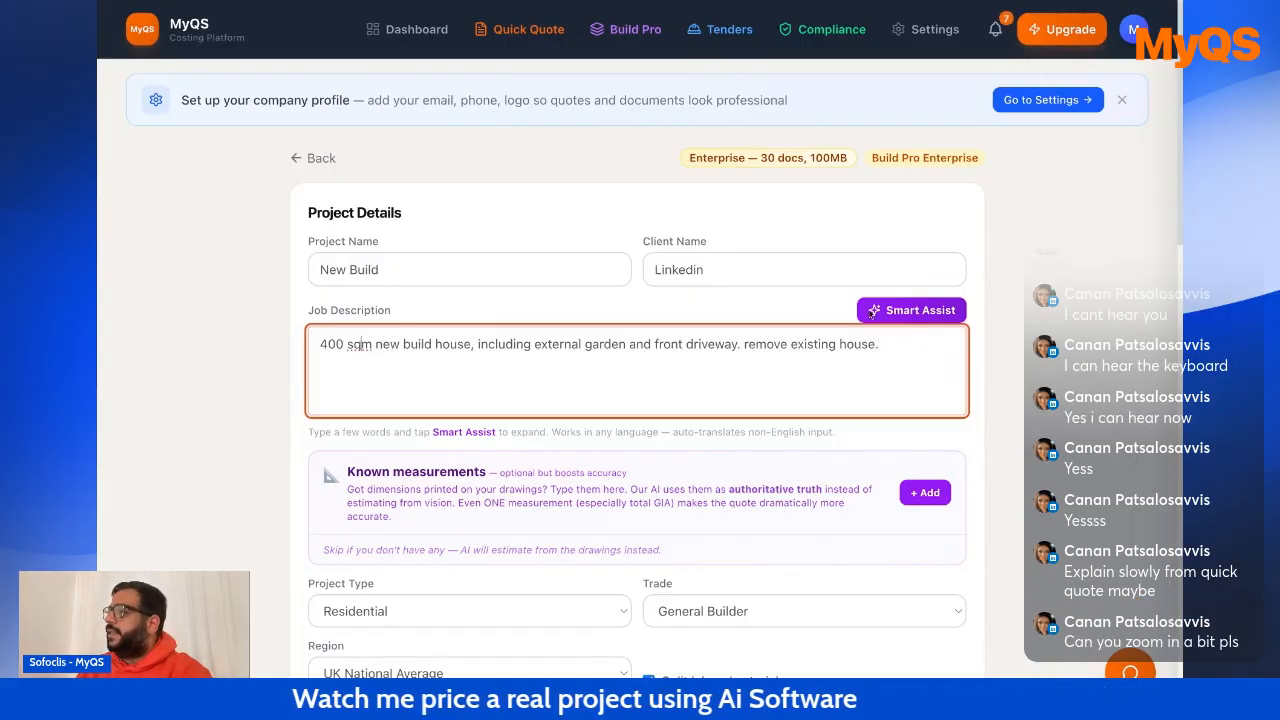
pyautogui.click(874, 311)
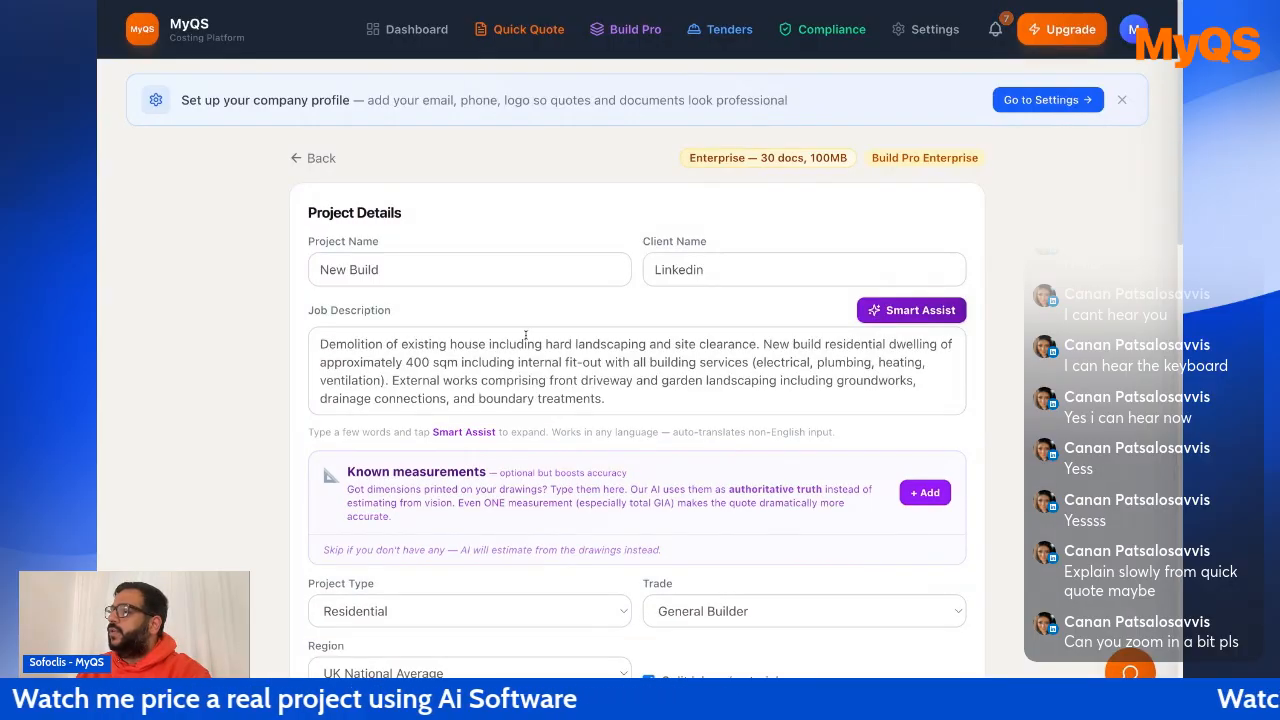
# Keep Residential as the project type and General Builder as the trade, and set the region to London.
pyautogui.scroll(-1, 591, 401)
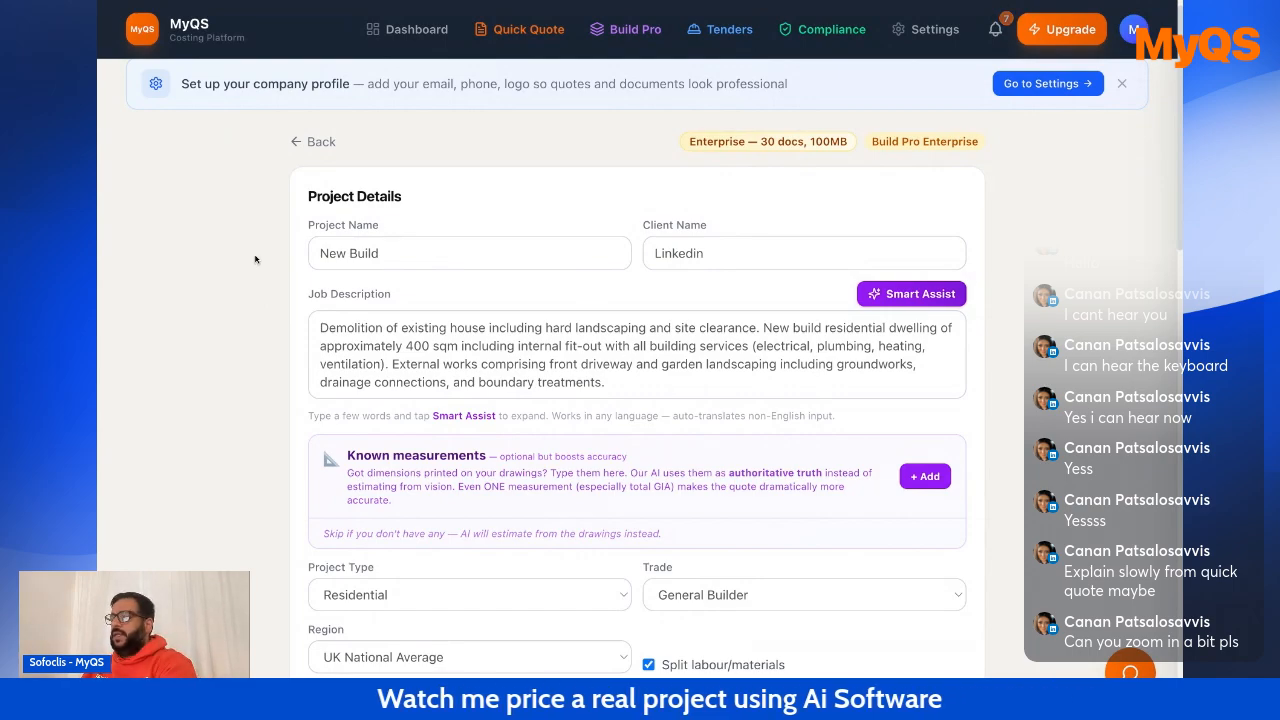
pyautogui.hotkey('ctrl', '+')
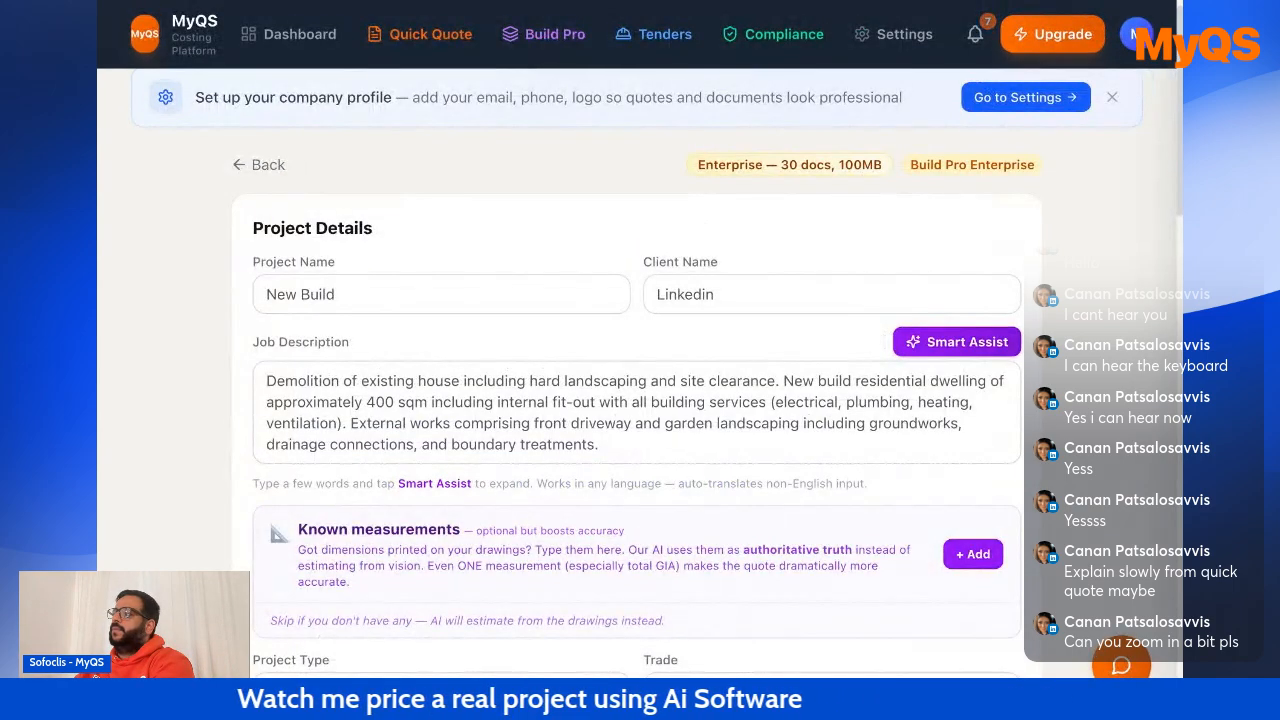
pyautogui.hotkey('ctrl', '+')
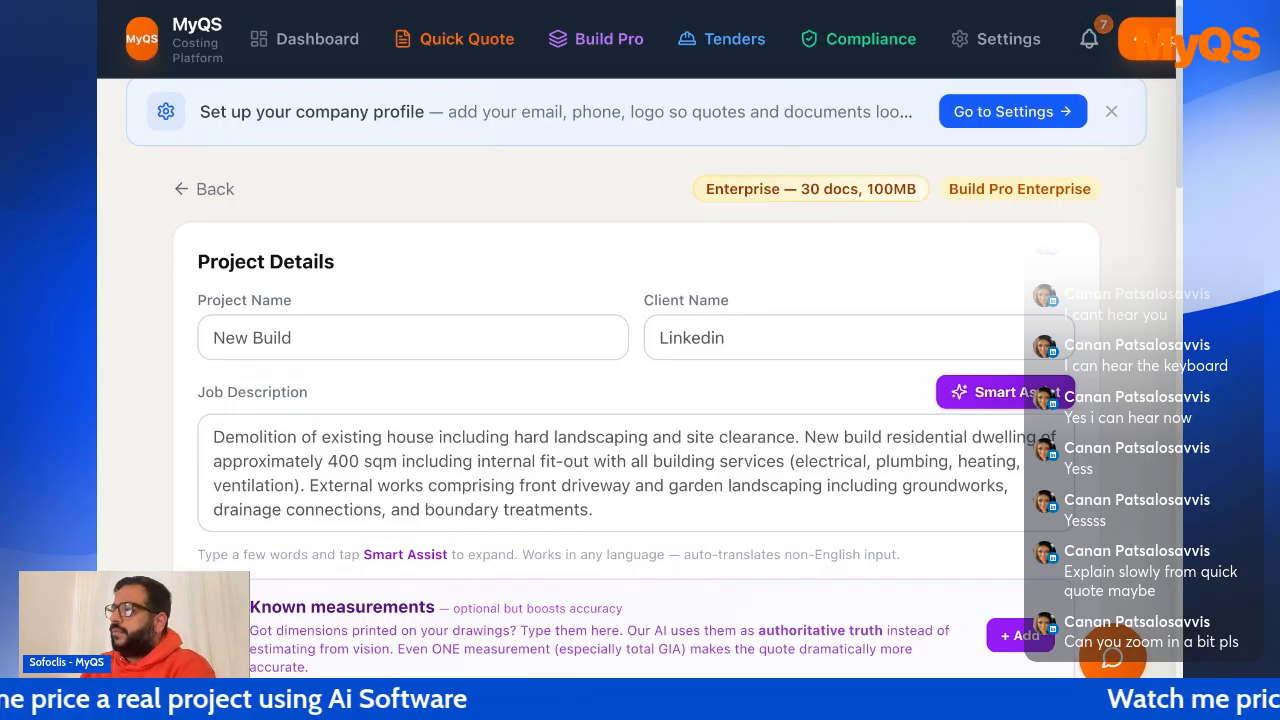
pyautogui.scroll(-2, 530, 490)
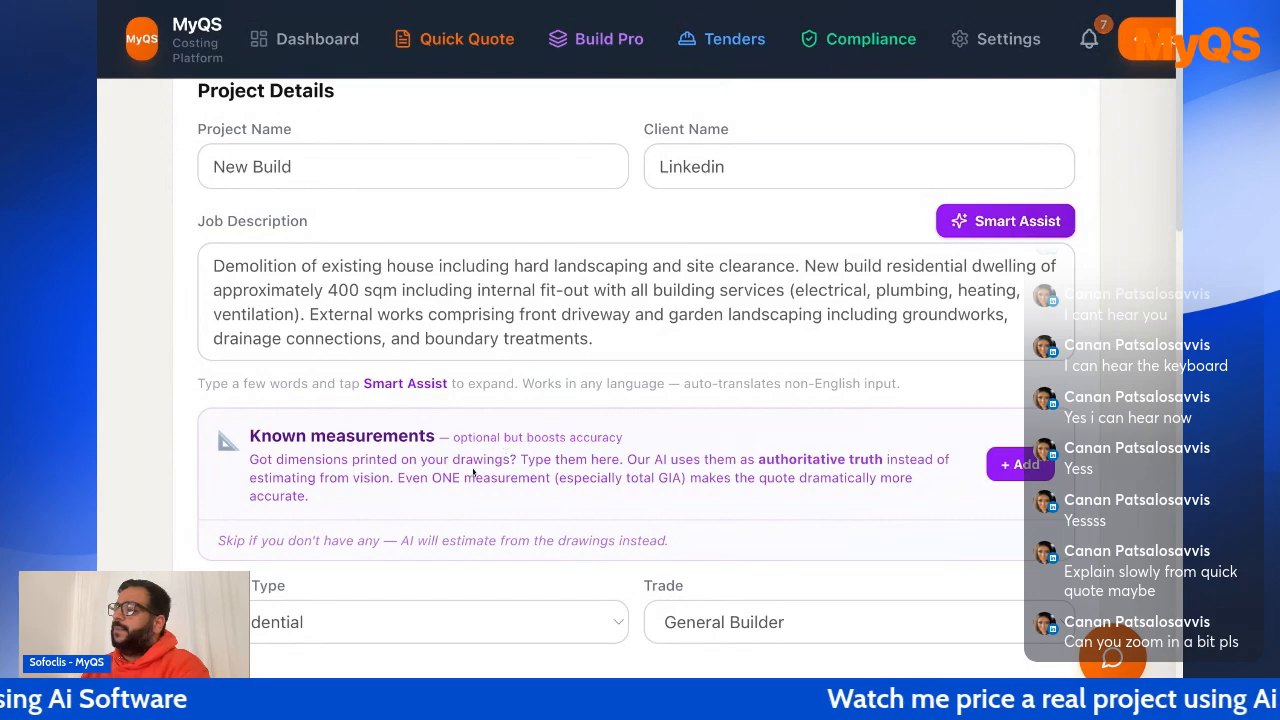
pyautogui.scroll(-1, 474, 471)
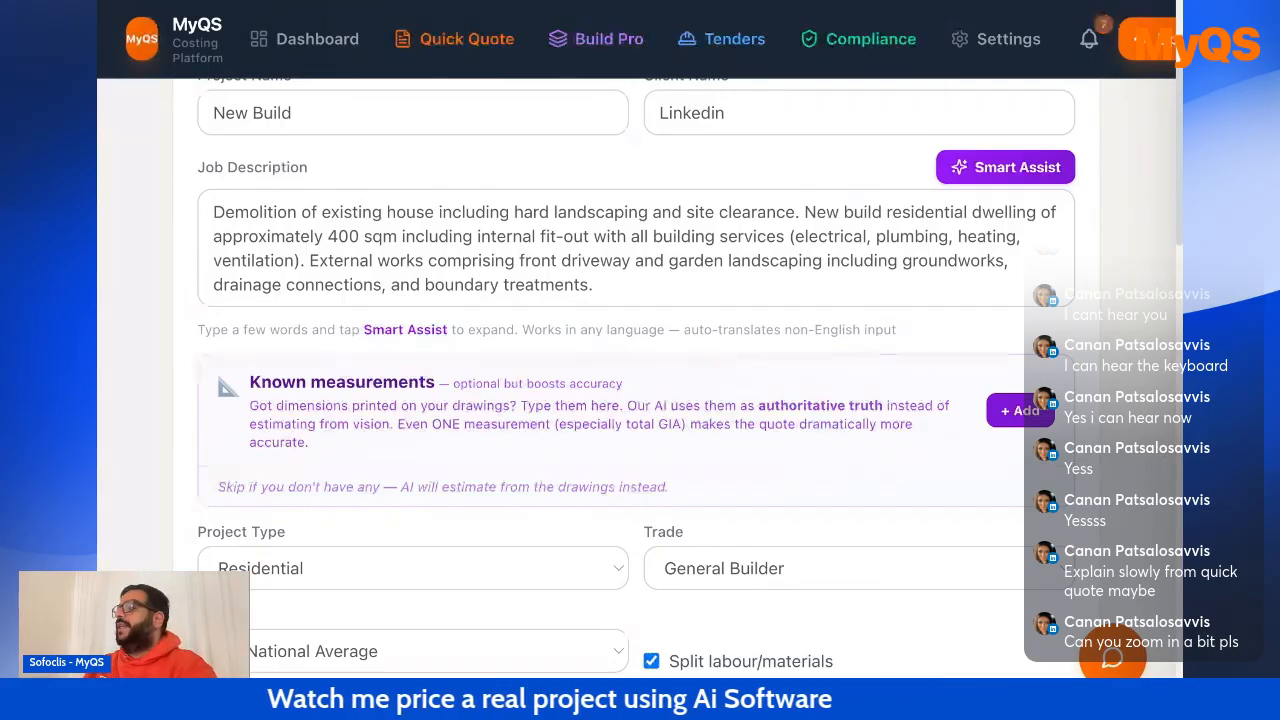
pyautogui.scroll(-3, 831, 464)
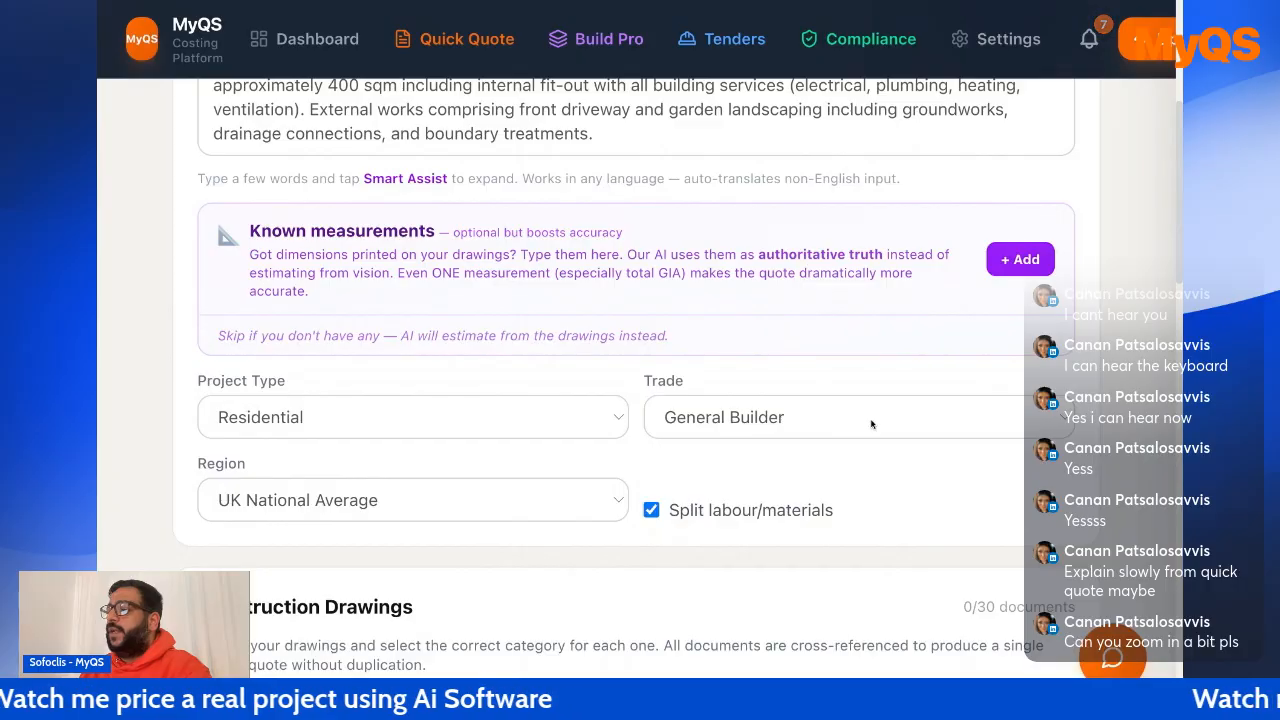
pyautogui.click(347, 421)
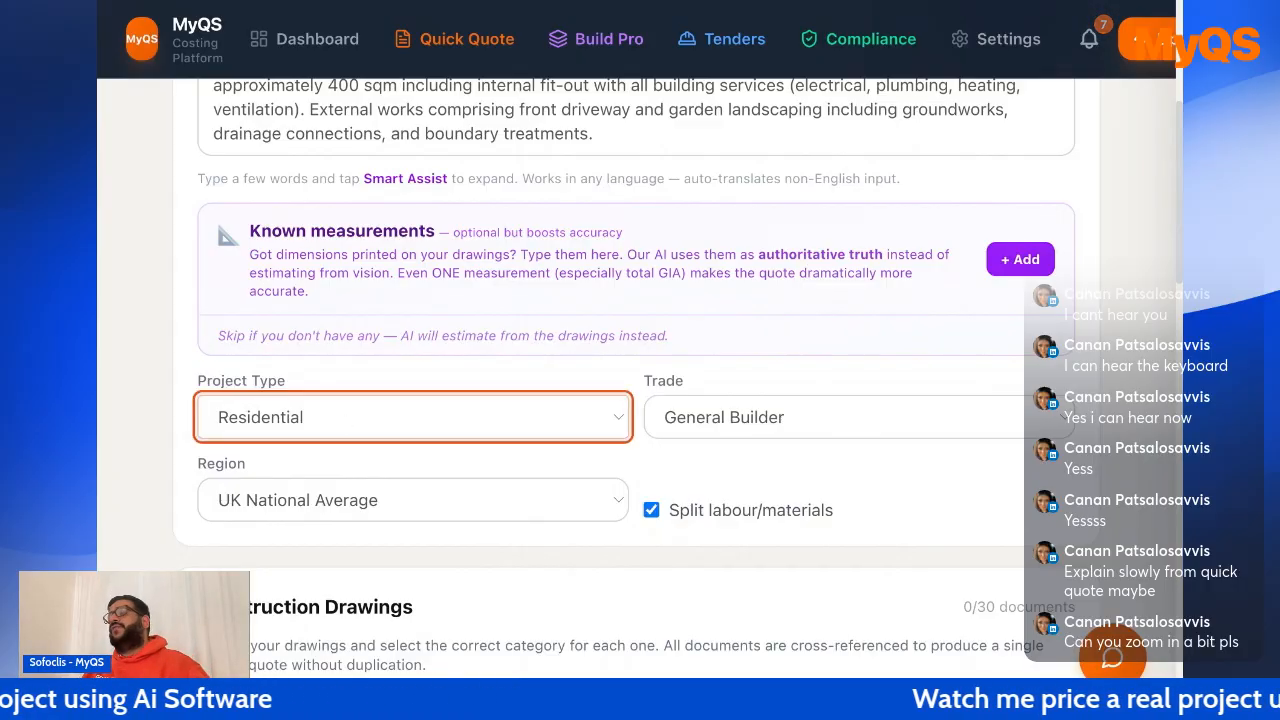
pyautogui.click(772, 418)
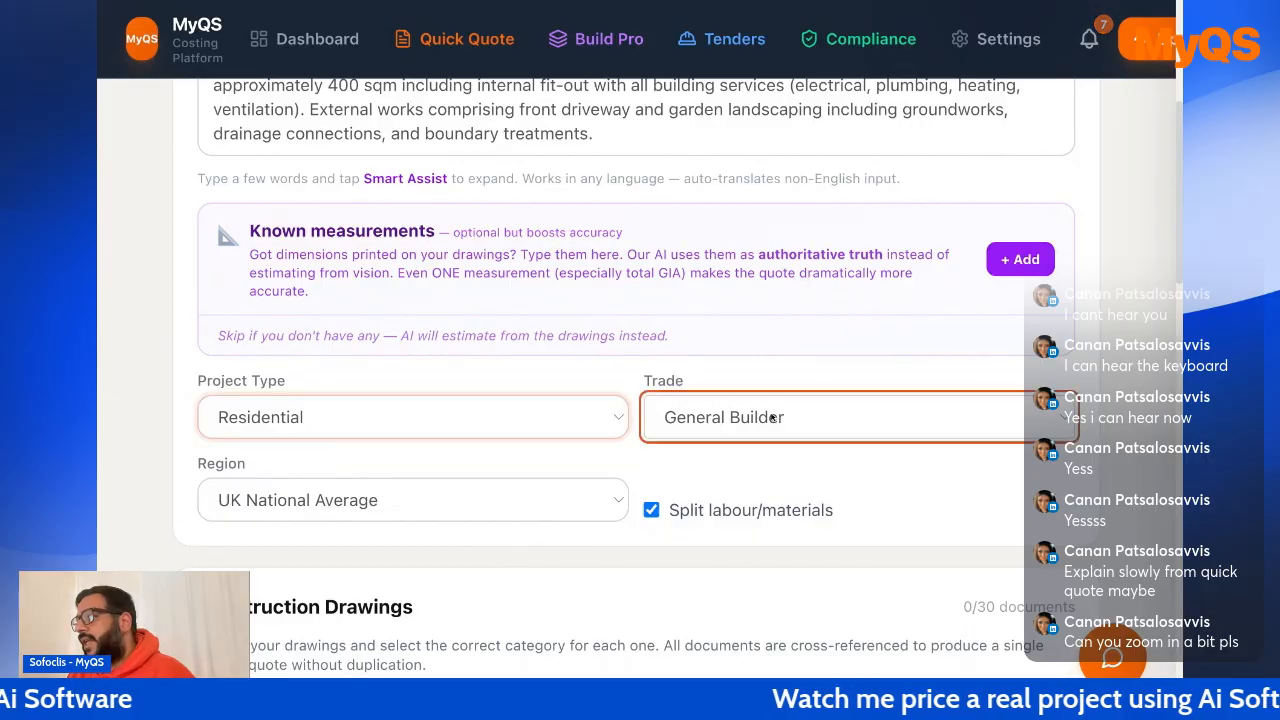
pyautogui.click(397, 505)
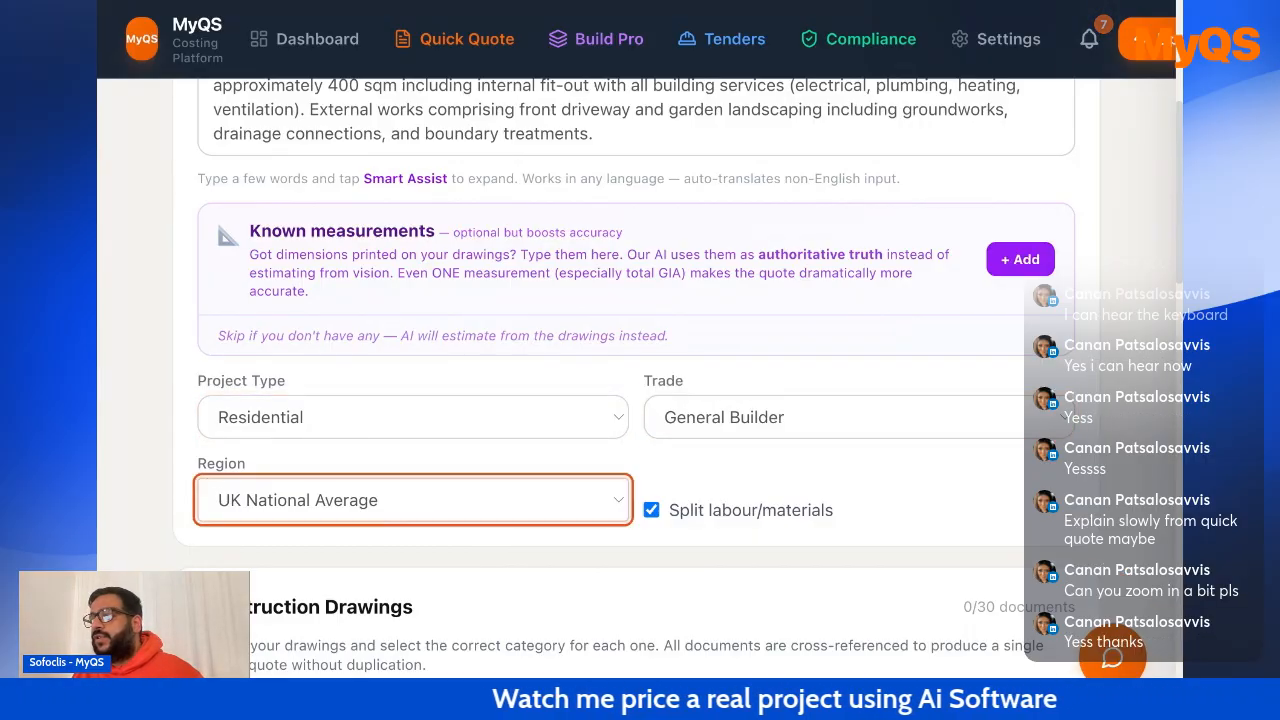
pyautogui.click(381, 488)
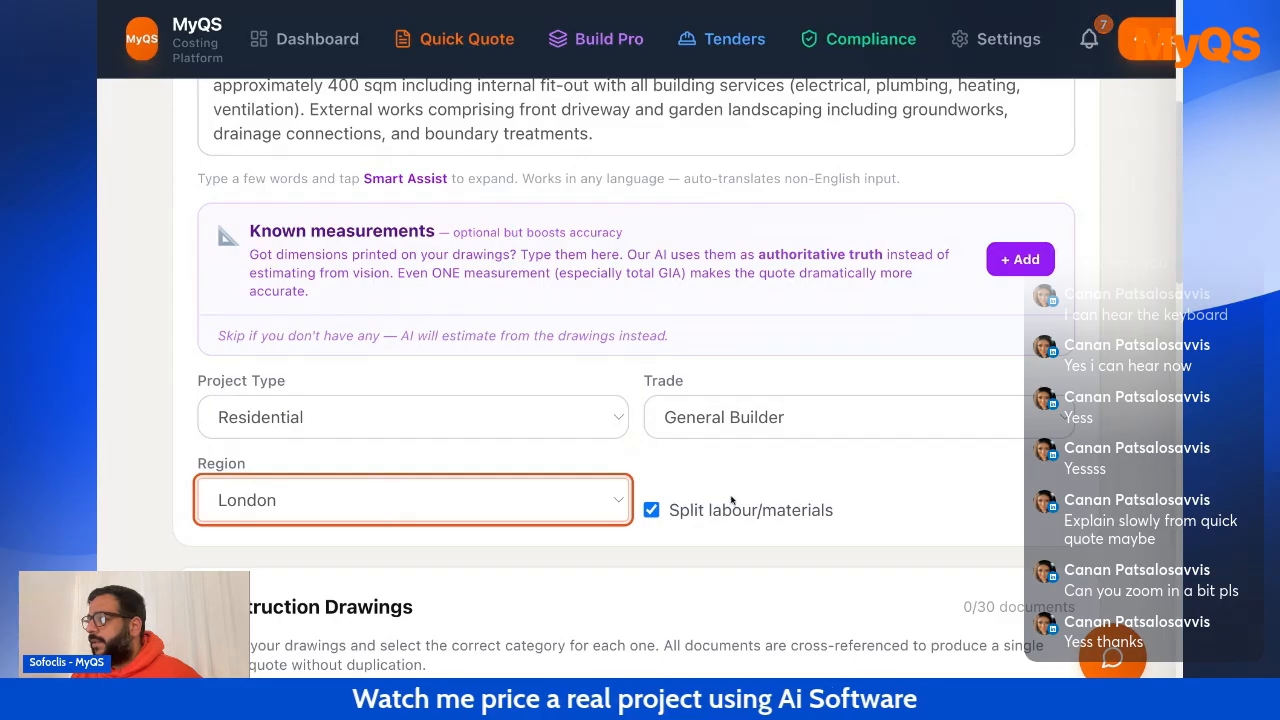
# Upload the existing and proposed house drawing PDFs and "garden design.pdf" as construction drawings, keeping Split labour/materials enabled.
pyautogui.scroll(-1, 727, 502)
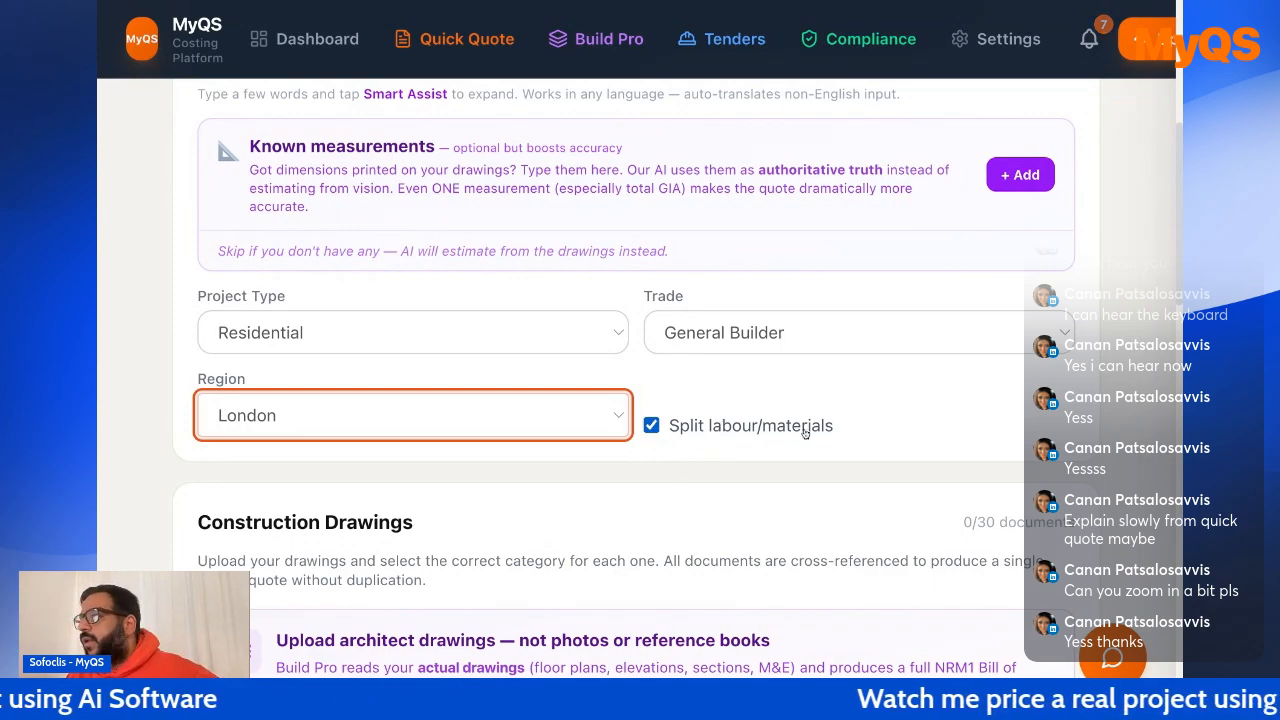
pyautogui.scroll(-1, 787, 442)
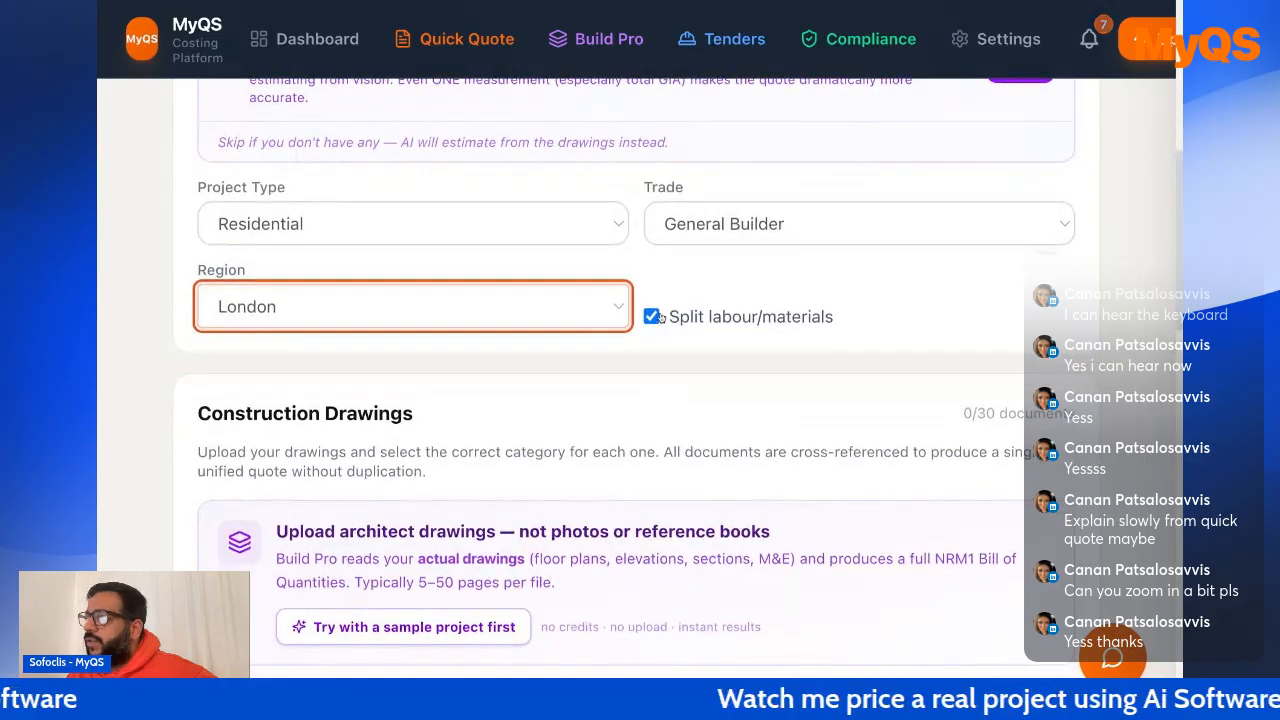
pyautogui.scroll(-2, 635, 416)
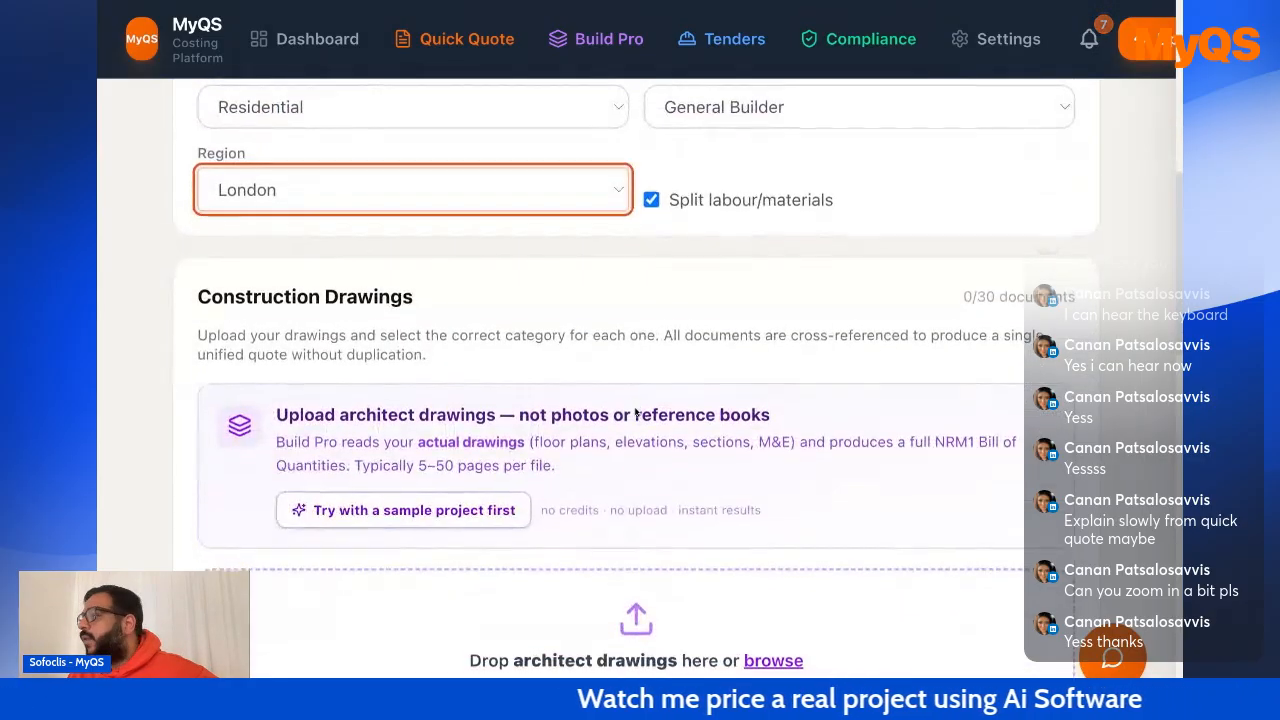
pyautogui.scroll(-1, 635, 416)
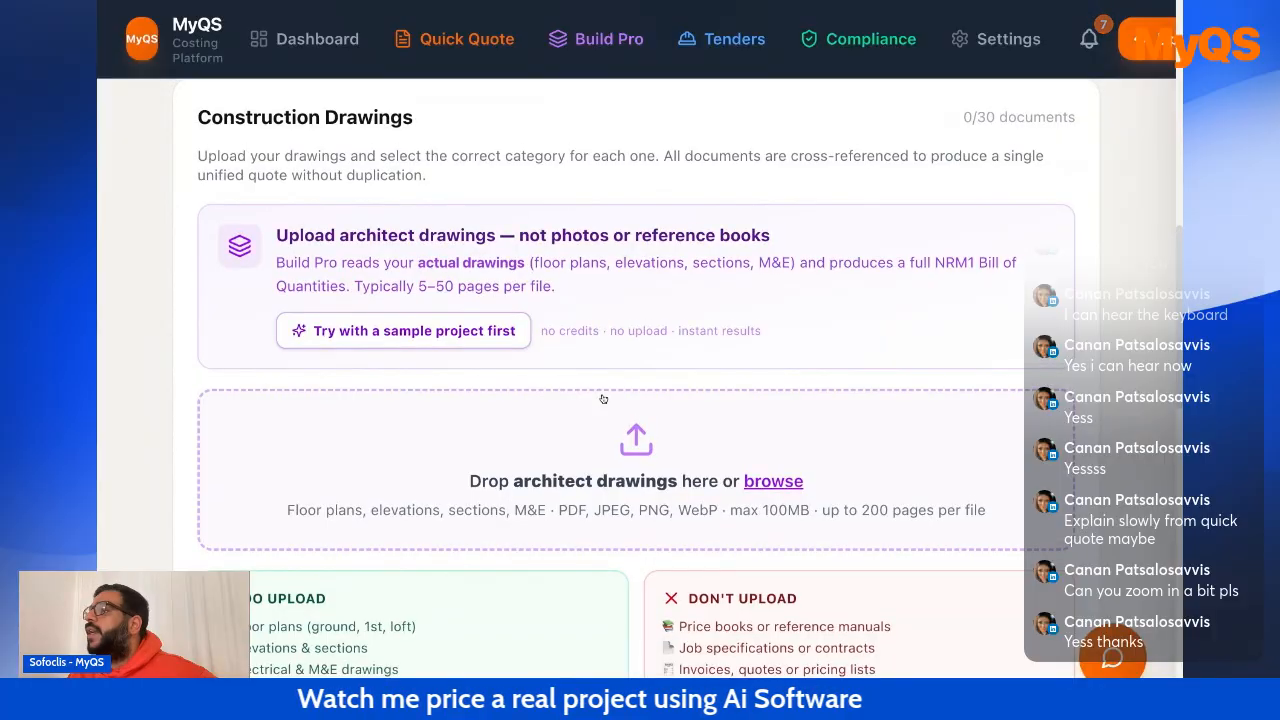
pyautogui.scroll(-1, 590, 253)
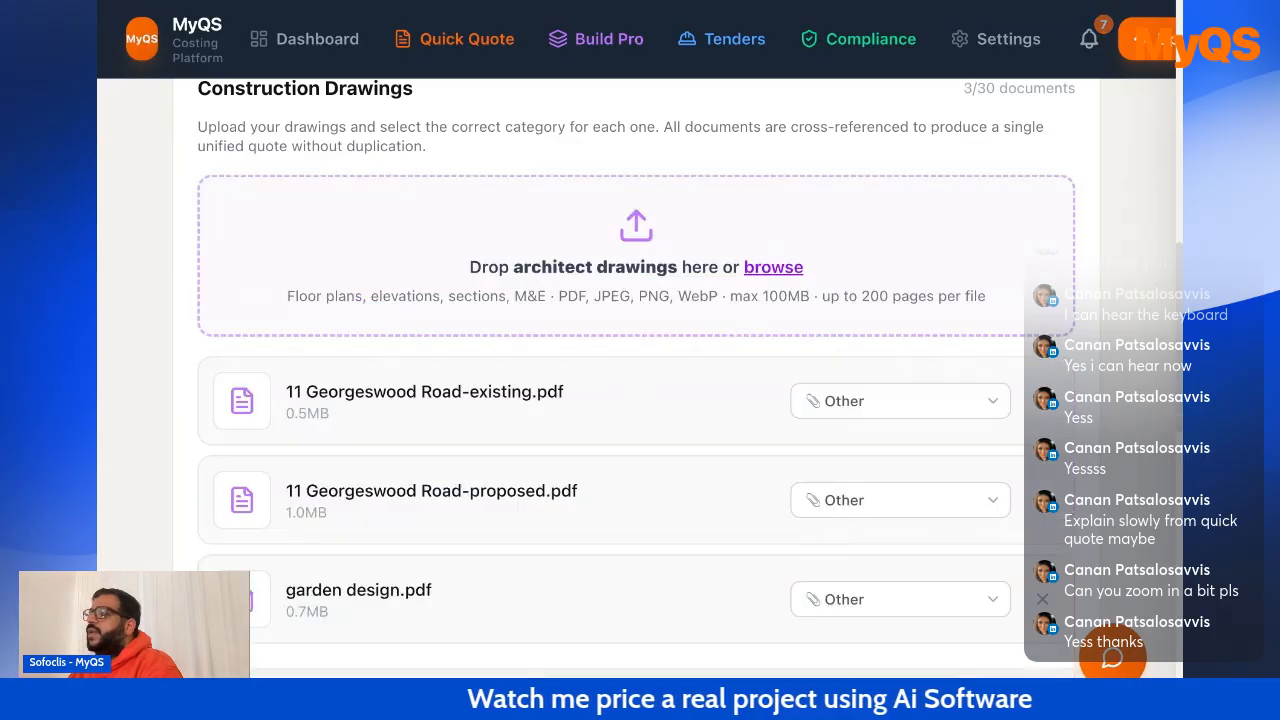
# Review the uploaded documents and their categories, along with the client supply, scope exclusion and pricing mode options.
pyautogui.scroll(-1, 636, 354)
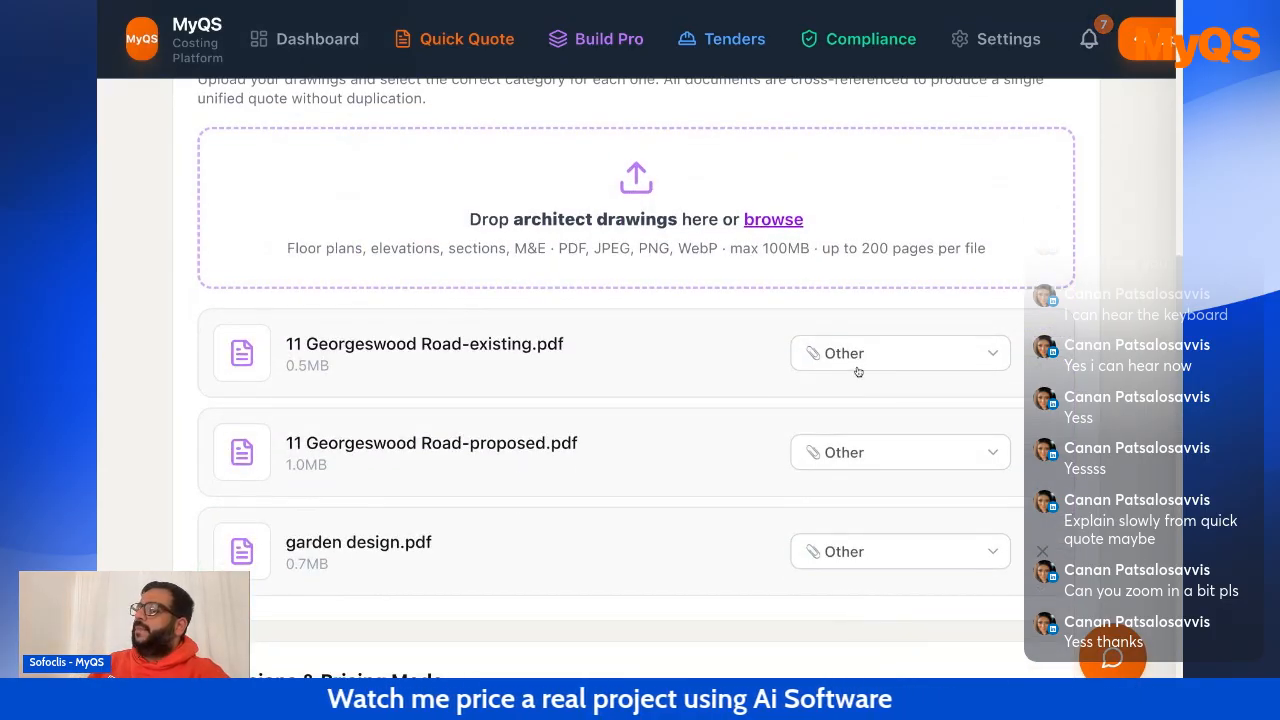
pyautogui.scroll(-2, 721, 418)
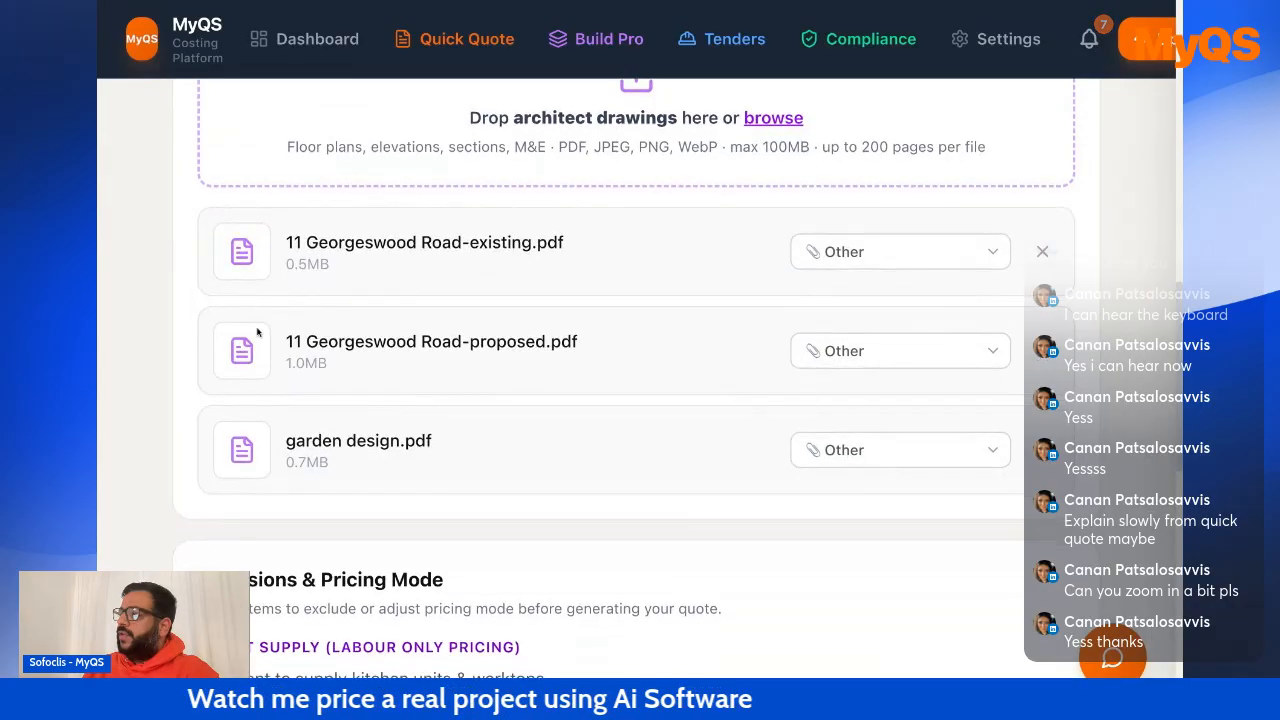
pyautogui.scroll(-5, 405, 370)
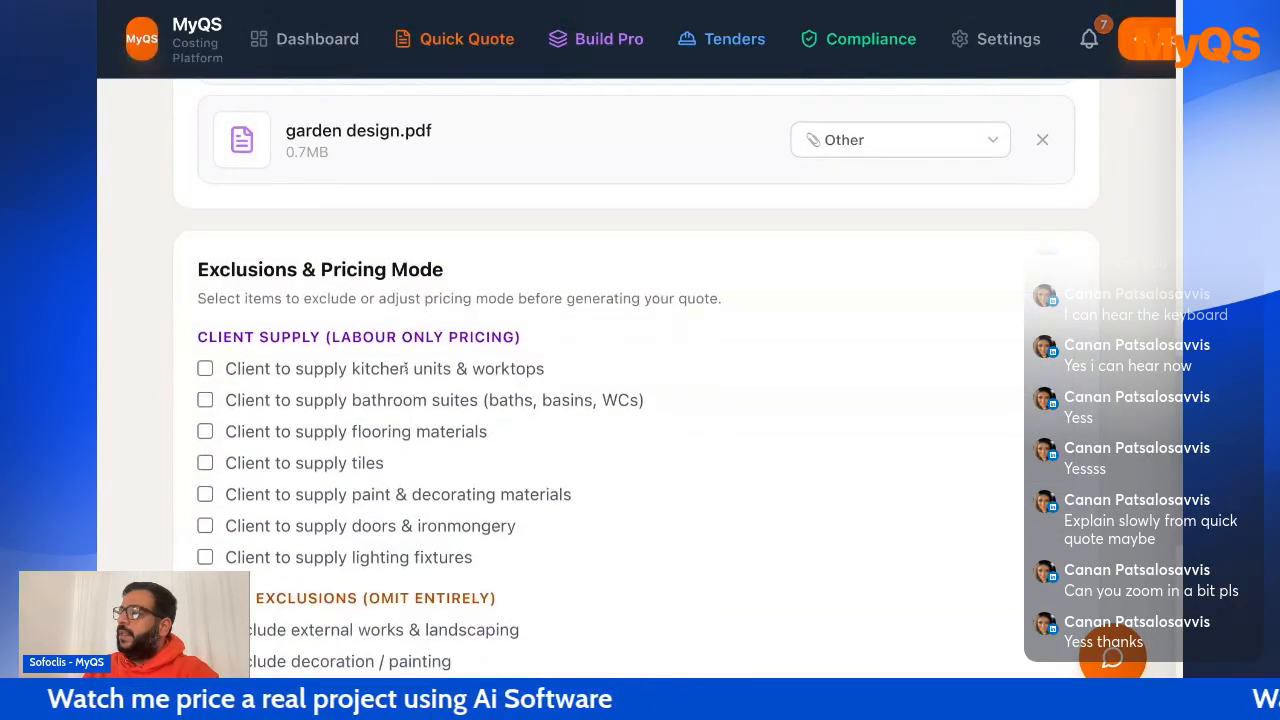
pyautogui.scroll(-1, 405, 367)
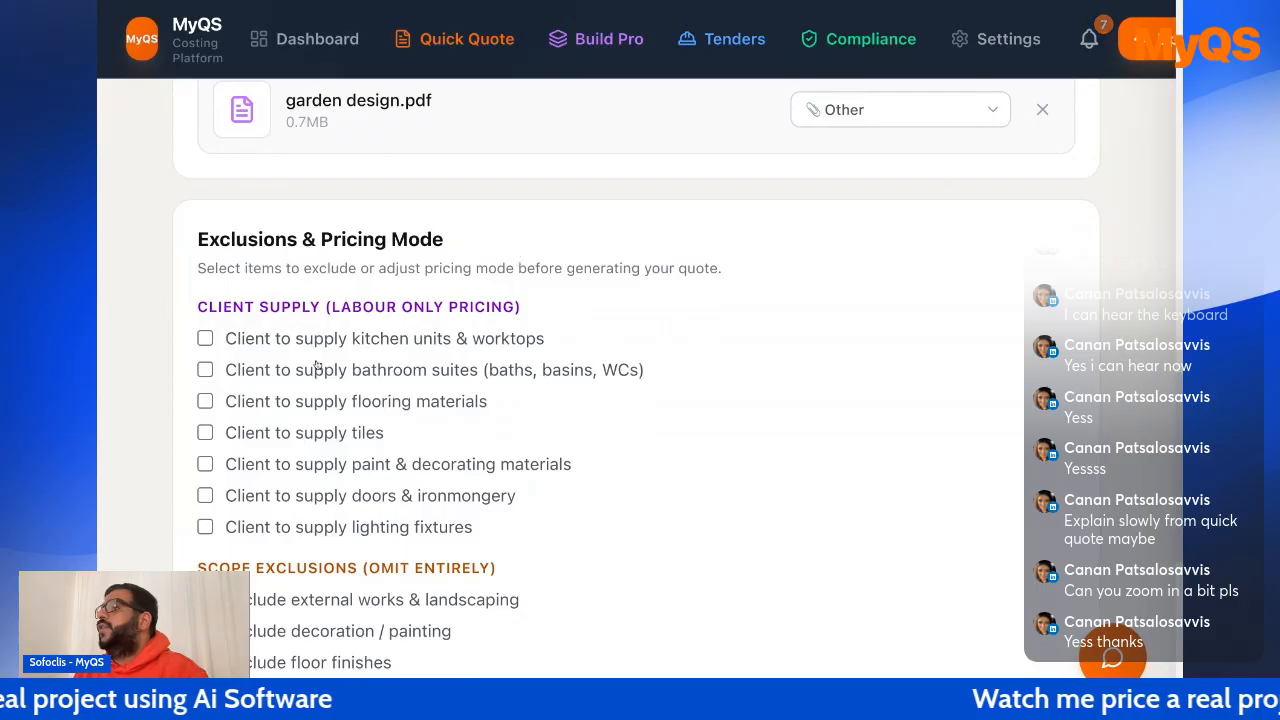
pyautogui.scroll(-1, 316, 365)
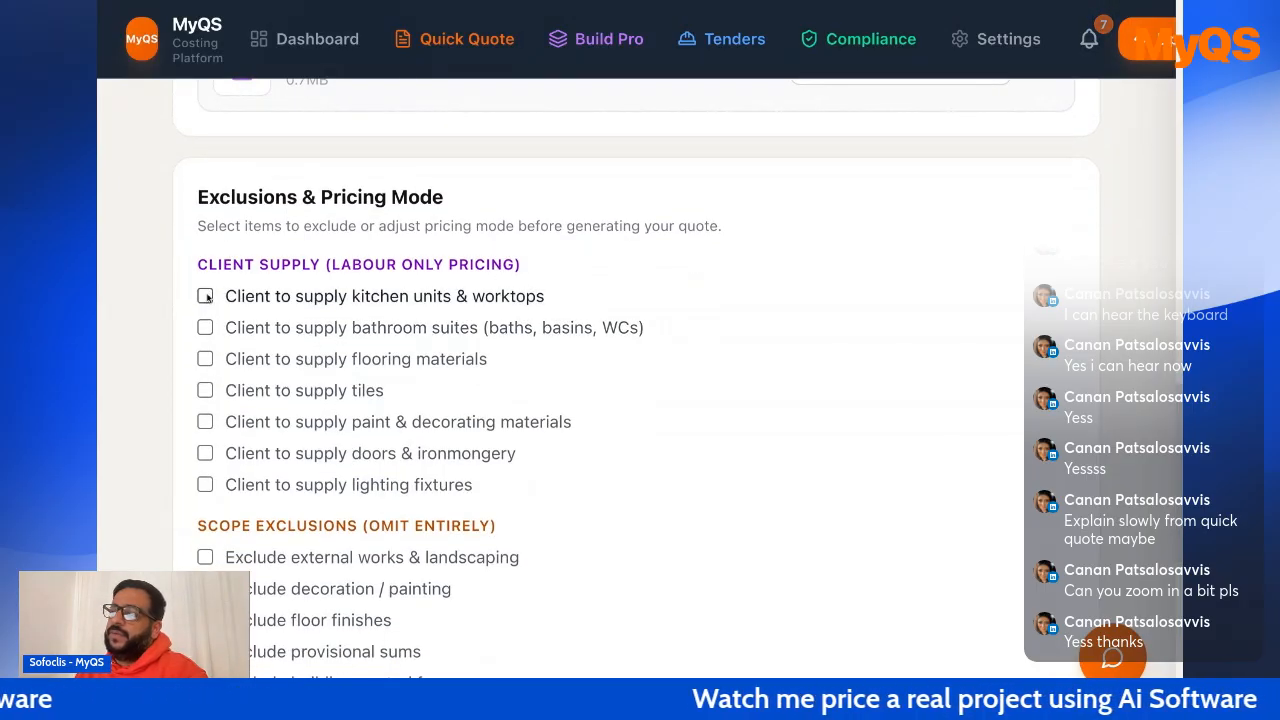
pyautogui.scroll(-5, 205, 340)
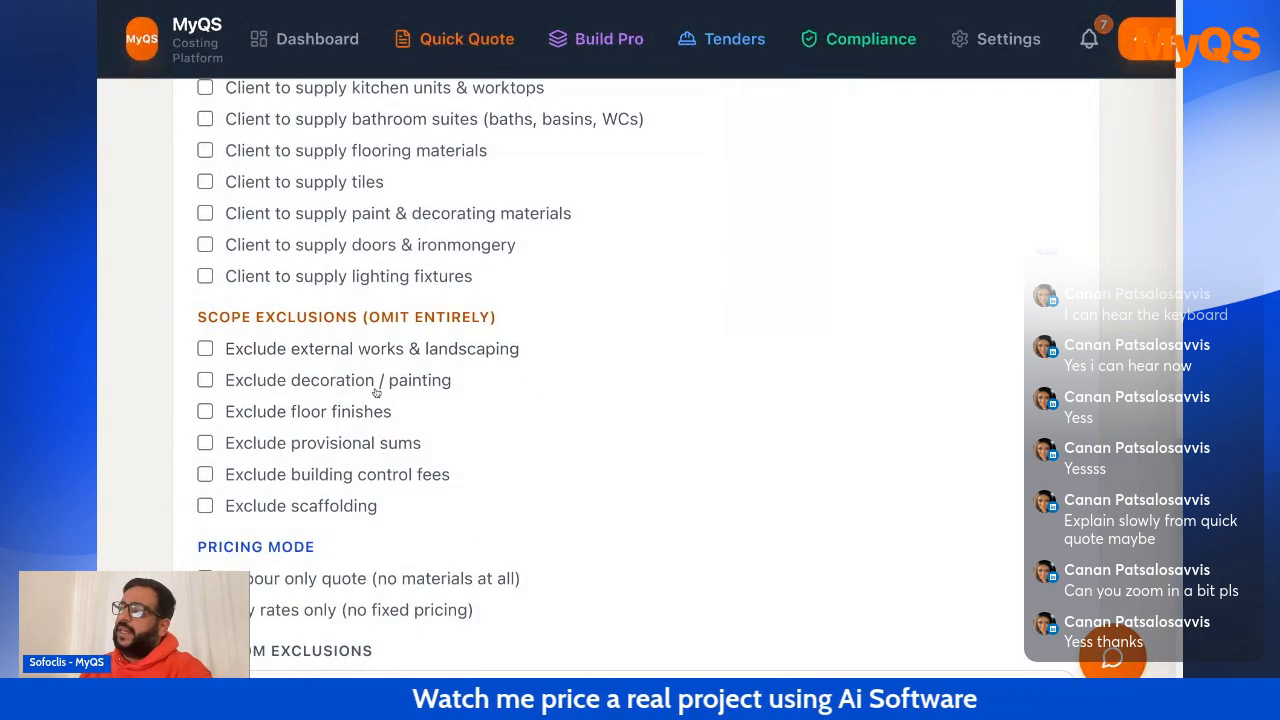
pyautogui.scroll(-2, 352, 414)
pyautogui.scroll(-3, 352, 414)
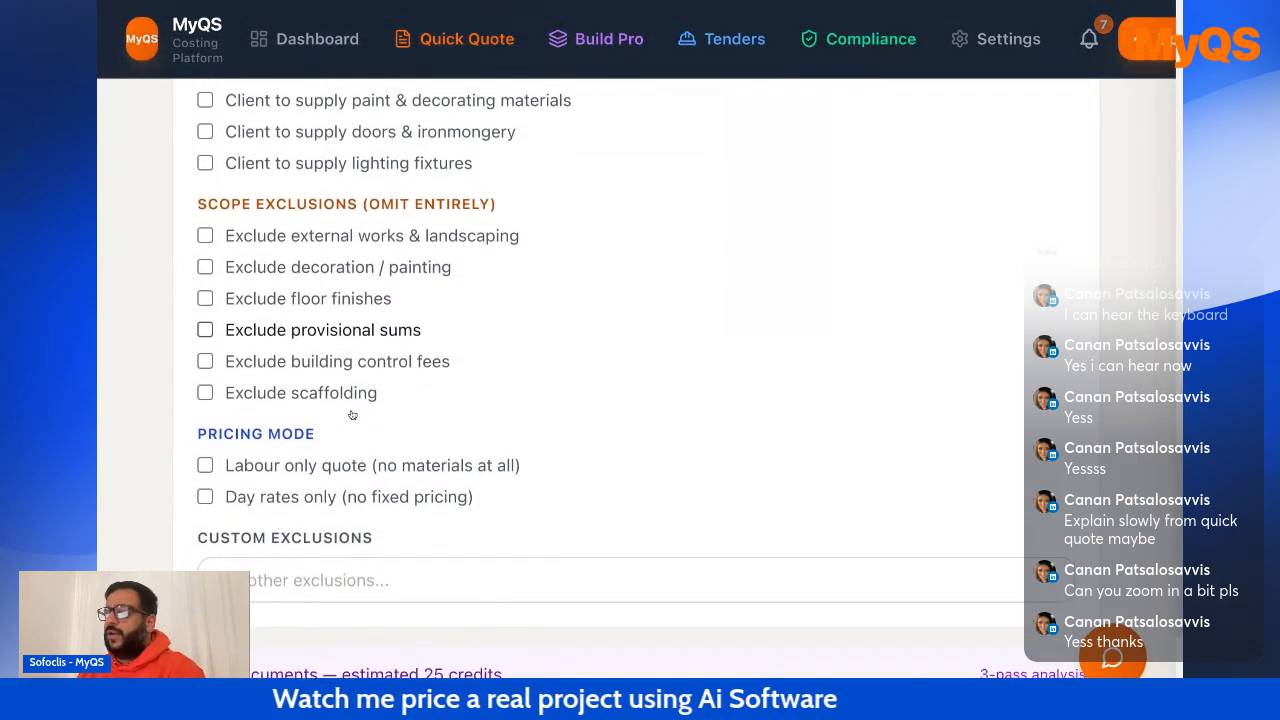
pyautogui.scroll(-2, 352, 414)
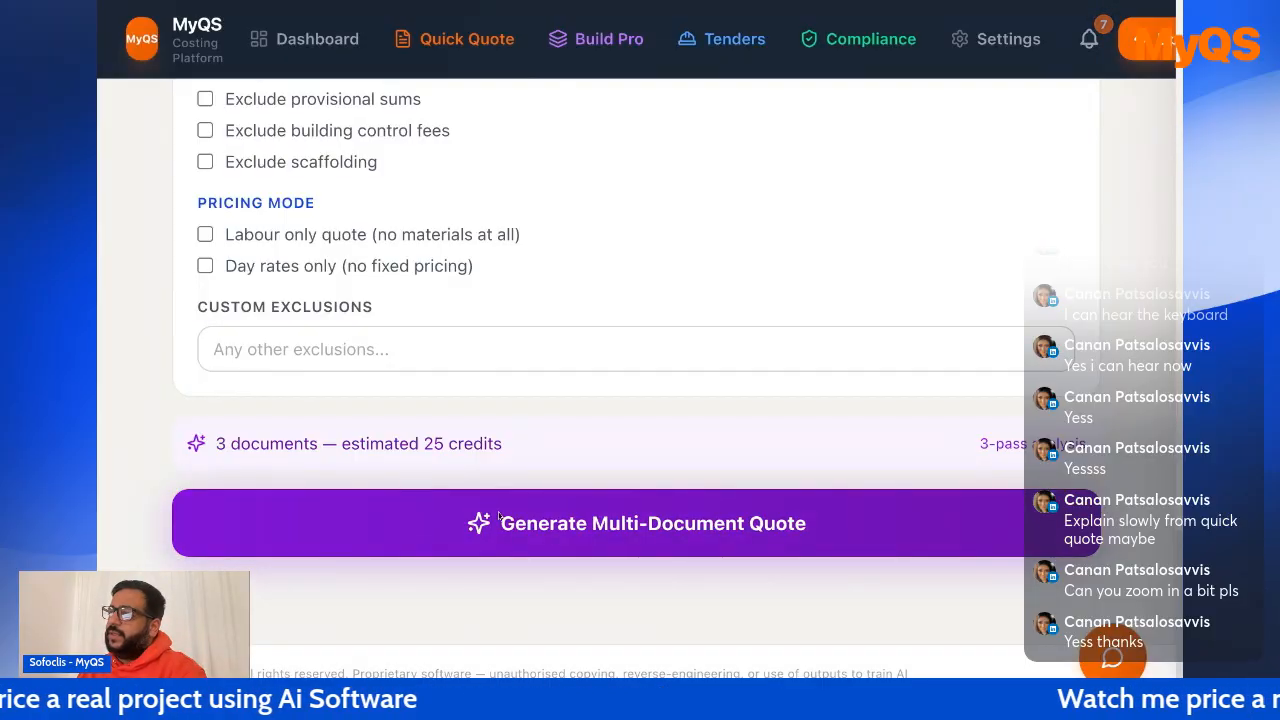
# Generate the multi-document quote from the three files and confirm the Build Pro analysis.
pyautogui.click(498, 516)
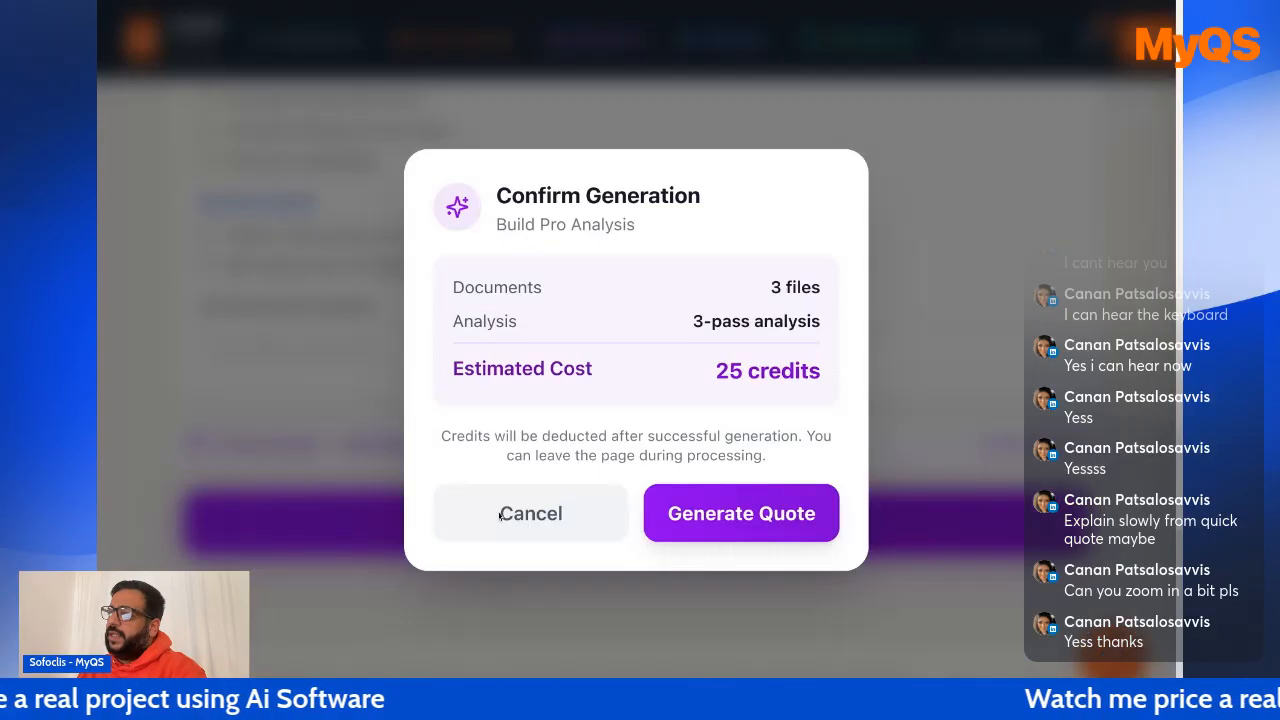
pyautogui.click(785, 514)
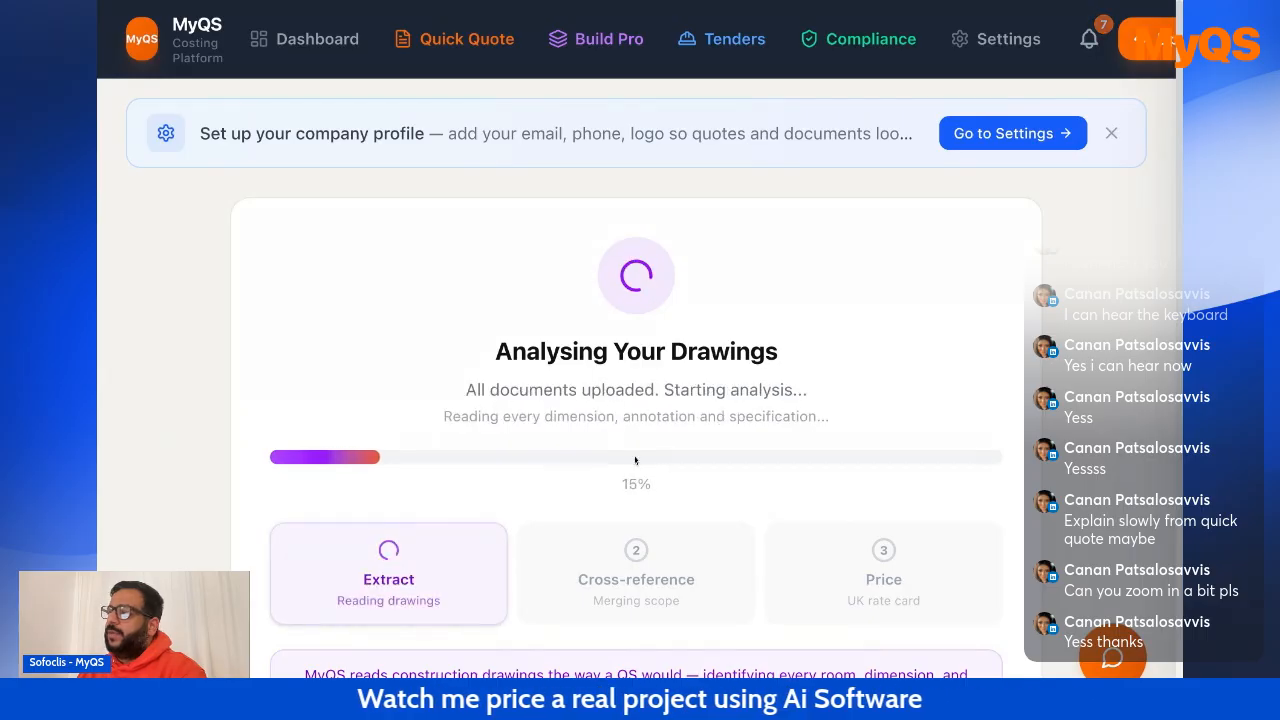
pyautogui.scroll(-1, 450, 395)
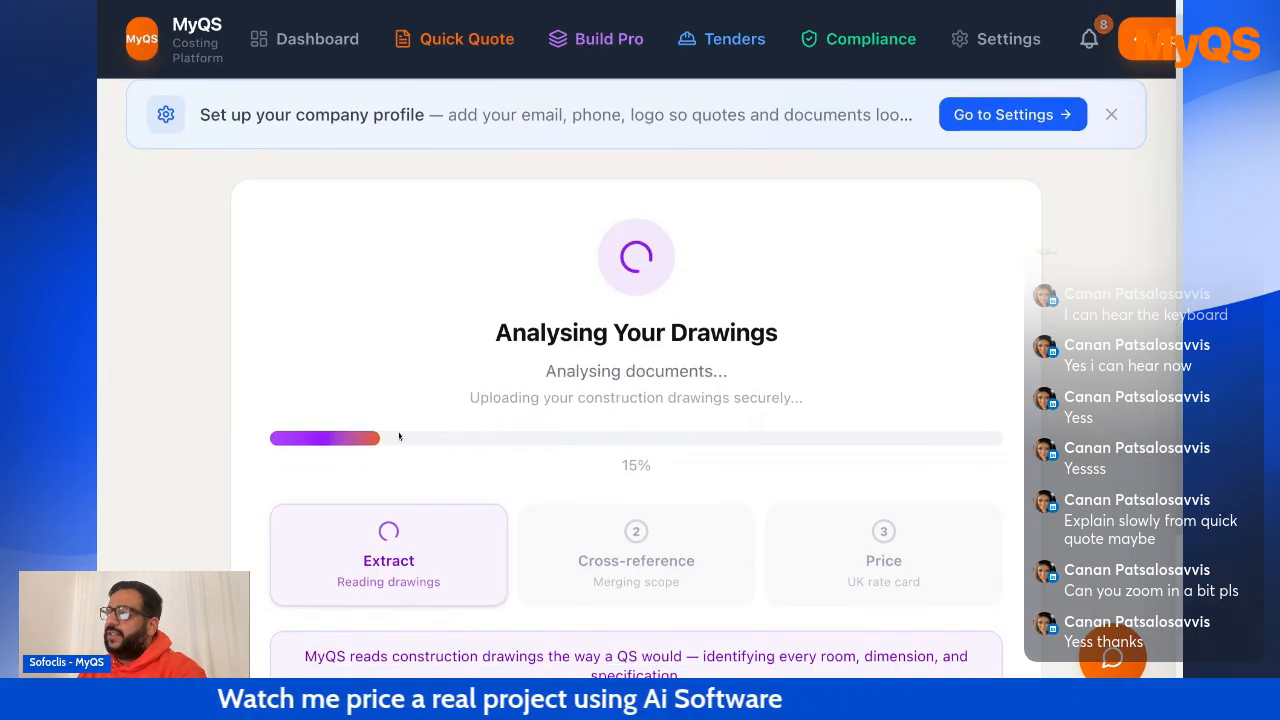
pyautogui.scroll(-2, 410, 430)
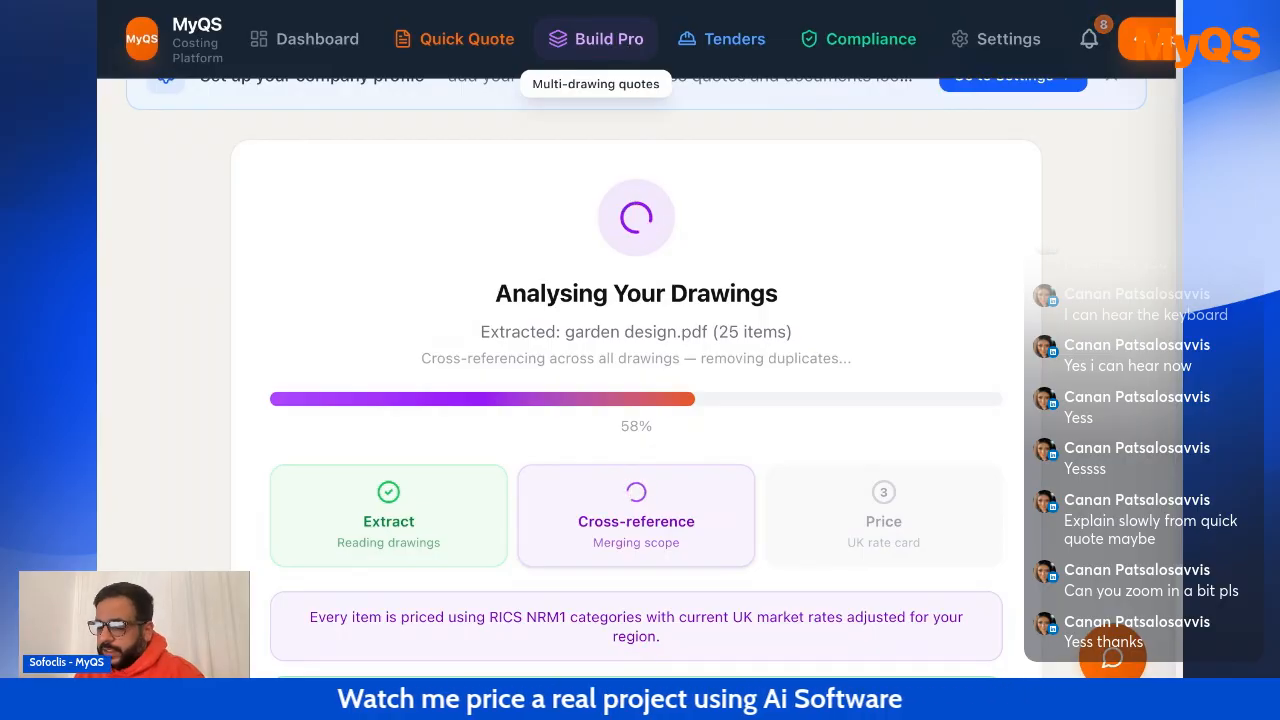
# Open Interactive Takeoff from Build Pro and load the proposed house drawing PDF without a project name.
pyautogui.click(597, 39)
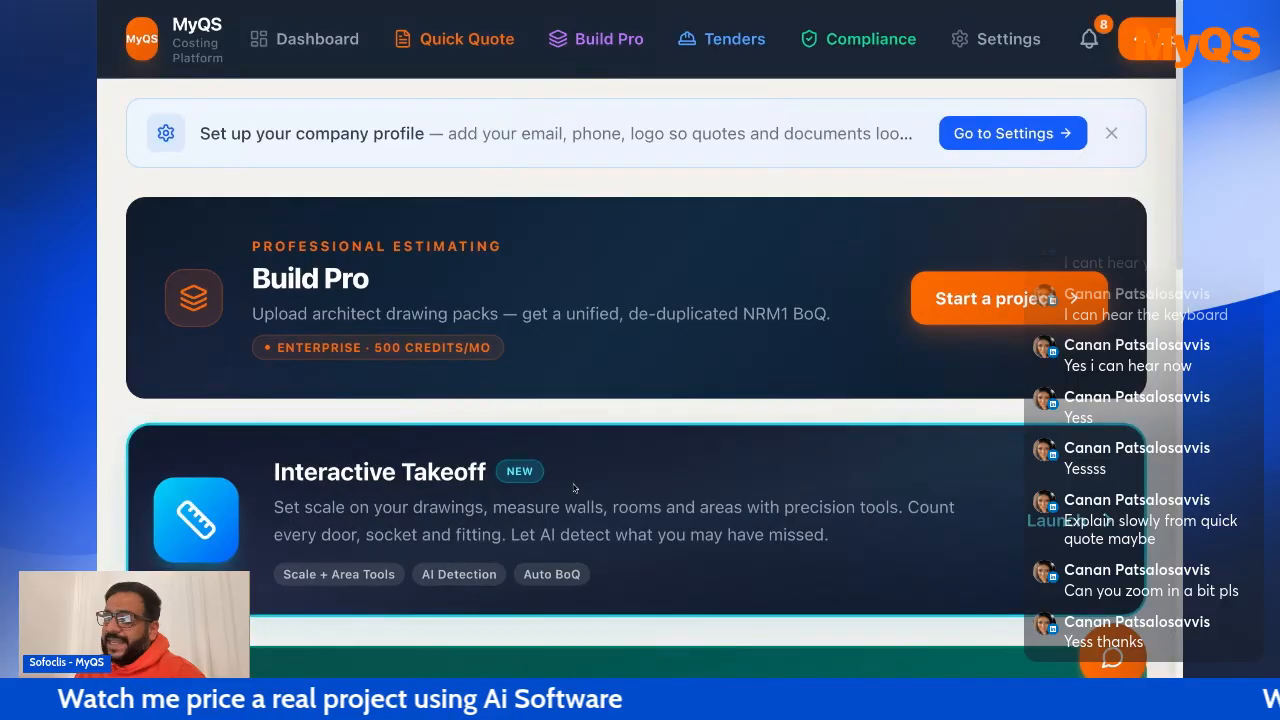
pyautogui.click(544, 500)
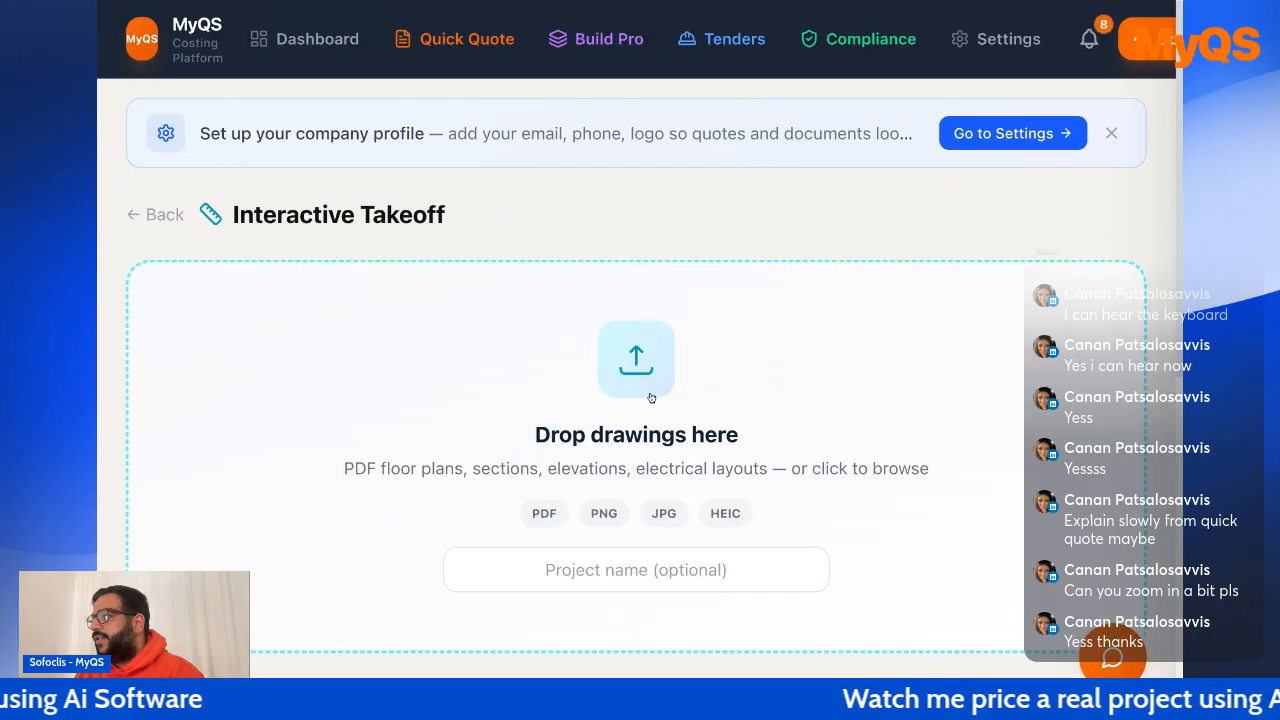
pyautogui.scroll(-2, 650, 398)
pyautogui.scroll(1, 650, 398)
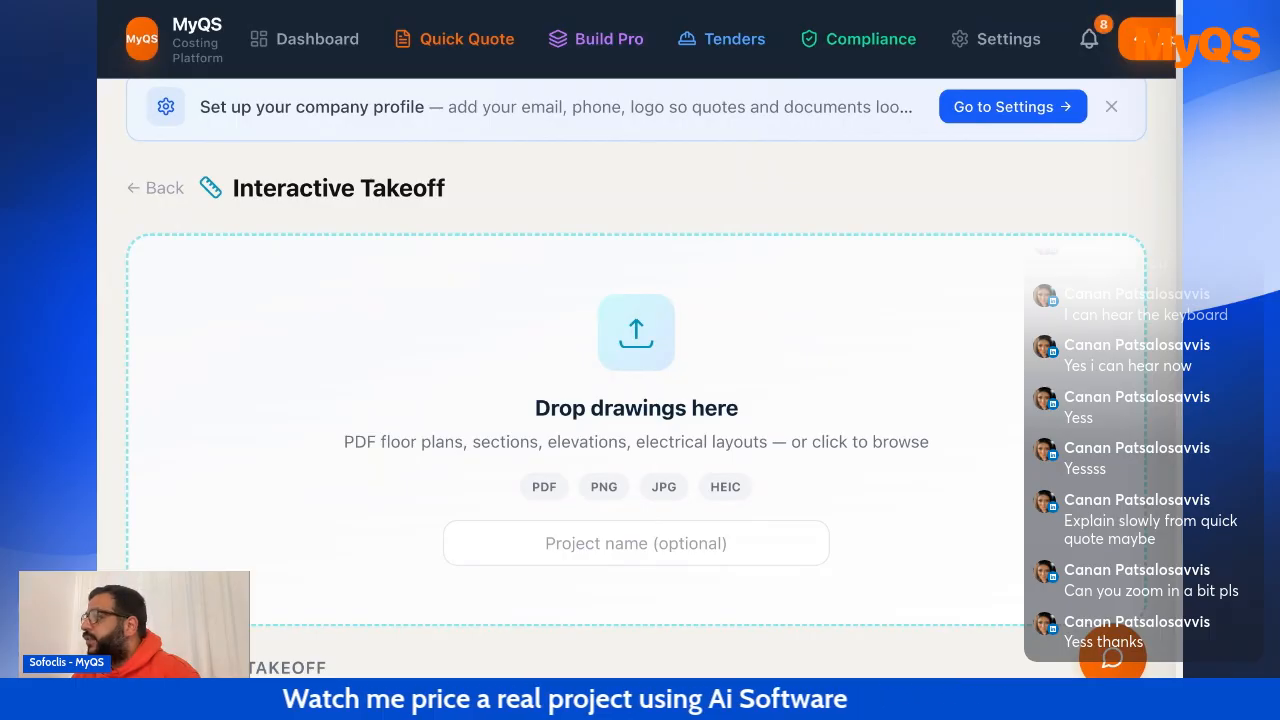
pyautogui.doubleClick(585, 442)
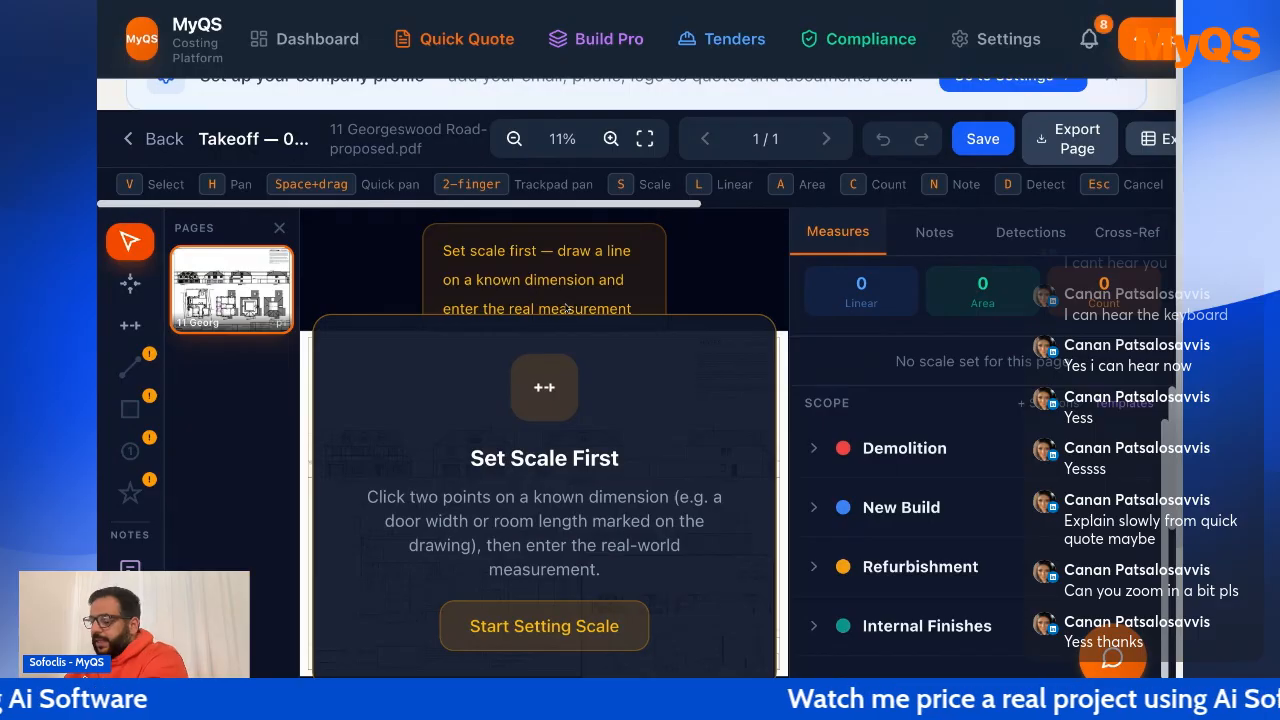
# Reduce the browser page zoom until the full takeoff workspace fits on screen.
pyautogui.hotkey('ctrl', '-')
pyautogui.hotkey('ctrl', '-')
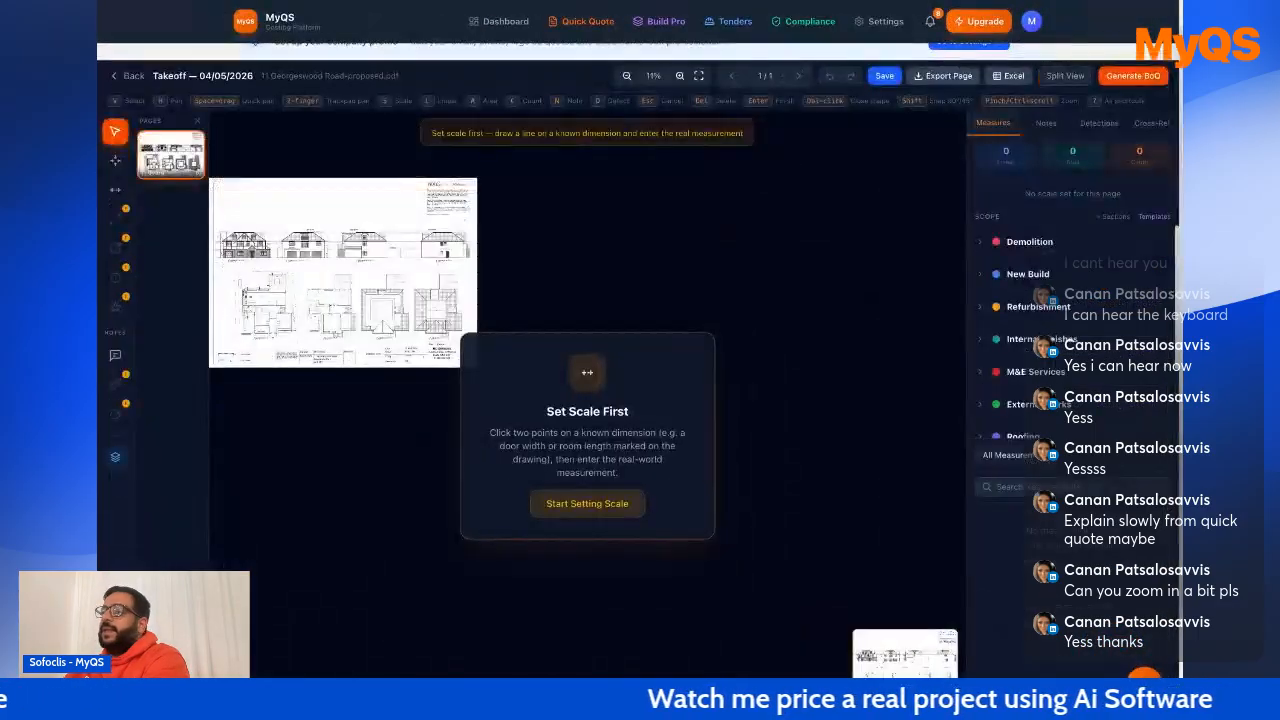
pyautogui.hotkey('ctrl', '-')
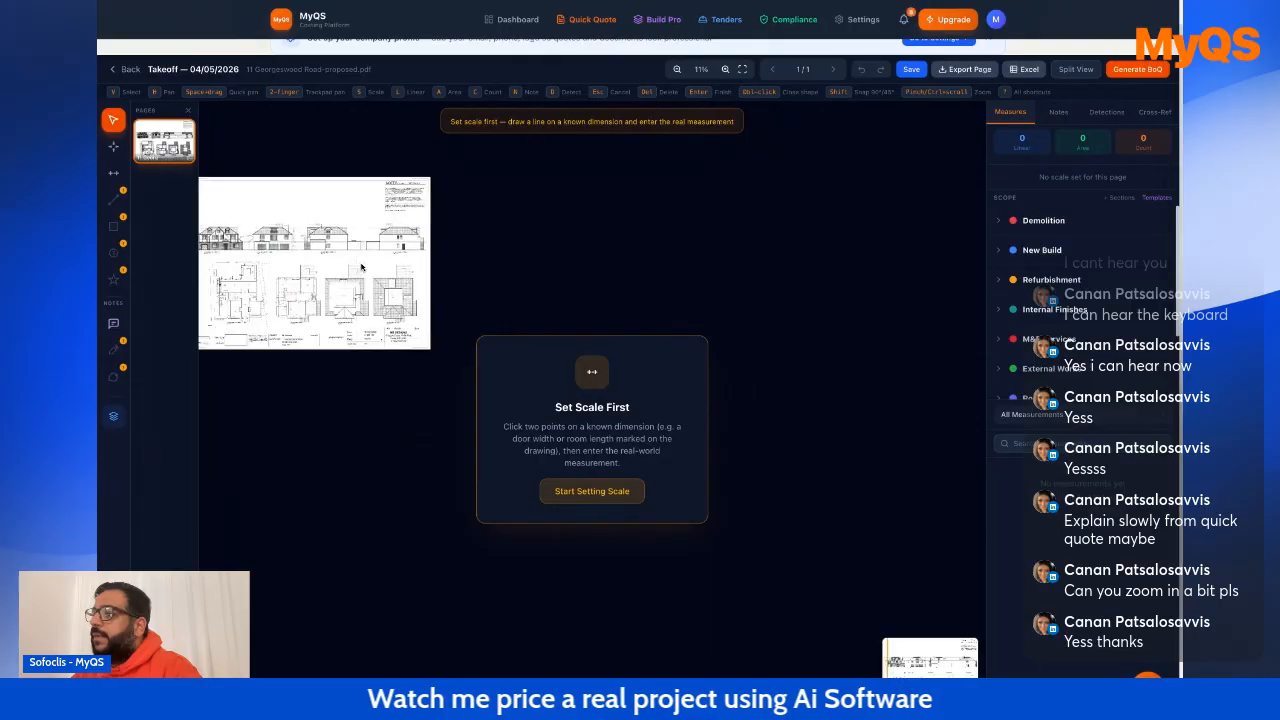
# Examine the elevations, floor plans and notes on the proposed drawing sheet at different magnifications.
pyautogui.scroll(2, 375, 272)
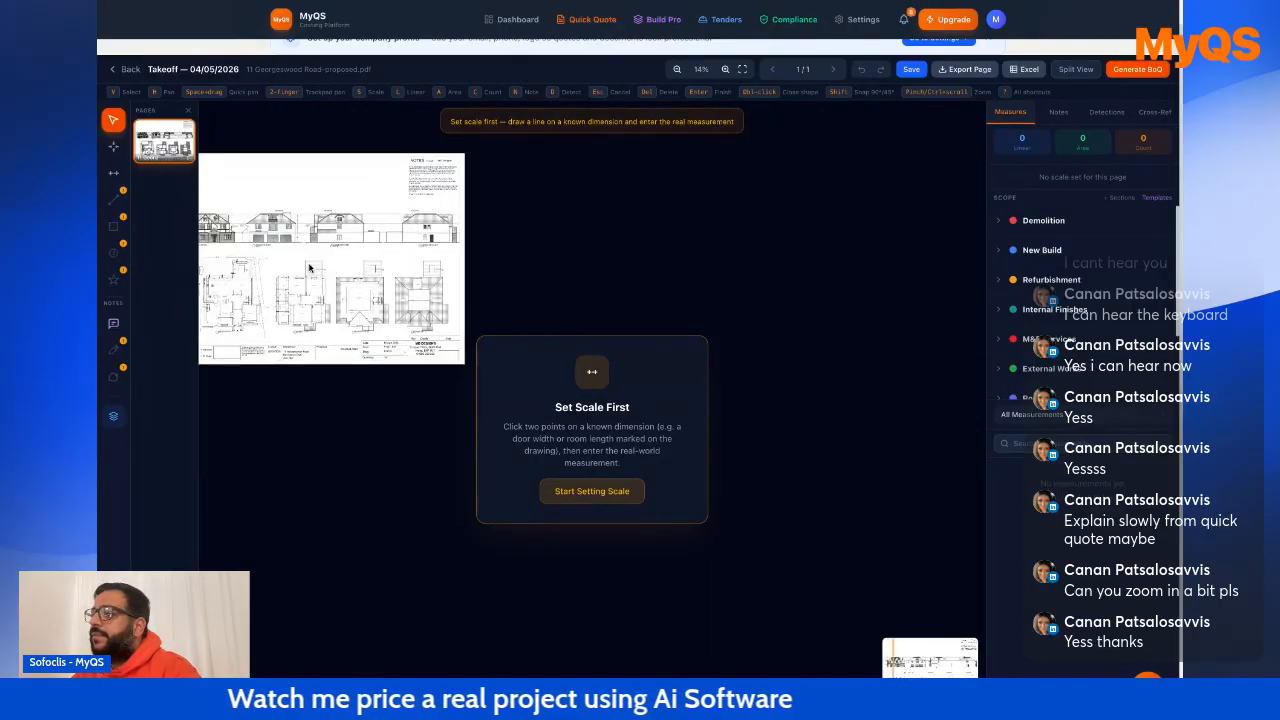
pyautogui.scroll(2, 334, 268)
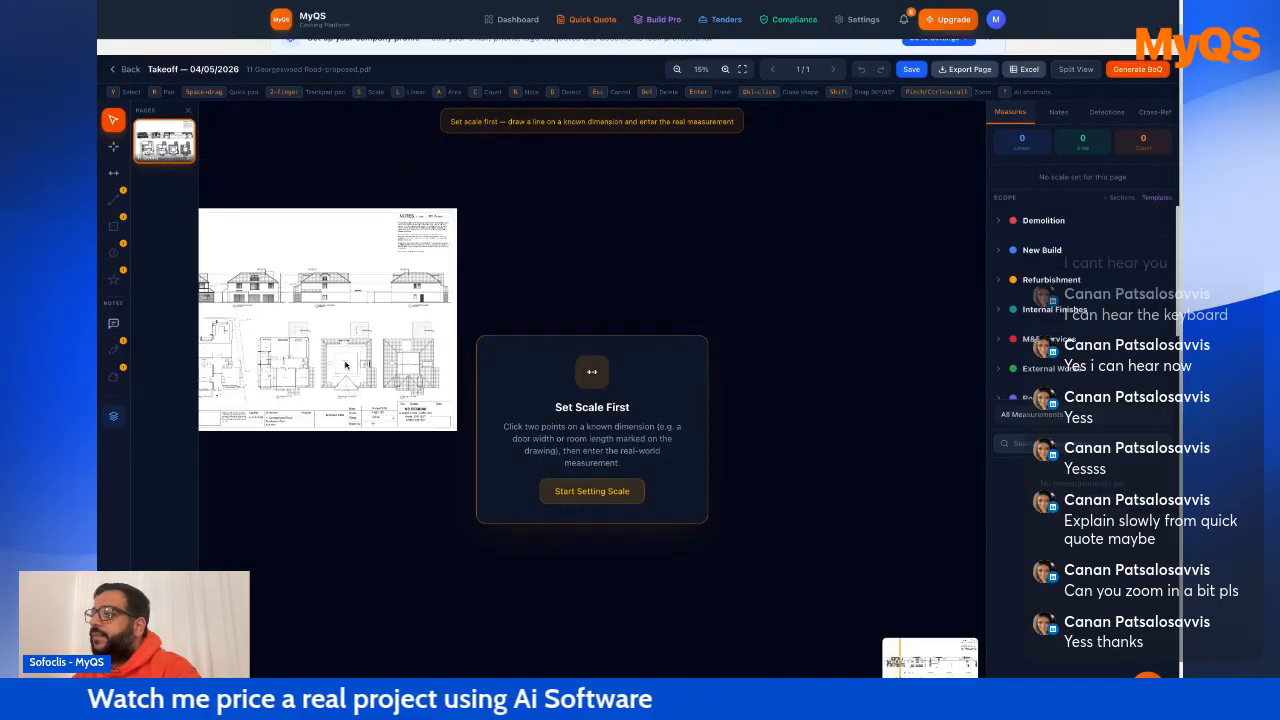
pyautogui.scroll(1, 344, 350)
pyautogui.scroll(1, 337, 346)
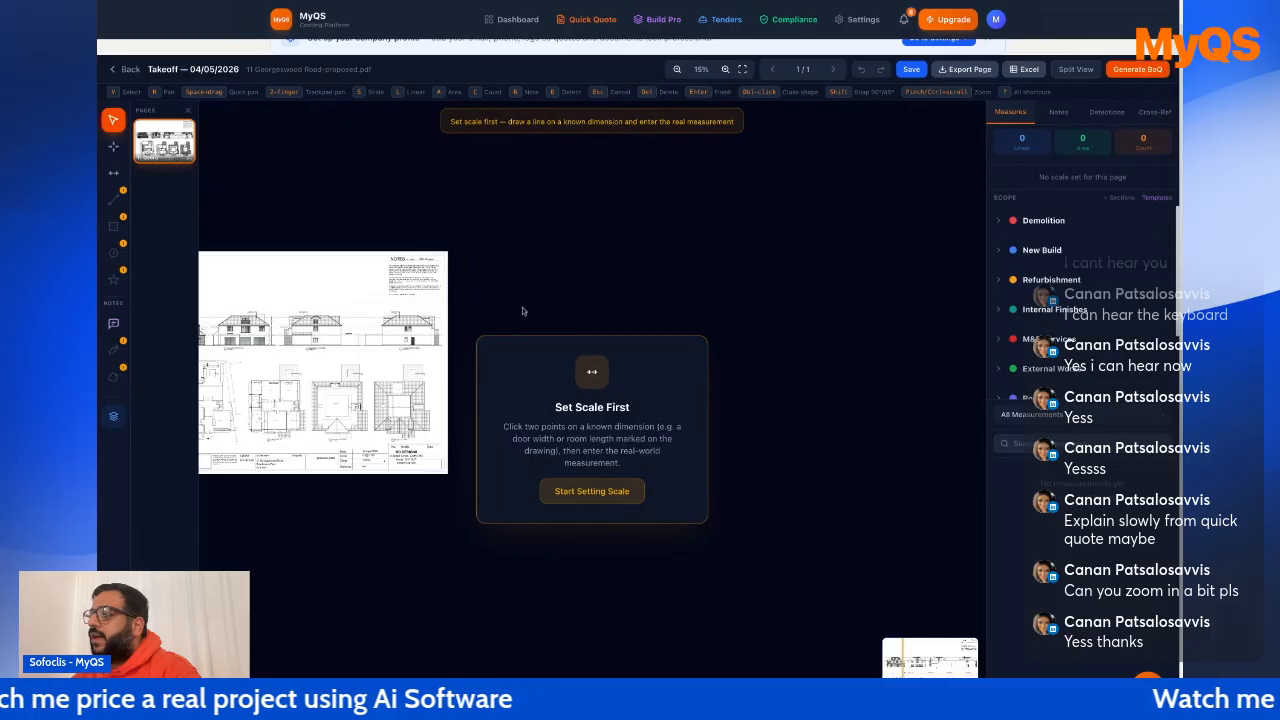
pyautogui.scroll(4, 350, 444)
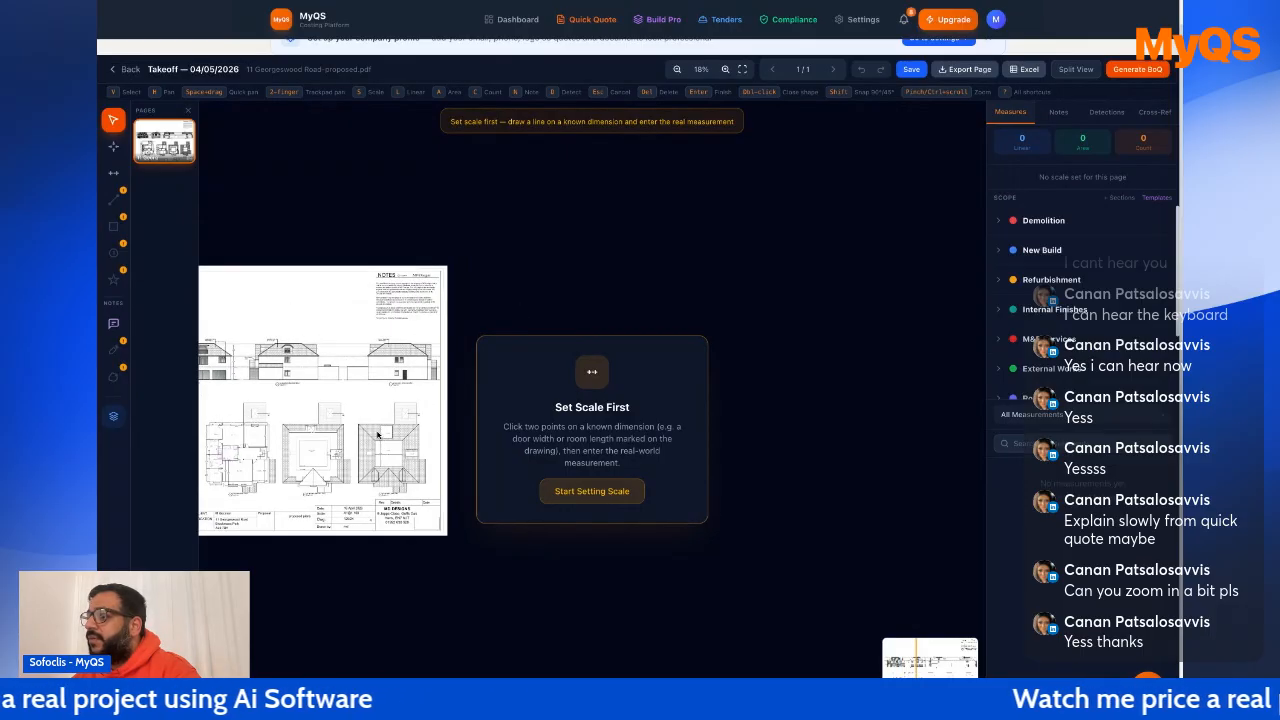
pyautogui.scroll(5, 319, 443)
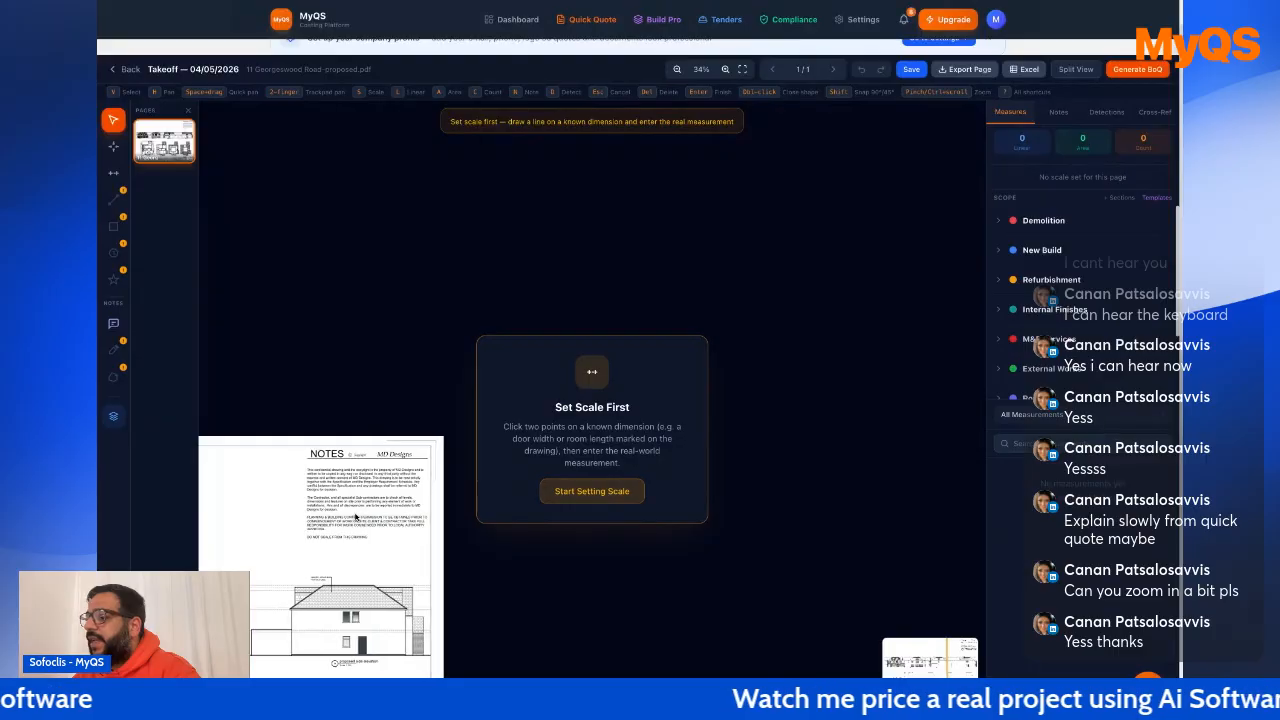
pyautogui.hscroll(-6, 359, 517)
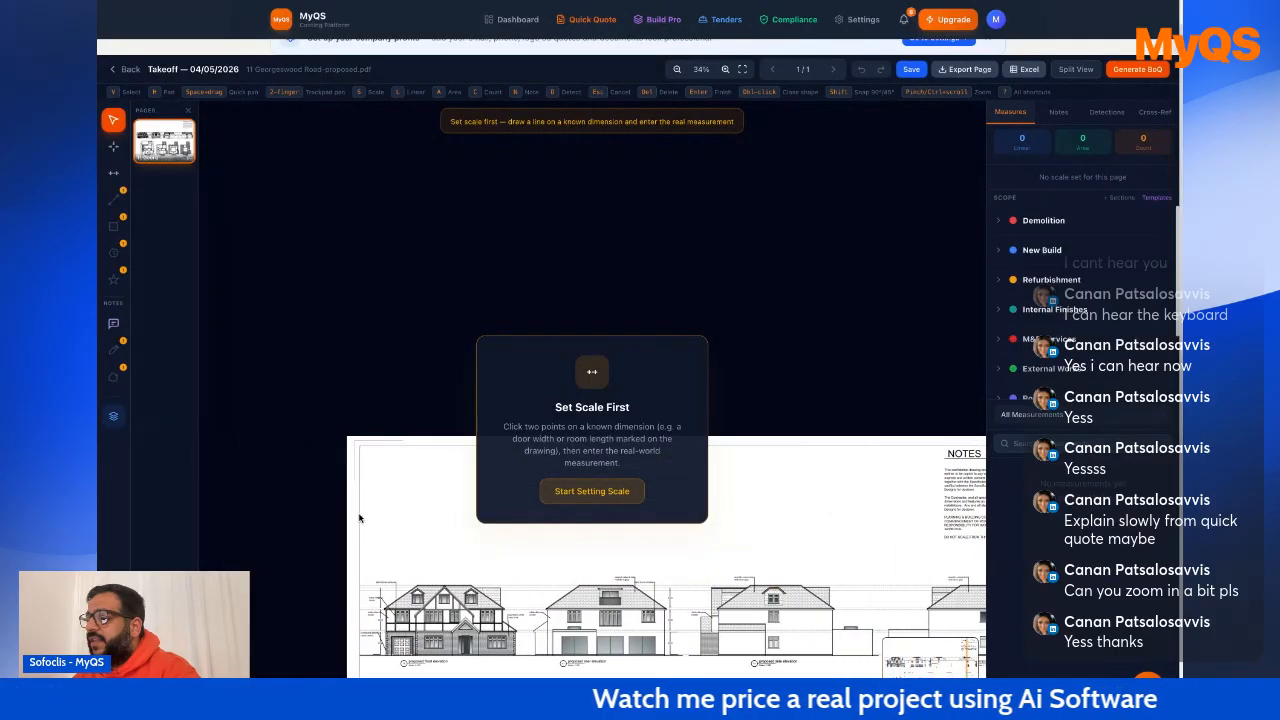
pyautogui.hscroll(5, 360, 518)
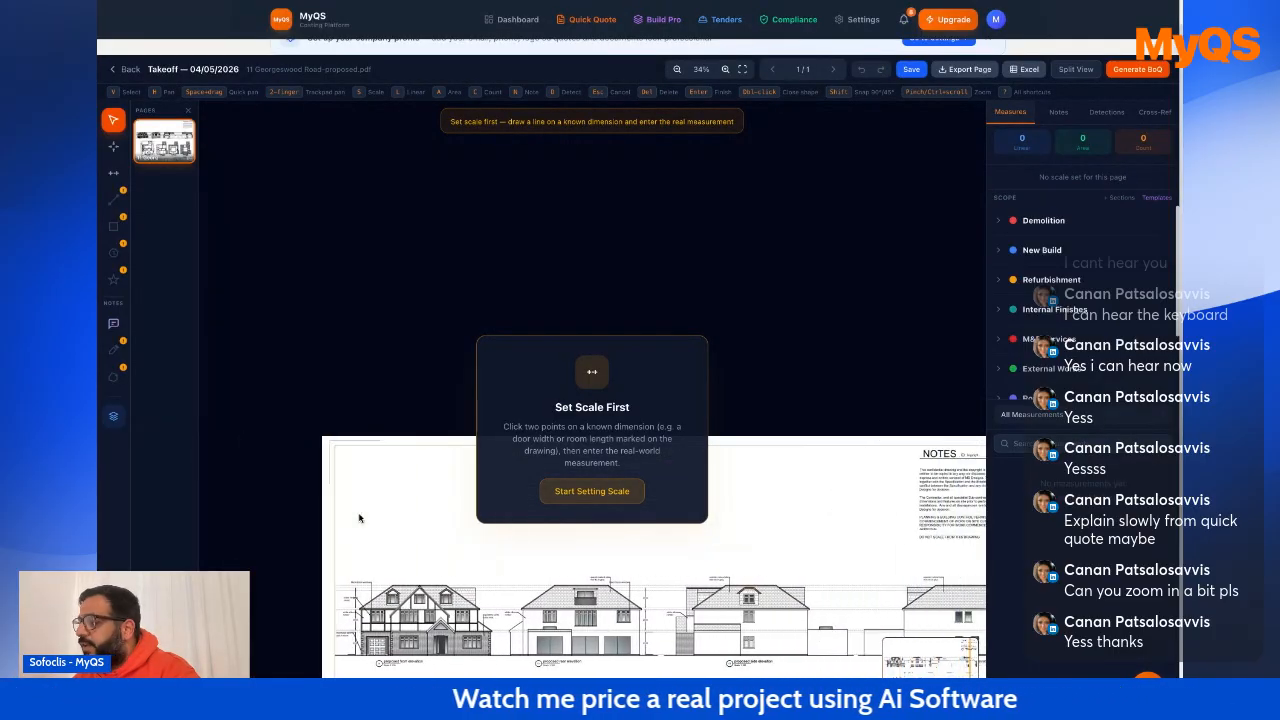
pyautogui.scroll(-3, 400, 600)
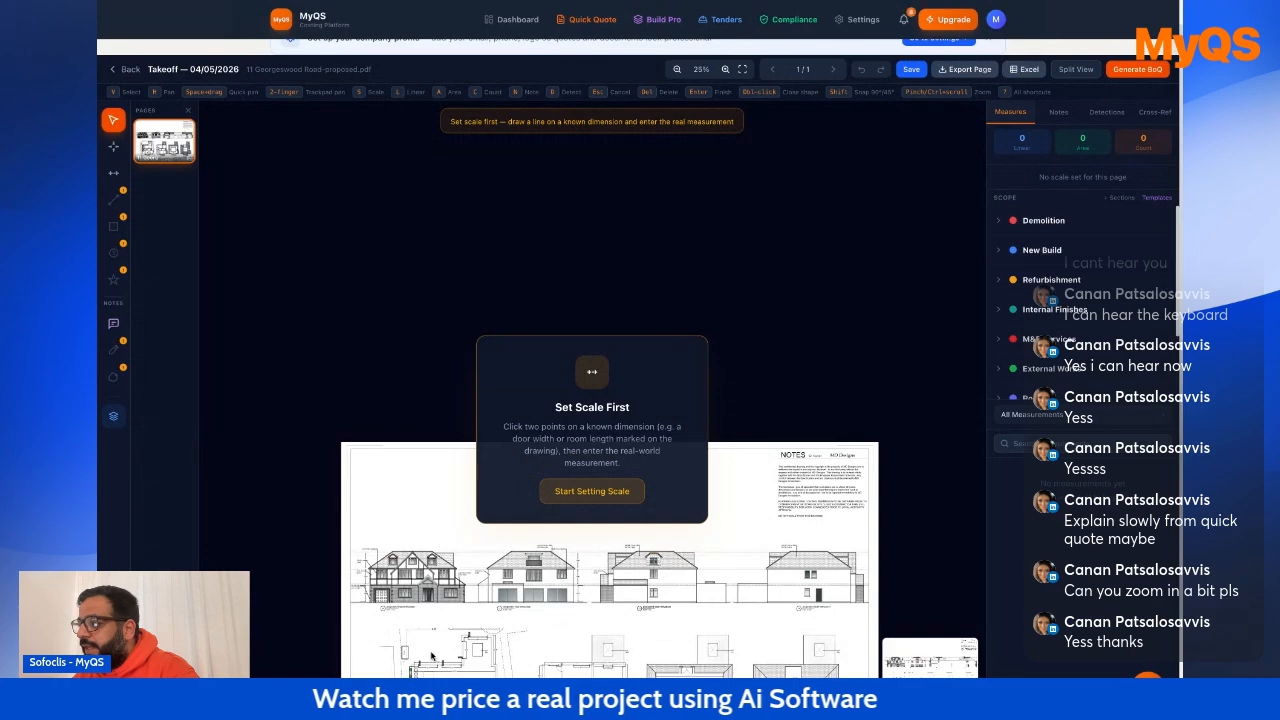
pyautogui.scroll(-2, 432, 656)
pyautogui.scroll(3, 425, 670)
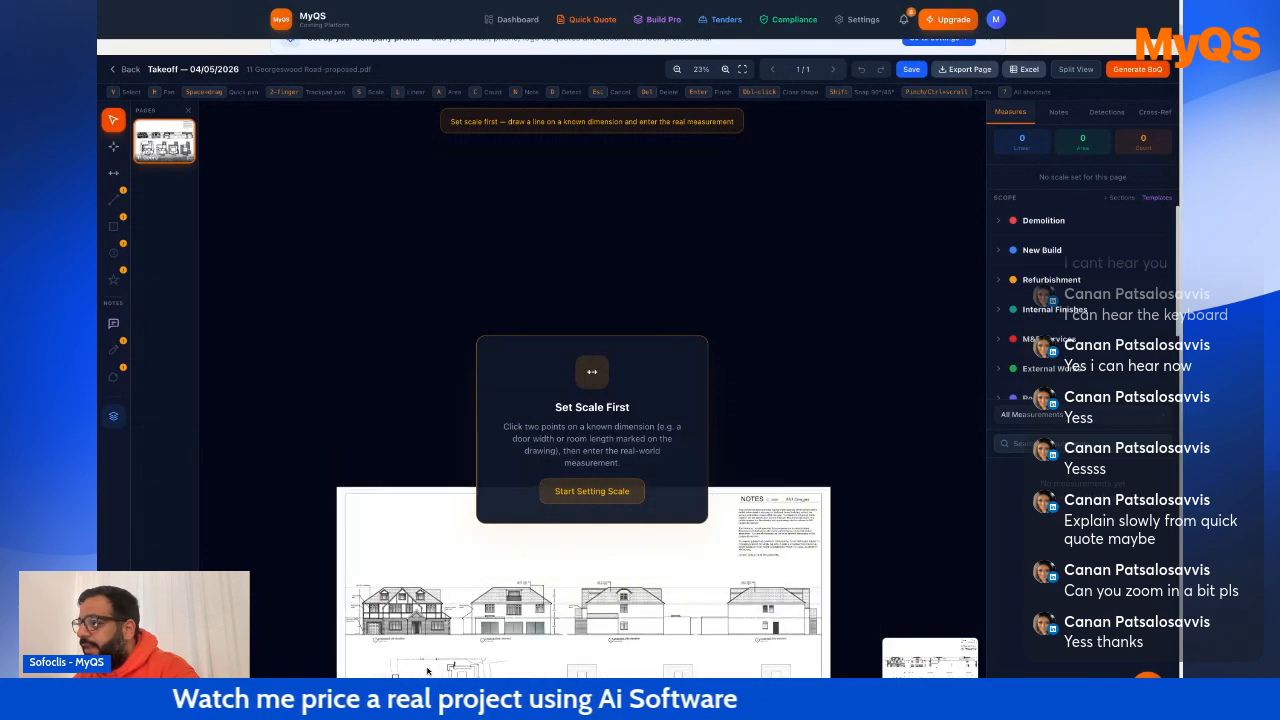
pyautogui.scroll(2, 411, 618)
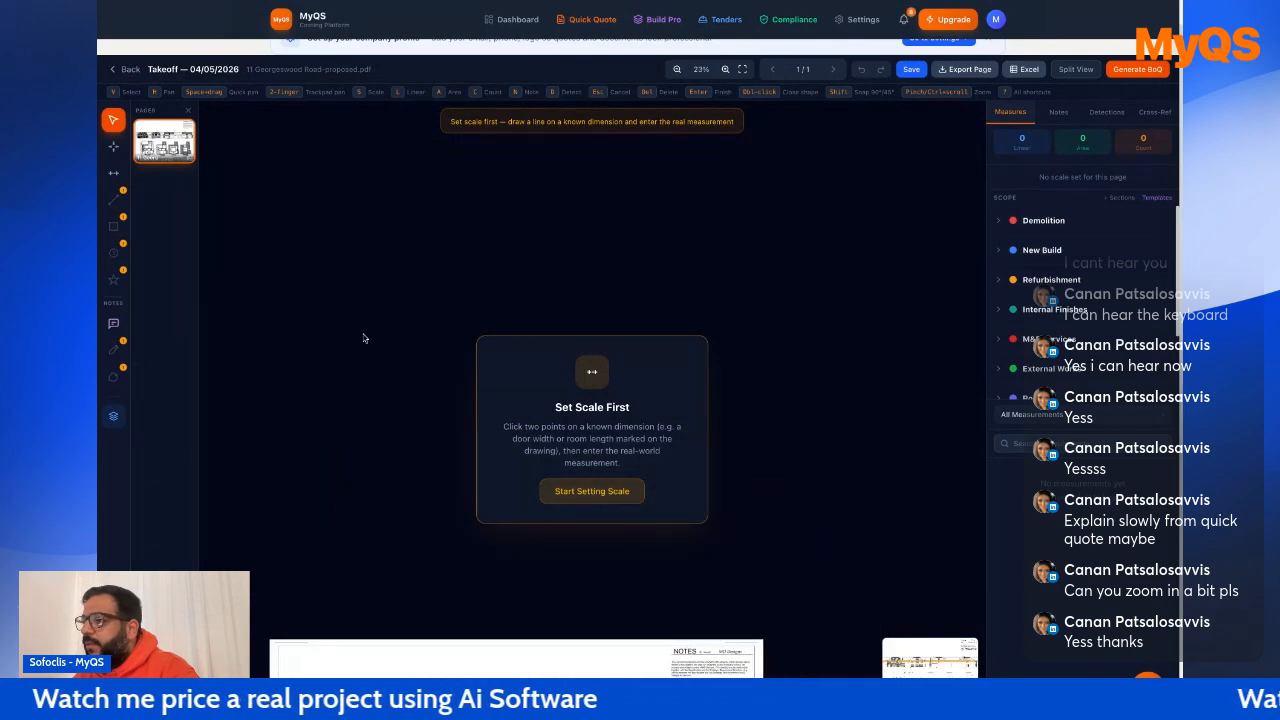
# Bring the proposed drawing sheet back into view and look over its elevations and floor plans.
pyautogui.click(114, 148)
pyautogui.moveTo(384, 375); pyautogui.dragTo(362, 298)
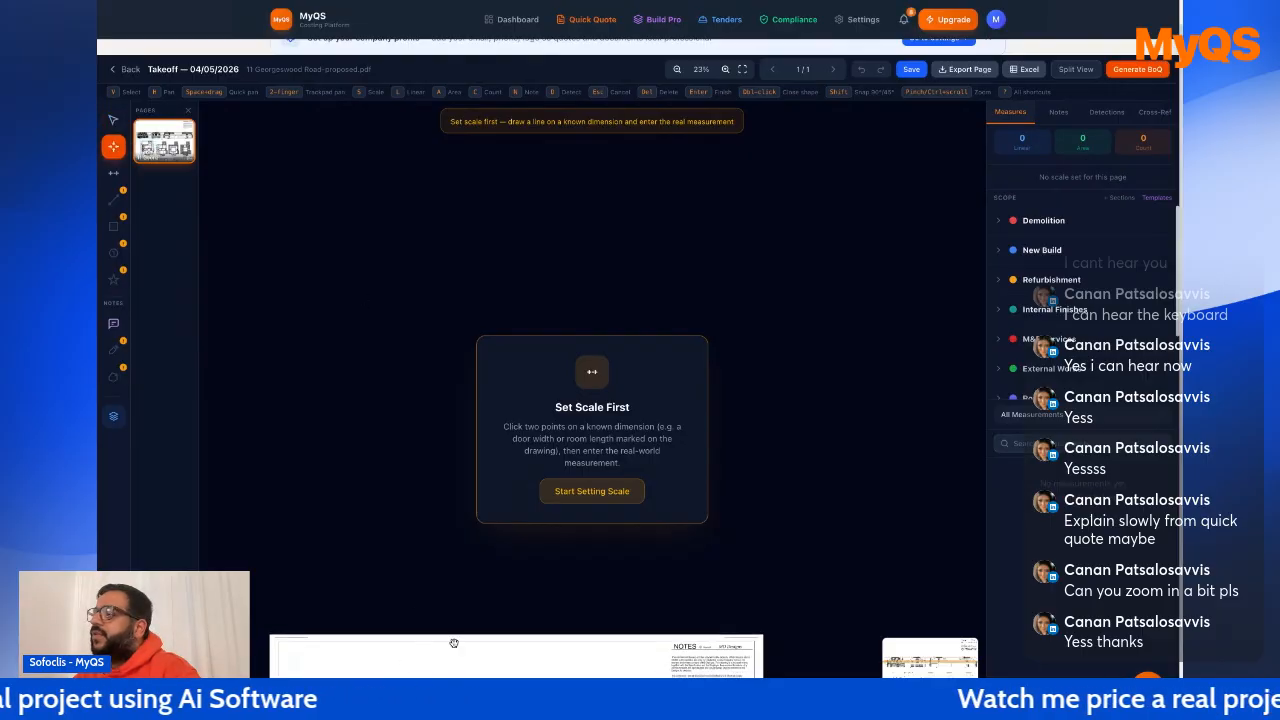
pyautogui.moveTo(454, 643); pyautogui.dragTo(420, 428)
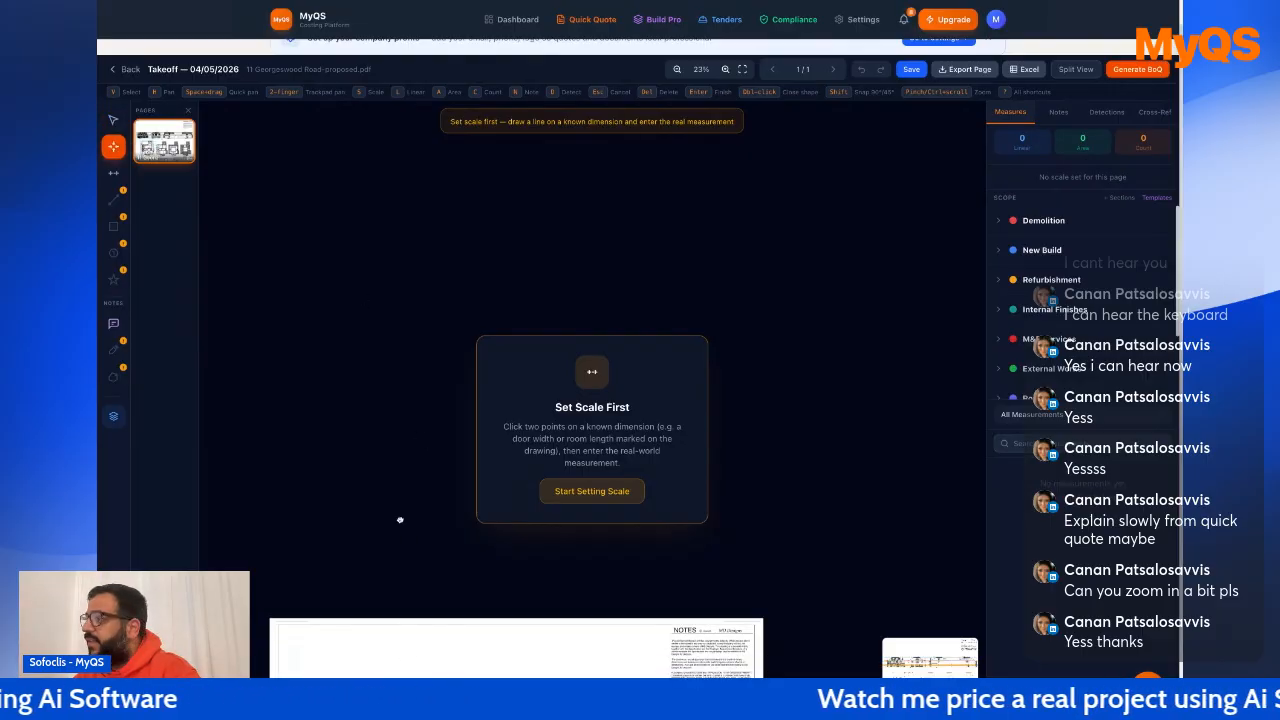
pyautogui.moveTo(404, 548); pyautogui.dragTo(391, 405)
pyautogui.moveTo(436, 633); pyautogui.dragTo(367, 162)
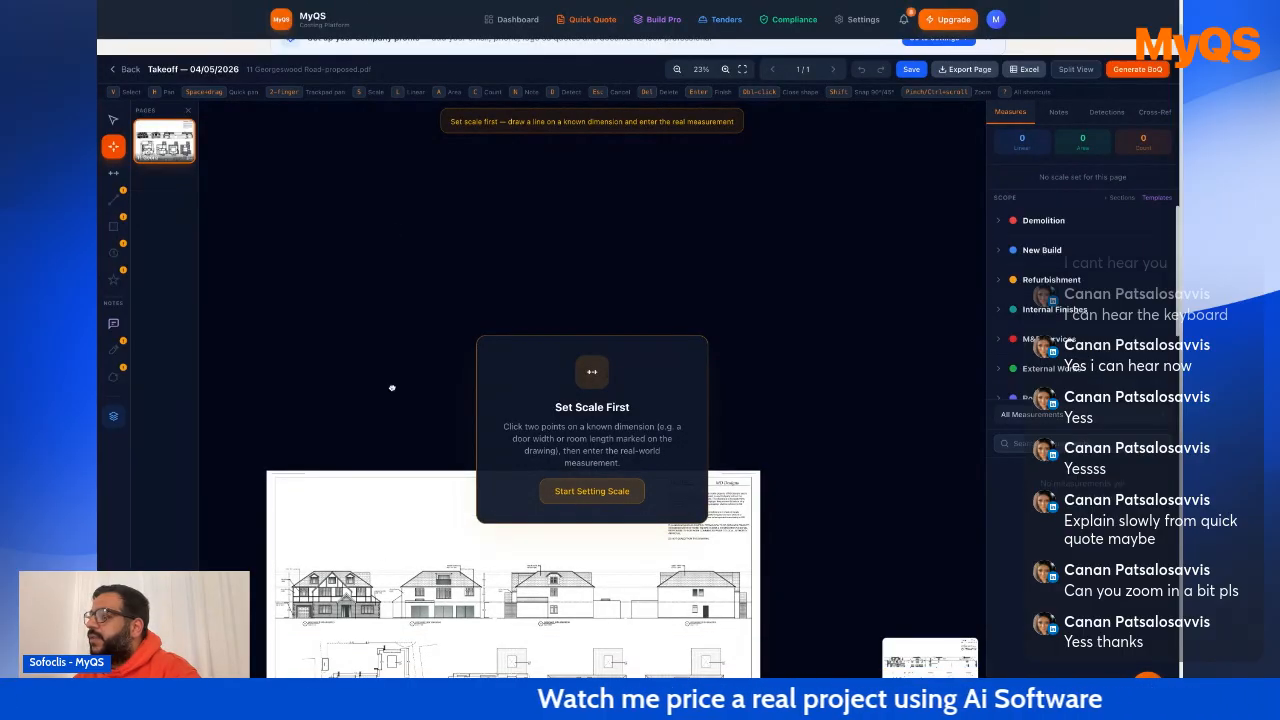
pyautogui.moveTo(393, 468); pyautogui.dragTo(380, 455)
pyautogui.scroll(-5, 386, 402)
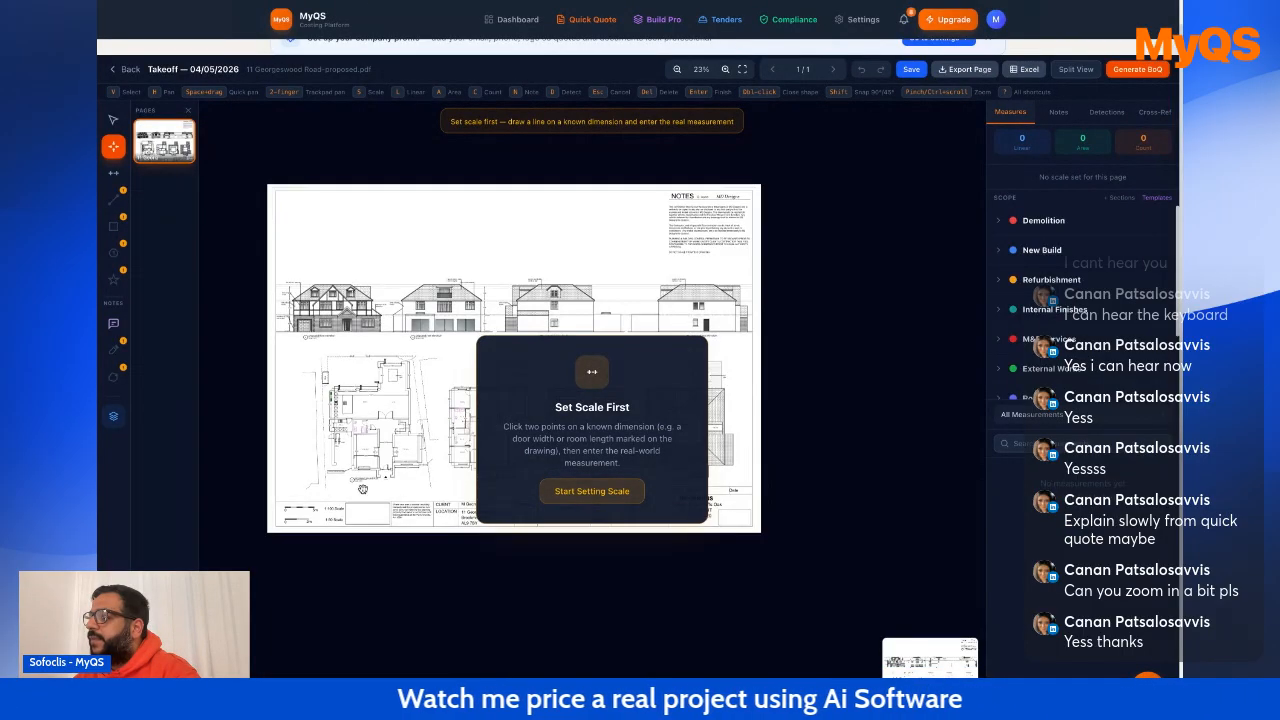
pyautogui.scroll(2, 300, 440)
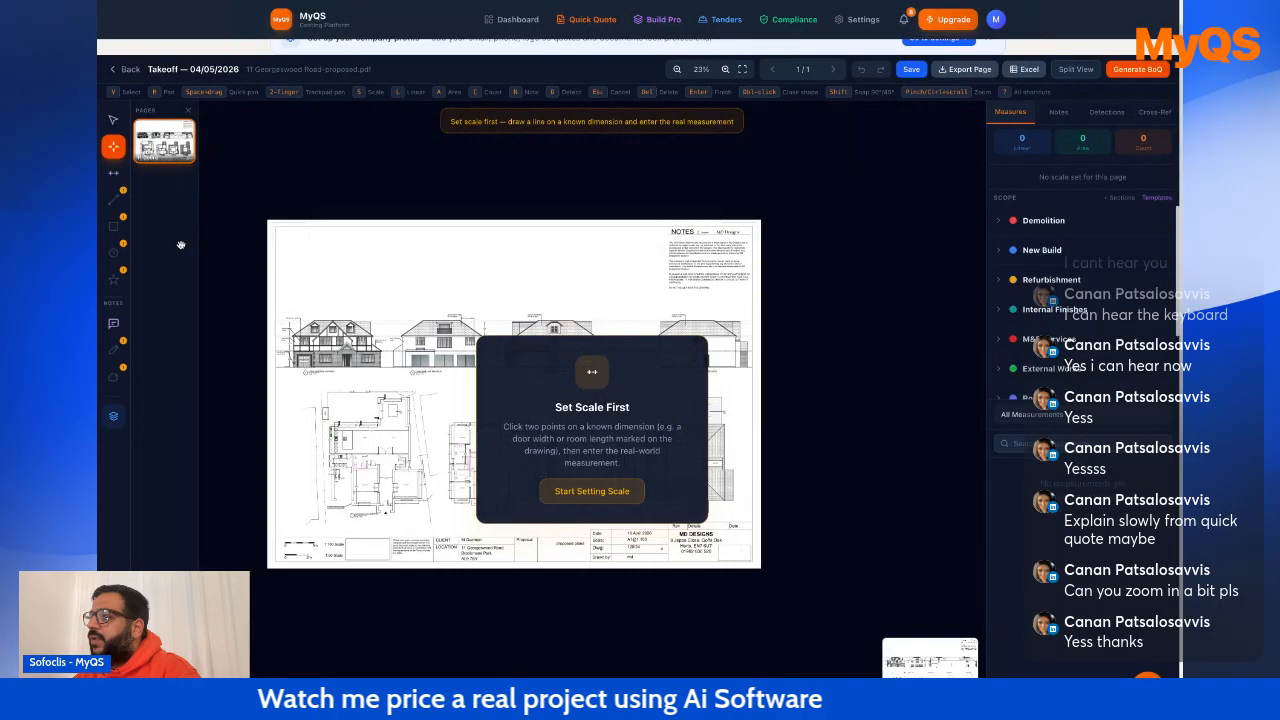
pyautogui.scroll(2, 394, 400)
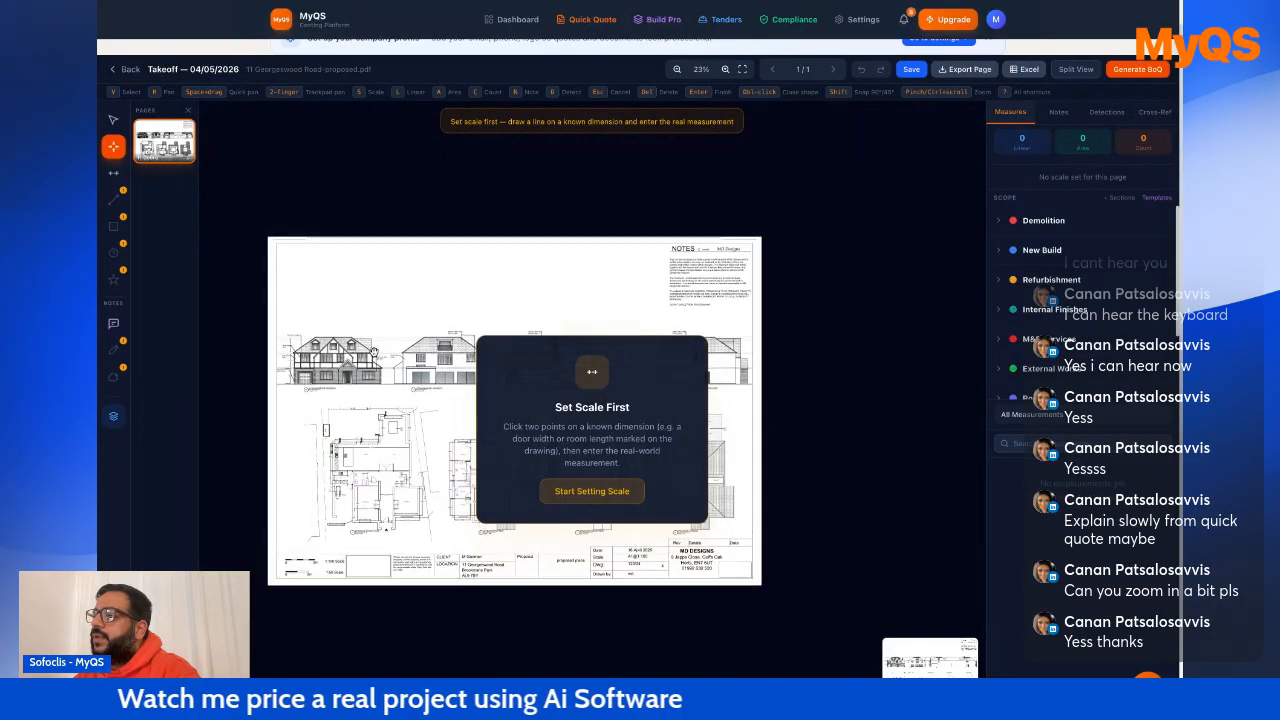
pyautogui.scroll(-1, 394, 400)
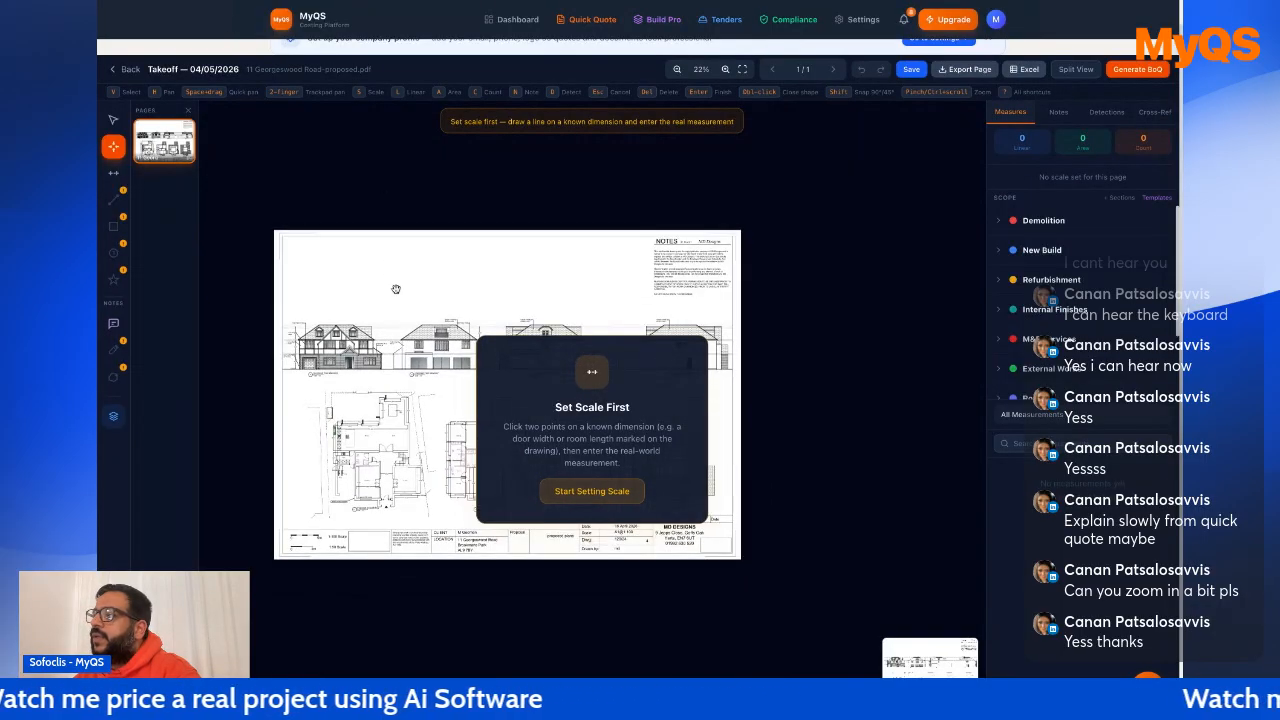
pyautogui.scroll(-1, 636, 196)
# Set the page scale by marking the printed scale bar below the ground floor plan as 5 m.
pyautogui.click(725, 69)
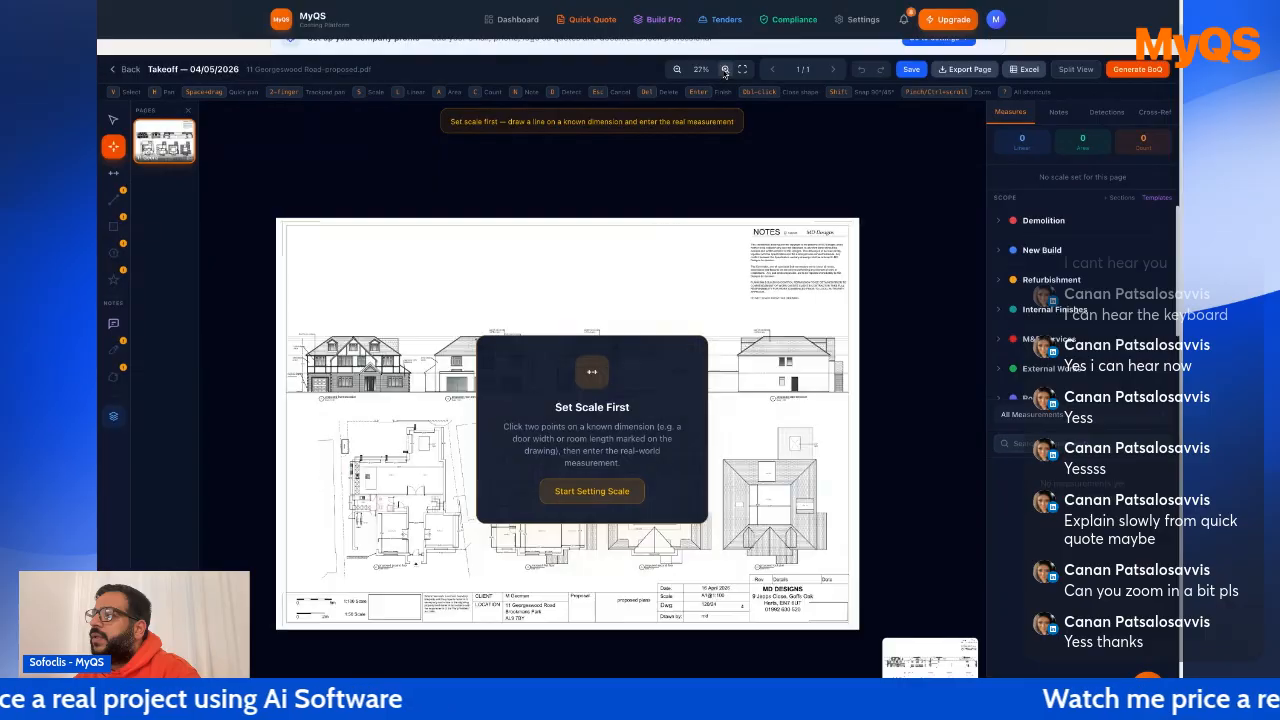
pyautogui.scroll(-5, 400, 475)
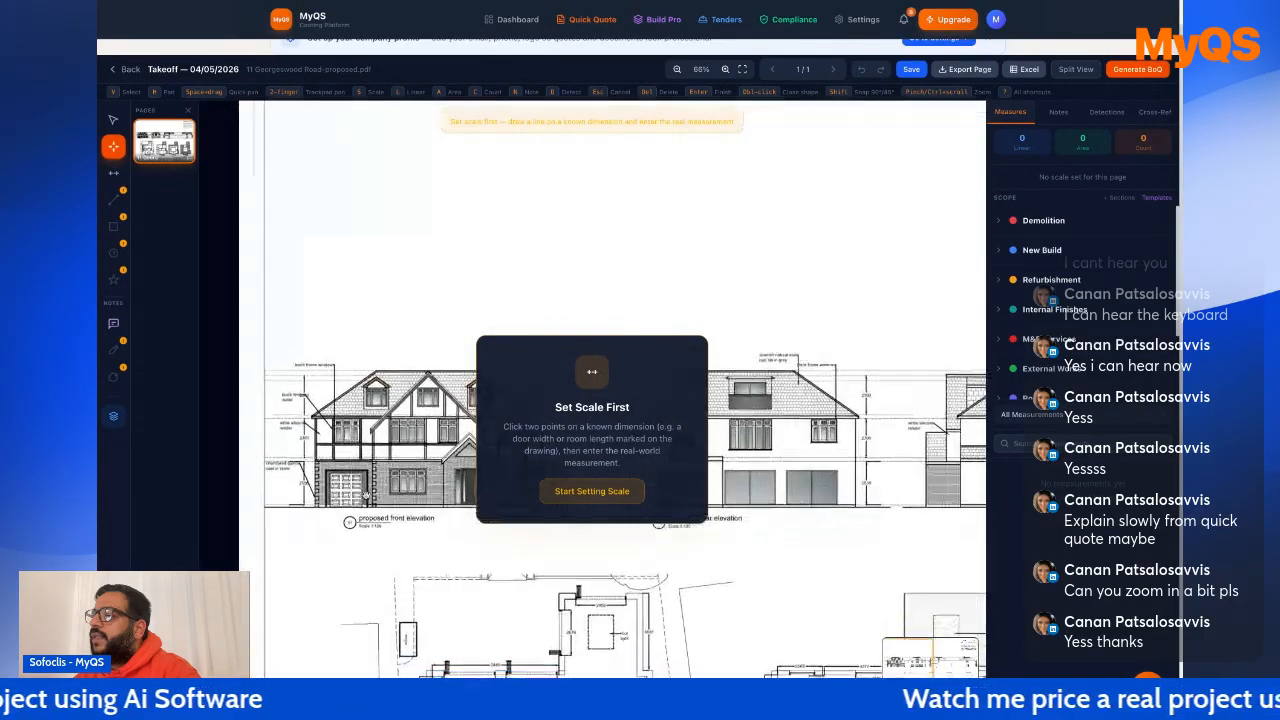
pyautogui.moveTo(332, 355); pyautogui.dragTo(299, 321)
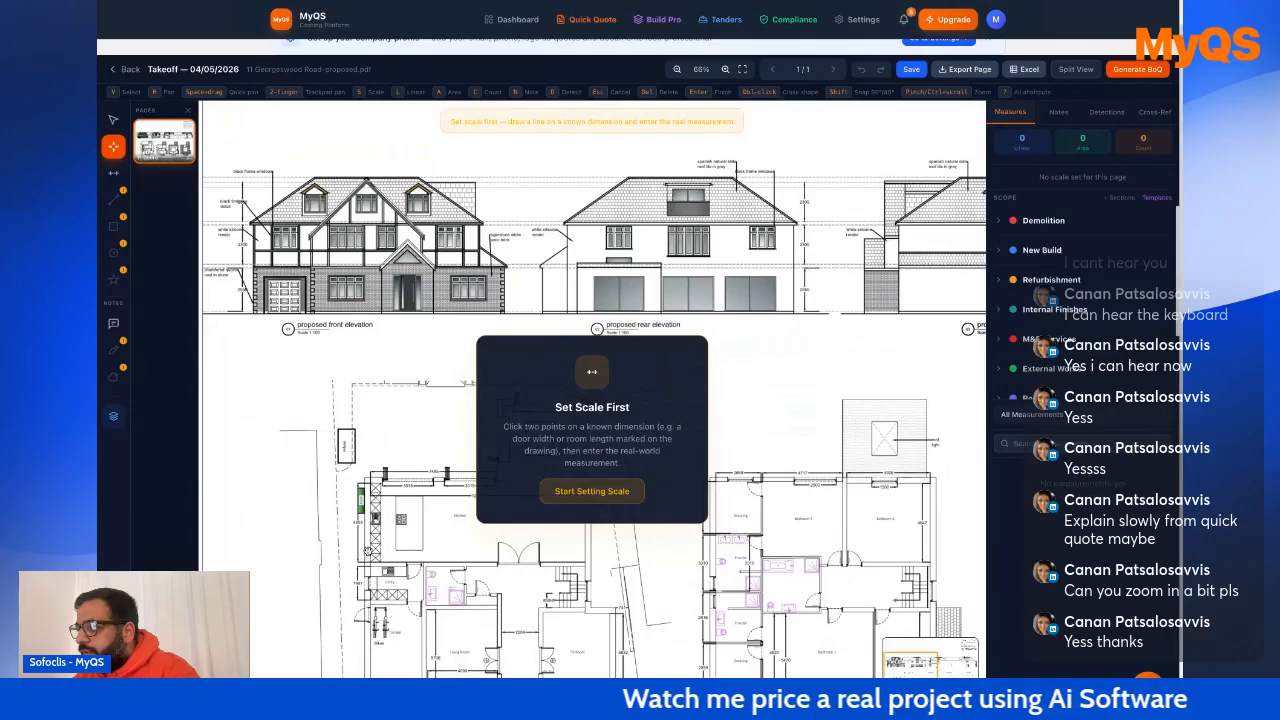
pyautogui.scroll(-2, 592, 390)
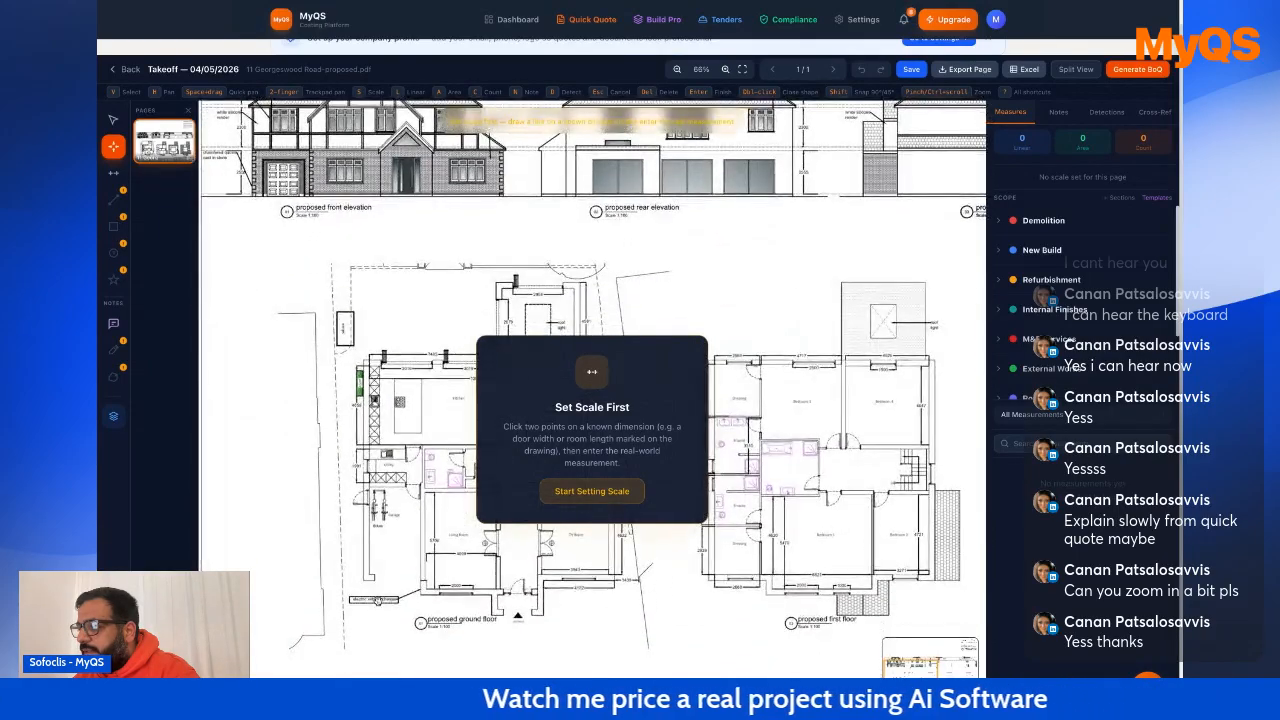
pyautogui.moveTo(377, 603)
pyautogui.mouseDown()
pyautogui.moveTo(428, 645)
pyautogui.moveTo(482, 632)
pyautogui.moveTo(520, 598)
pyautogui.moveTo(693, 579)
pyautogui.mouseUp()
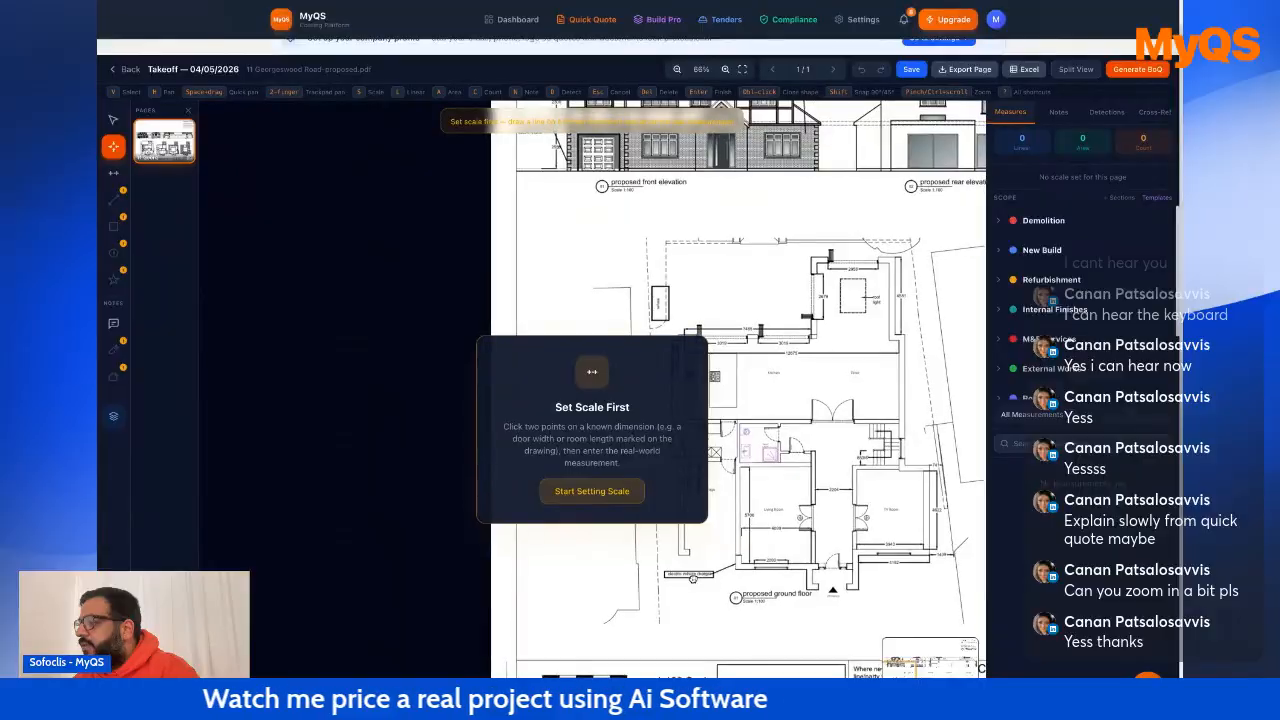
pyautogui.click(592, 491)
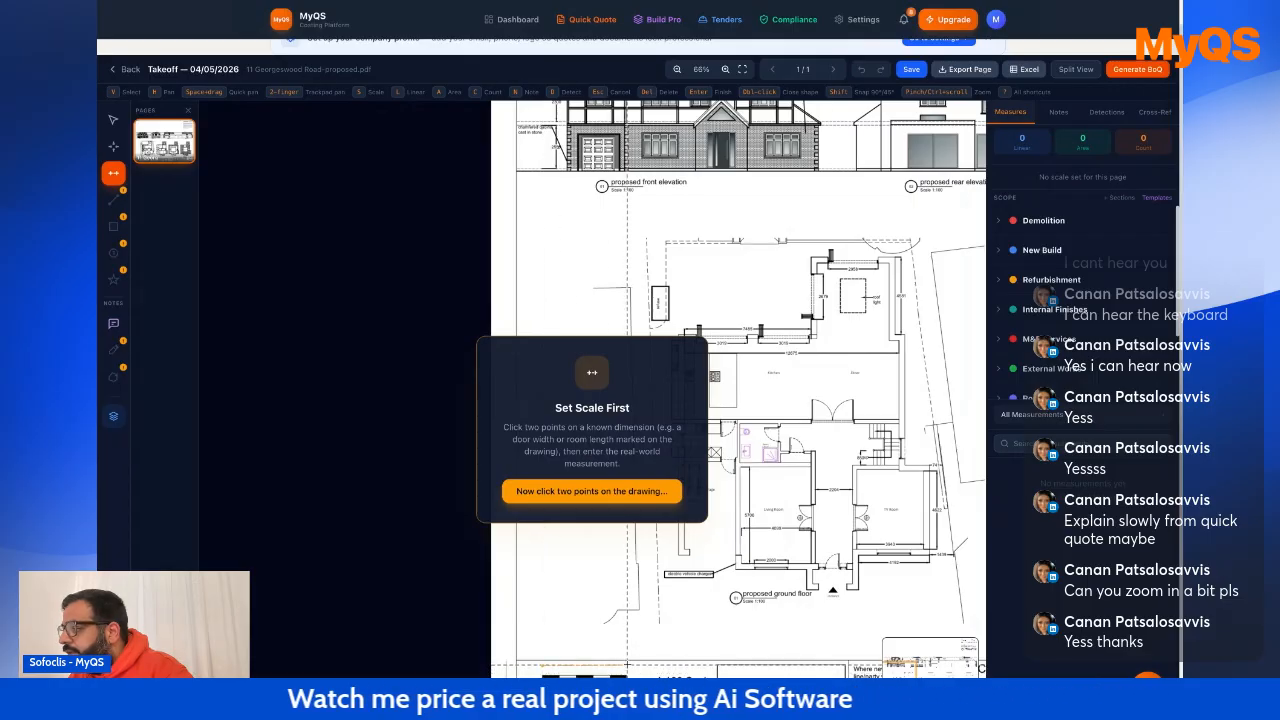
pyautogui.click(627, 663)
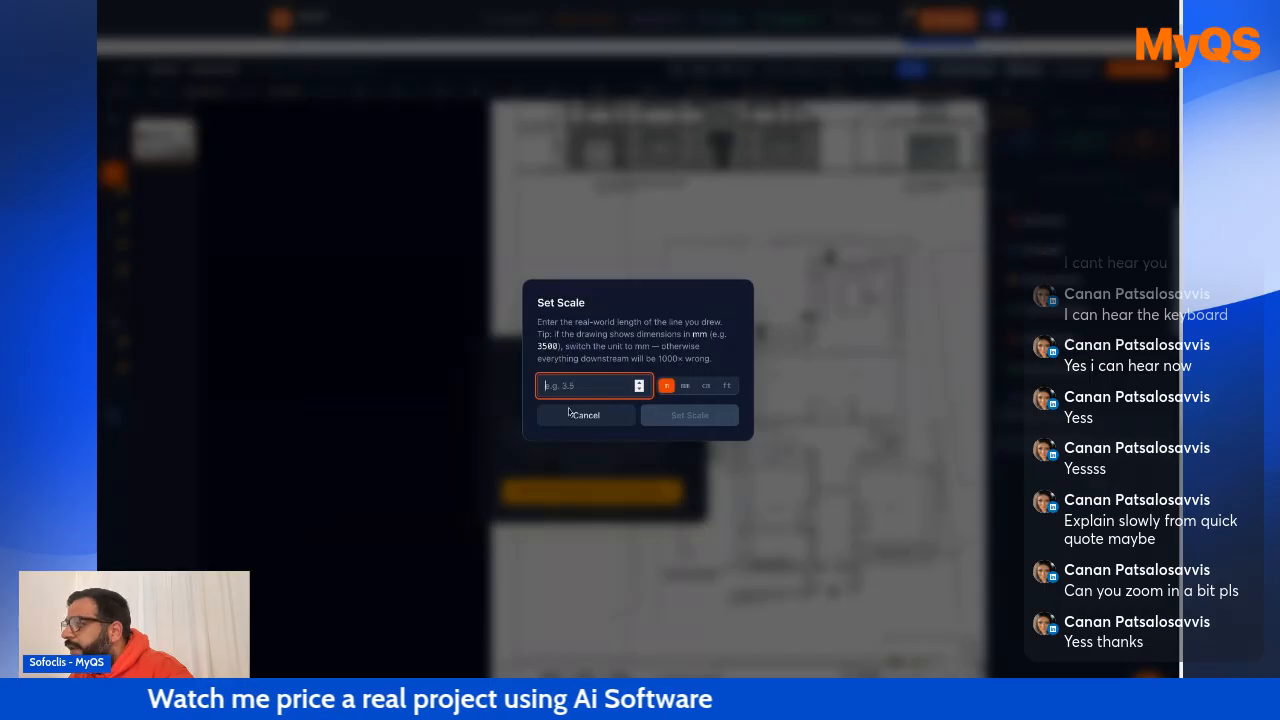
pyautogui.write('5')
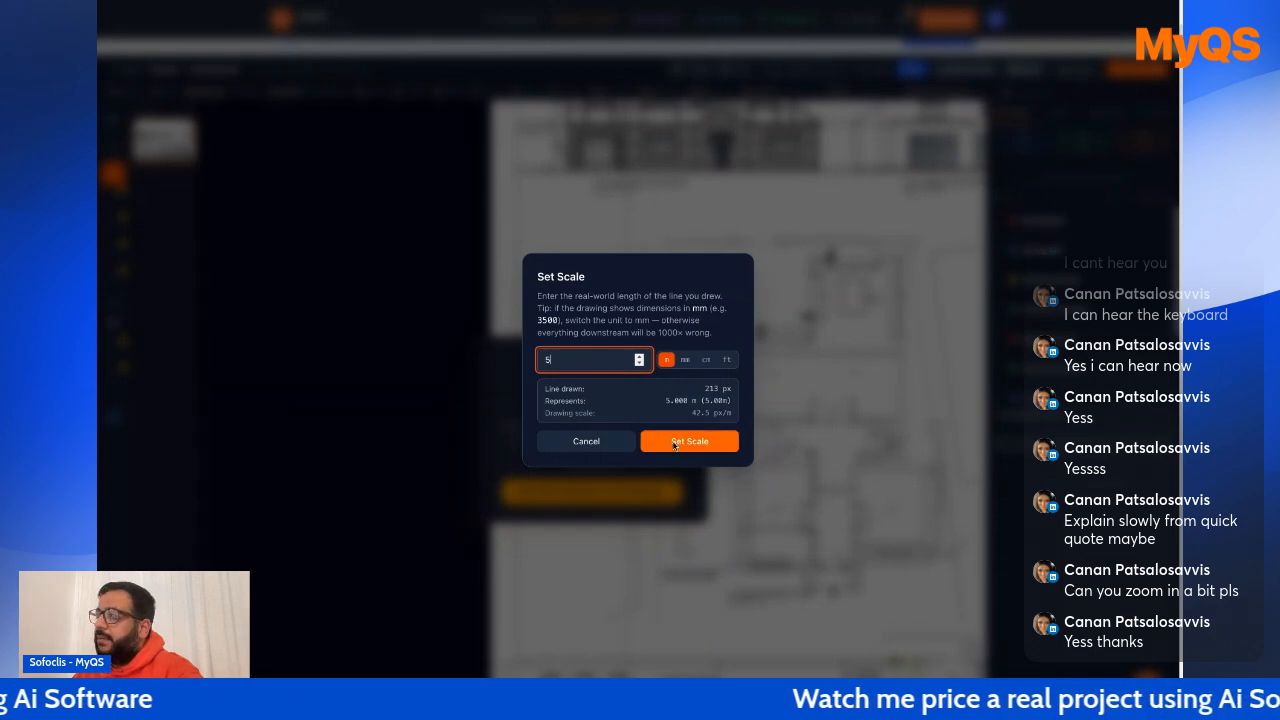
pyautogui.click(674, 444)
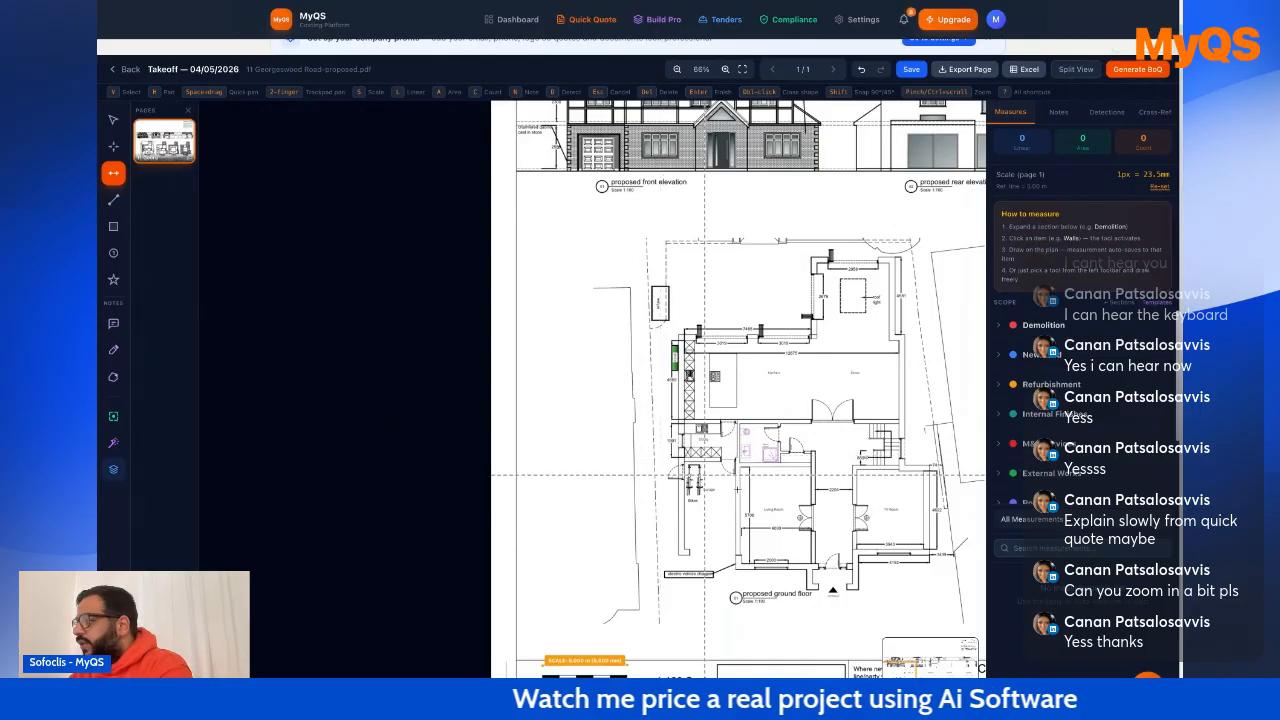
# Look across the ground floor, first floor and loft plans and the proposed elevations on the scaled sheet.
pyautogui.scroll(3, 759, 498)
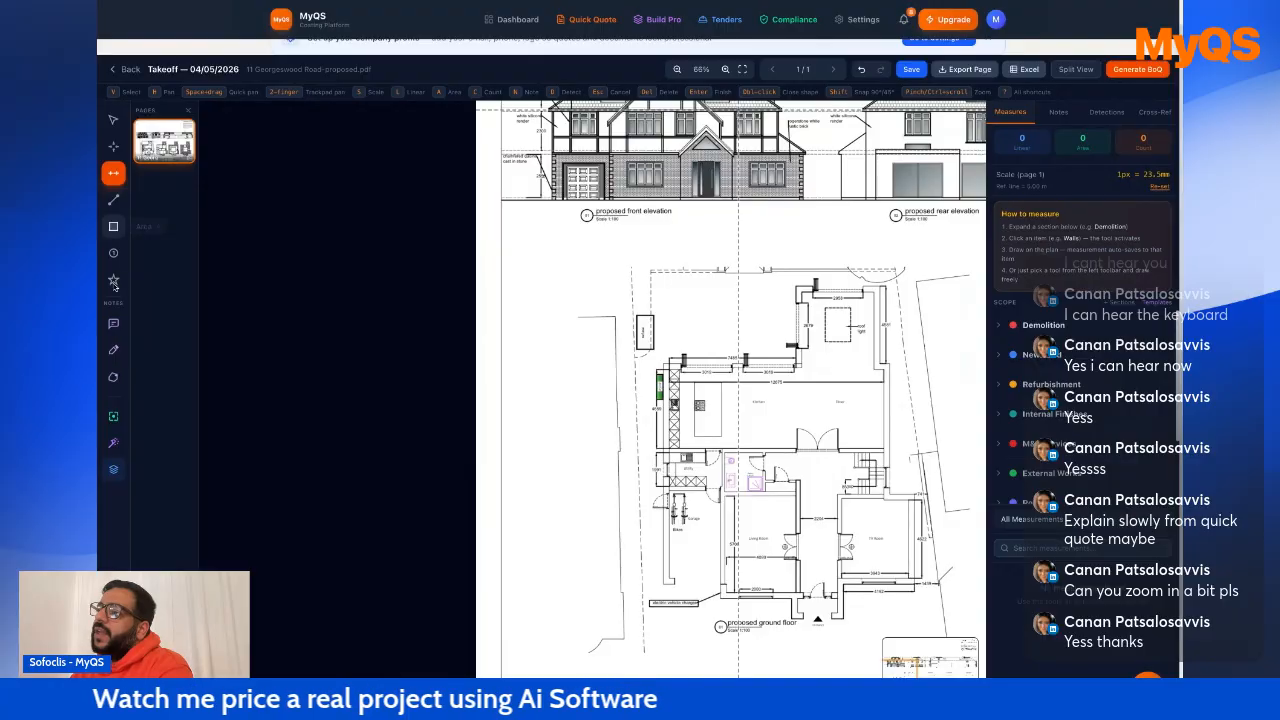
pyautogui.click(113, 147)
pyautogui.moveTo(632, 286); pyautogui.dragTo(331, 214)
pyautogui.moveTo(682, 380); pyautogui.dragTo(744, 462)
pyautogui.scroll(2, 744, 462)
pyautogui.hscroll(4, 730, 452)
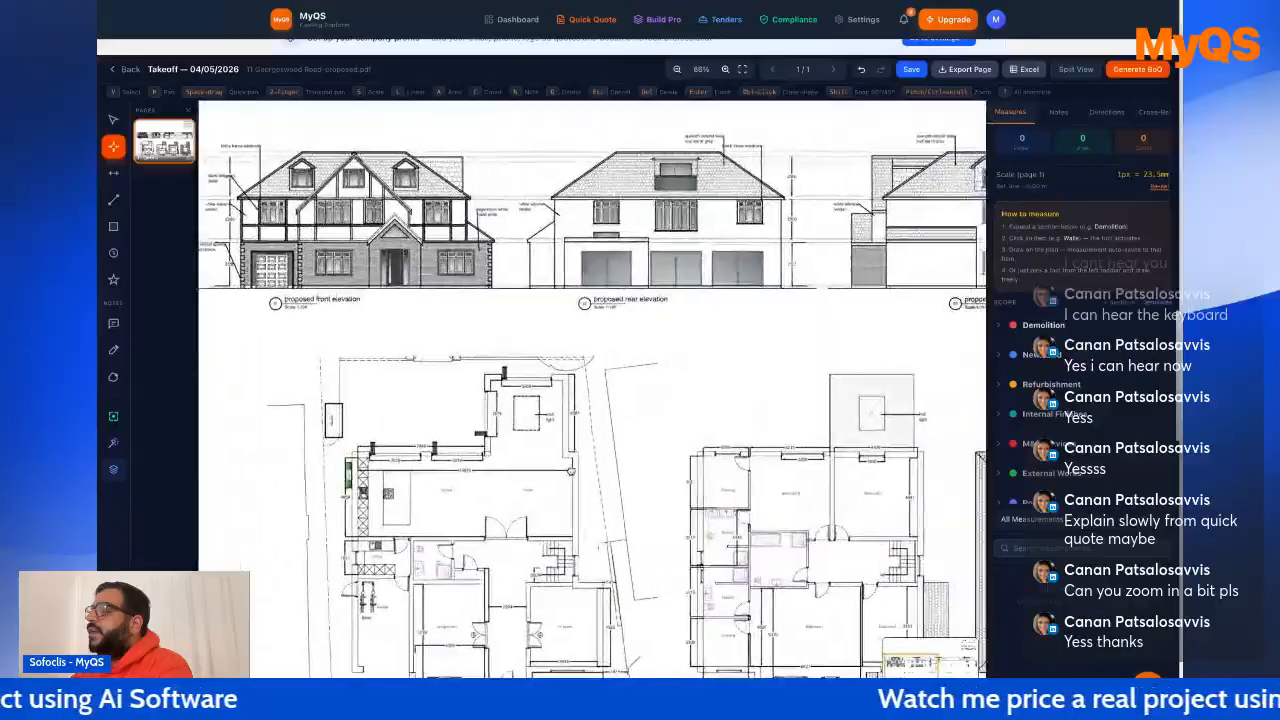
pyautogui.hscroll(2, 709, 441)
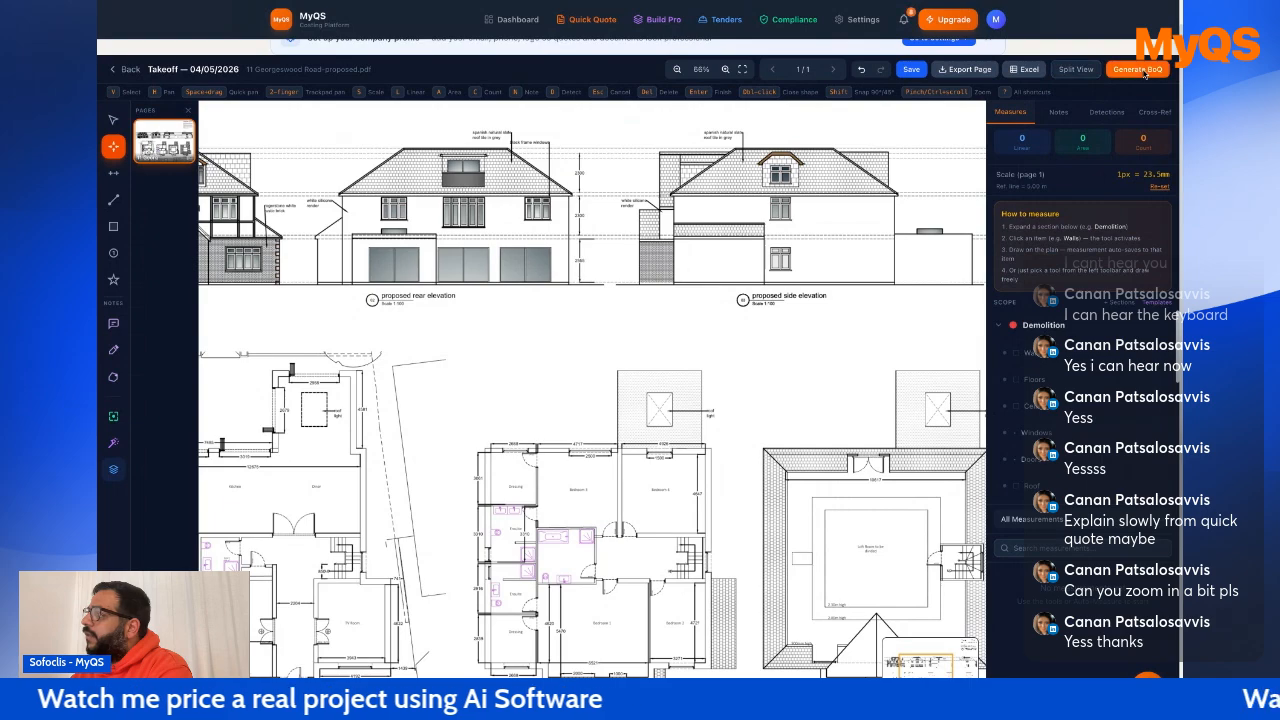
# Trace the Bedroom 3 outline on the proposed first floor plan as an area of about 20.8 m².
pyautogui.click(114, 227)
pyautogui.scroll(2, 523, 507)
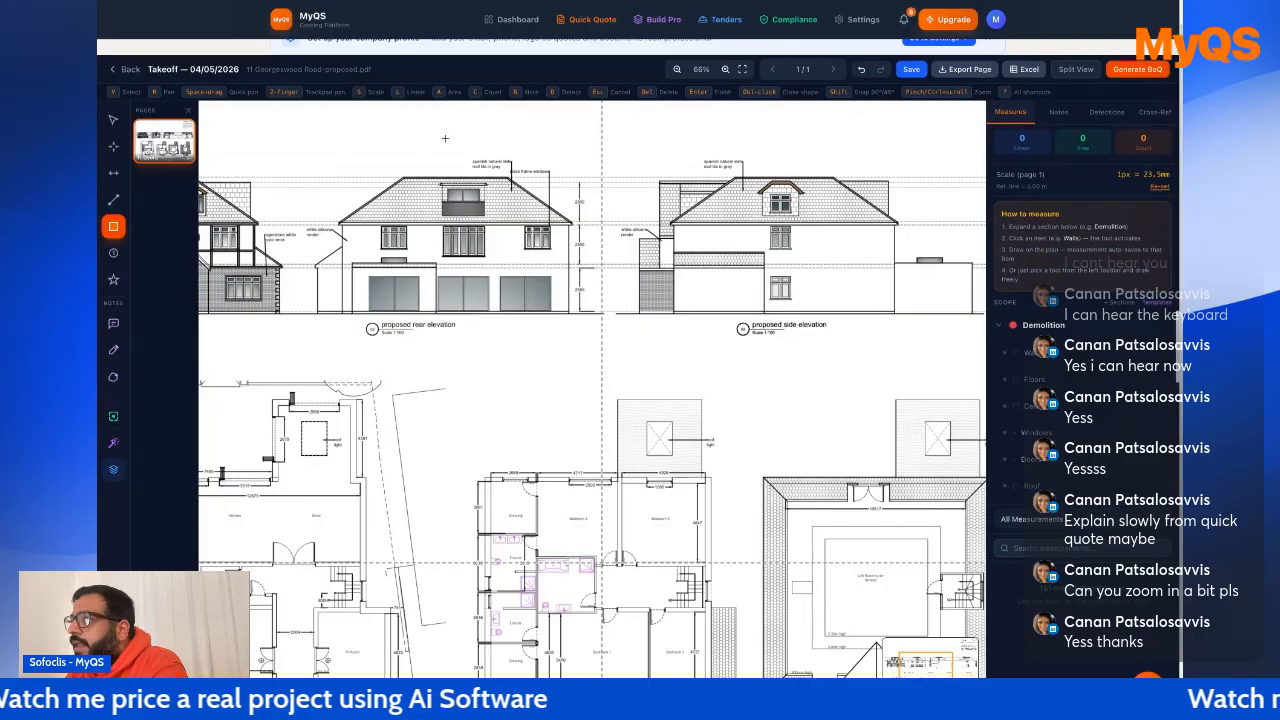
pyautogui.click(725, 69)
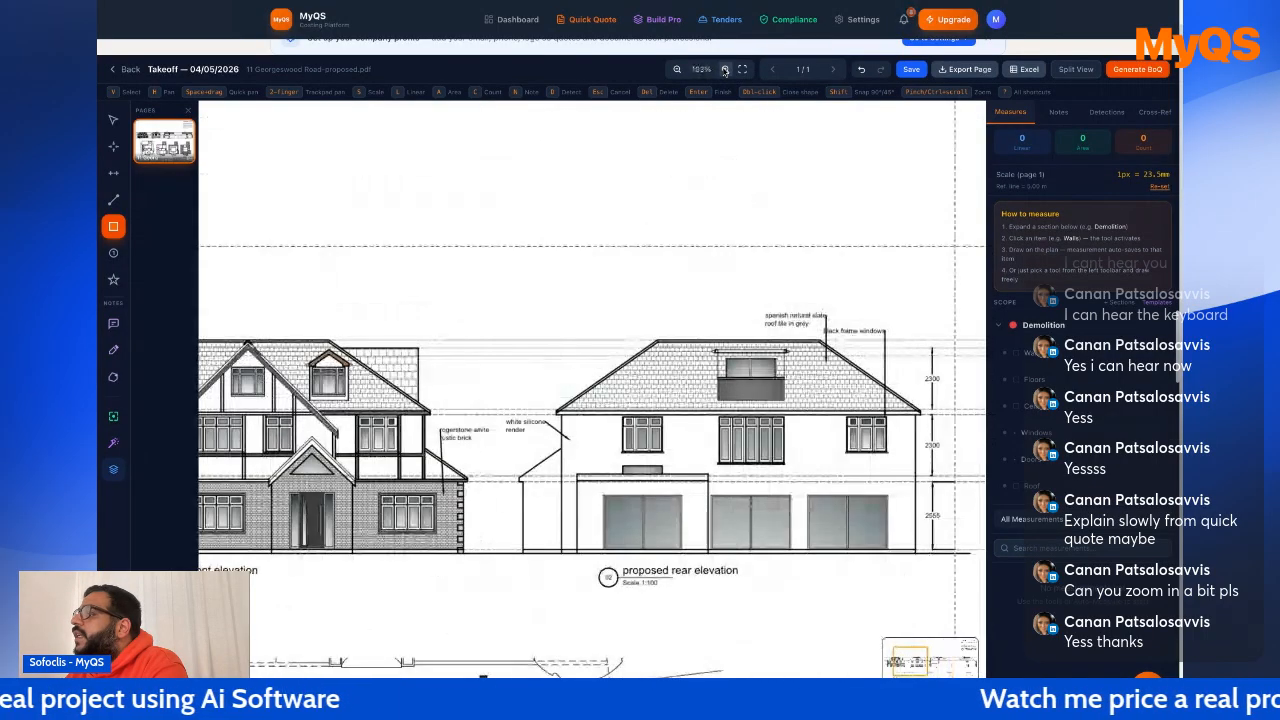
pyautogui.click(113, 147)
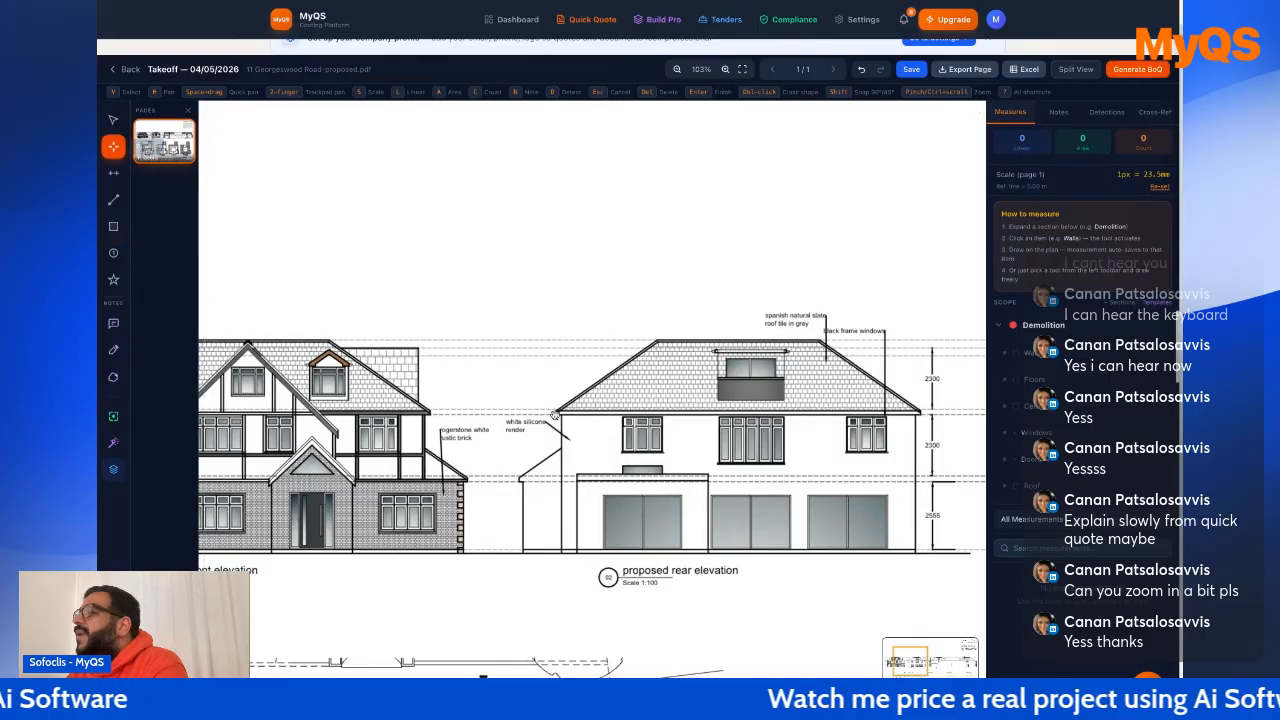
pyautogui.moveTo(573, 377)
pyautogui.mouseDown()
pyautogui.moveTo(451, 280)
pyautogui.moveTo(411, 197)
pyautogui.mouseUp()
pyautogui.moveTo(602, 430); pyautogui.dragTo(474, 221)
pyautogui.moveTo(749, 556)
pyautogui.mouseDown()
pyautogui.moveTo(629, 492)
pyautogui.moveTo(480, 465)
pyautogui.mouseUp()
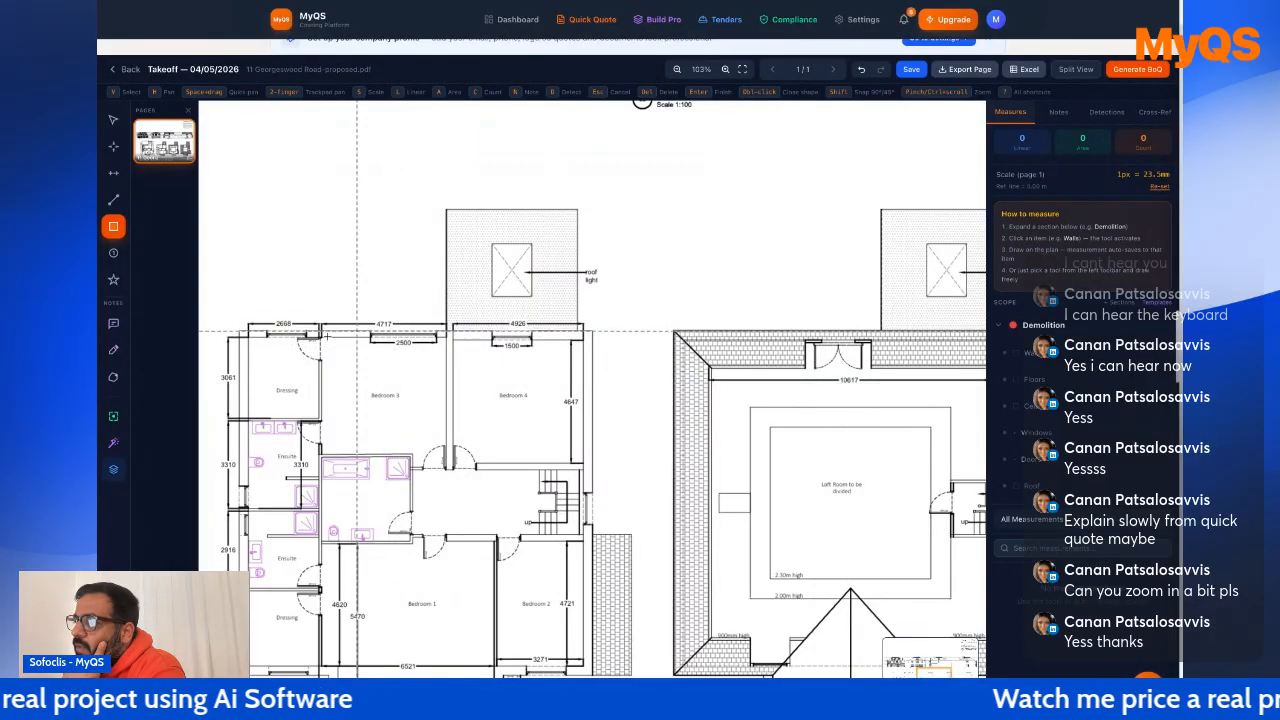
pyautogui.click(322, 338)
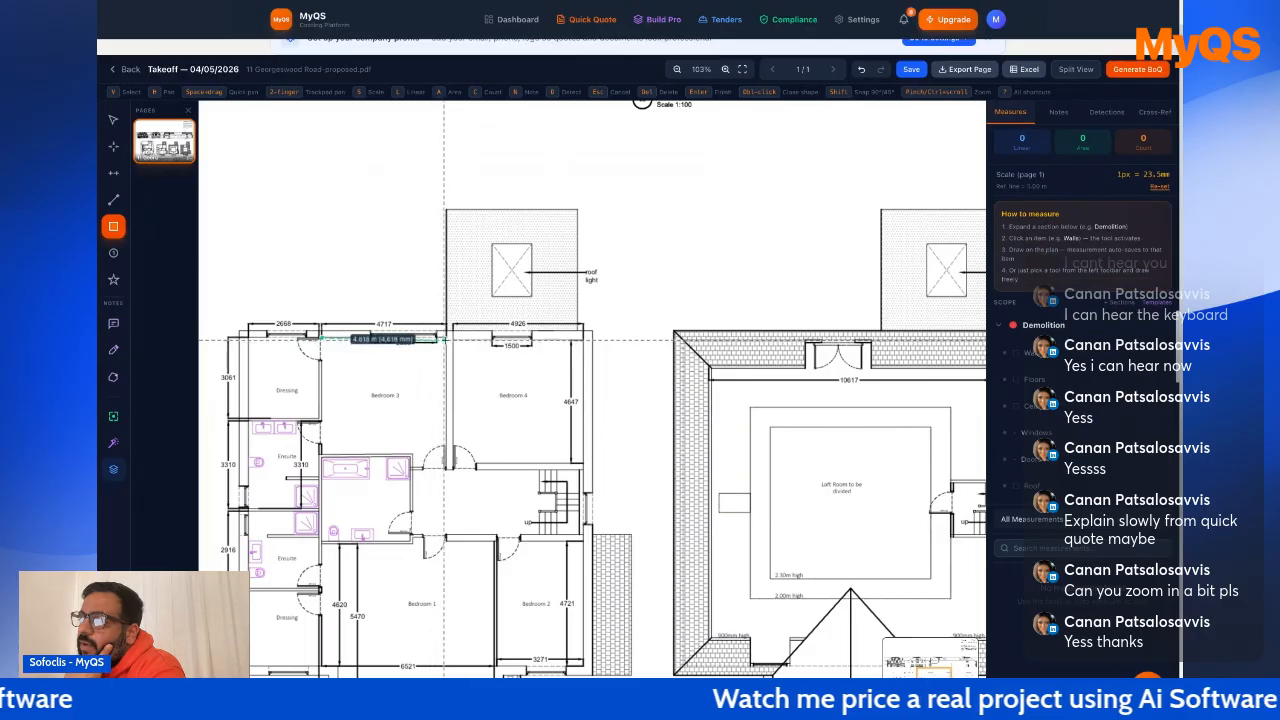
pyautogui.click(446, 338)
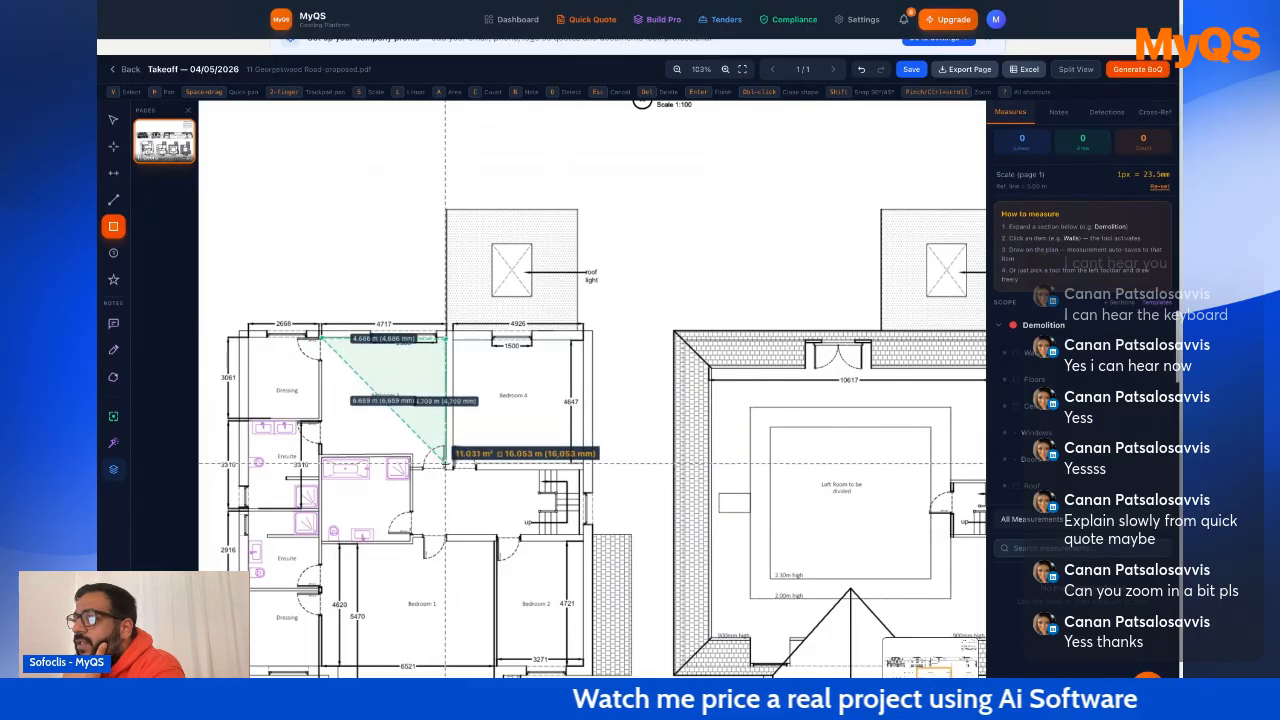
pyautogui.click(442, 462)
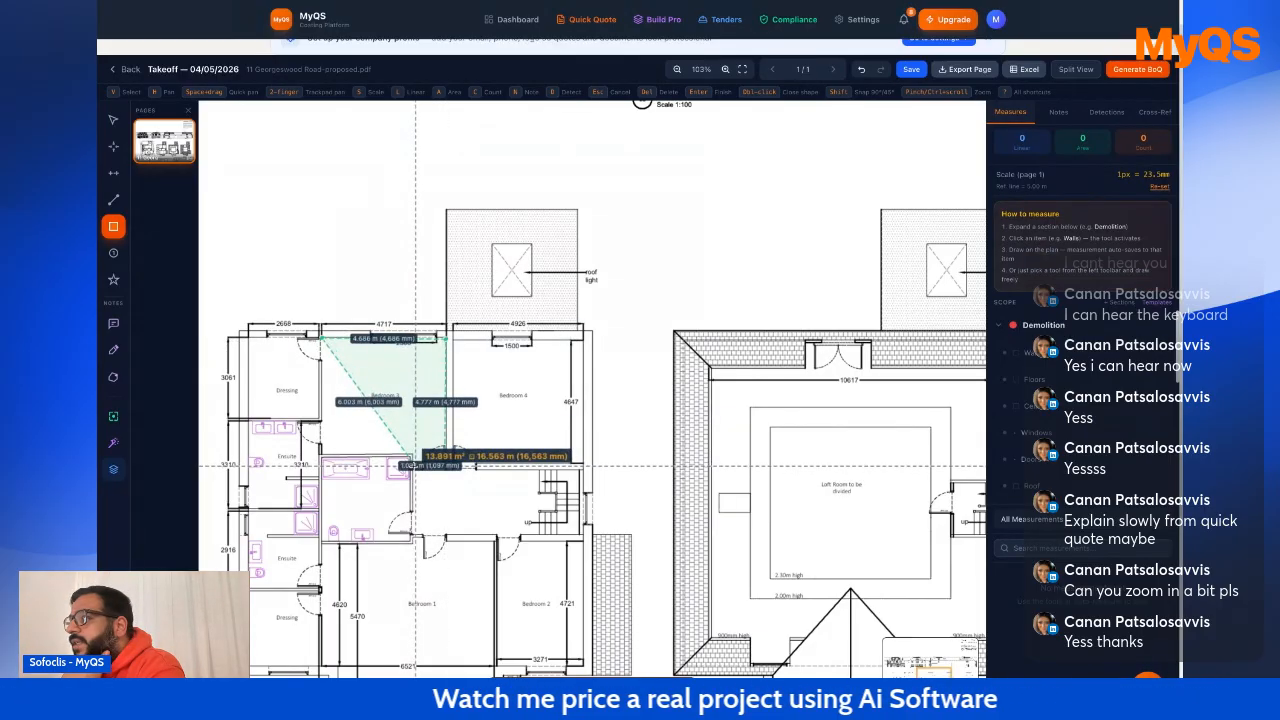
pyautogui.click(408, 455)
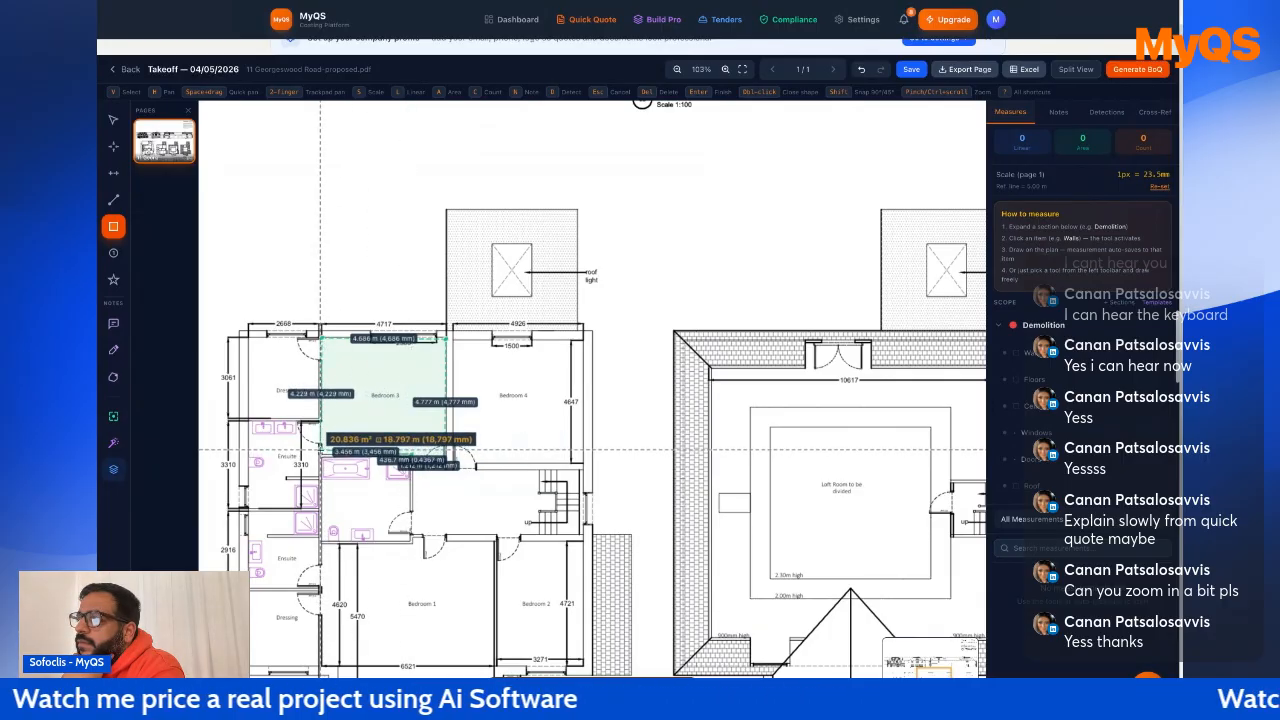
pyautogui.click(320, 450)
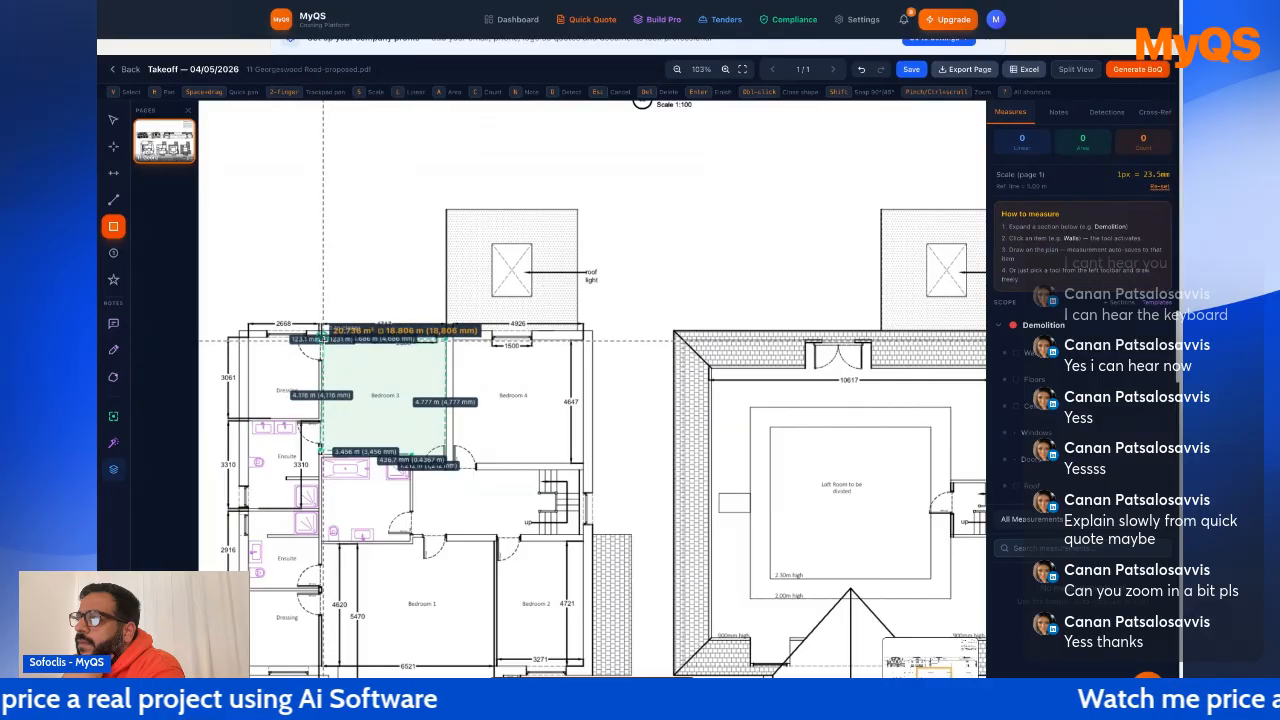
pyautogui.doubleClick(323, 341)
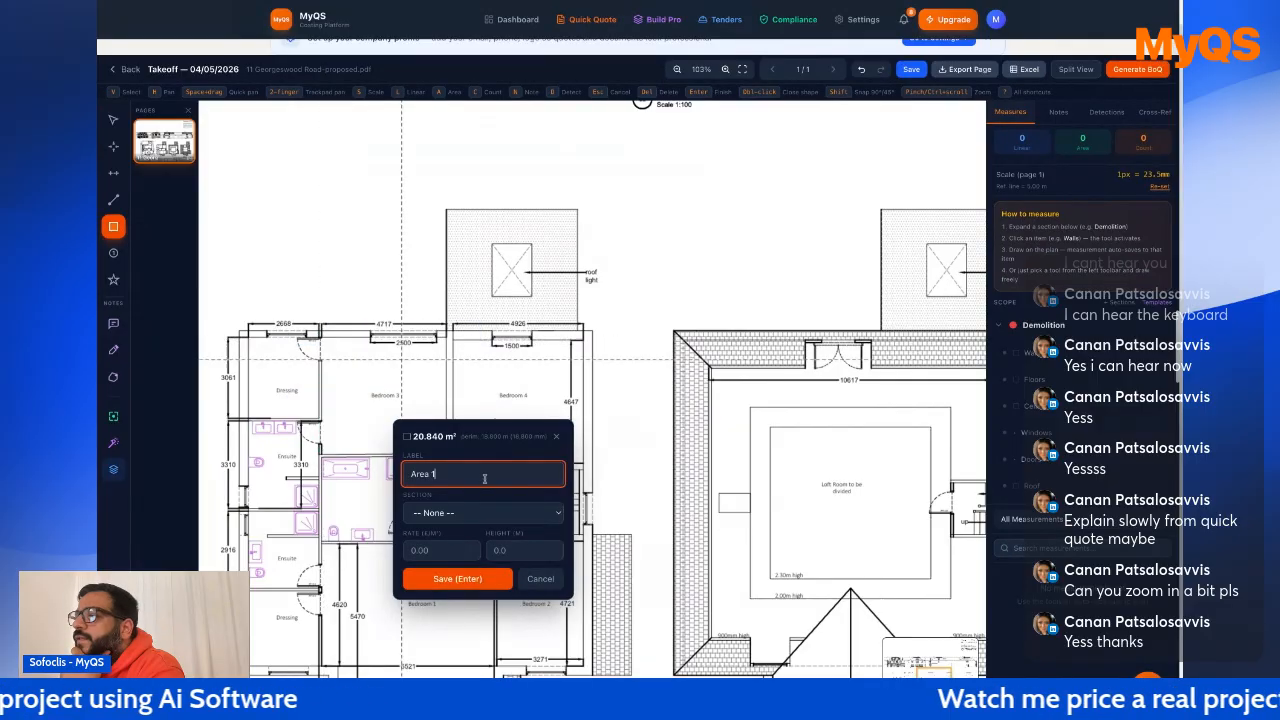
# Label the traced area bedroom 3, assign it to the Demolition section's Floors (m²) item, and save it.
pyautogui.moveTo(440, 475); pyautogui.dragTo(406, 475)
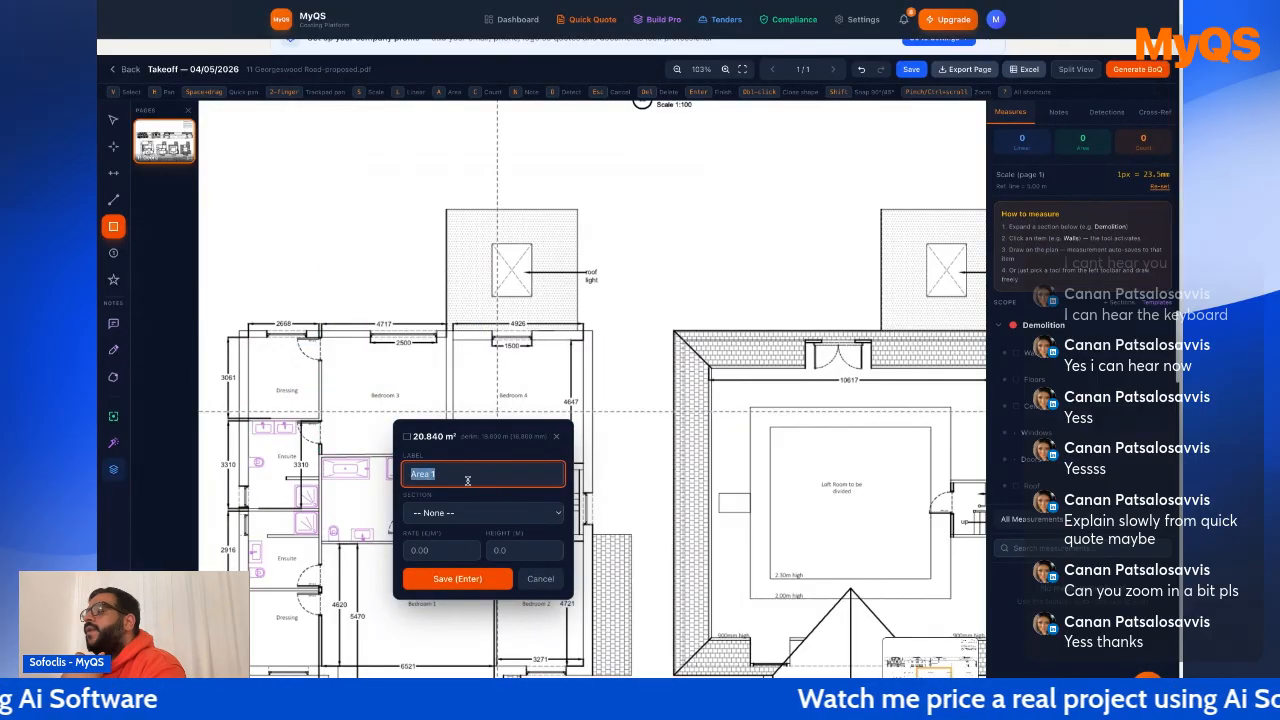
pyautogui.write('bedr')
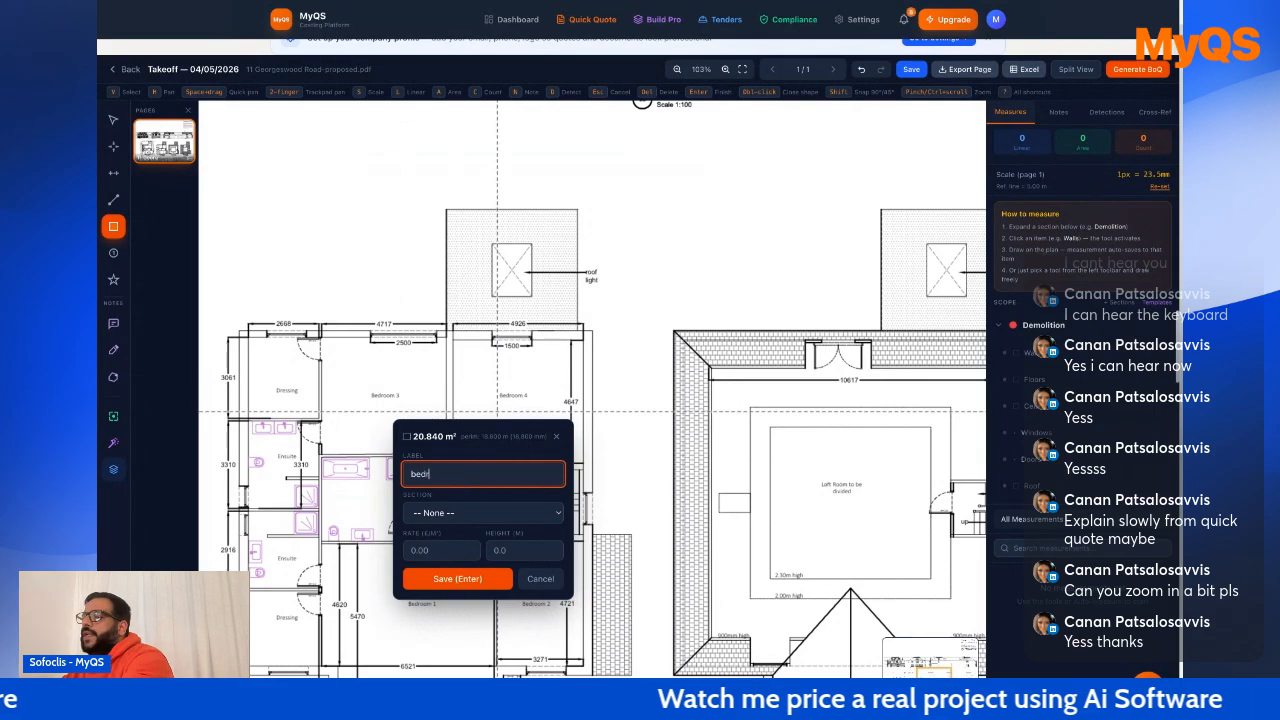
pyautogui.write('oom 3')
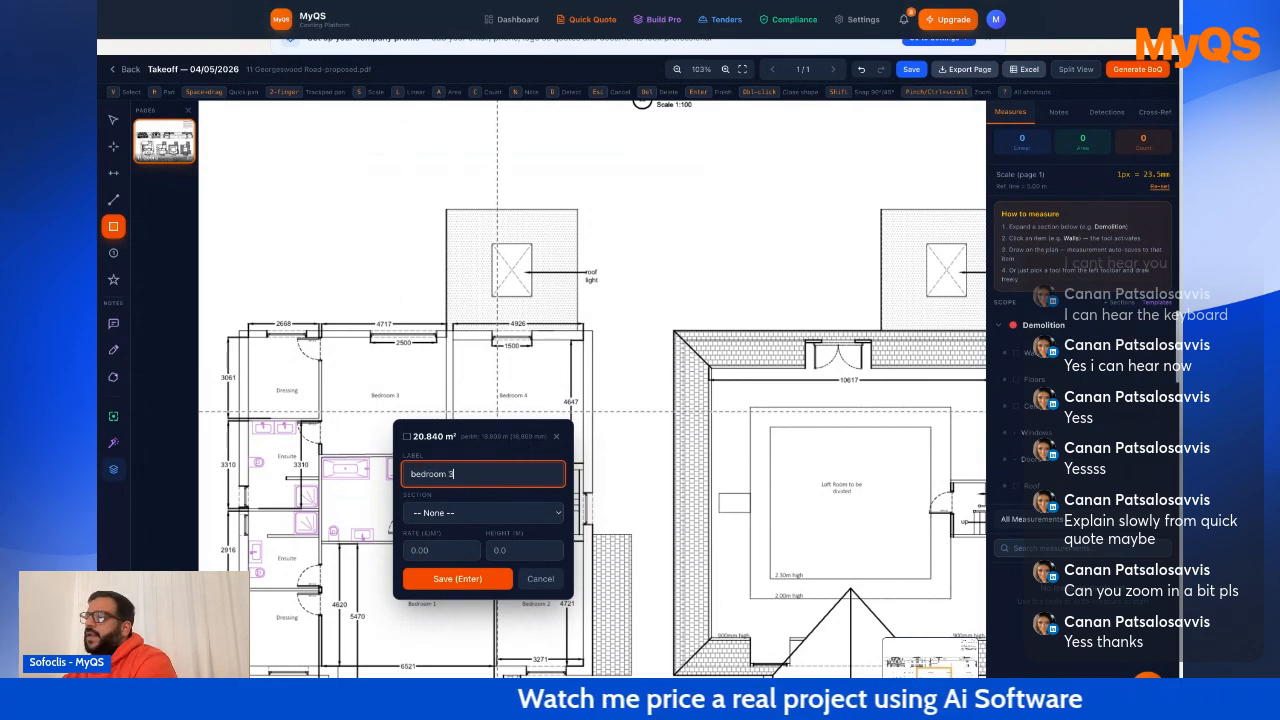
pyautogui.click(529, 512)
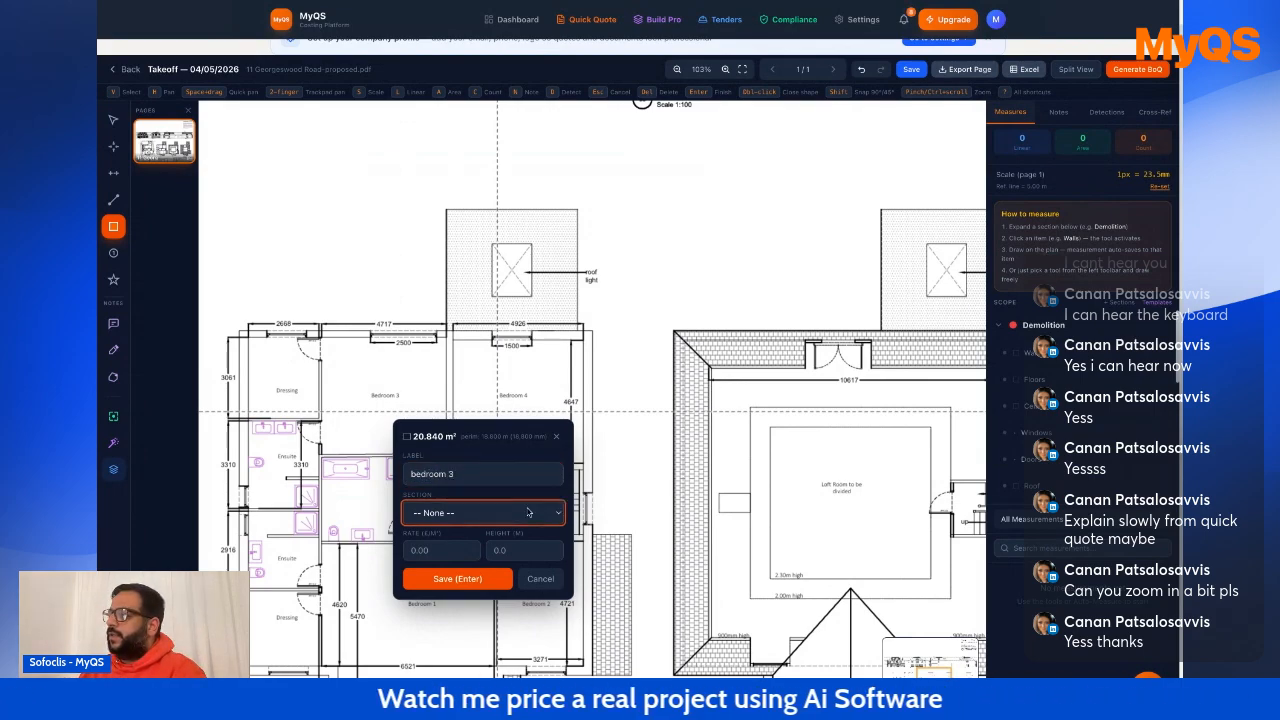
pyautogui.click(507, 534)
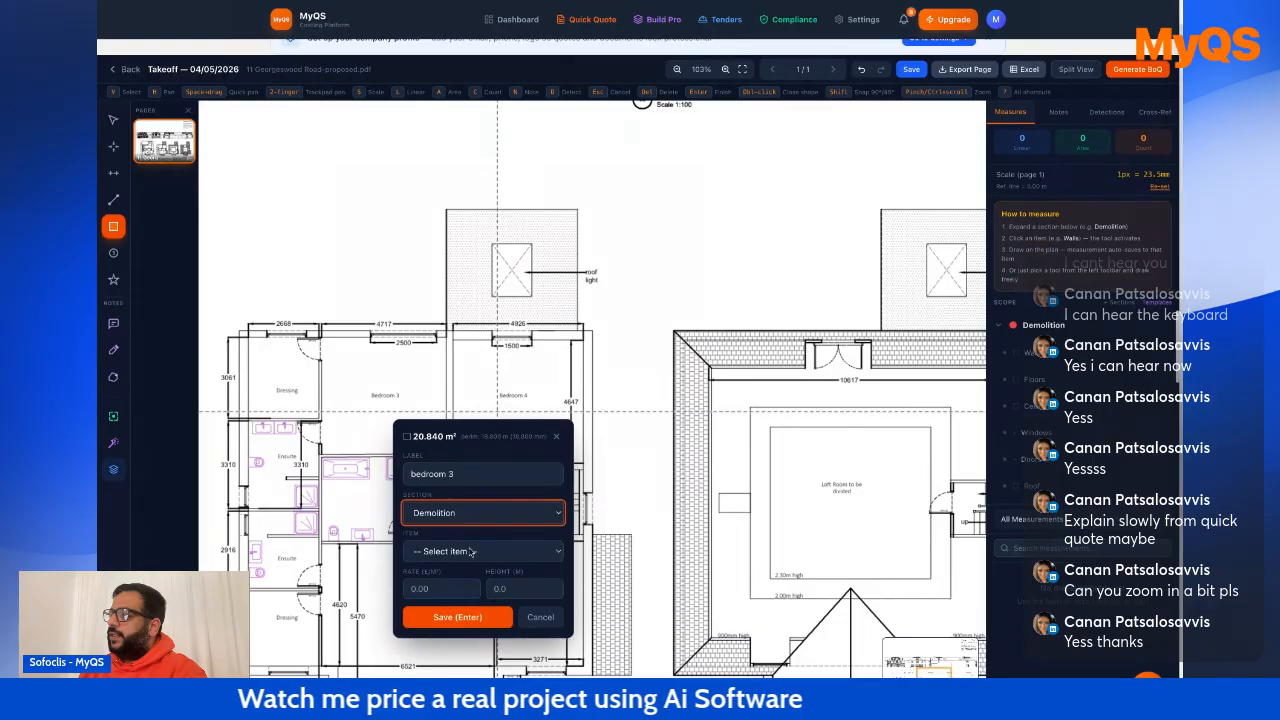
pyautogui.click(464, 557)
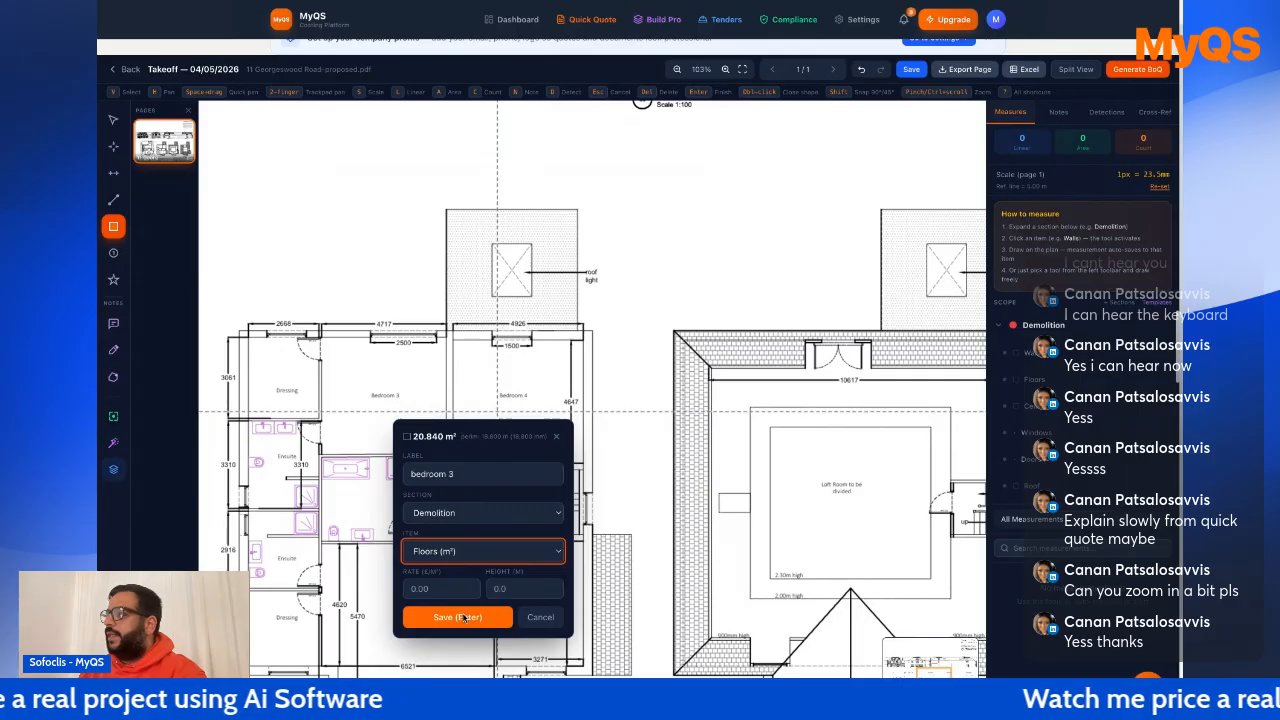
pyautogui.click(463, 617)
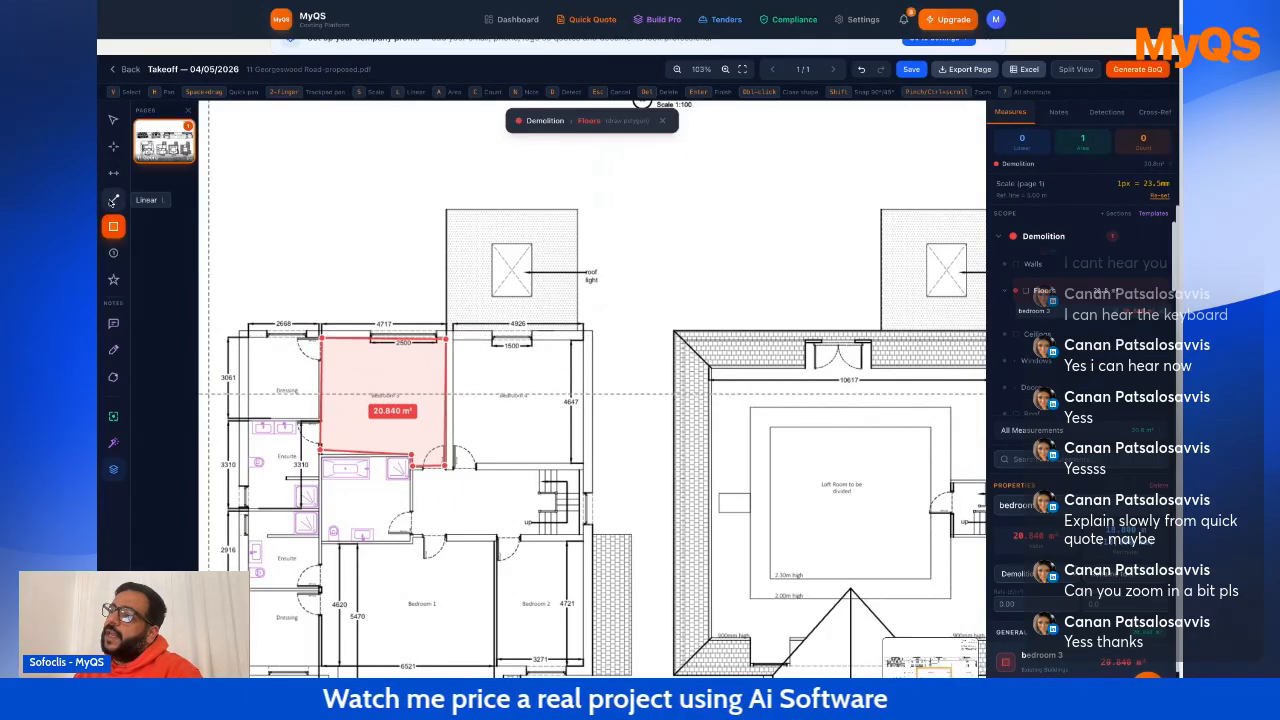
# Measure a line of about 2.67 m above the dressing room's width dimension and save it labelled test libe.
pyautogui.click(113, 201)
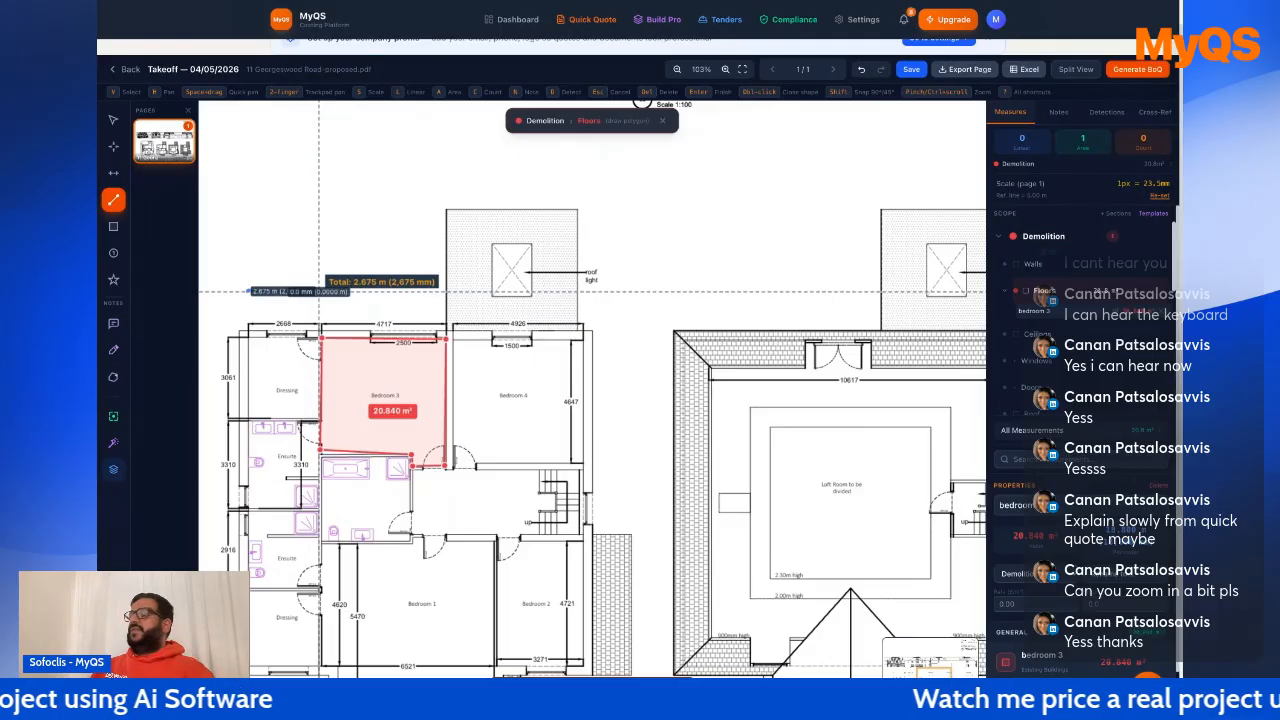
pyautogui.click(320, 291)
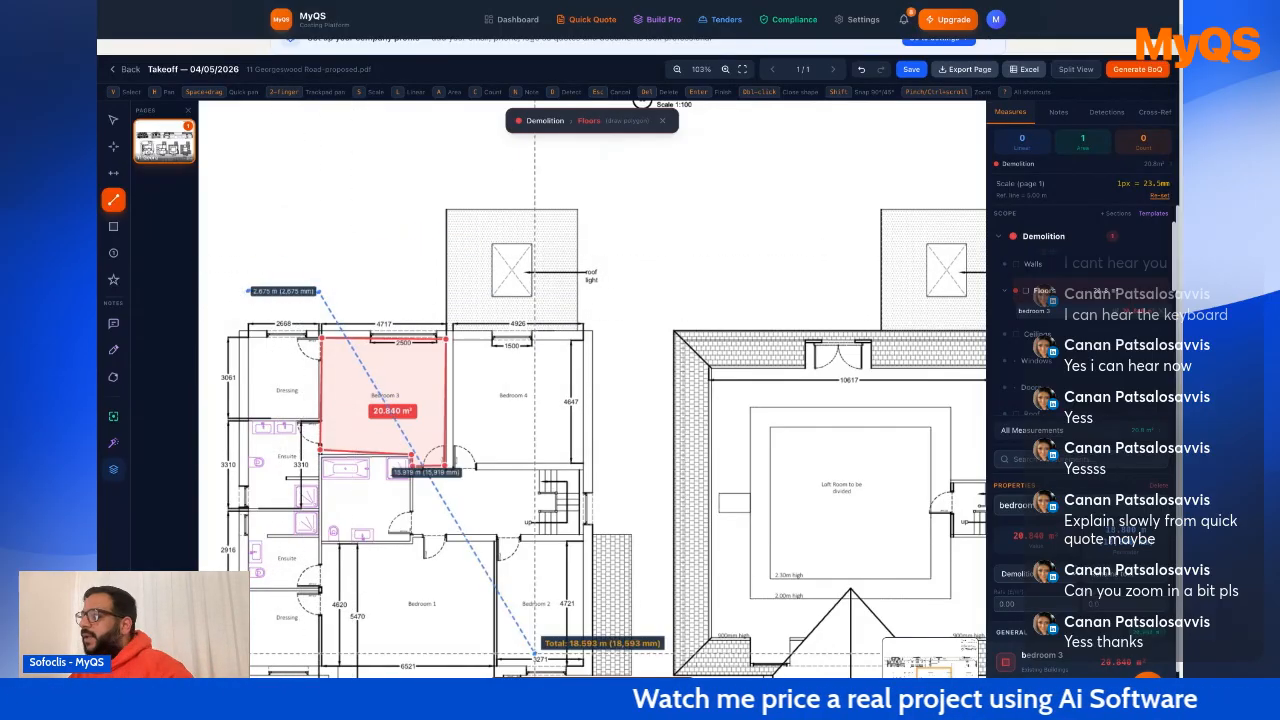
pyautogui.press('Return')
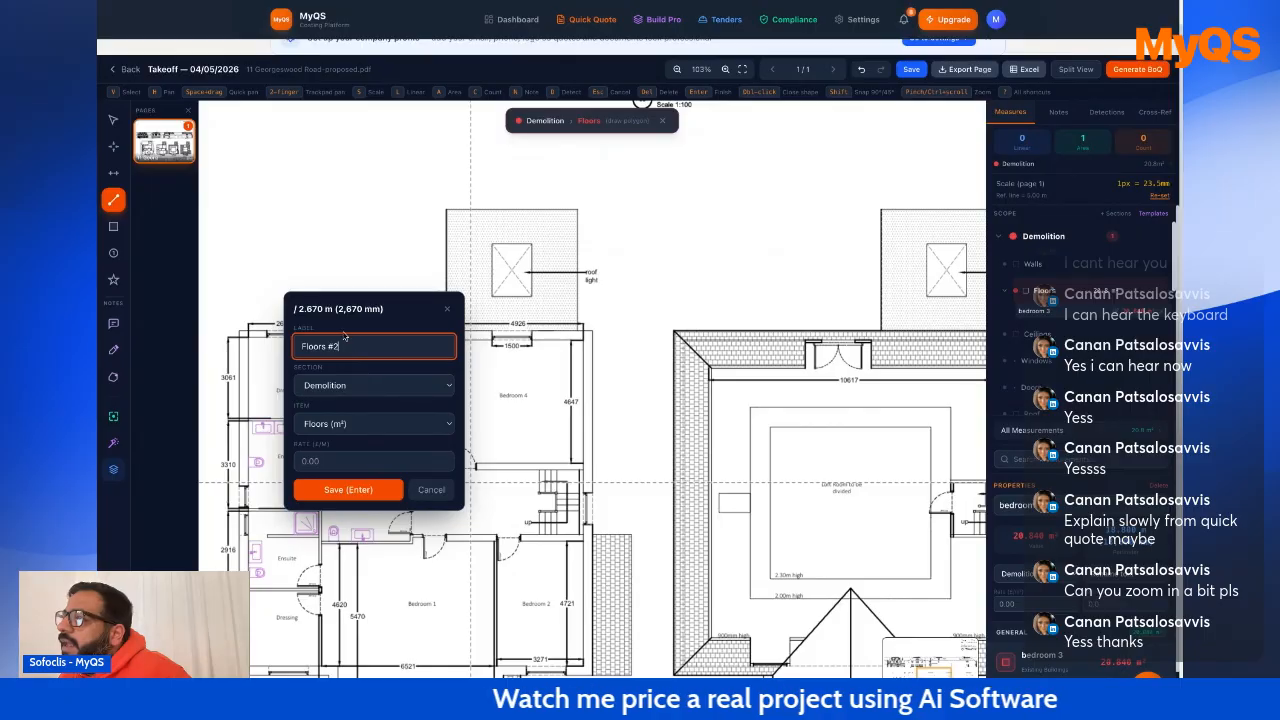
pyautogui.moveTo(302, 343); pyautogui.dragTo(341, 355)
pyautogui.write('test libe')
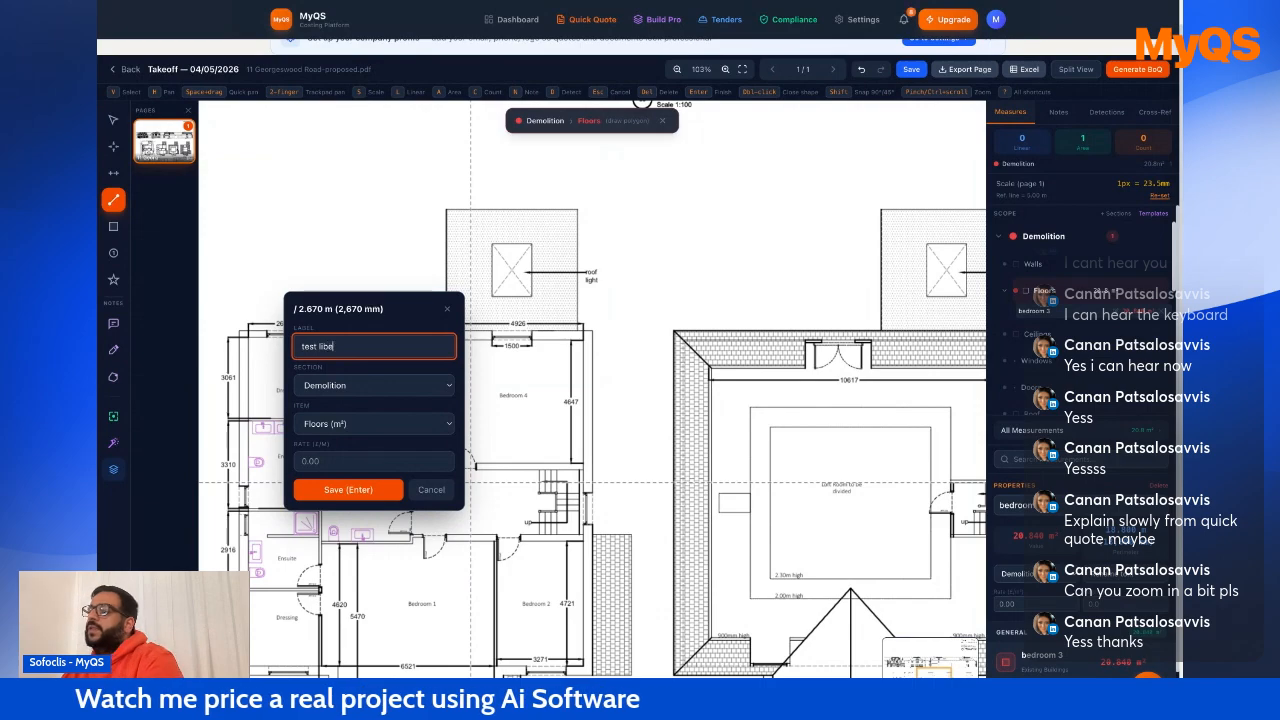
pyautogui.press('Return')
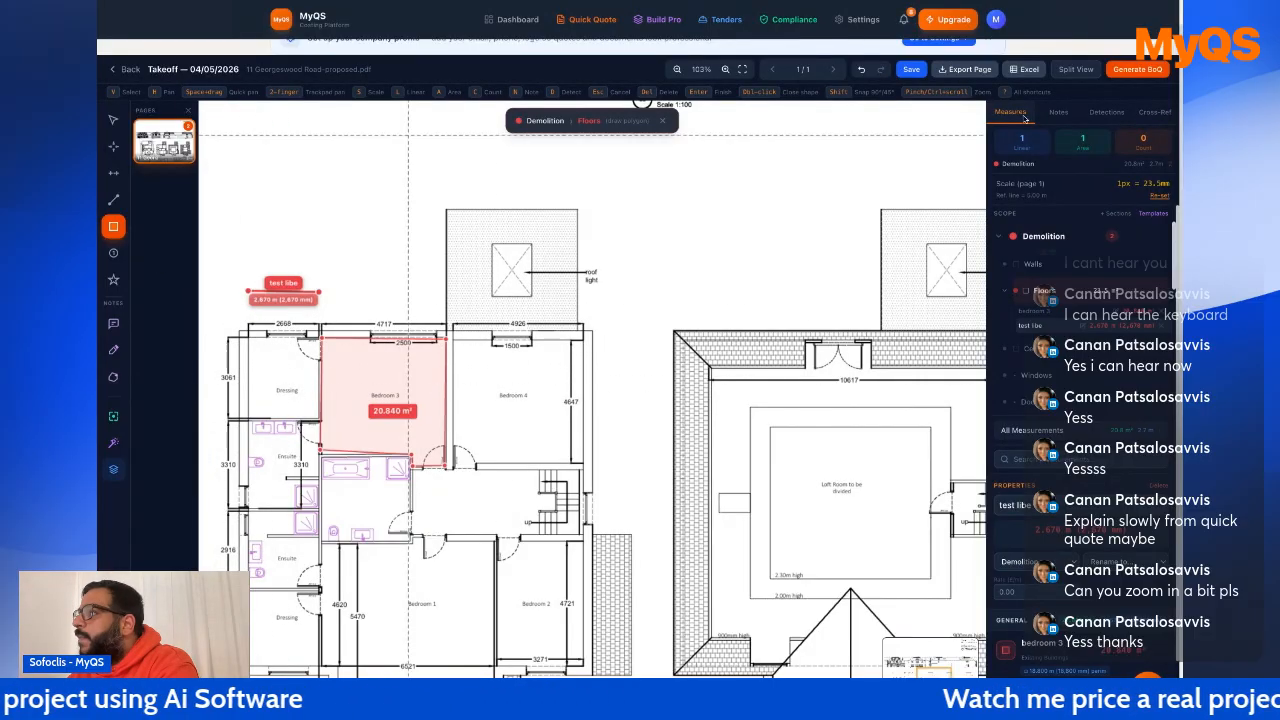
# Look over the proposed rear and side elevations and return to the first floor and loft plans.
pyautogui.click(725, 69)
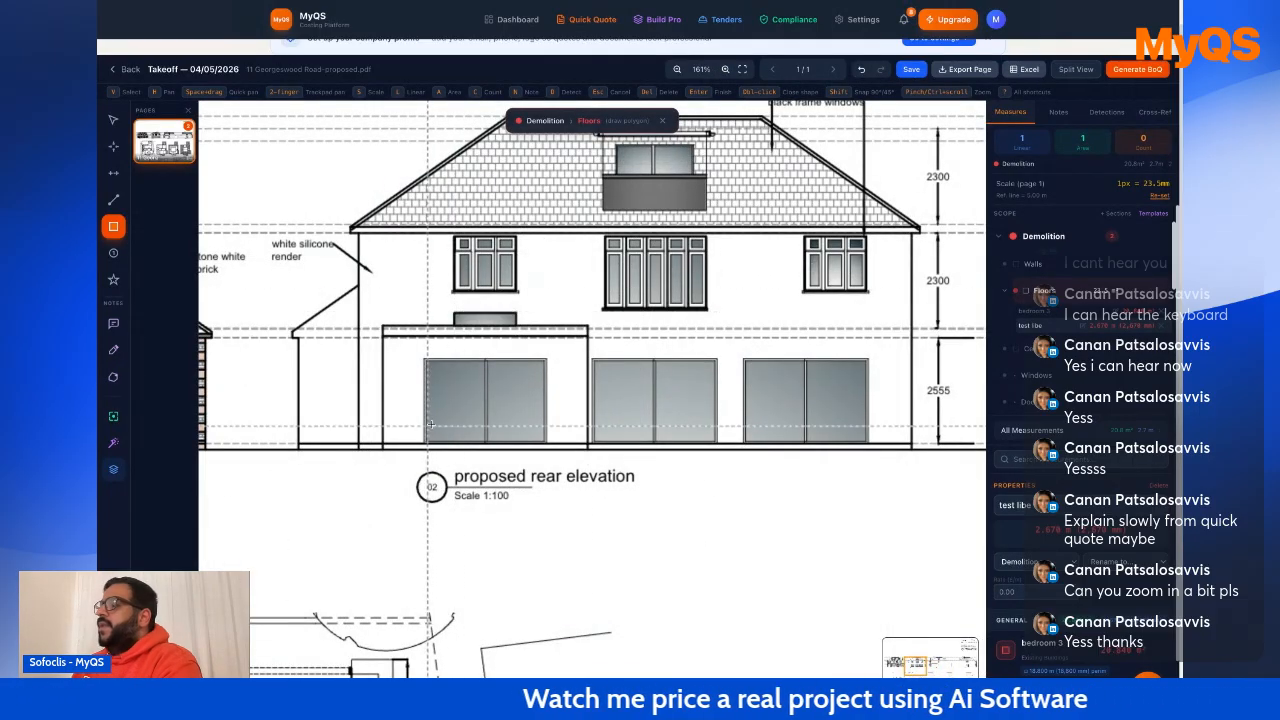
pyautogui.scroll(-1, 430, 426)
pyautogui.scroll(-5, 430, 426)
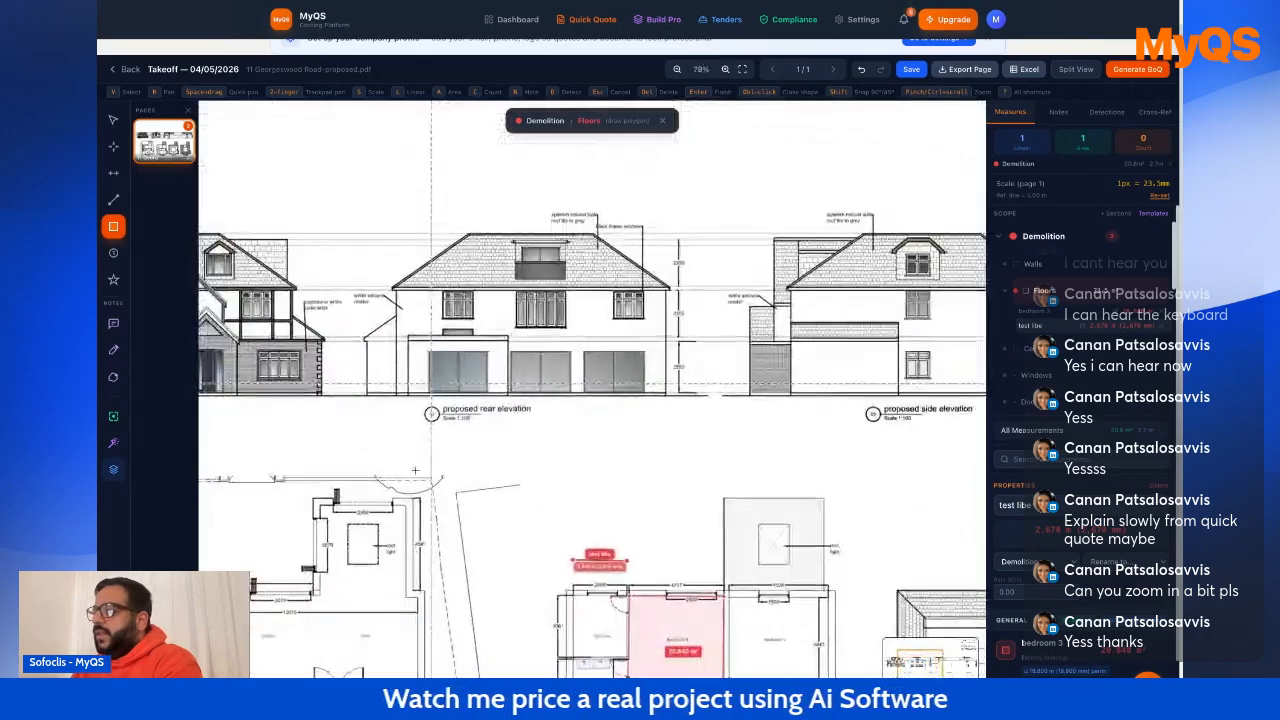
pyautogui.scroll(1, 657, 662)
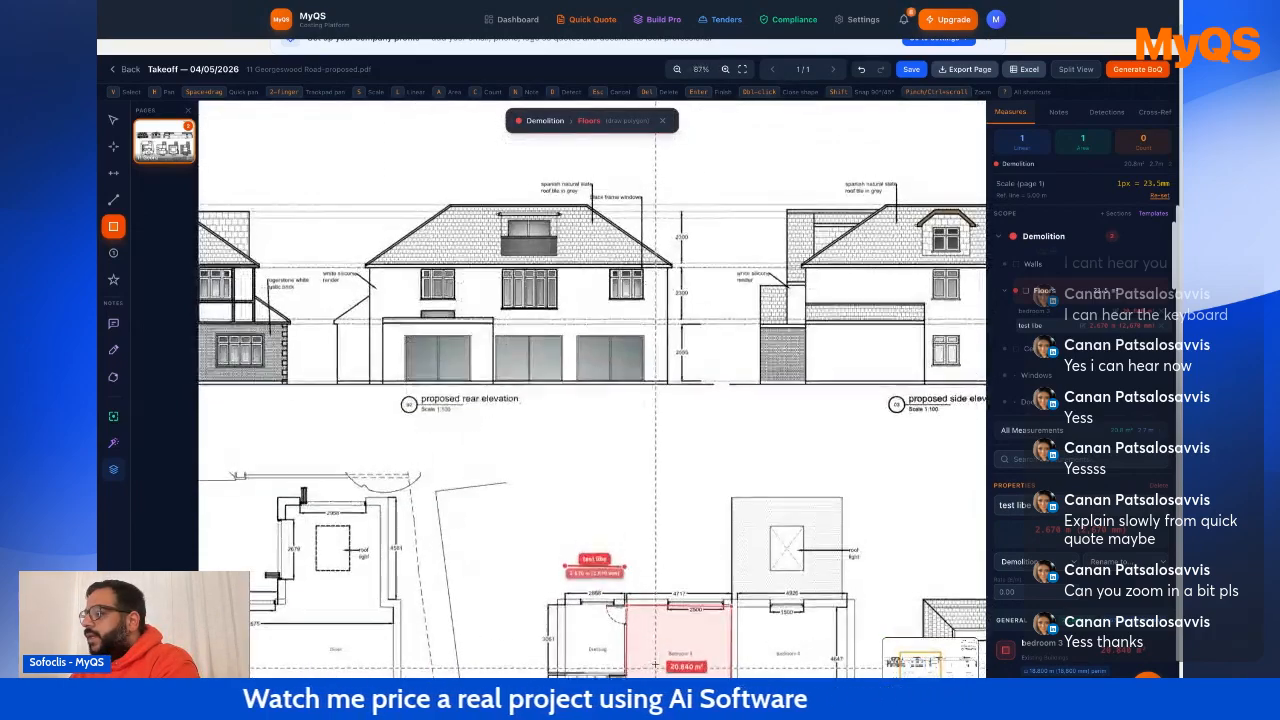
pyautogui.scroll(1, 657, 662)
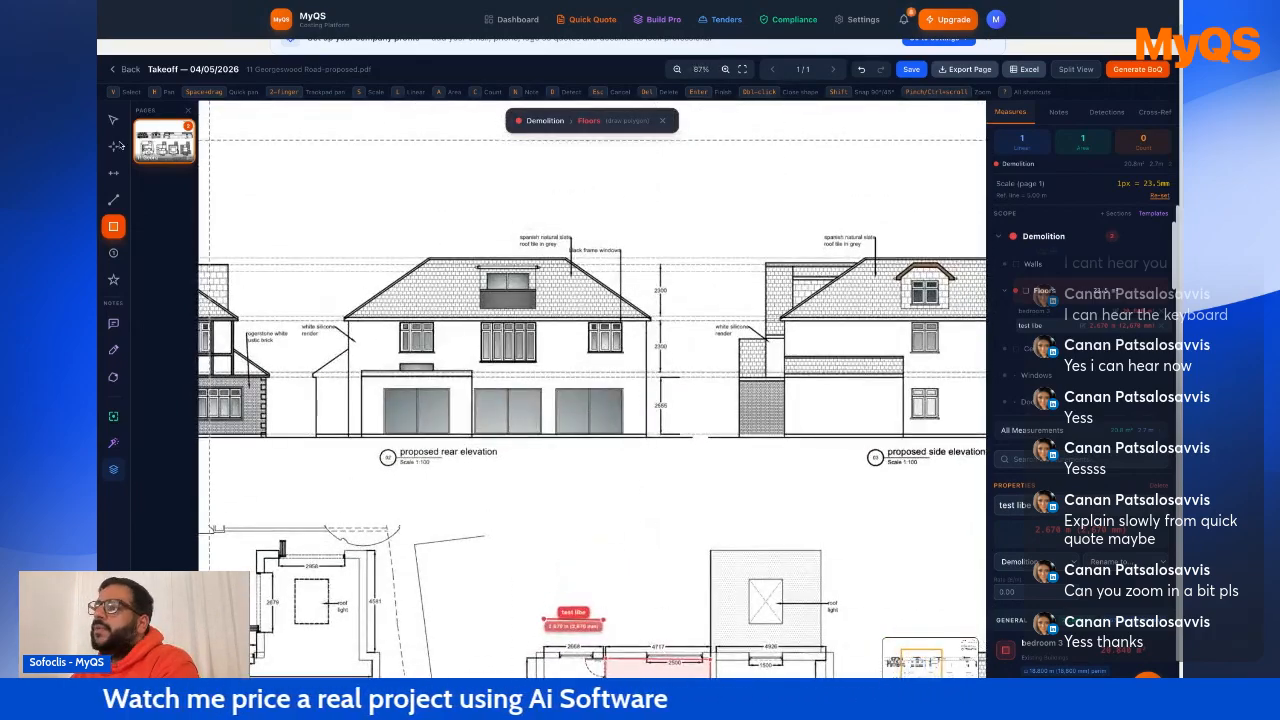
pyautogui.click(113, 147)
pyautogui.moveTo(432, 319); pyautogui.dragTo(247, 111)
pyautogui.moveTo(626, 553)
pyautogui.mouseDown()
pyautogui.moveTo(546, 462)
pyautogui.moveTo(386, 433)
pyautogui.moveTo(363, 412)
pyautogui.moveTo(420, 447)
pyautogui.mouseUp()
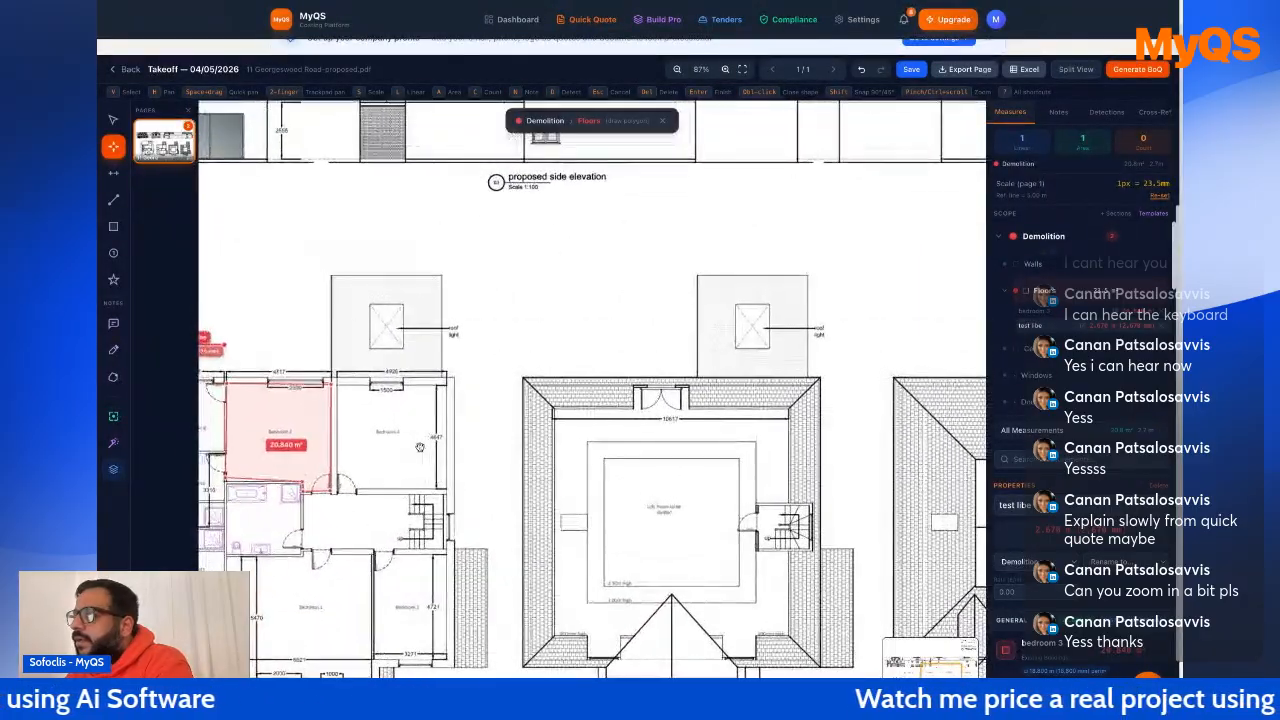
# Trace Bedroom 4 on the first floor plan as an area of about 19.9 m² and save it as Bedroom 4 under Demolition Floors.
pyautogui.click(113, 227)
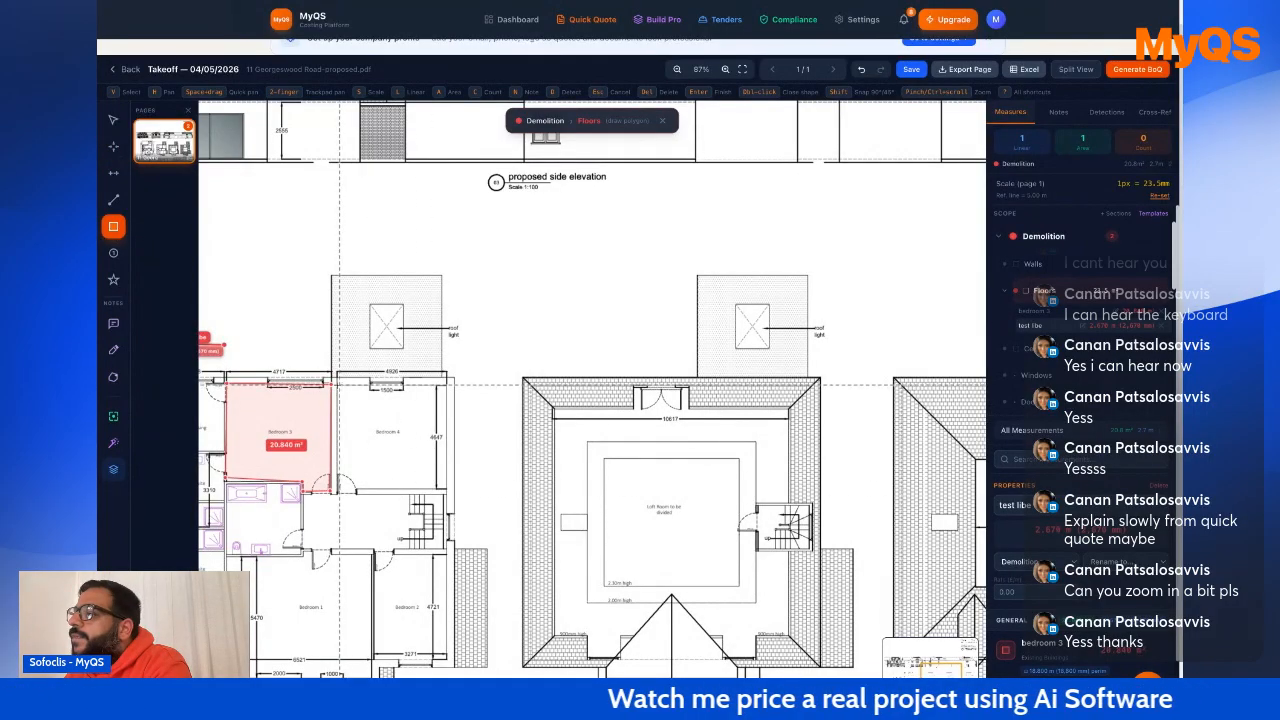
pyautogui.click(336, 384)
pyautogui.click(435, 384)
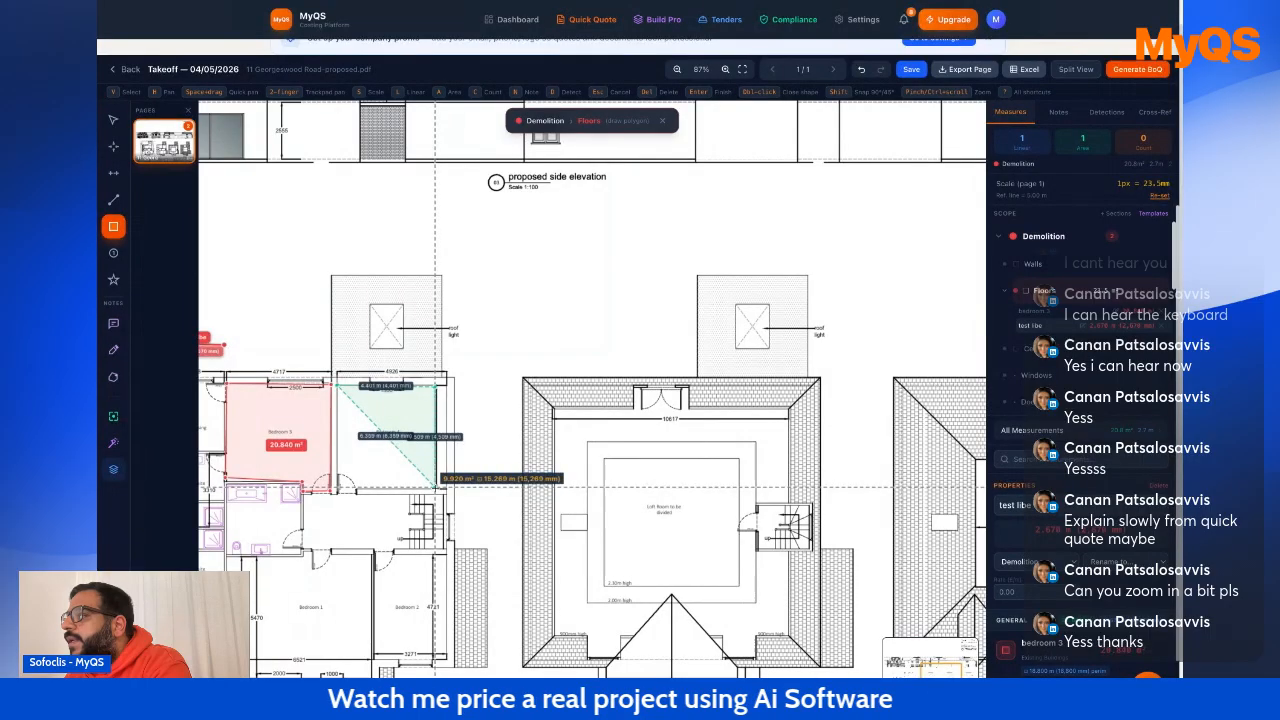
pyautogui.click(435, 487)
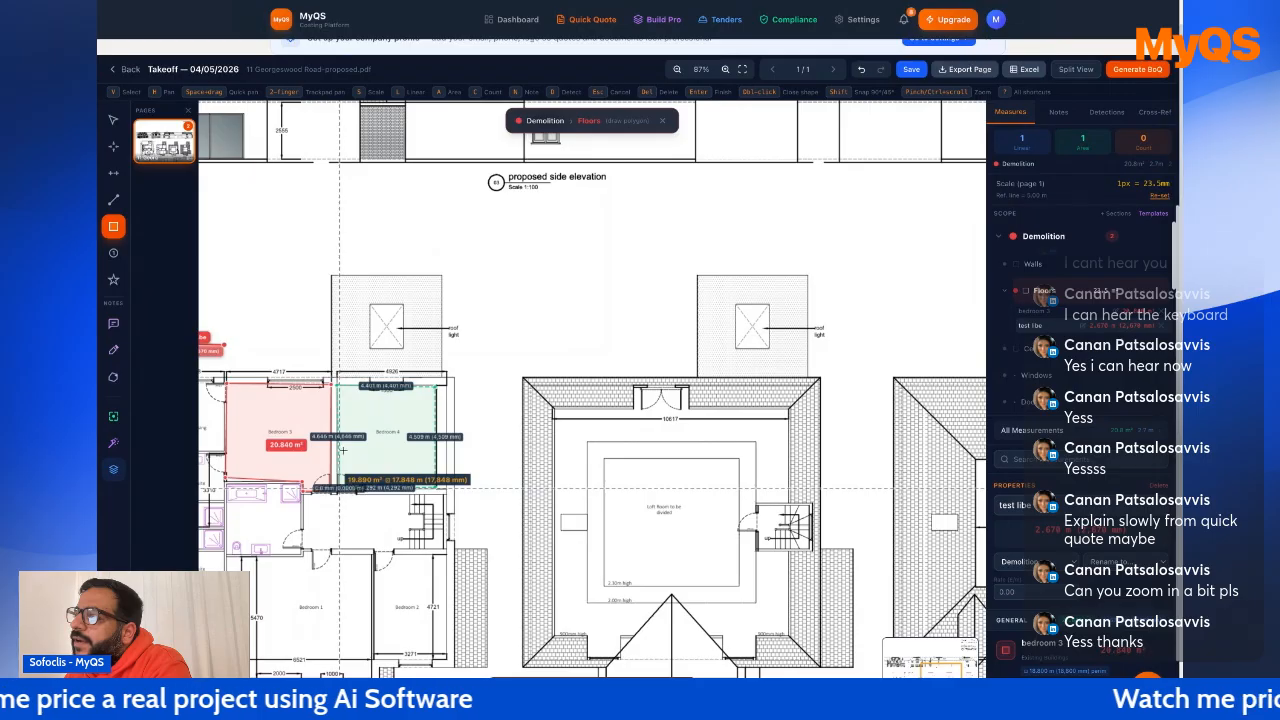
pyautogui.click(340, 488)
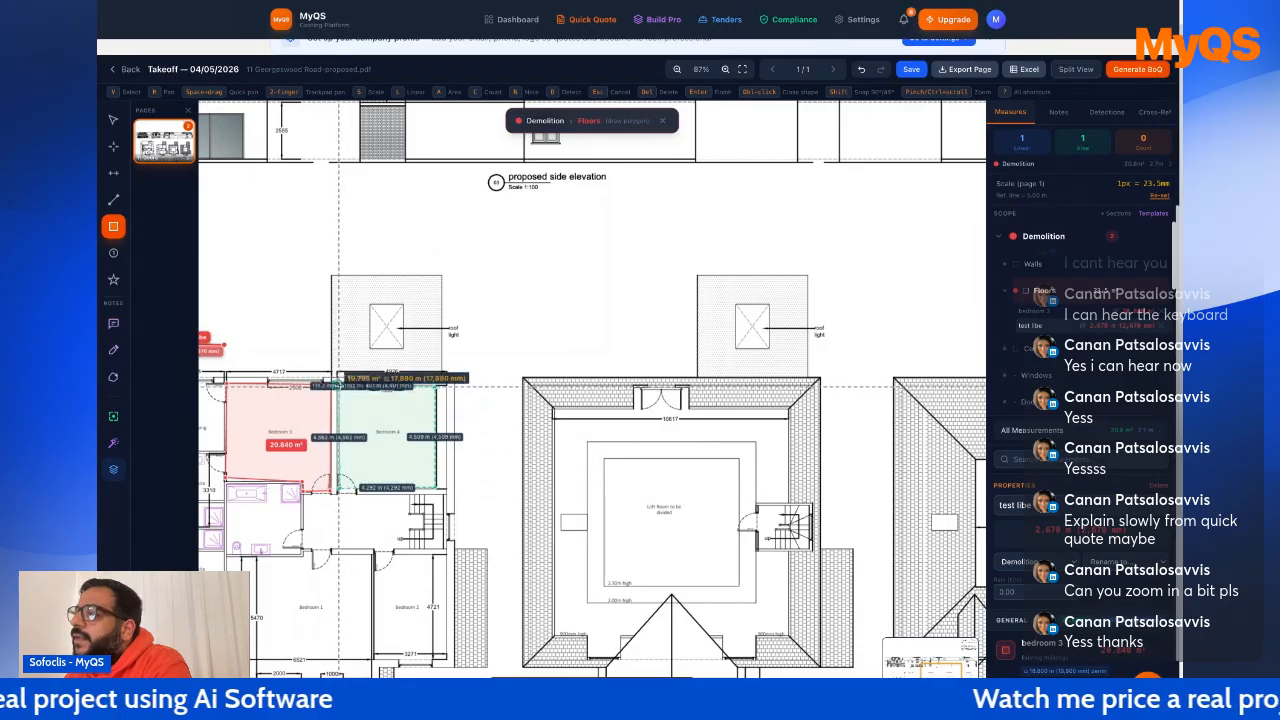
pyautogui.doubleClick(338, 383)
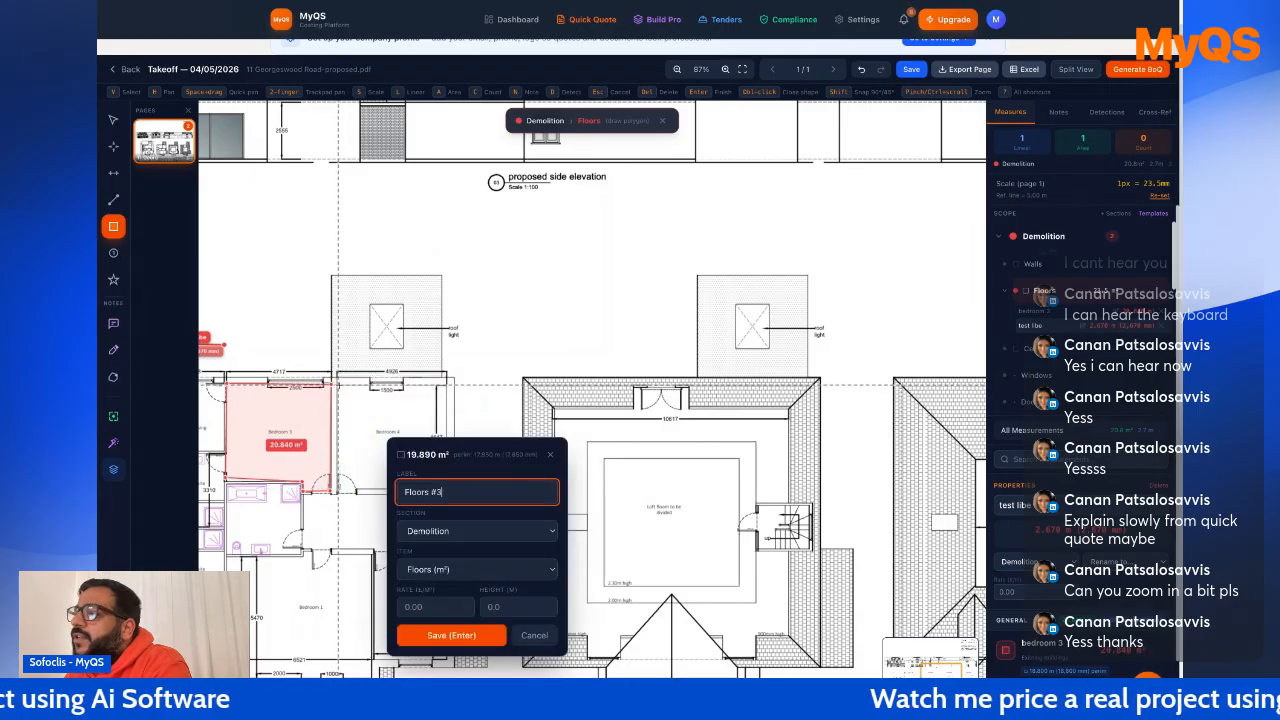
pyautogui.tripleClick(461, 495)
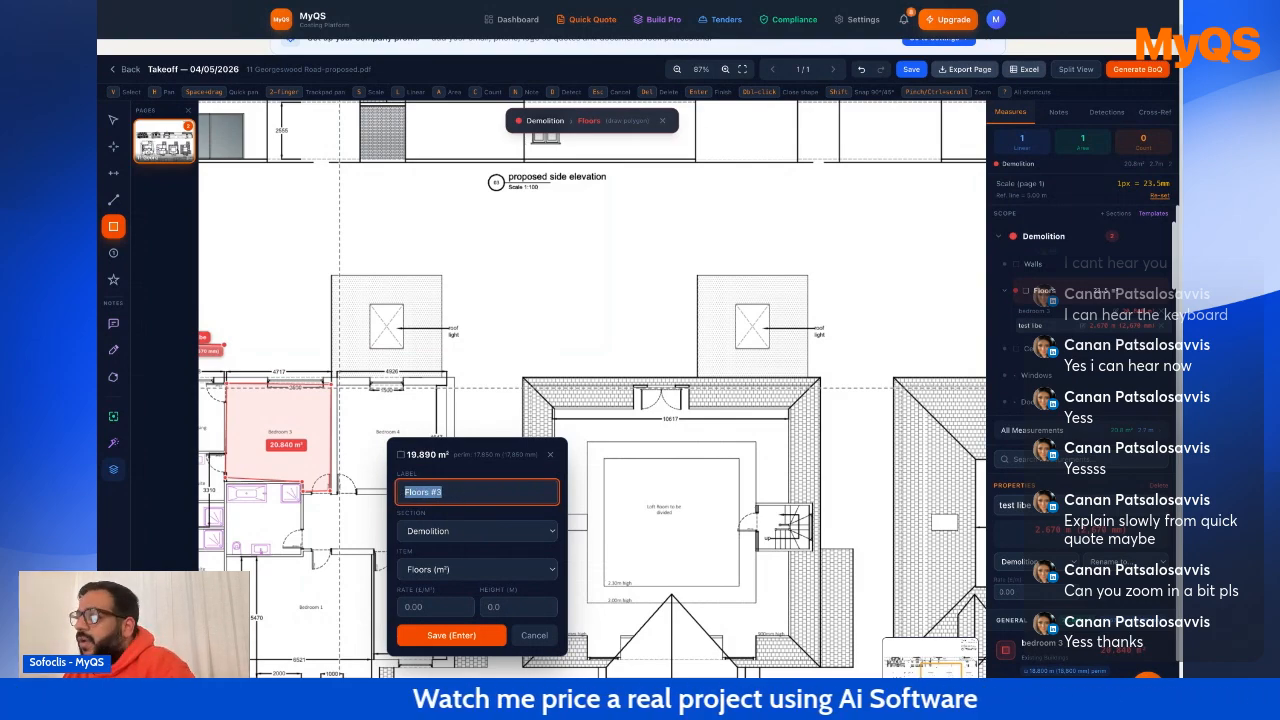
pyautogui.press('BackSpace')
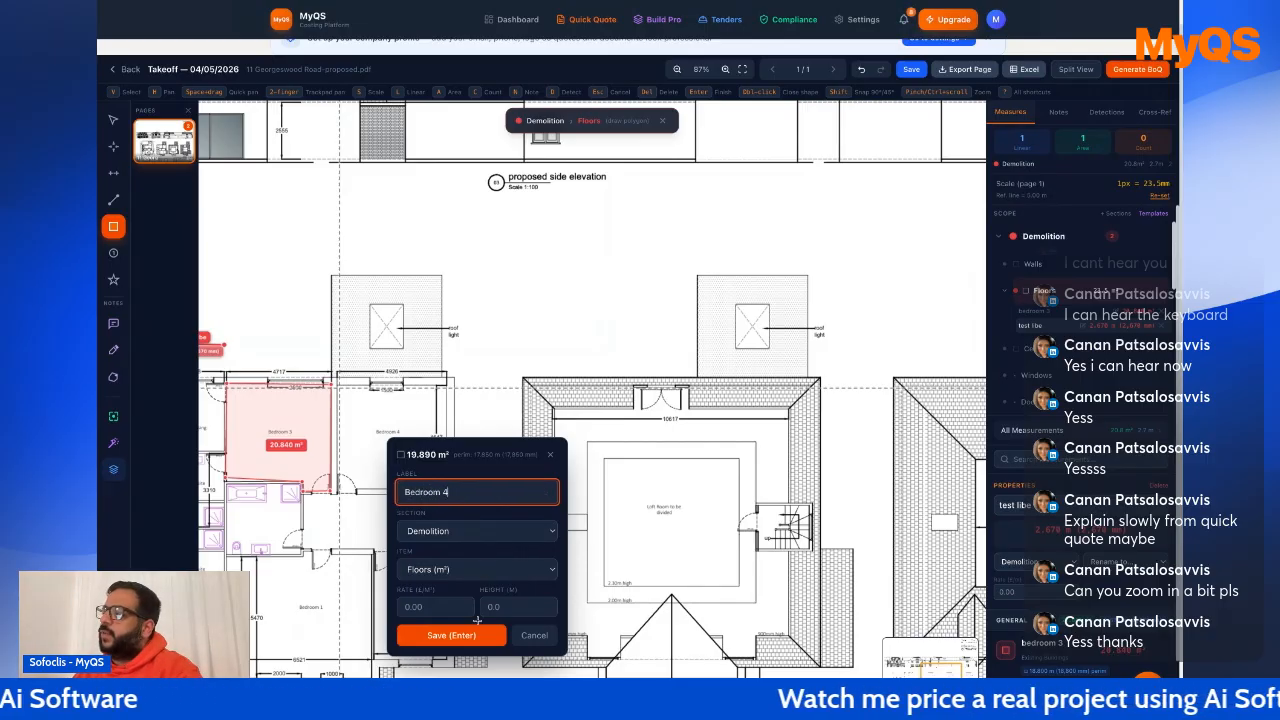
pyautogui.click(472, 637)
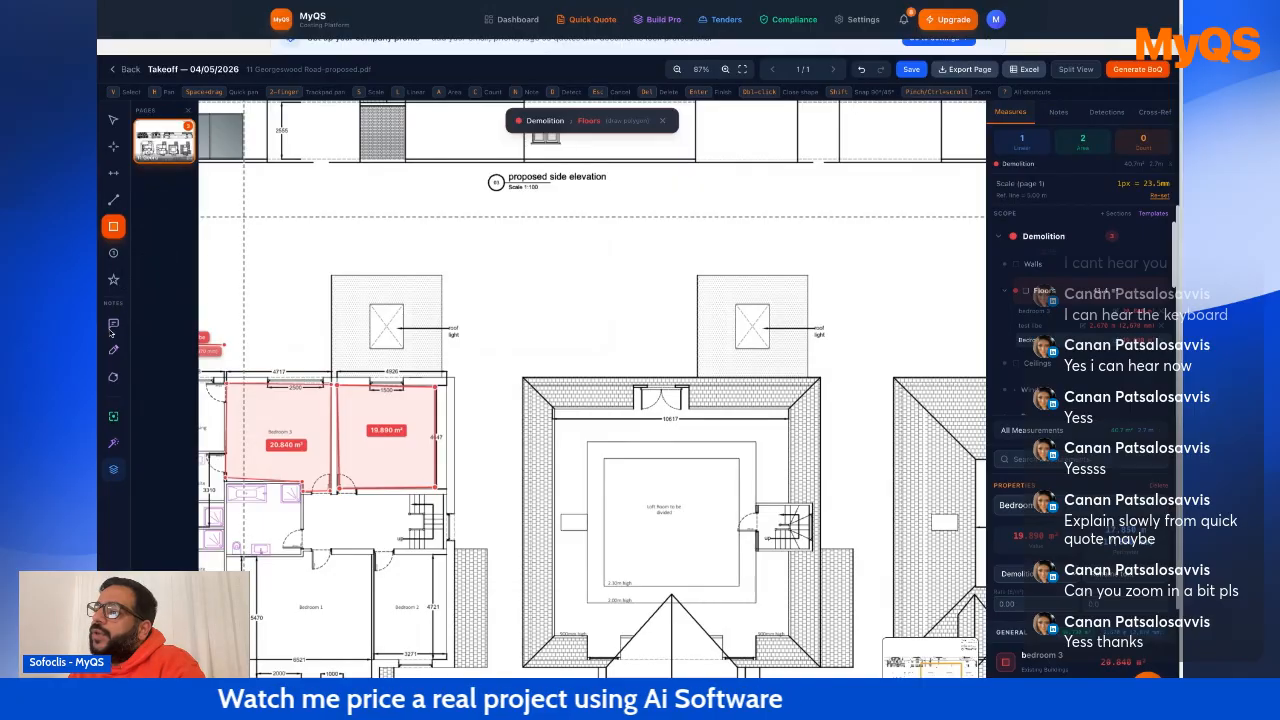
# Outline the flat roof behind the loft plan as a labelled area of about 21.8 m².
pyautogui.click(163, 330)
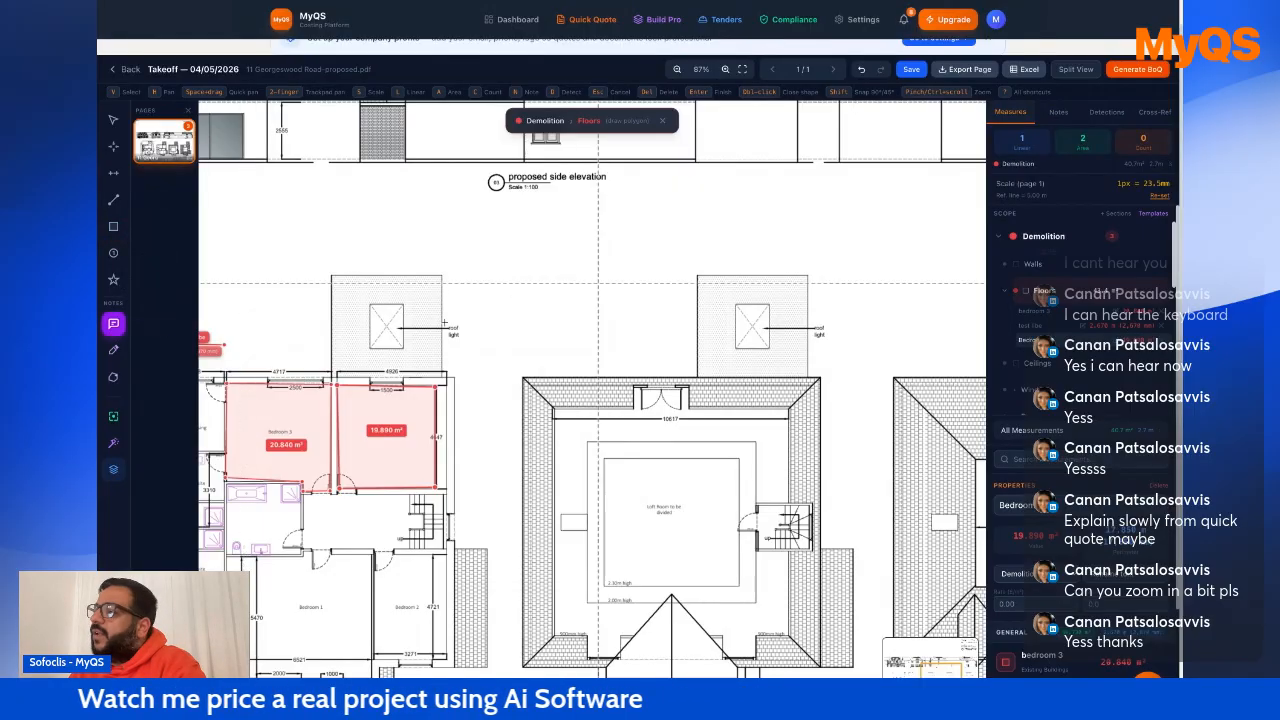
pyautogui.click(114, 351)
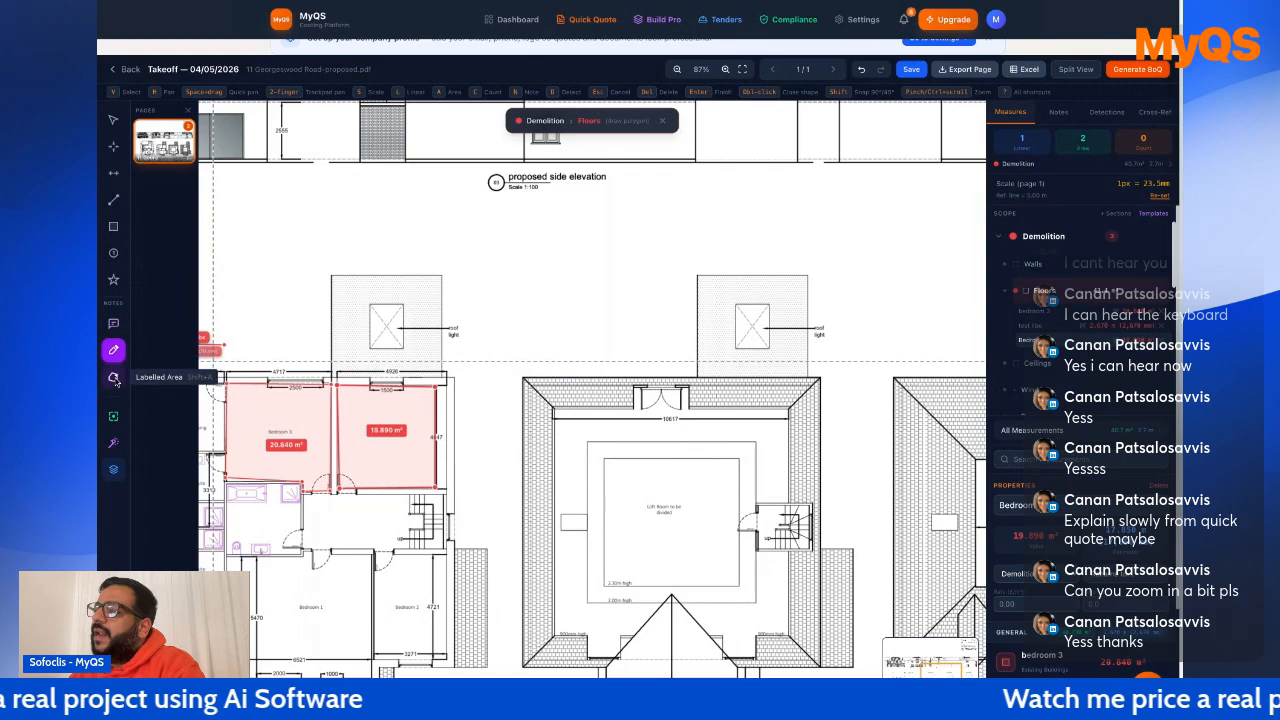
pyautogui.click(114, 379)
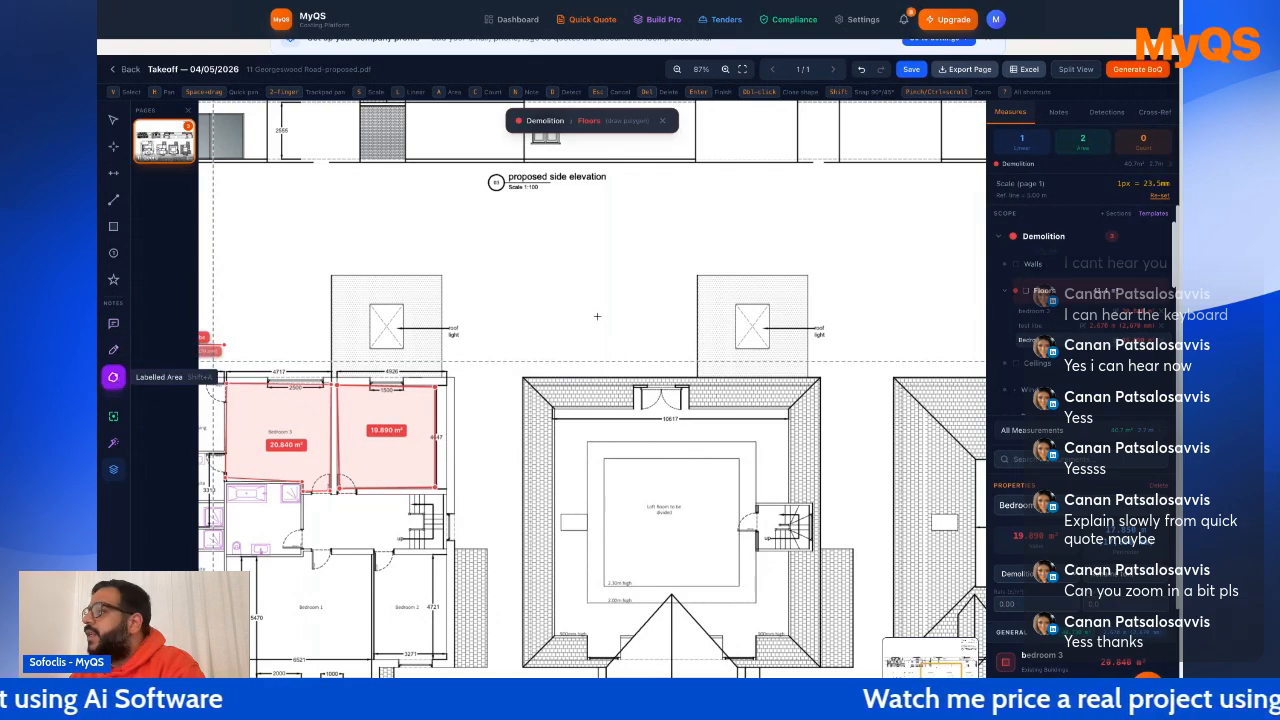
pyautogui.click(698, 275)
pyautogui.click(807, 275)
pyautogui.click(808, 371)
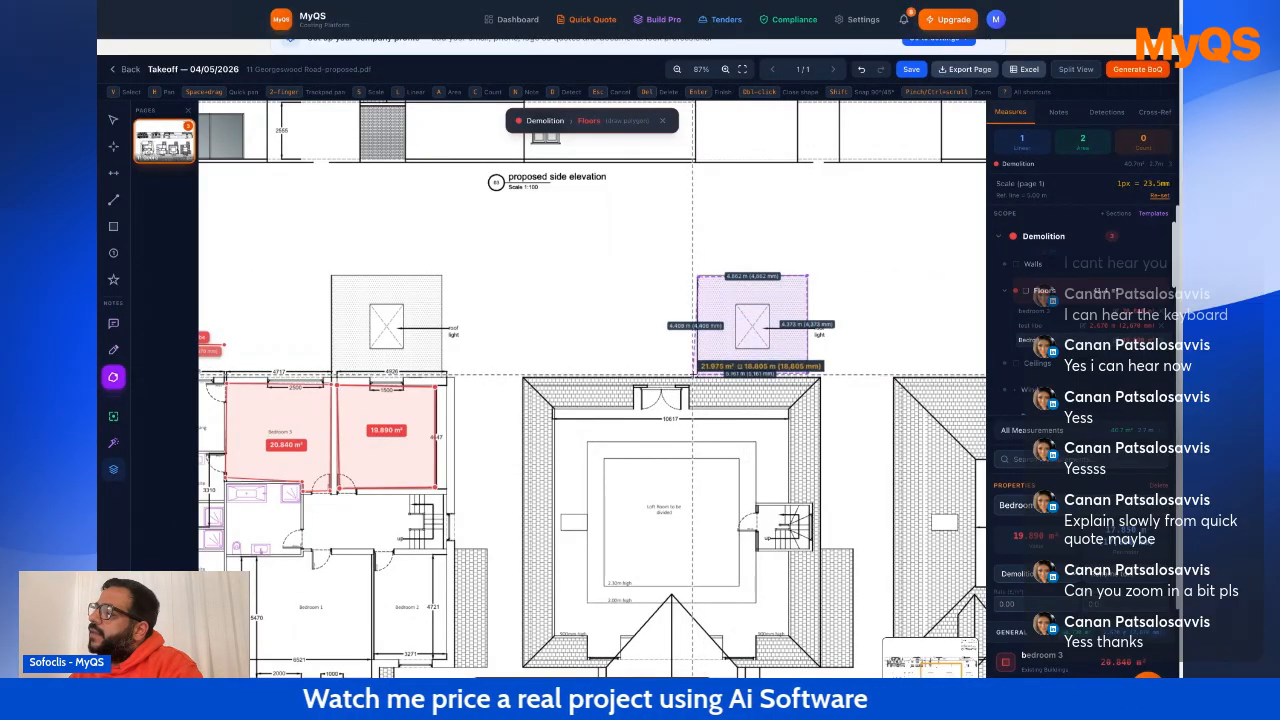
pyautogui.click(697, 374)
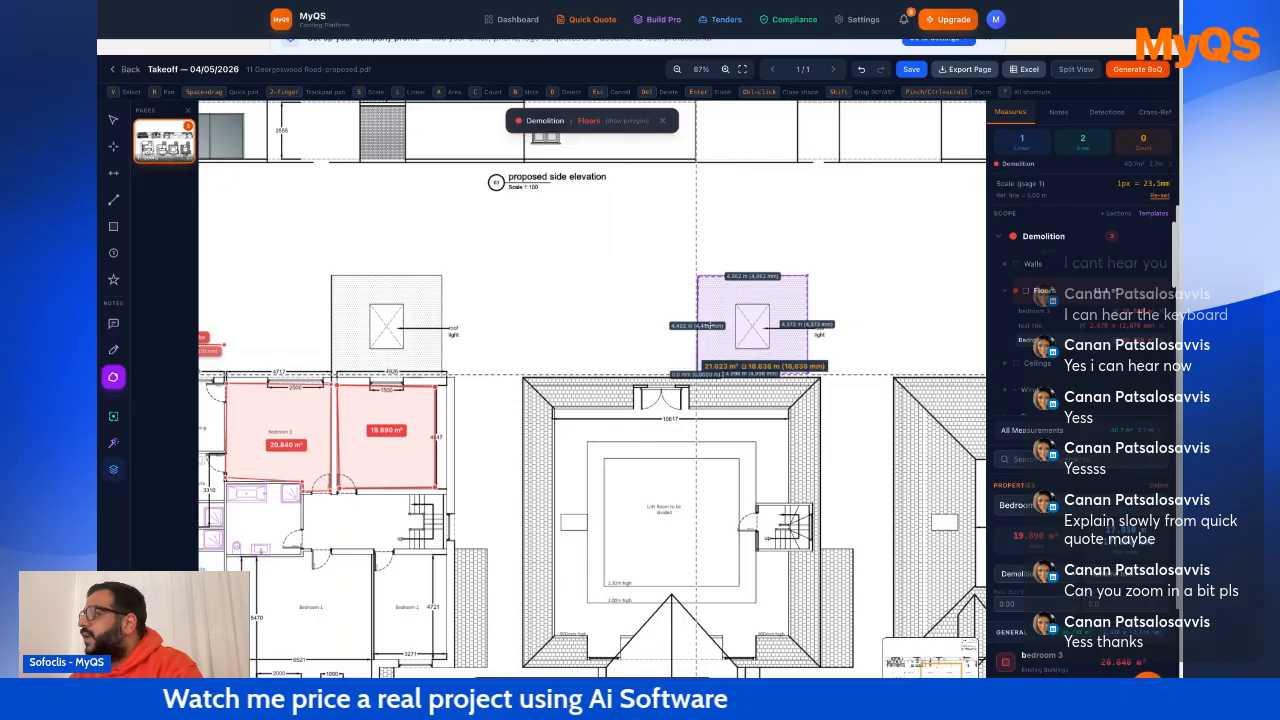
pyautogui.click(698, 276)
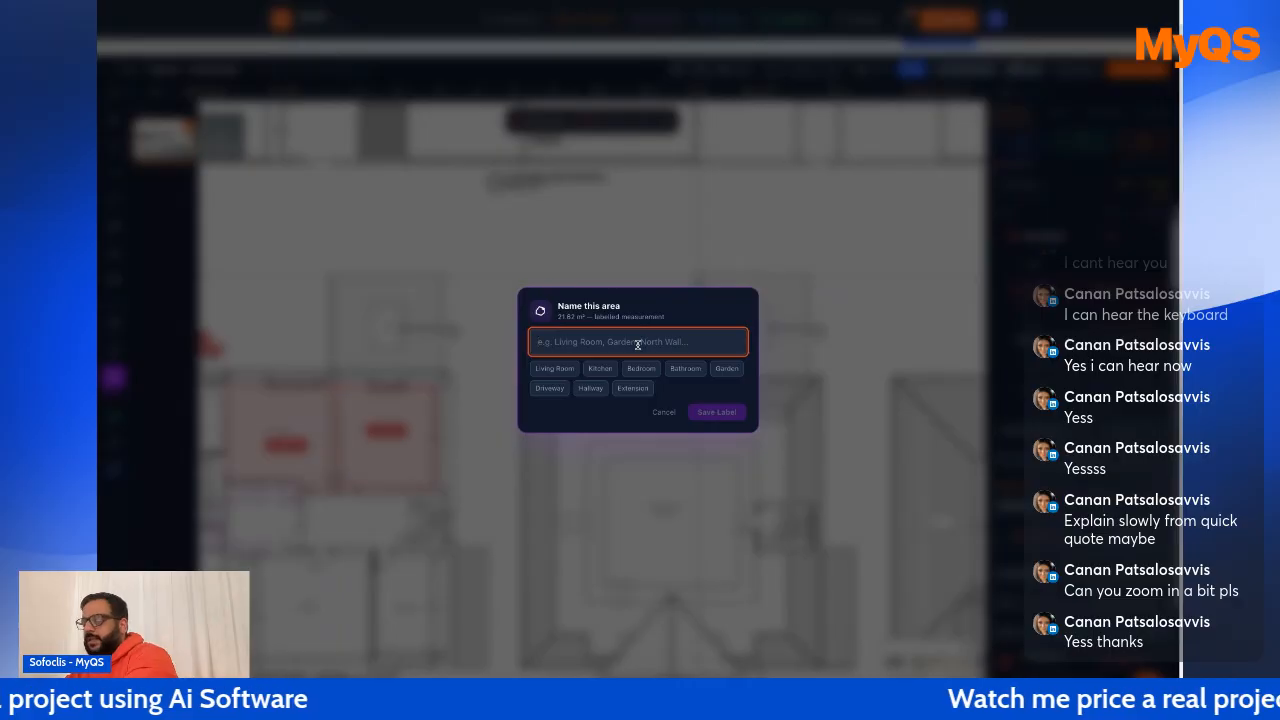
# Name the outlined roof area flat roof 1 and save the label.
pyautogui.write('fist')
pyautogui.press('BackSpace')
pyautogui.press('BackSpace')
pyautogui.press('BackSpace')
pyautogui.write('lat roof')
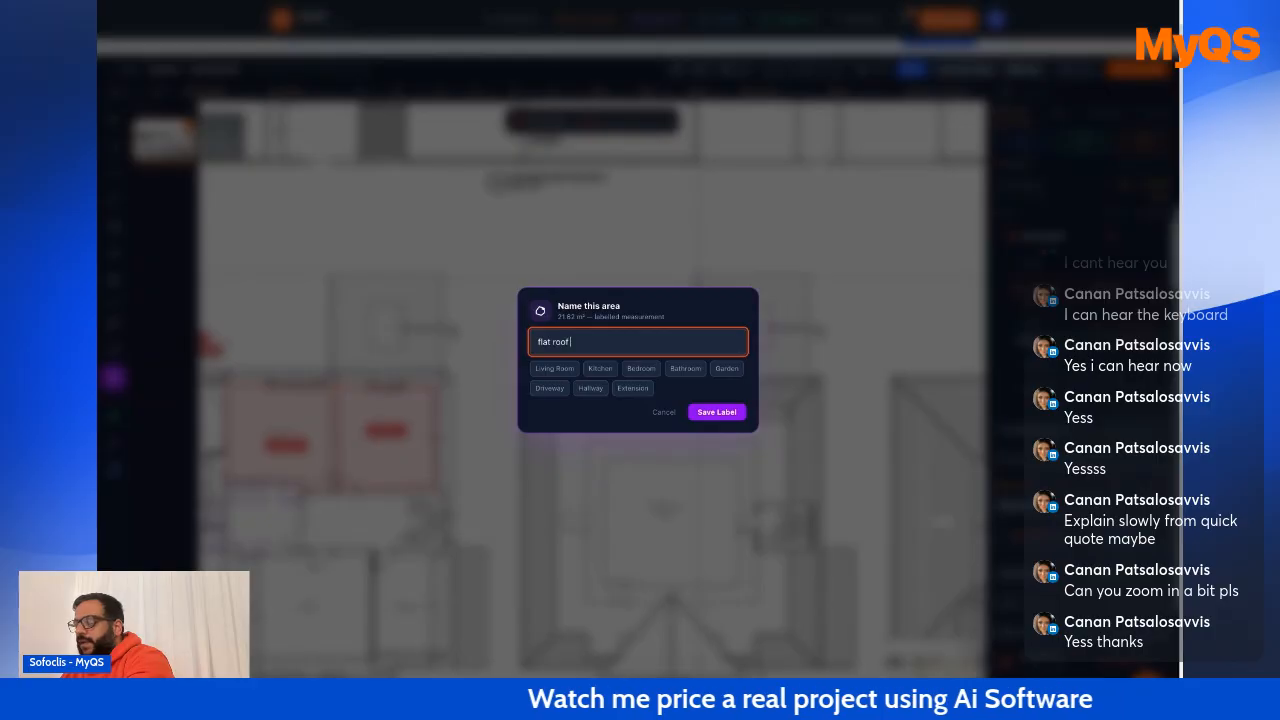
pyautogui.write(' 1')
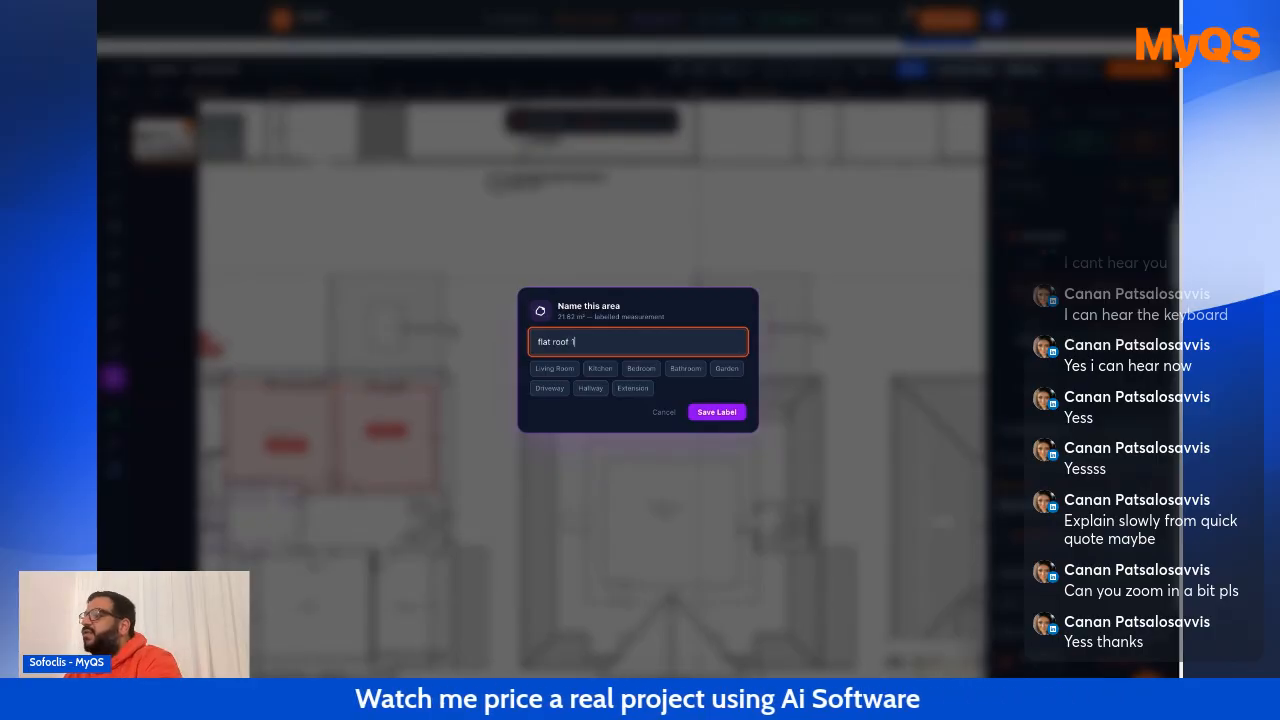
pyautogui.click(717, 412)
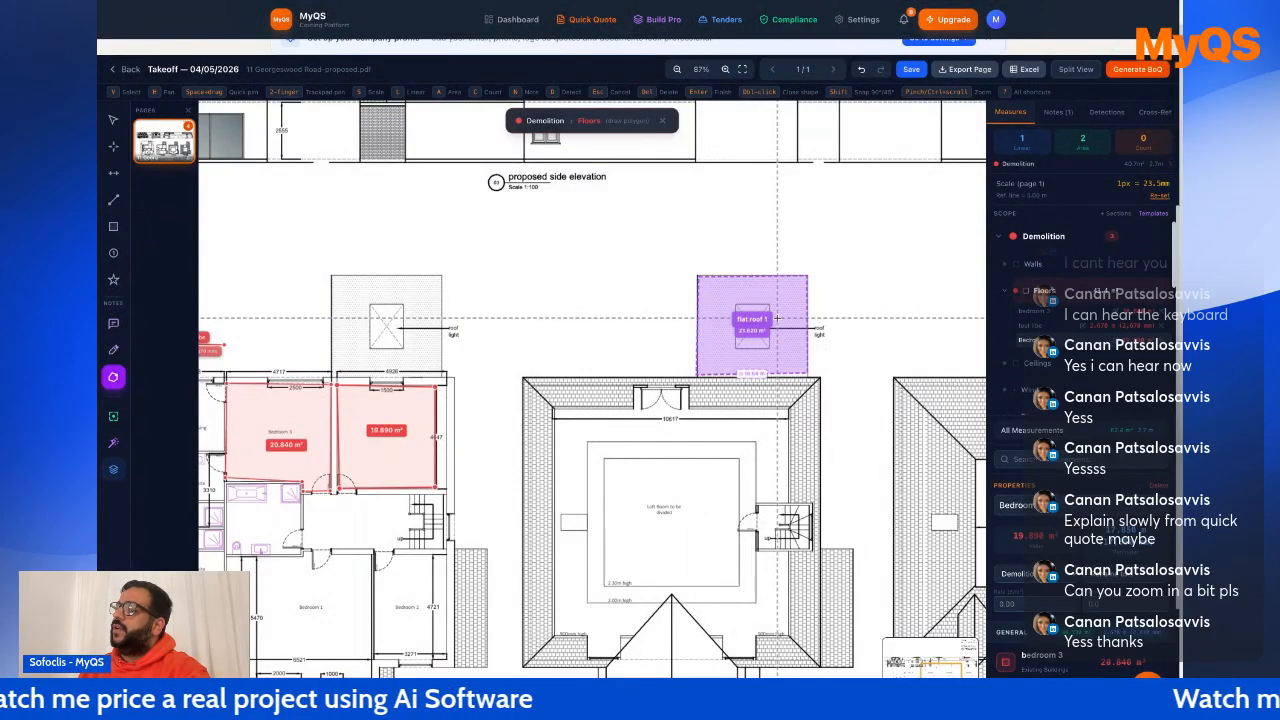
# Hide the measurements and labelled areas drawn over the plans.
pyautogui.click(113, 471)
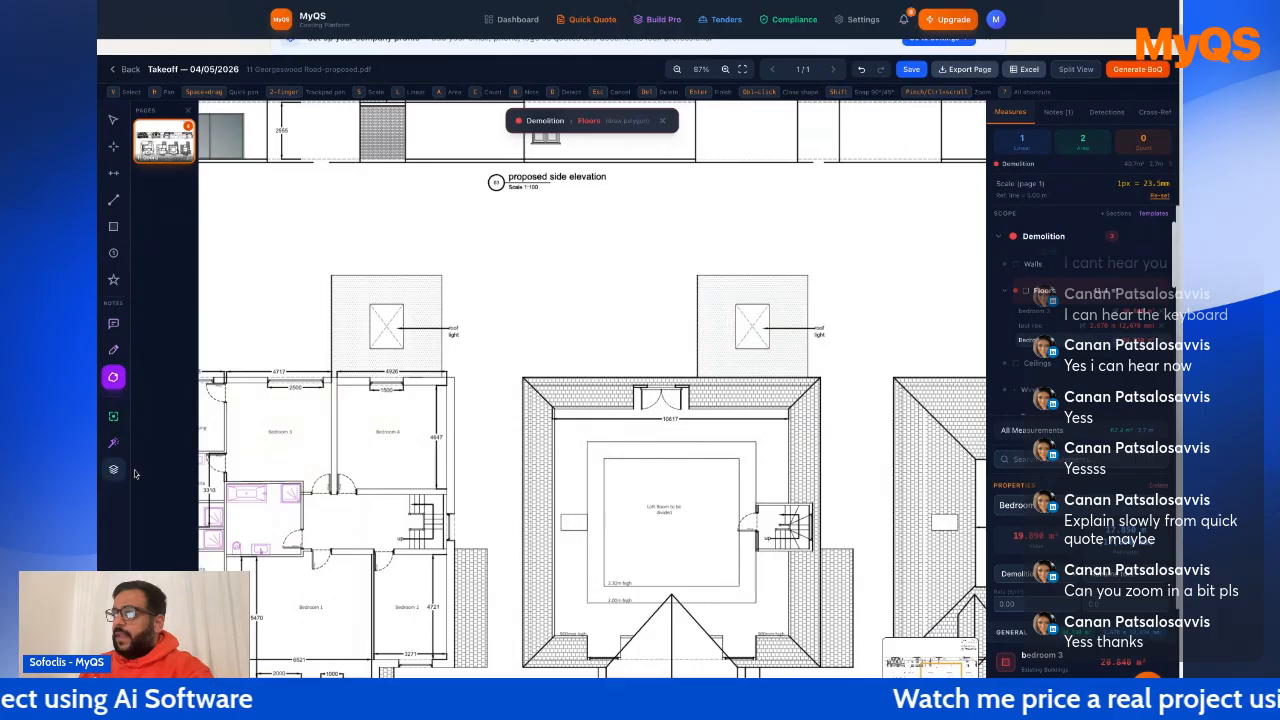
# Show the hidden measurements and labelled areas over the plans again.
pyautogui.click(113, 471)
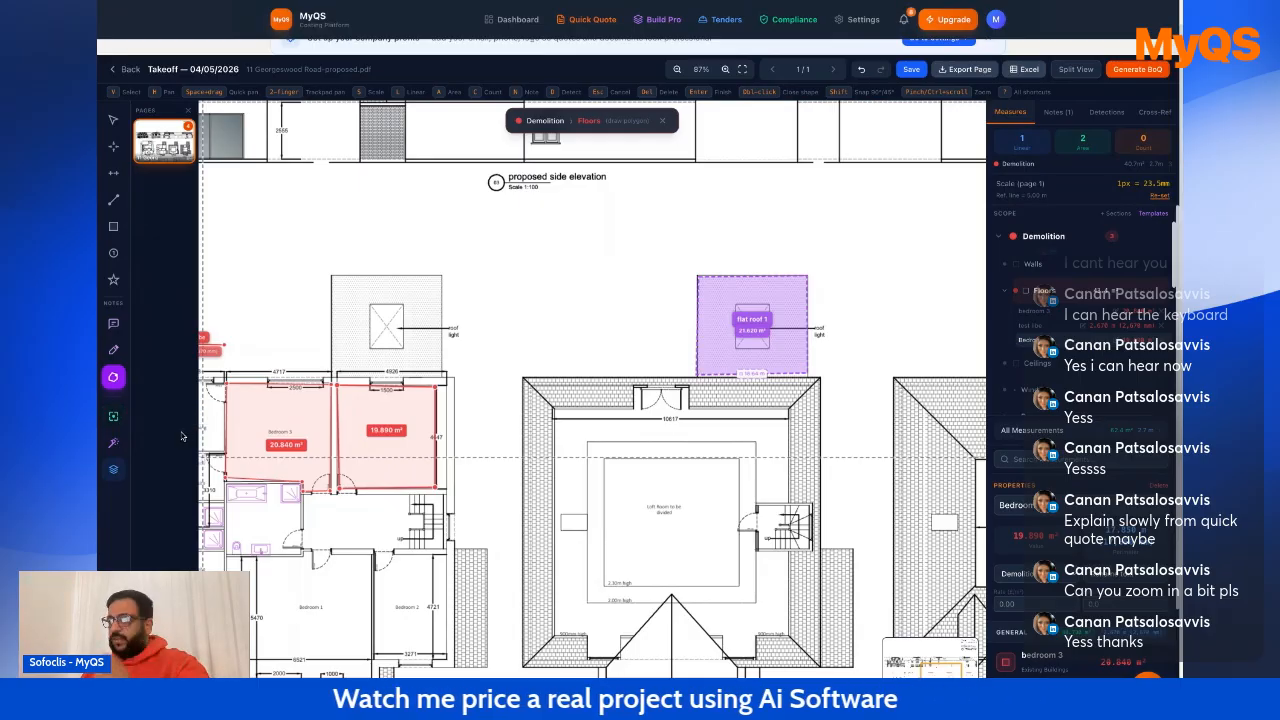
# Run the automatic AI detection on the drawing, inspect a detected entrance area, and remove all unconfirmed detections.
pyautogui.click(114, 445)
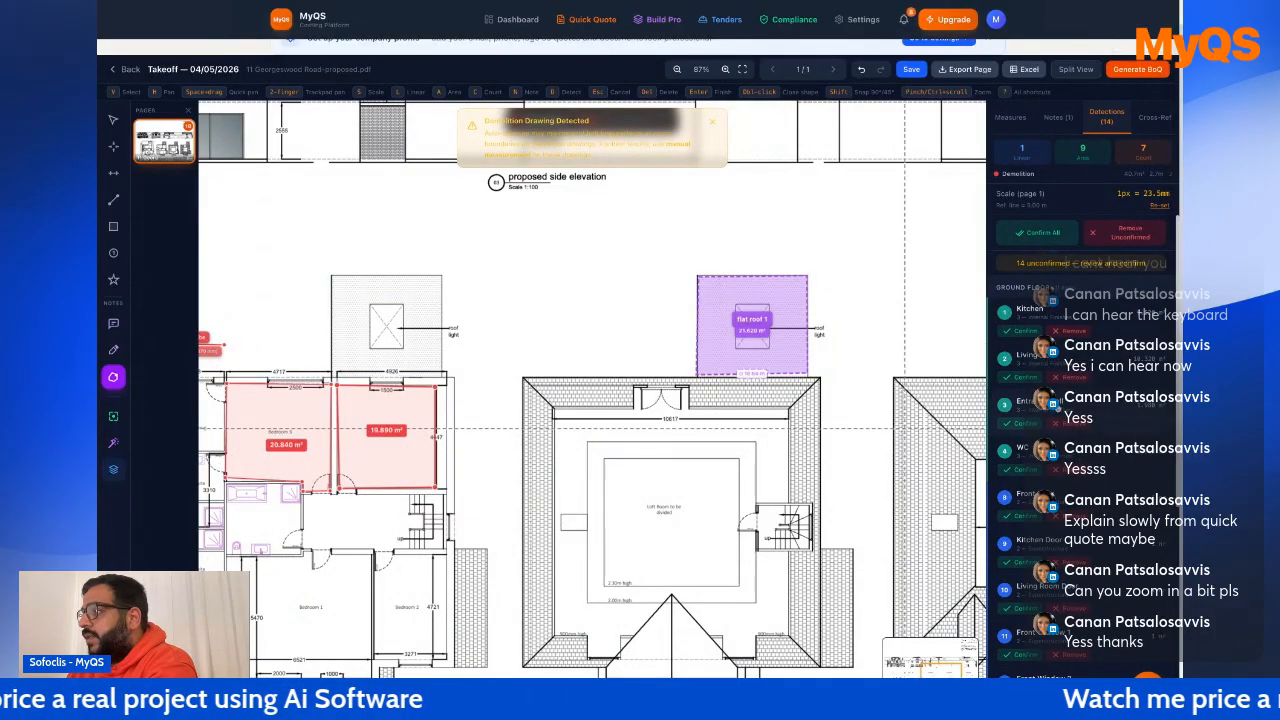
pyautogui.click(1011, 408)
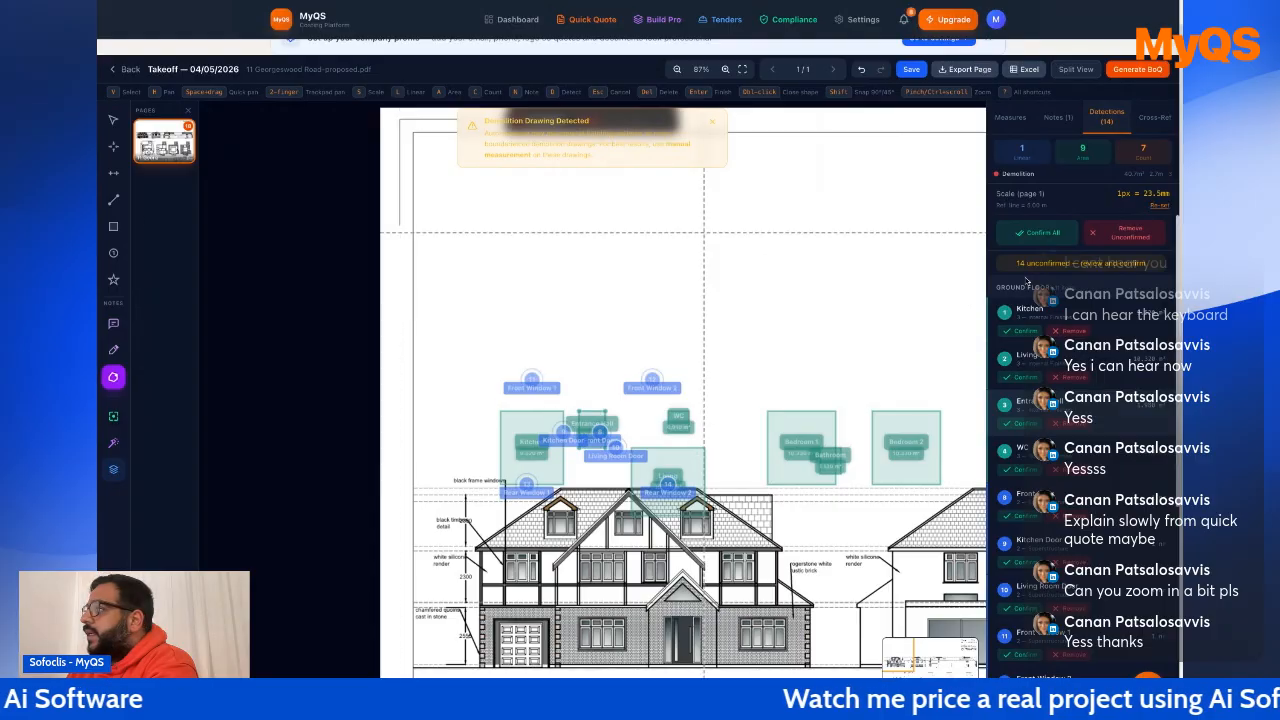
pyautogui.click(1124, 234)
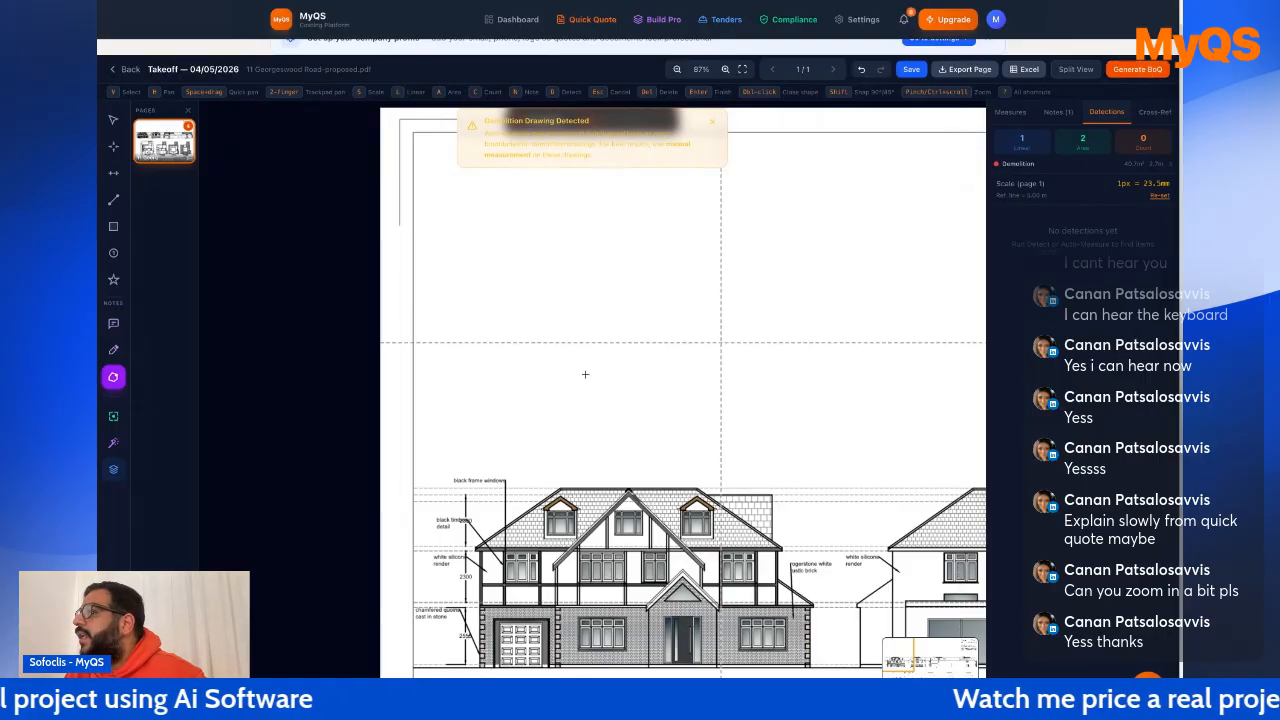
# Look over the finish, scope and region options for generating a priced BoQ from the takeoff, and cancel.
pyautogui.click(1139, 70)
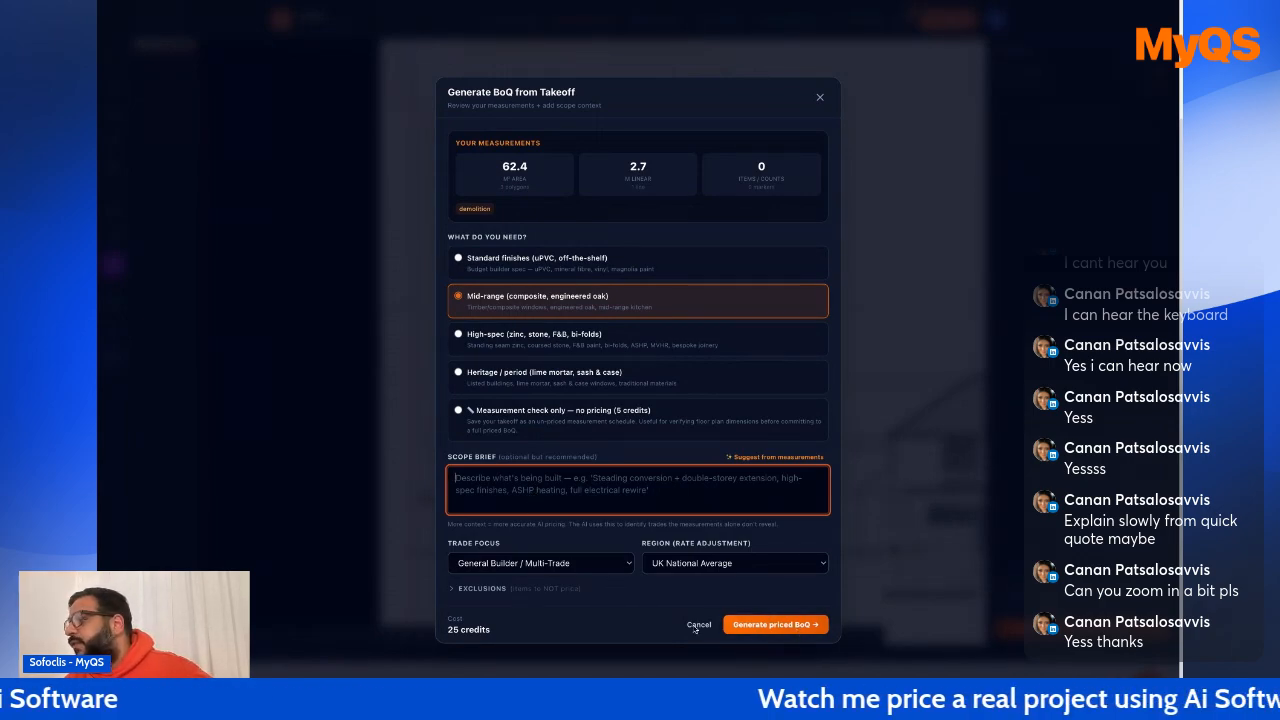
pyautogui.click(698, 625)
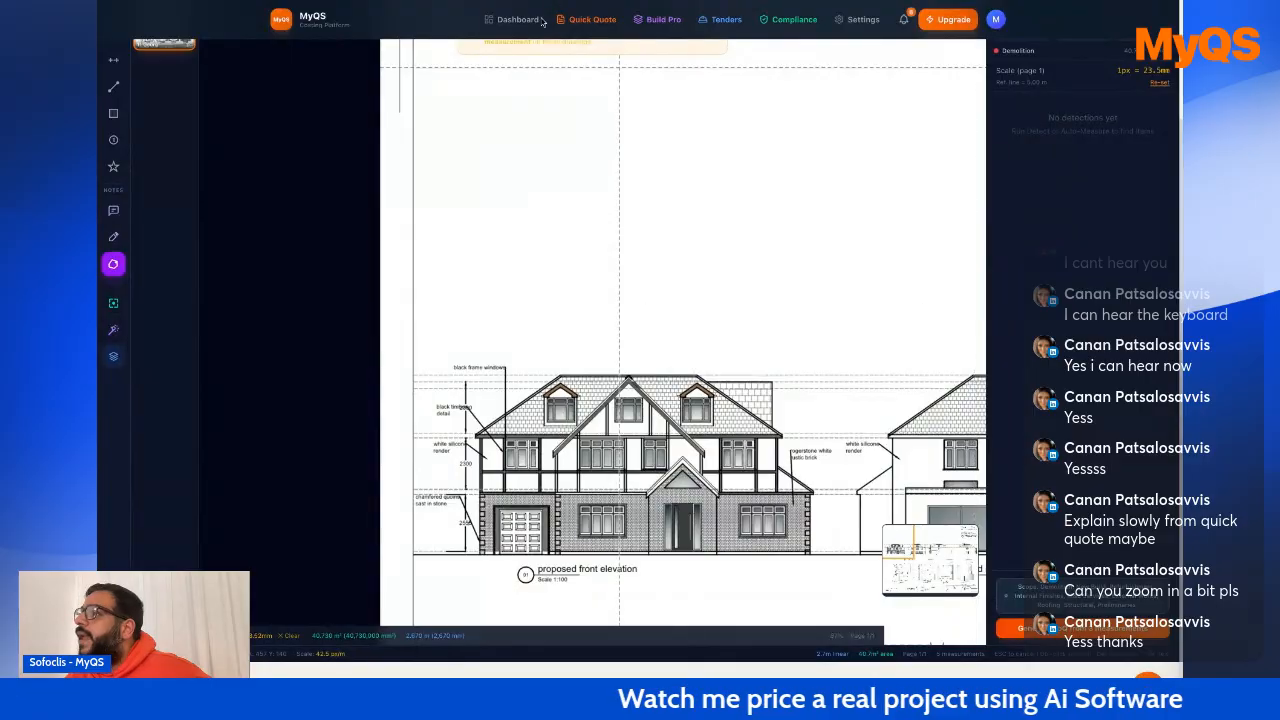
# Check the details of the Takeoff — 04/05/2026 project and the New Build project's pricing progress from the dashboard.
pyautogui.click(660, 19)
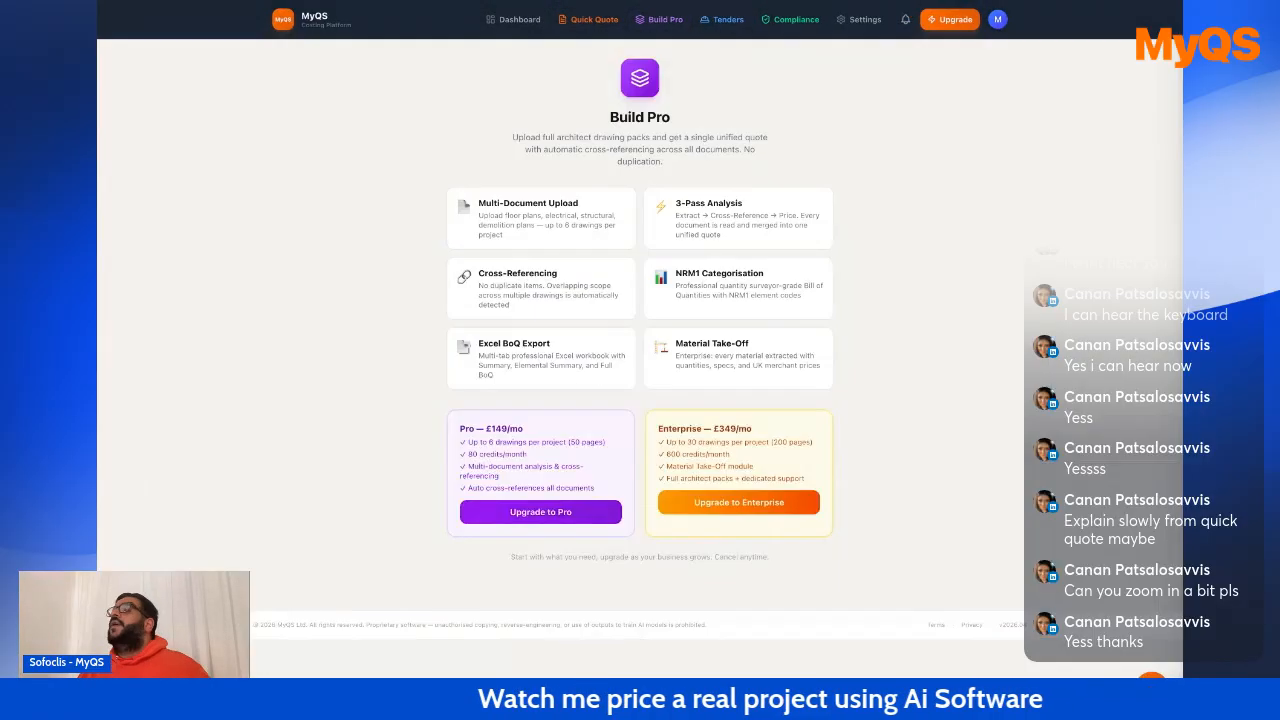
pyautogui.click(512, 19)
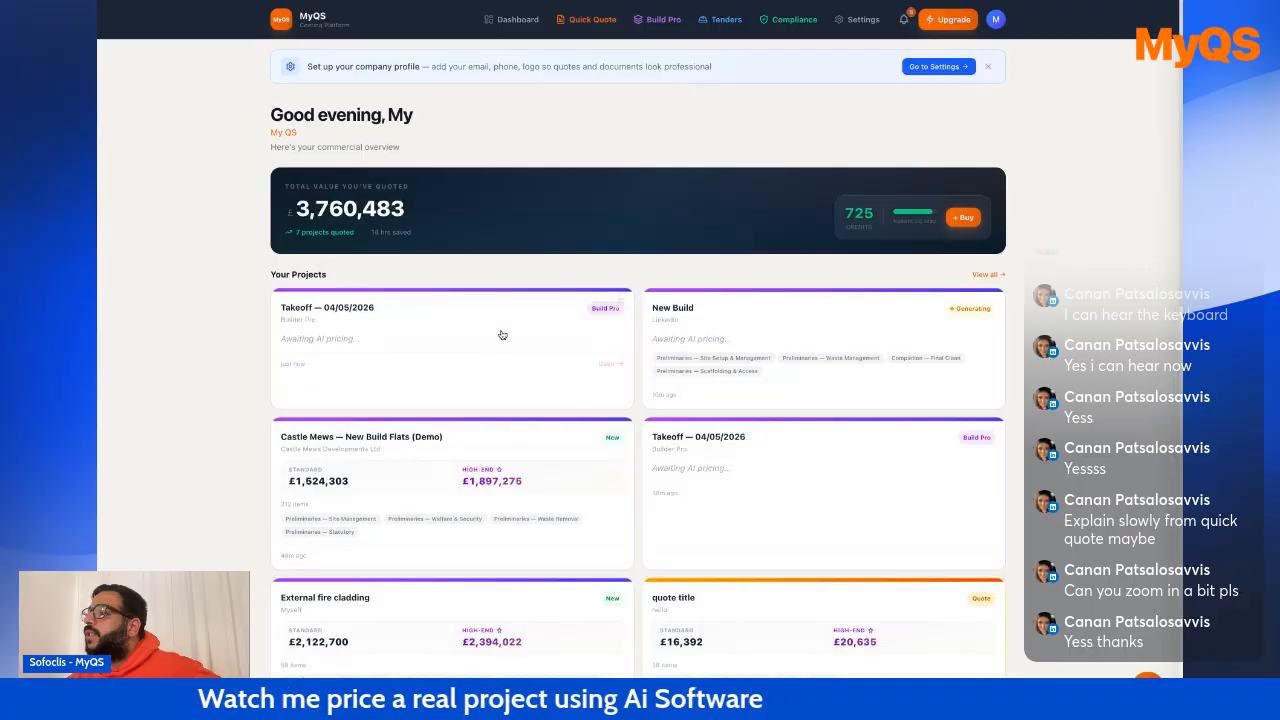
pyautogui.click(363, 338)
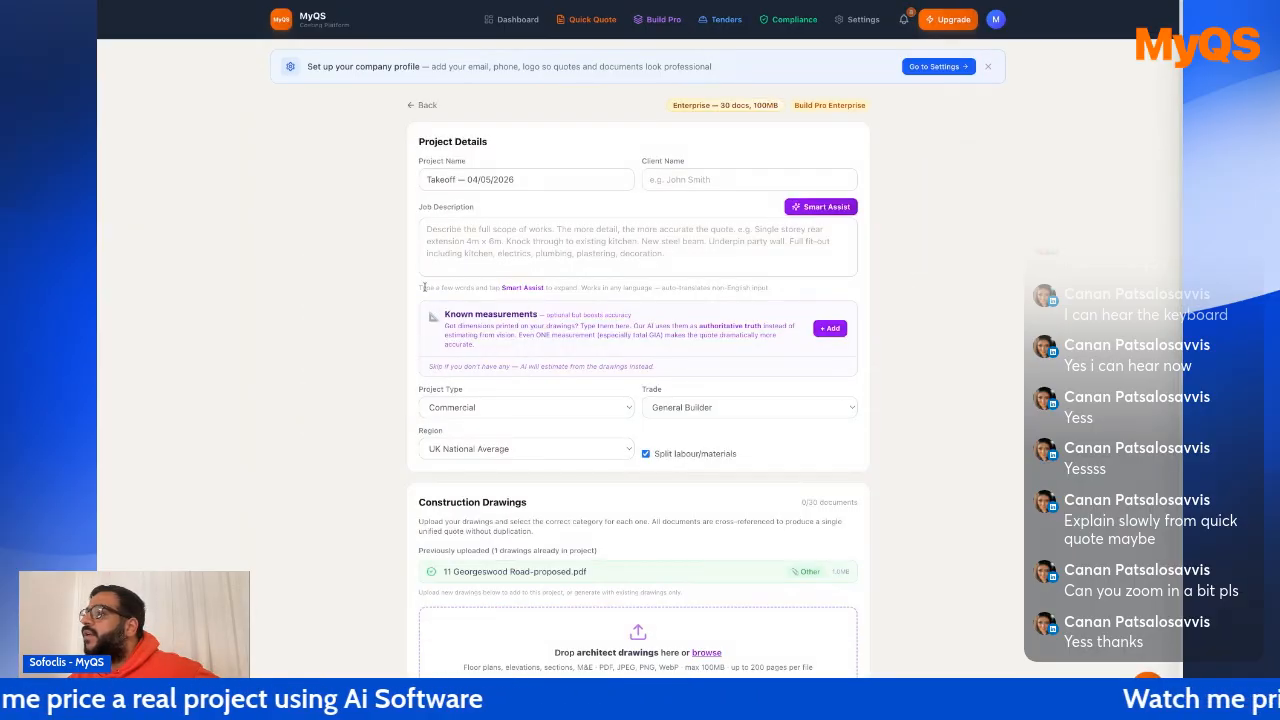
pyautogui.click(512, 27)
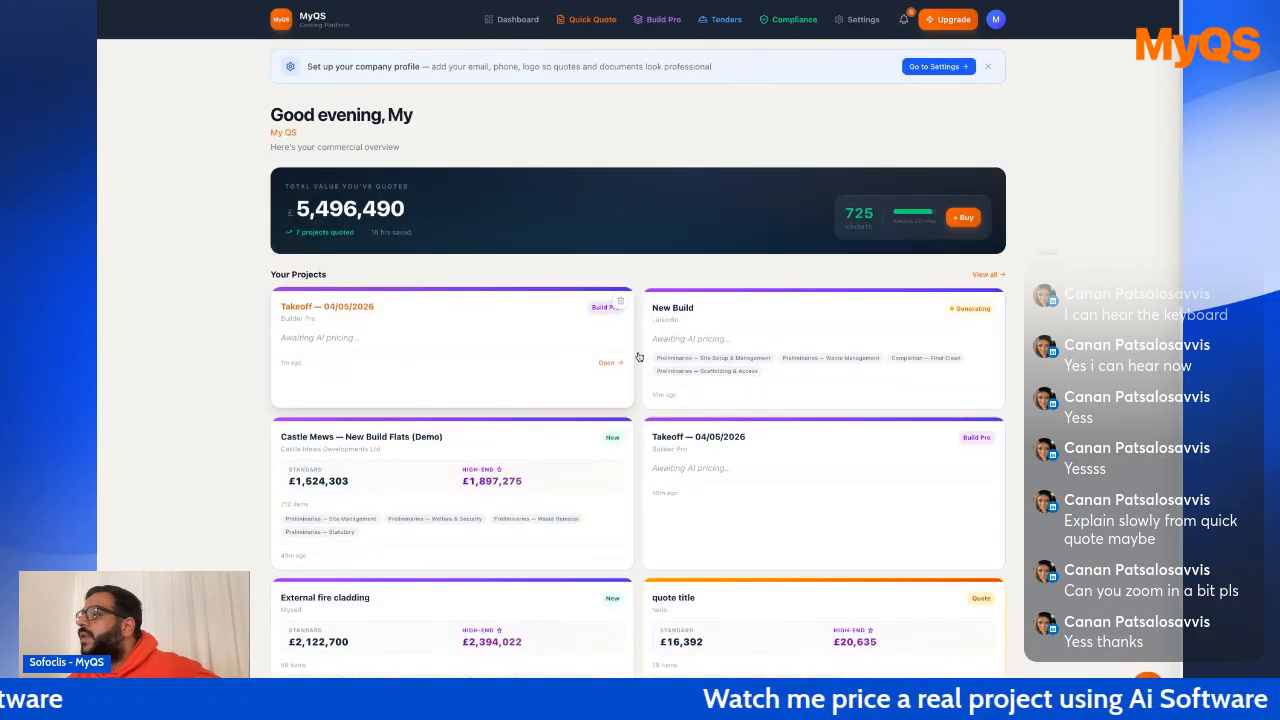
pyautogui.click(853, 386)
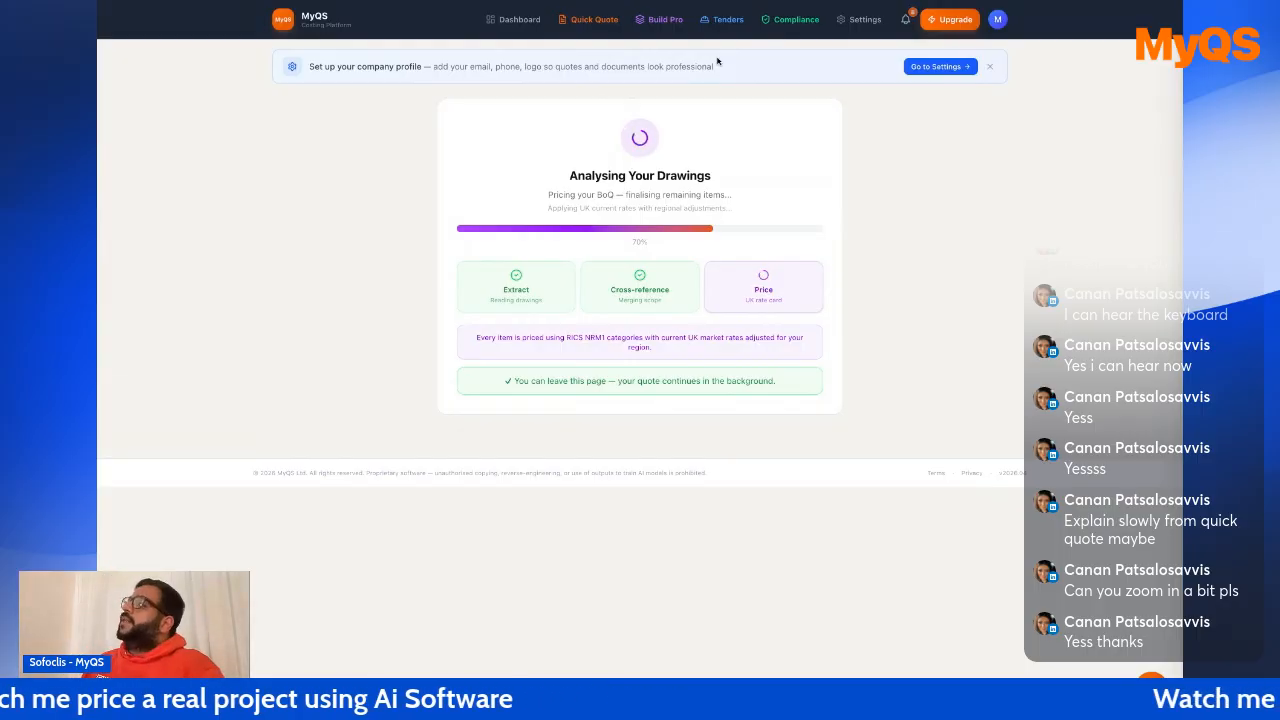
# Create a Programme of Works in Build Pro by importing the New Build project.
pyautogui.click(652, 29)
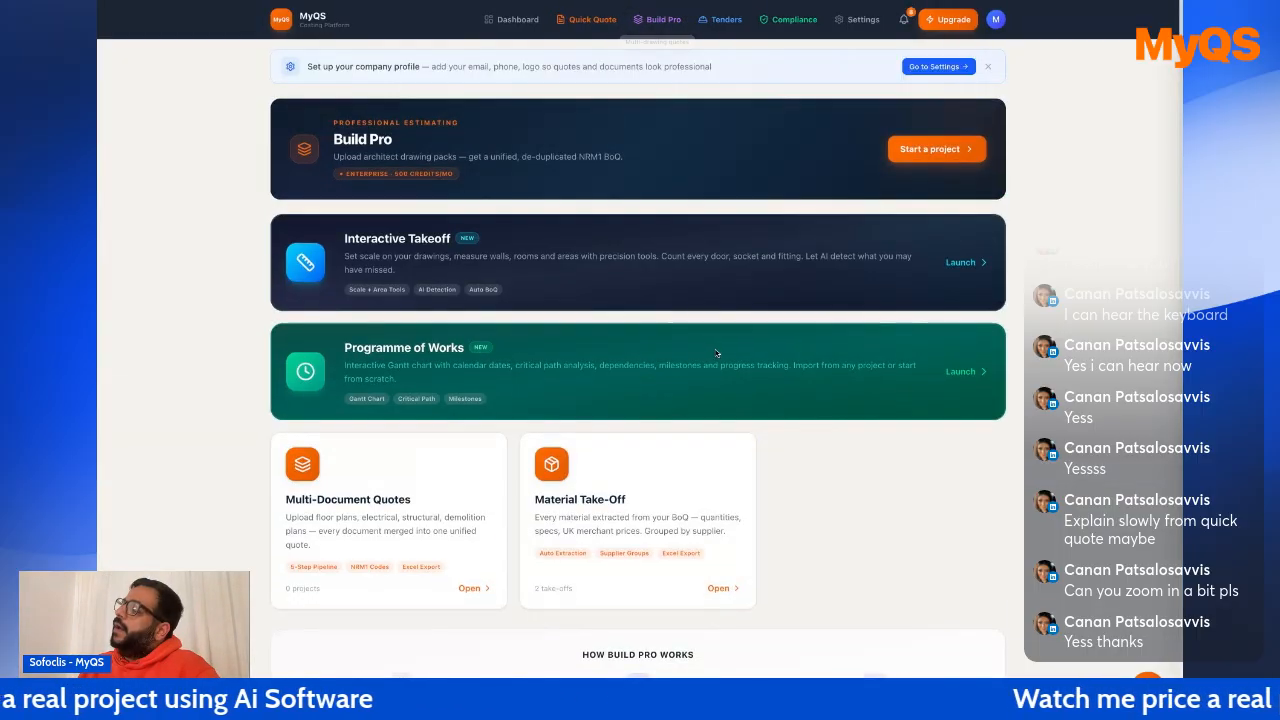
pyautogui.click(545, 377)
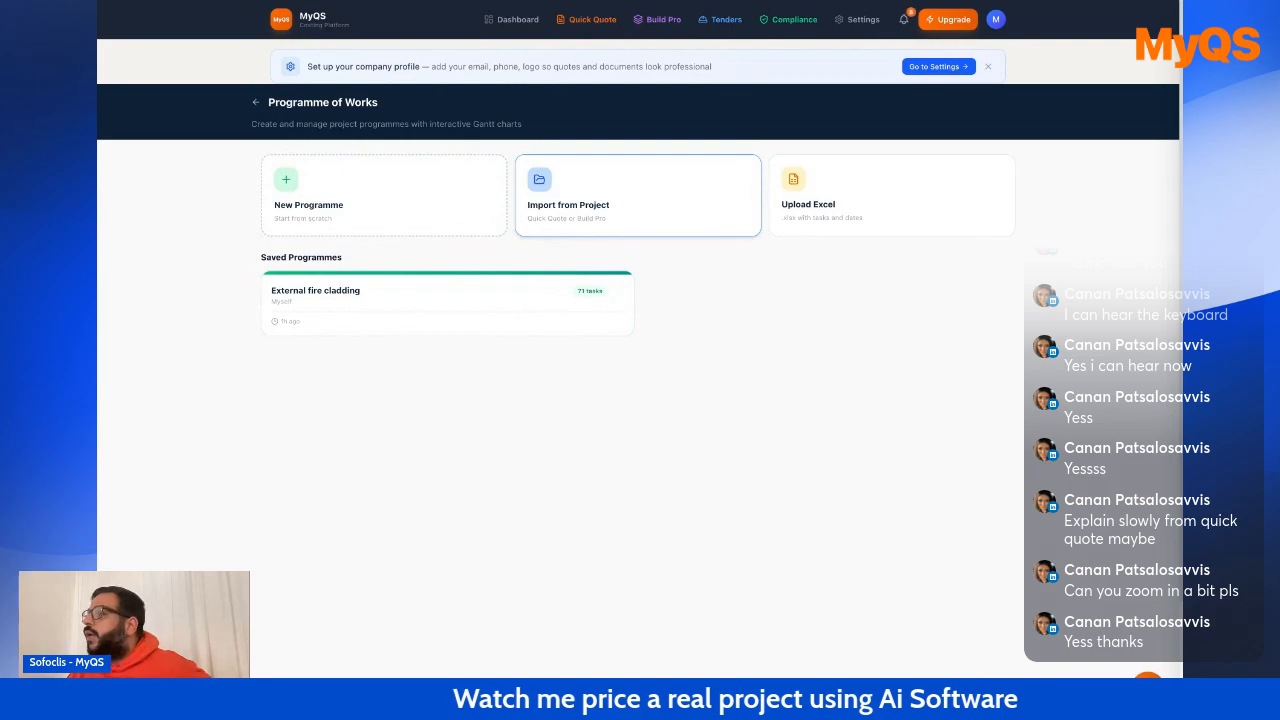
pyautogui.click(600, 200)
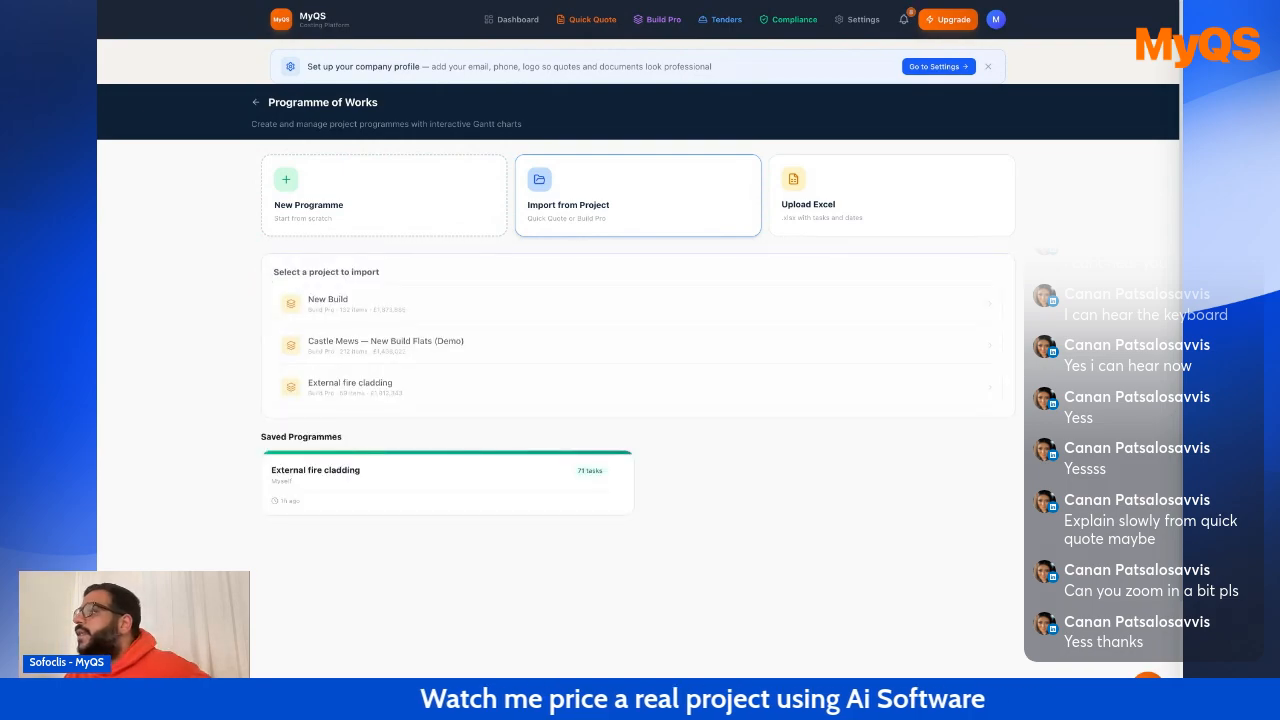
pyautogui.click(431, 307)
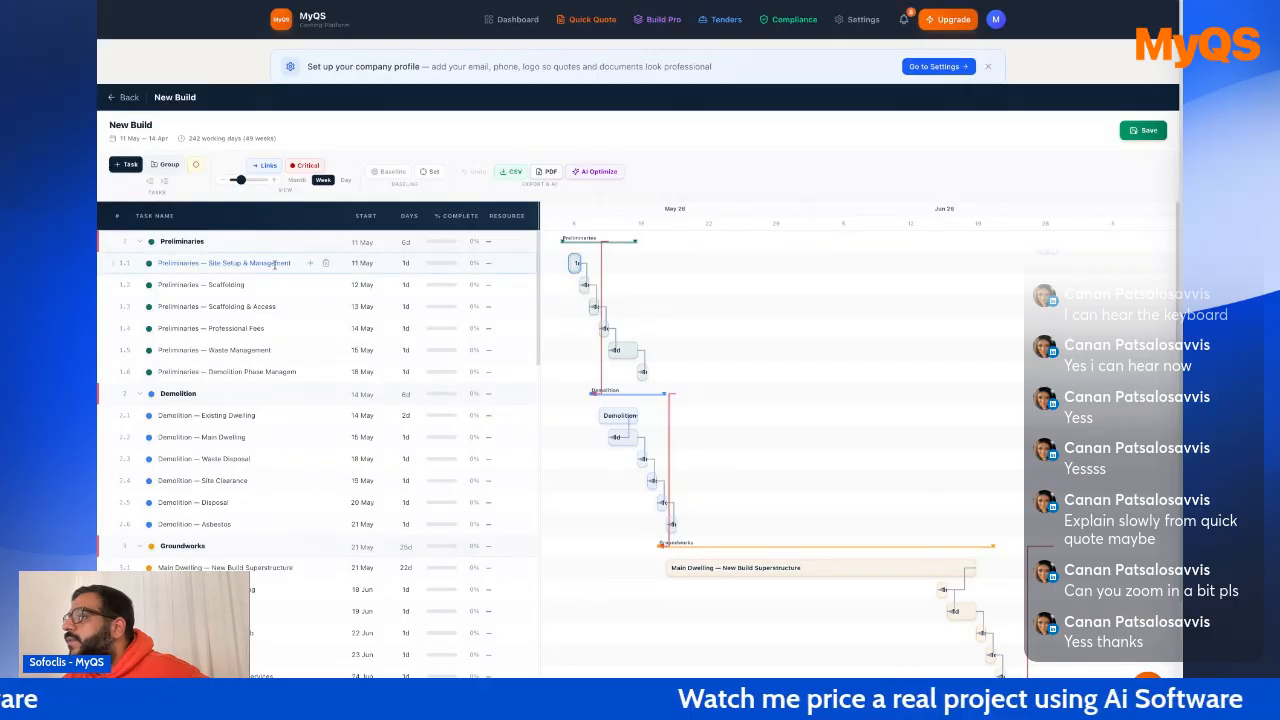
# Examine the New Build programme's task list and view its Gantt timeline at smaller and larger scales.
pyautogui.doubleClick(271, 266)
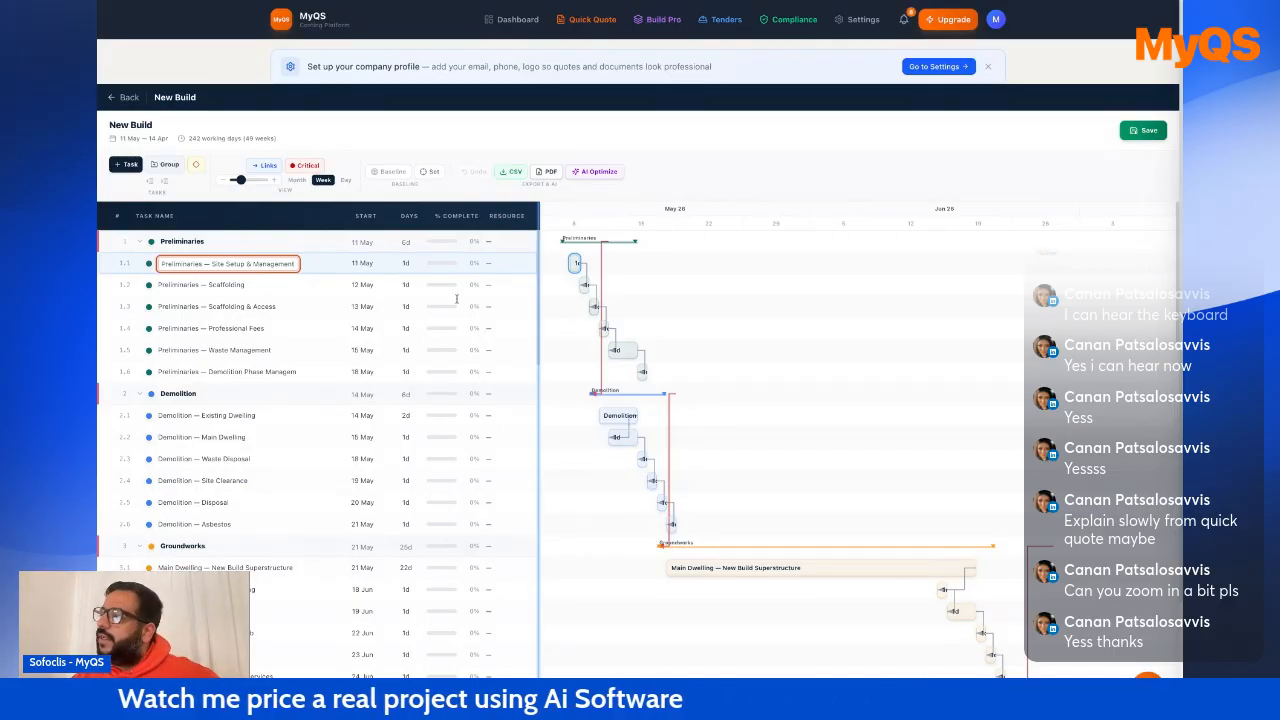
pyautogui.scroll(-4, 366, 360)
pyautogui.scroll(-4, 754, 474)
pyautogui.scroll(3, 754, 474)
pyautogui.scroll(2, 974, 253)
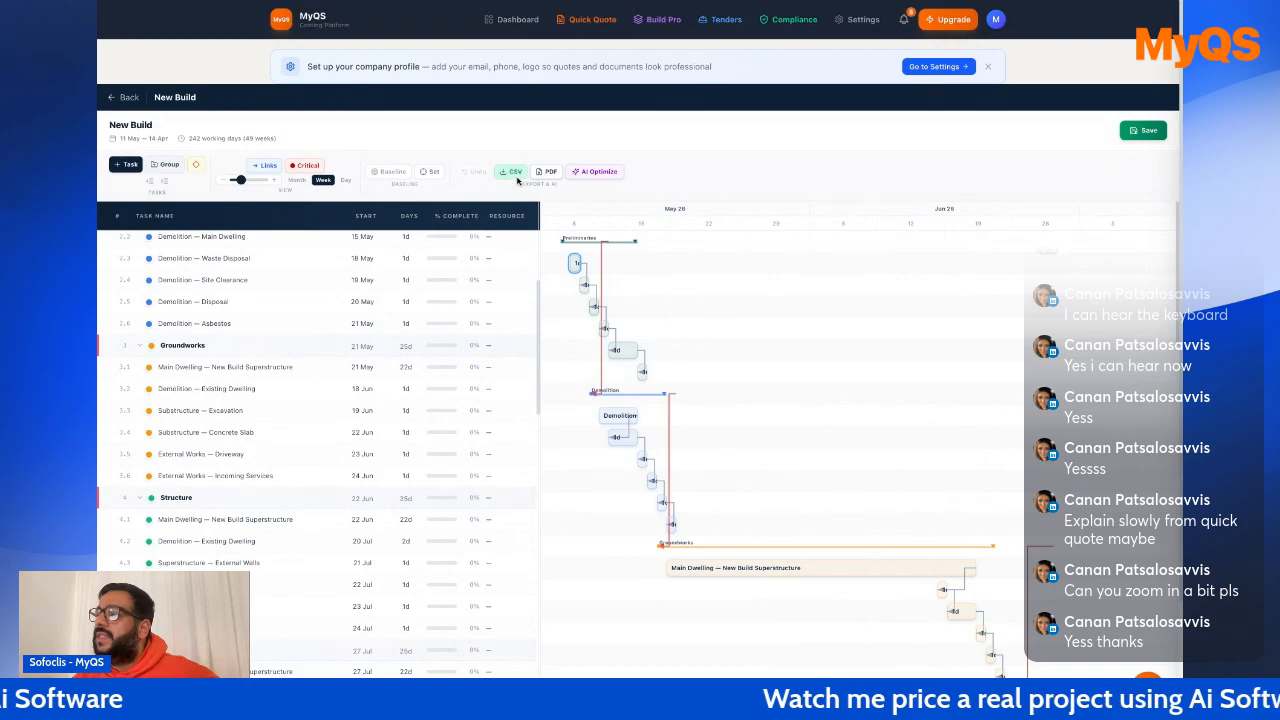
pyautogui.moveTo(244, 182); pyautogui.dragTo(237, 181)
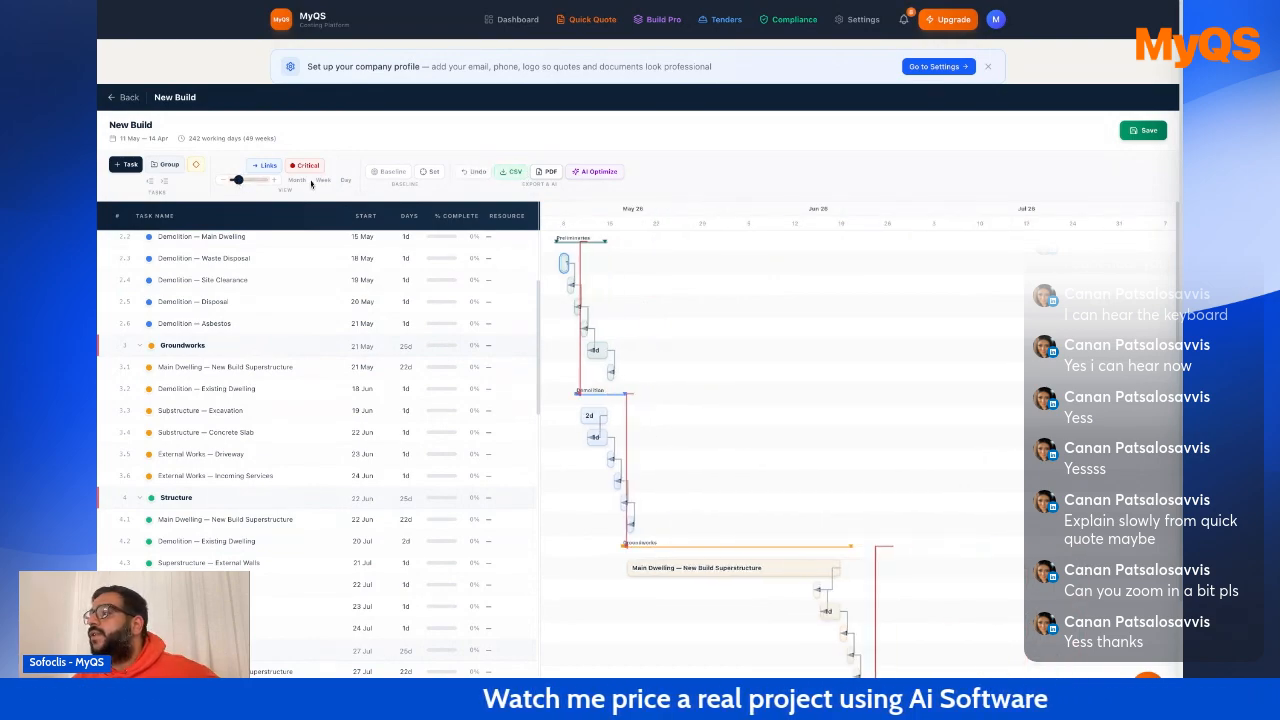
pyautogui.moveTo(237, 180); pyautogui.dragTo(249, 180)
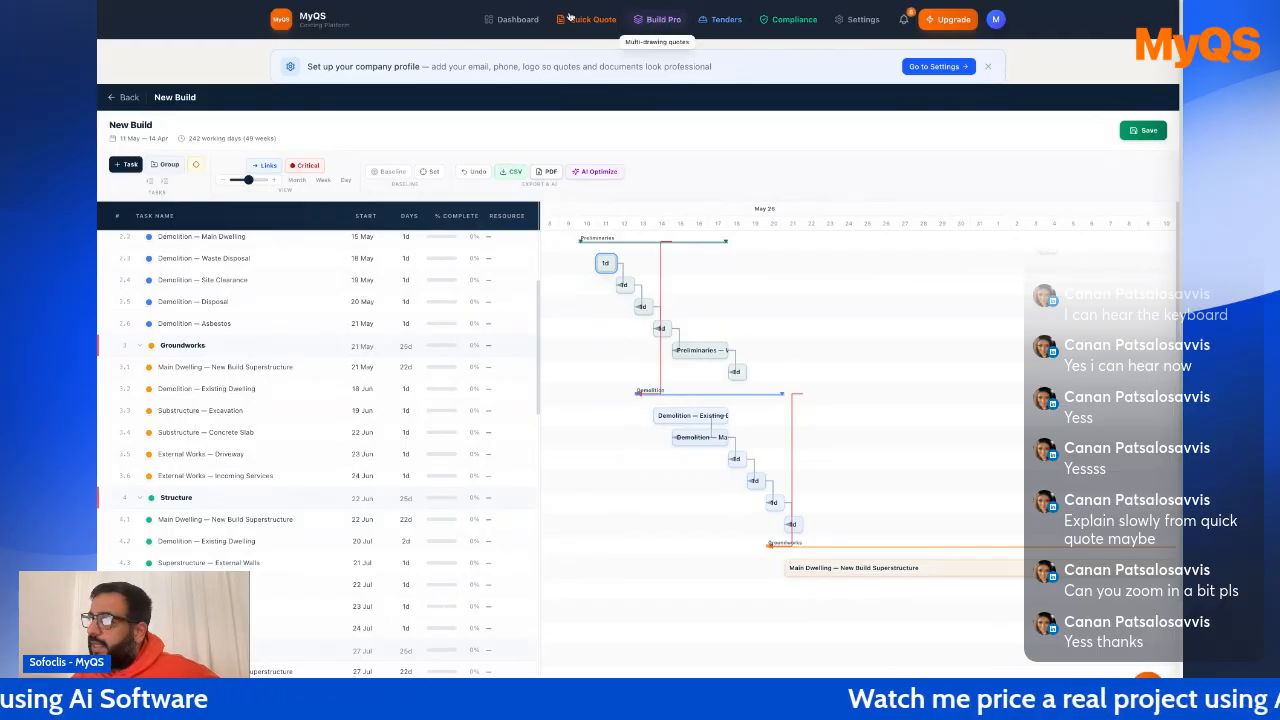
# Return to the dashboard and open the New Build project to view its priced quote.
pyautogui.click(516, 19)
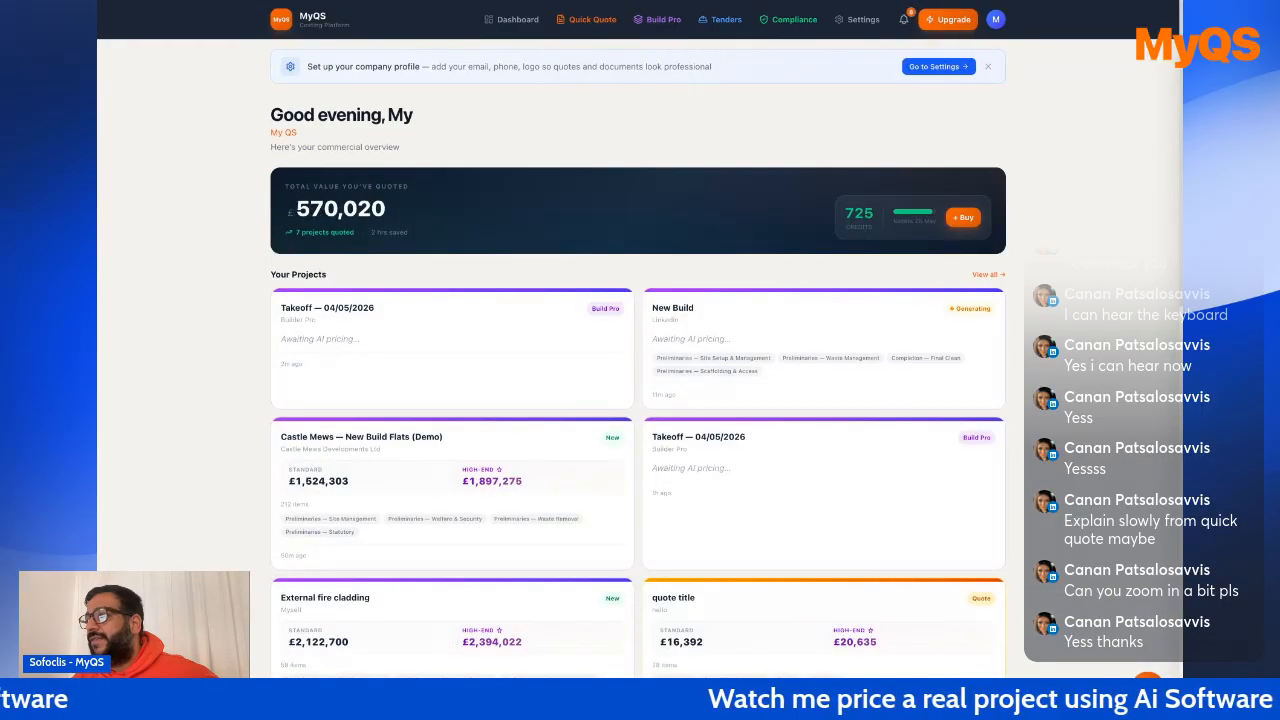
pyautogui.click(913, 330)
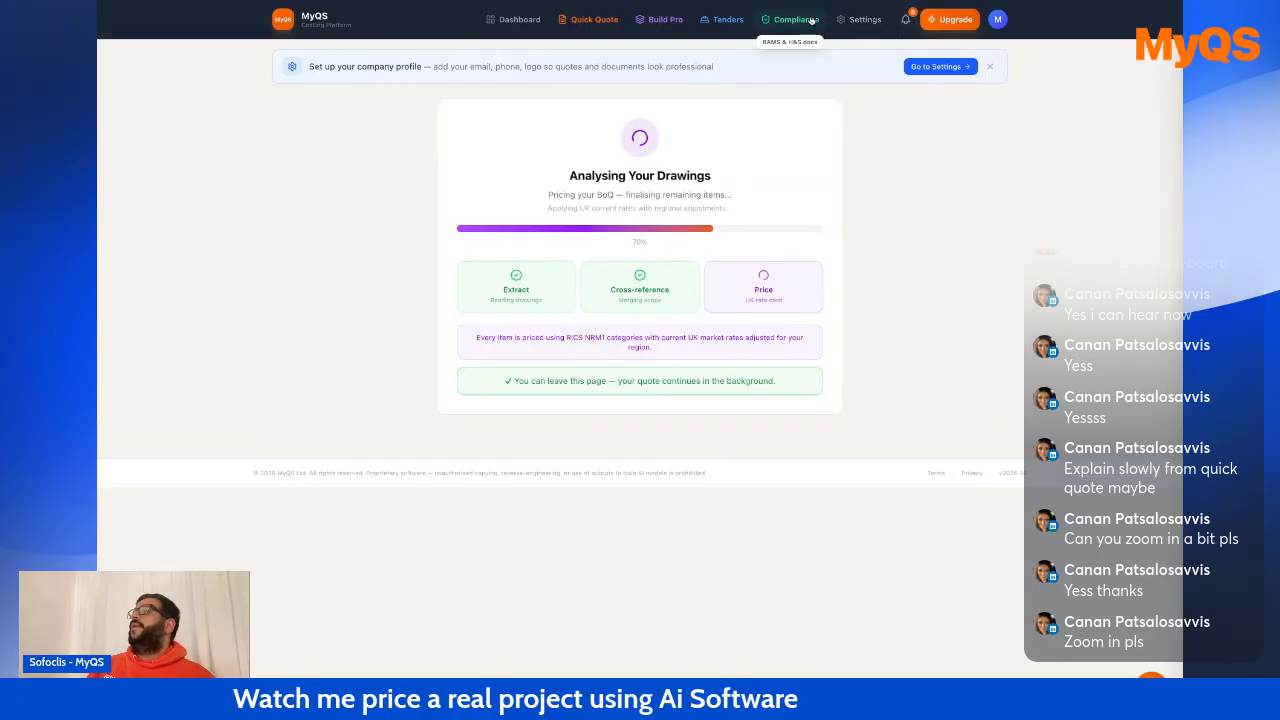
pyautogui.click(738, 21)
pyautogui.click(424, 101)
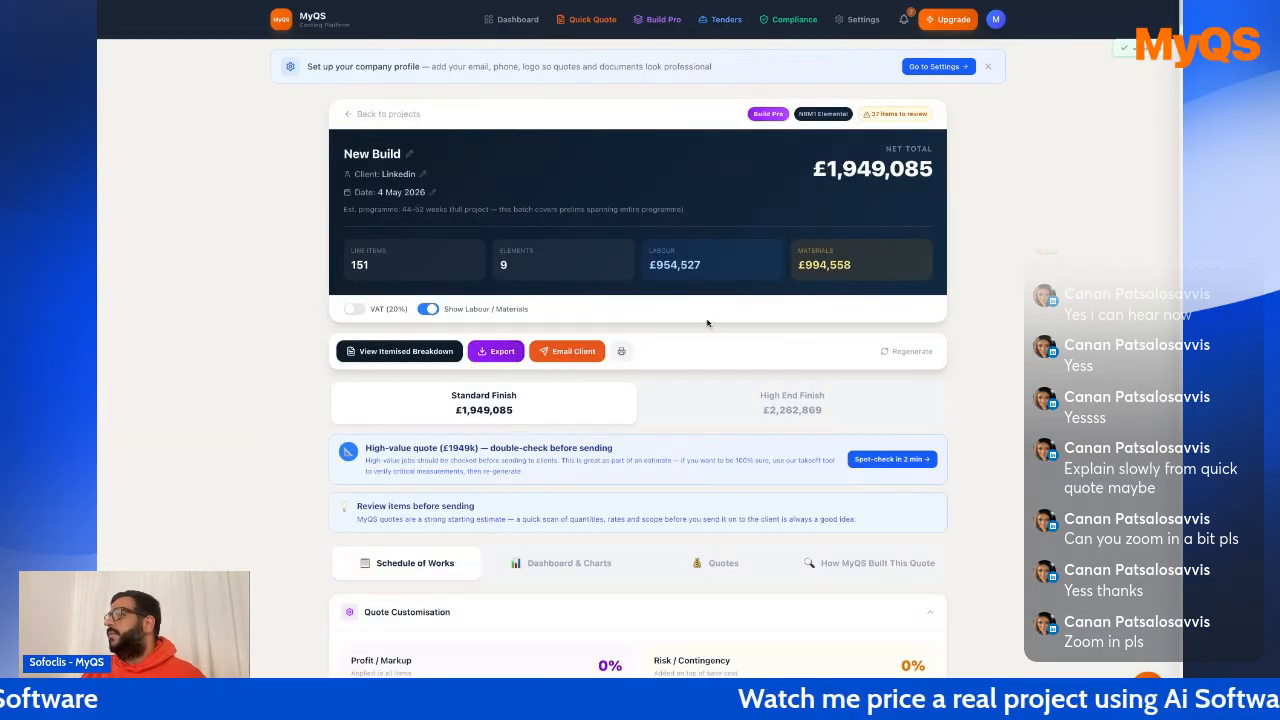
# Examine the quote's customisation settings, scope of works, key assumptions, elemental cost summary and drawing conflicts.
pyautogui.scroll(-2, 549, 418)
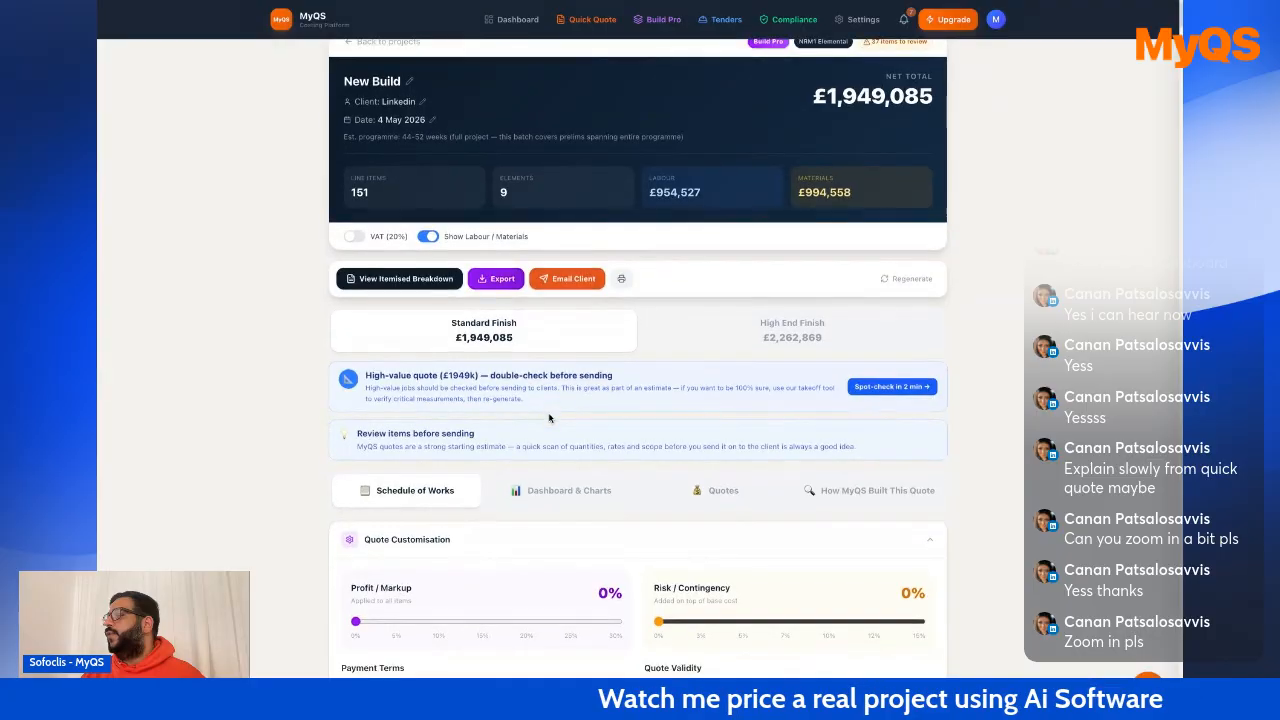
pyautogui.scroll(-1, 638, 380)
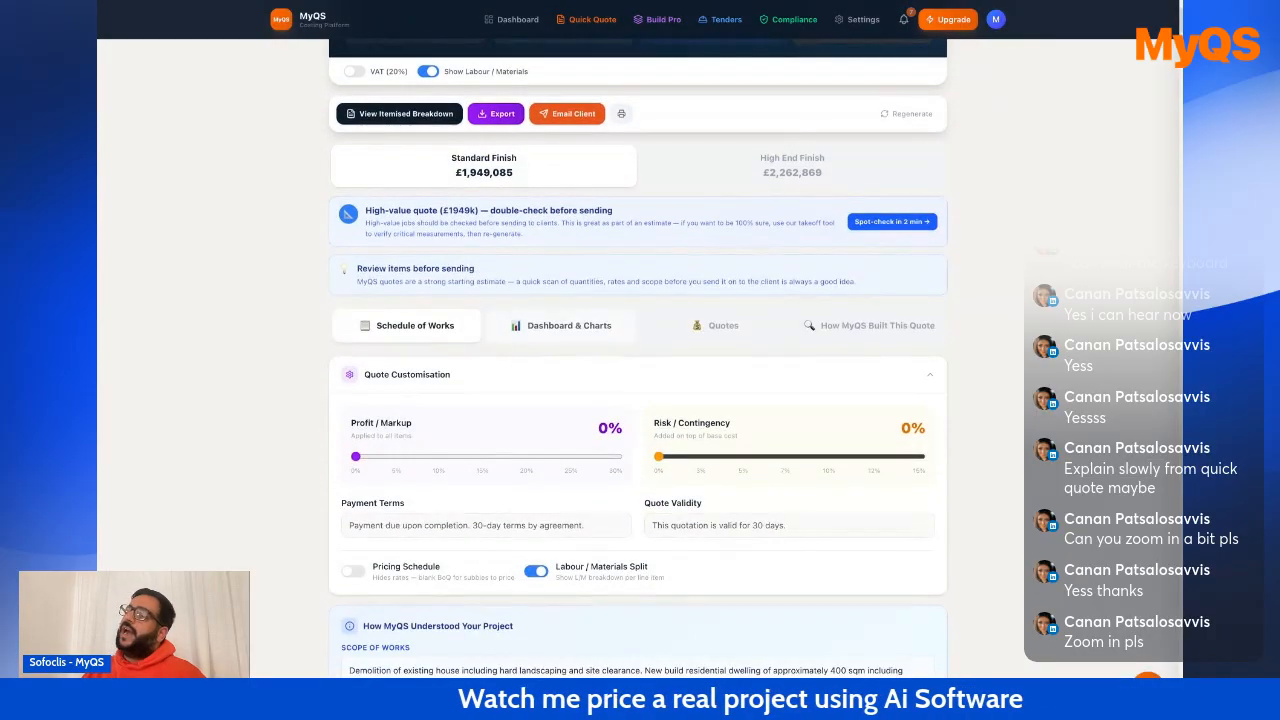
pyautogui.scroll(-1, 638, 380)
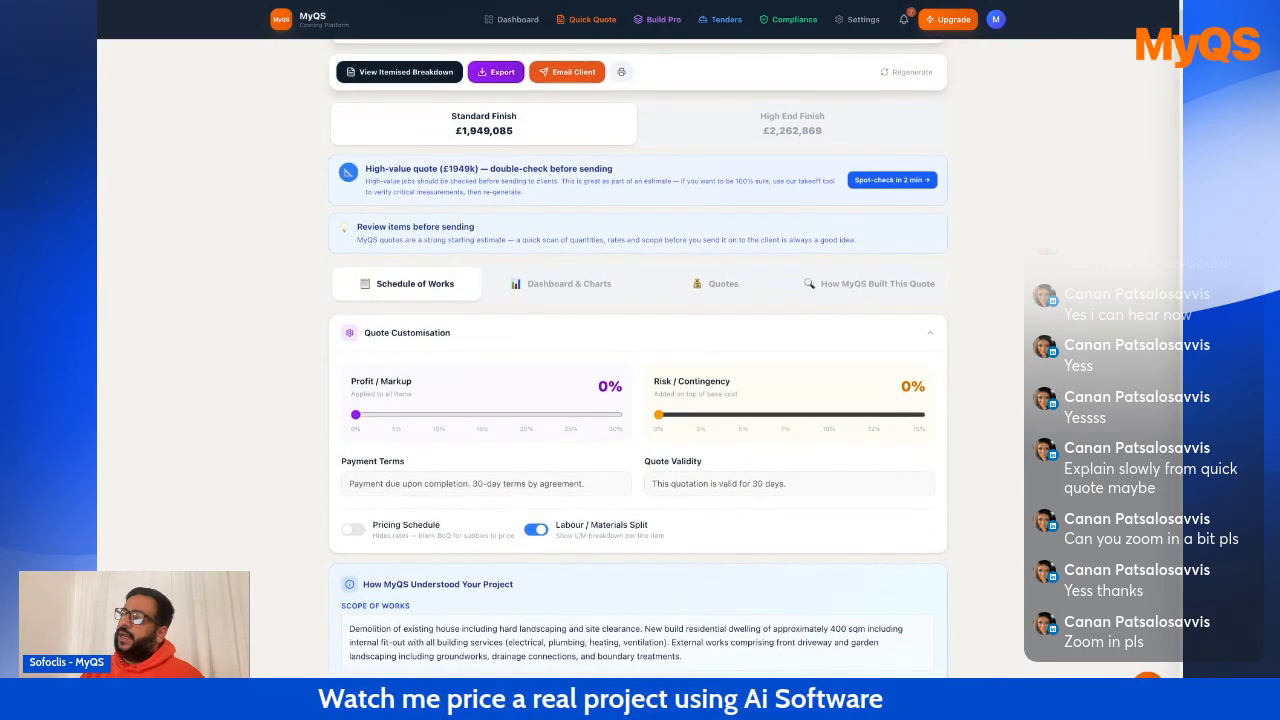
pyautogui.scroll(-3, 638, 380)
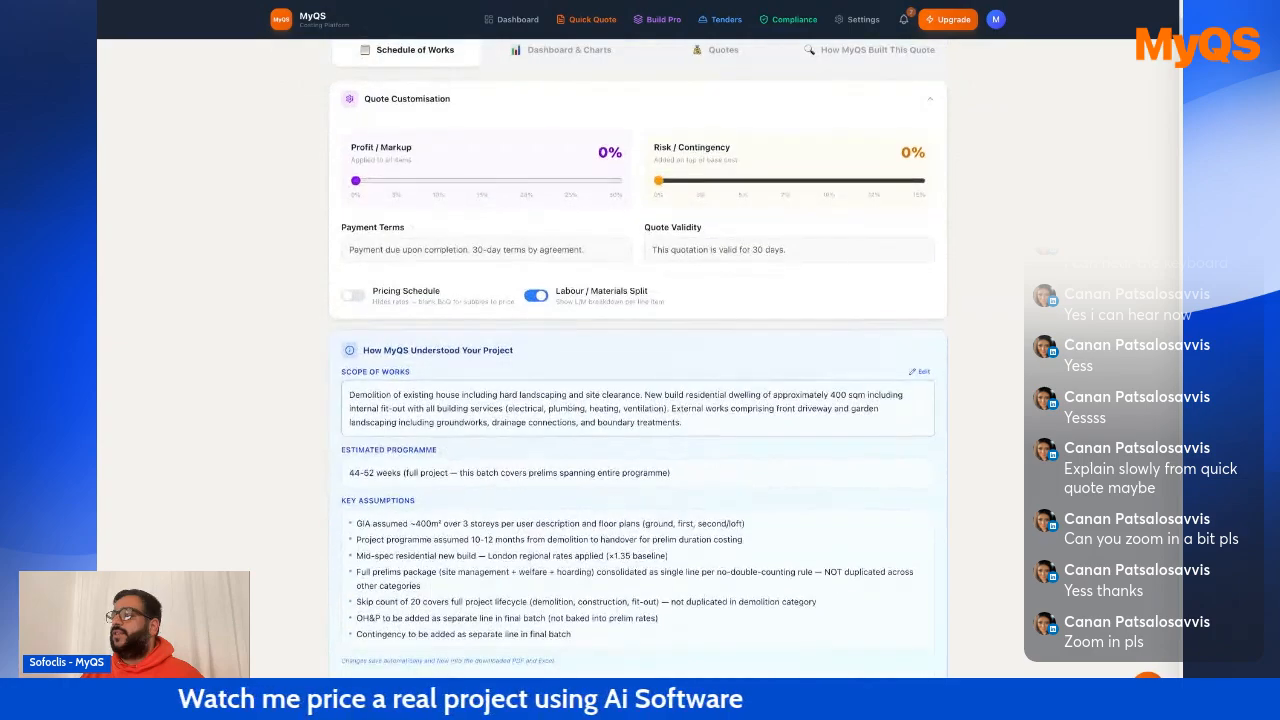
pyautogui.scroll(1, 638, 380)
pyautogui.scroll(-5, 640, 400)
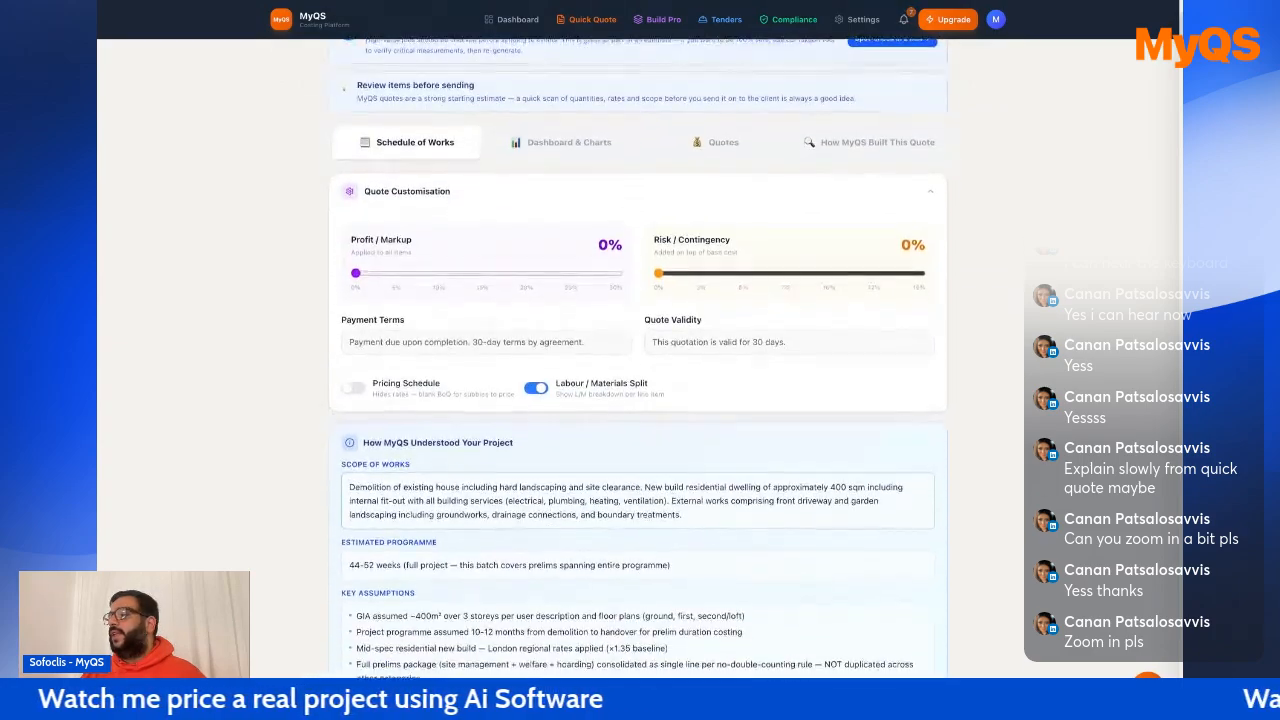
pyautogui.scroll(-4, 535, 424)
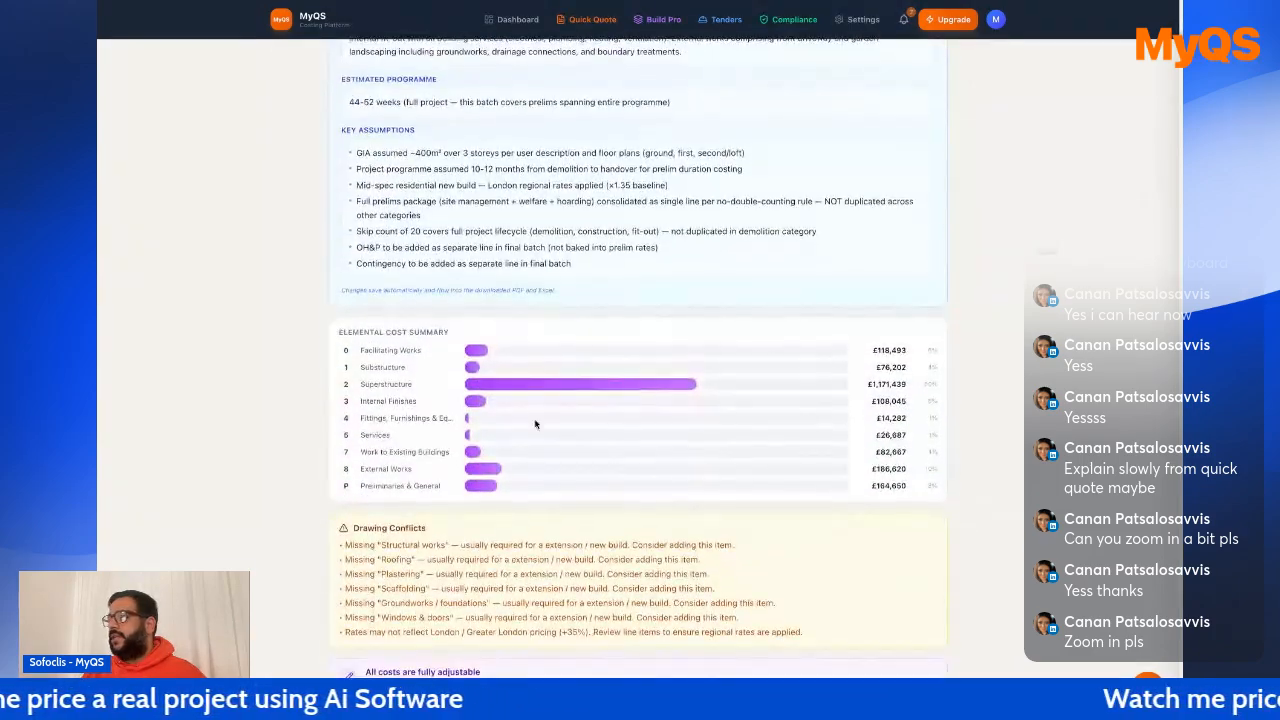
# Examine the demolition and site clearance line items under Facilitating Works, and return to the New Build quote summary.
pyautogui.scroll(-2, 535, 424)
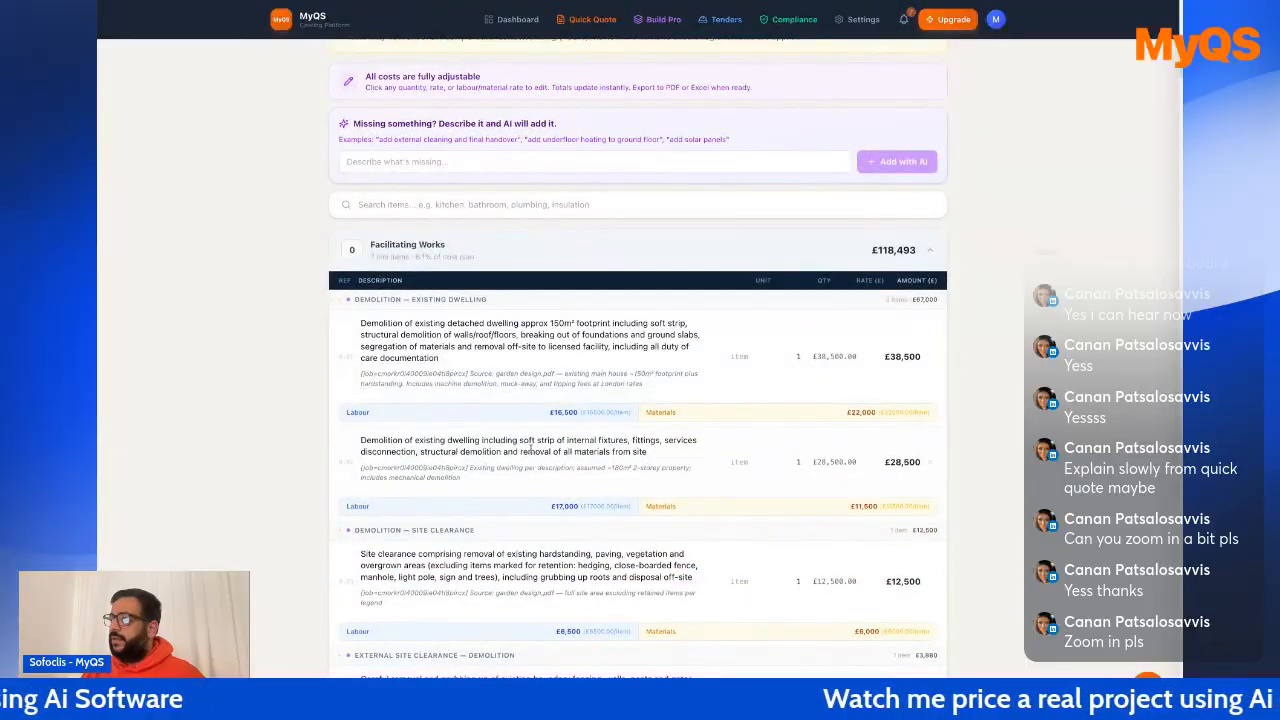
pyautogui.scroll(-1, 531, 447)
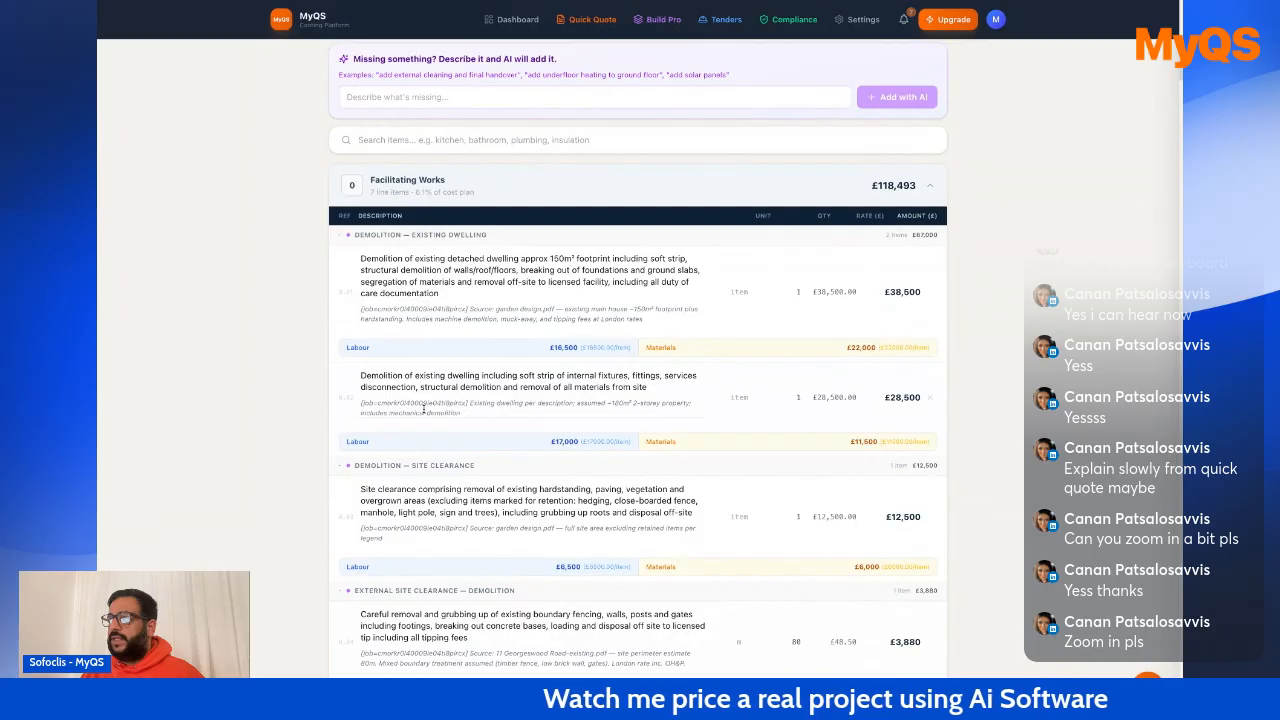
pyautogui.scroll(-1, 423, 408)
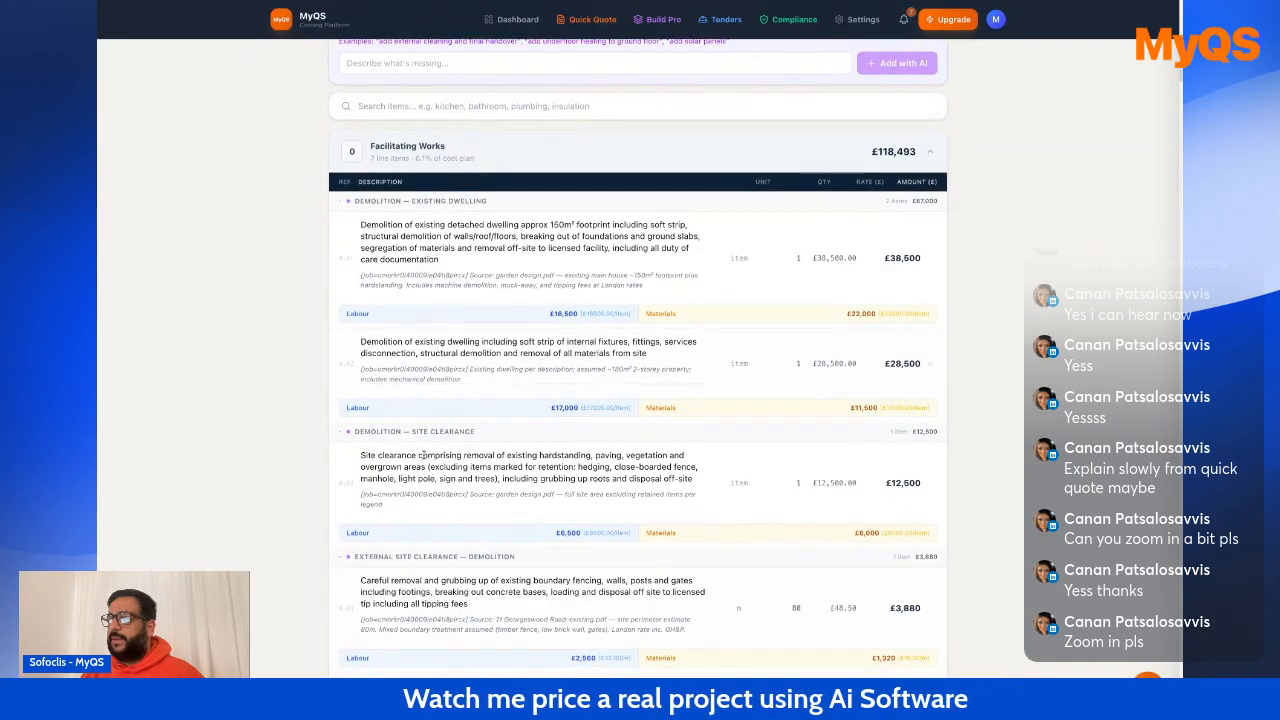
pyautogui.scroll(-1, 454, 506)
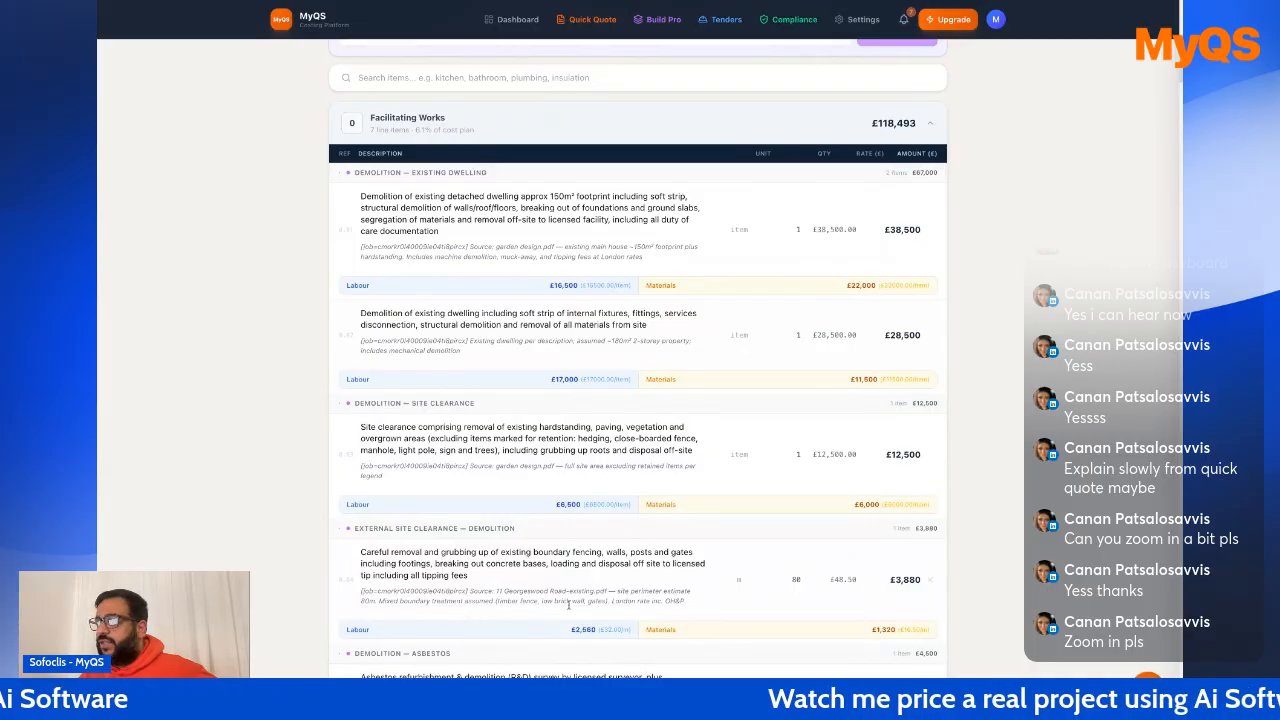
pyautogui.scroll(-1, 569, 610)
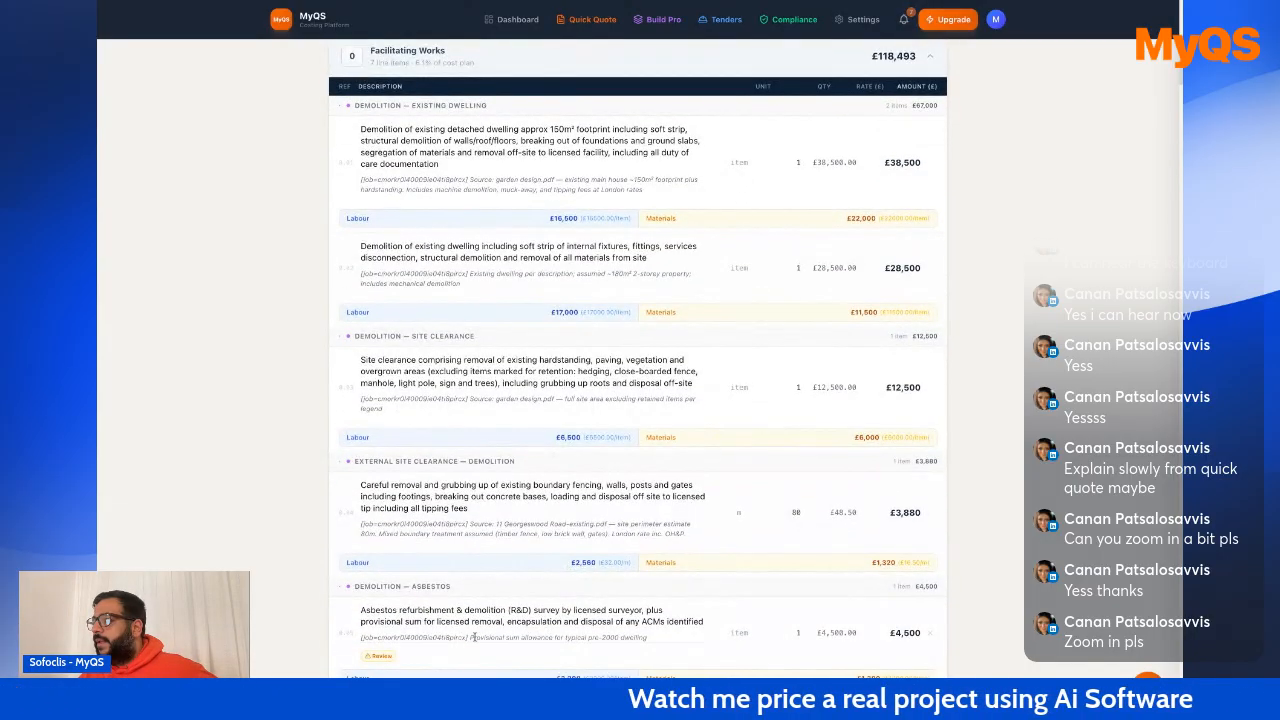
pyautogui.scroll(5, 500, 488)
pyautogui.scroll(10, 500, 488)
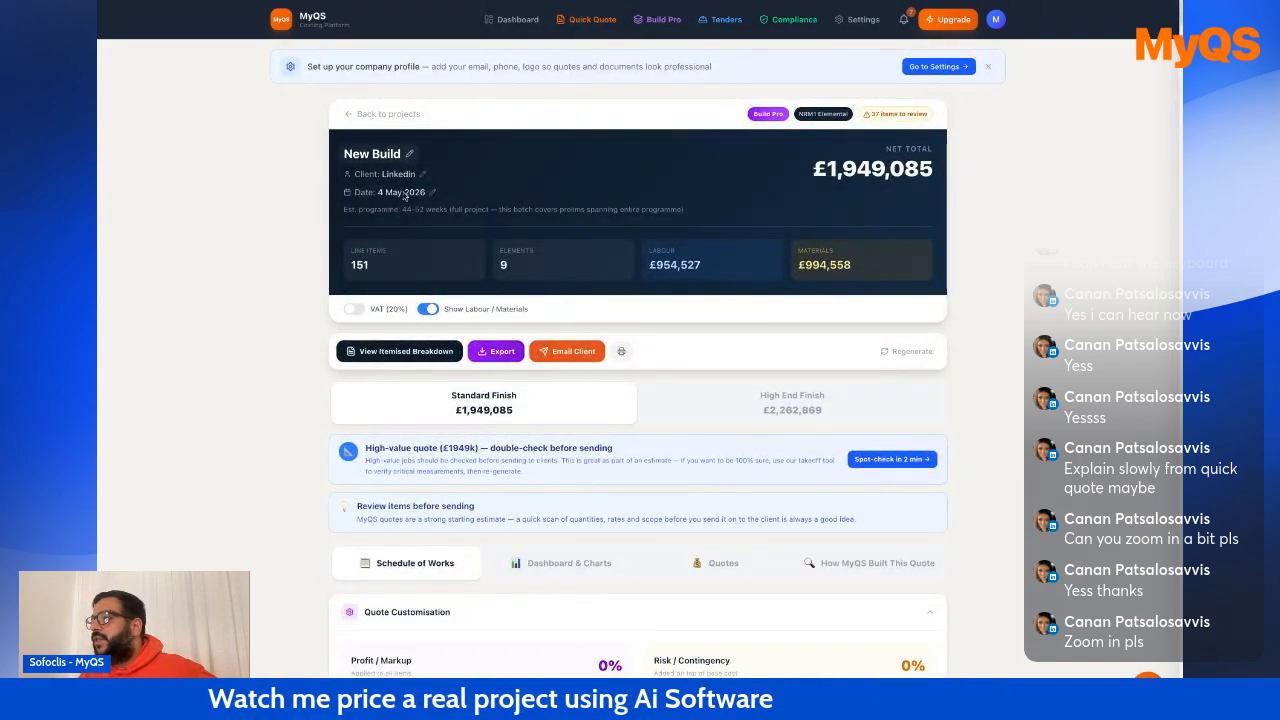
pyautogui.scroll(-1, 410, 209)
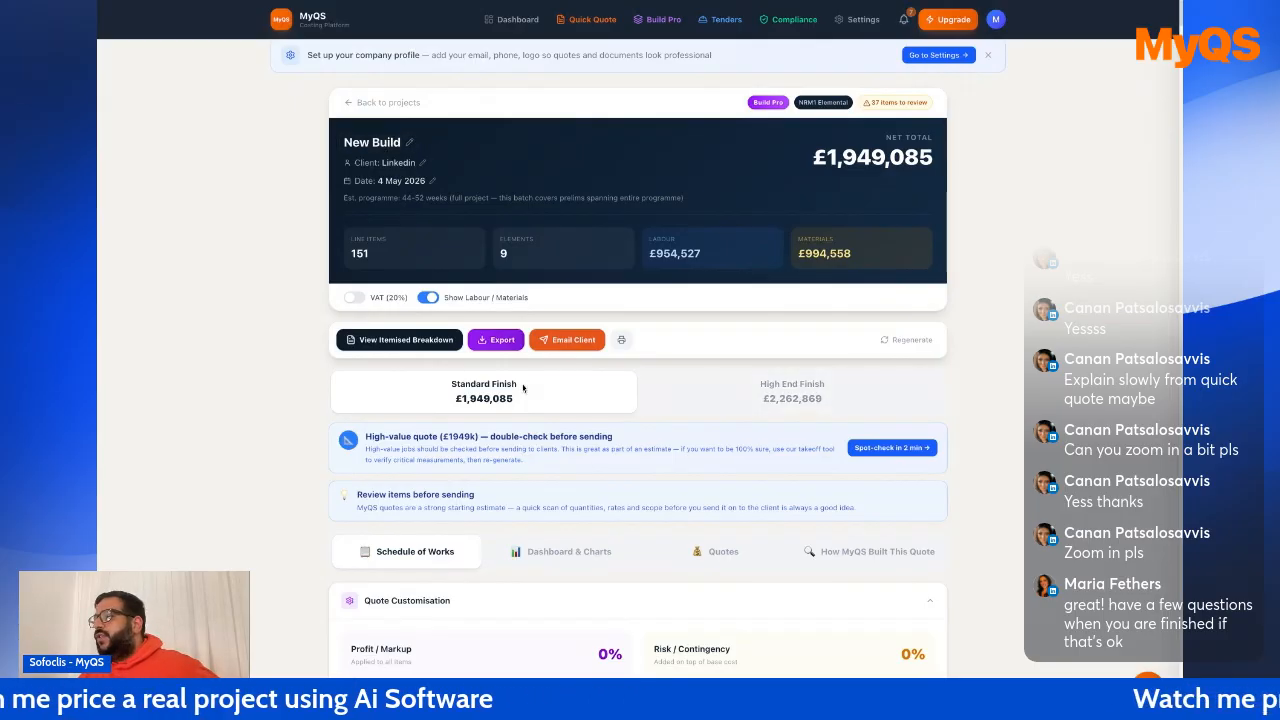
# Open the New Build quote's dashboard and charts, and examine the cost by category and resource cost breakdown.
pyautogui.scroll(-2, 522, 388)
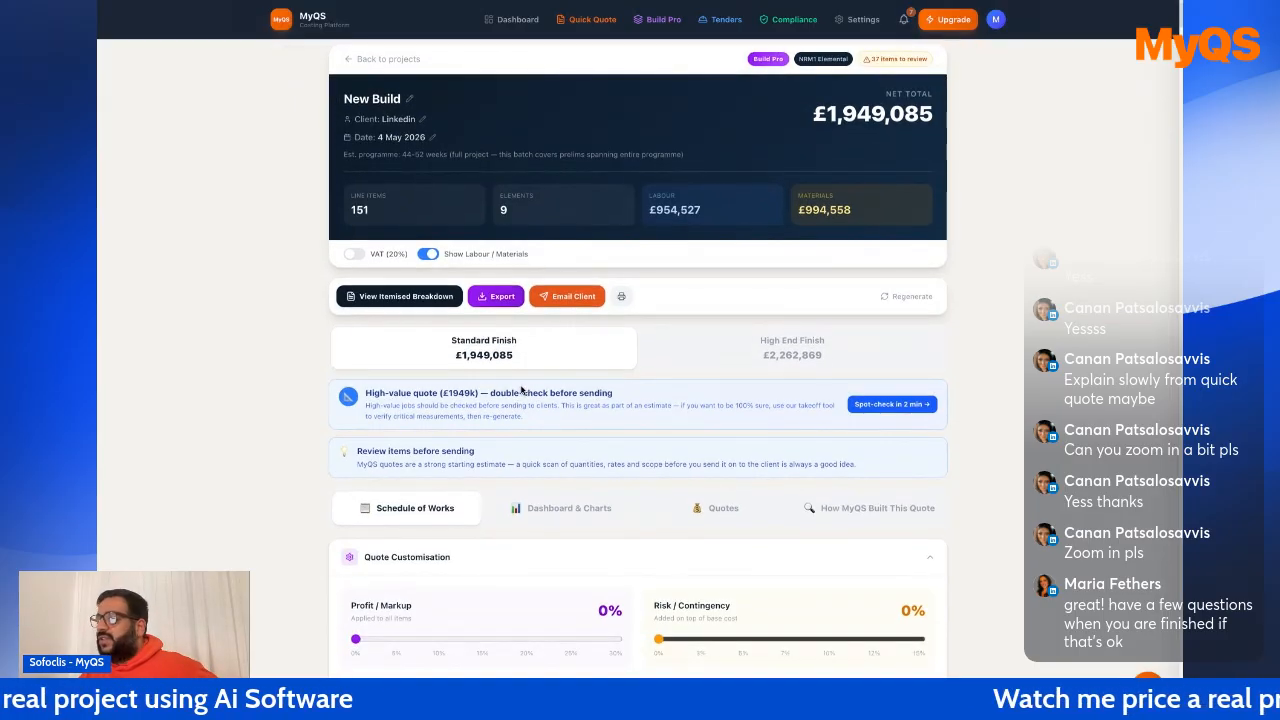
pyautogui.scroll(-4, 501, 375)
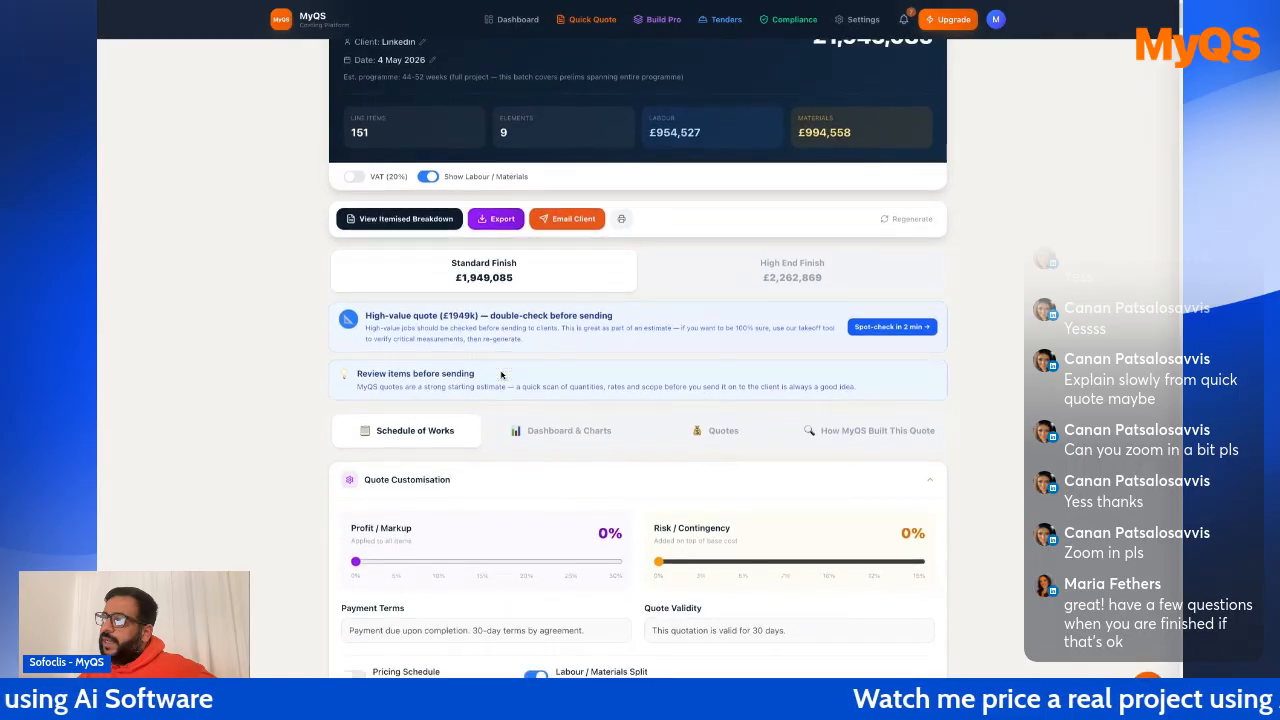
pyautogui.scroll(-1, 497, 390)
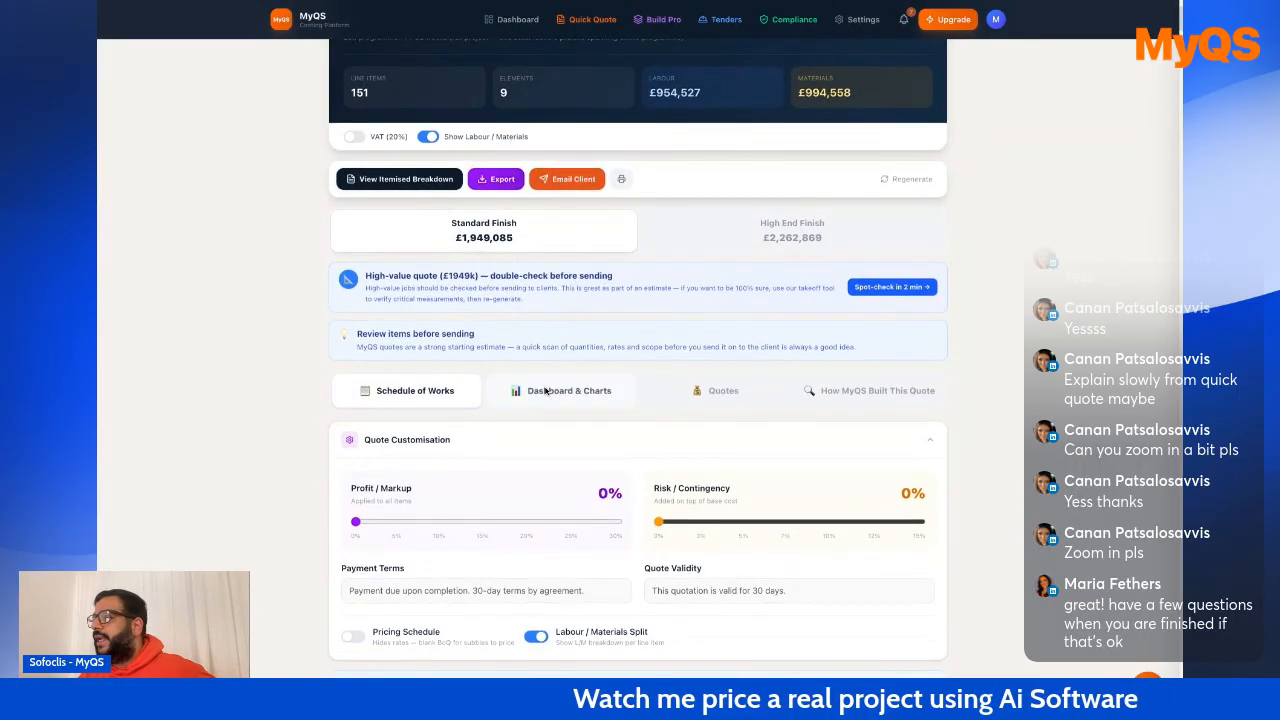
pyautogui.scroll(-1, 449, 402)
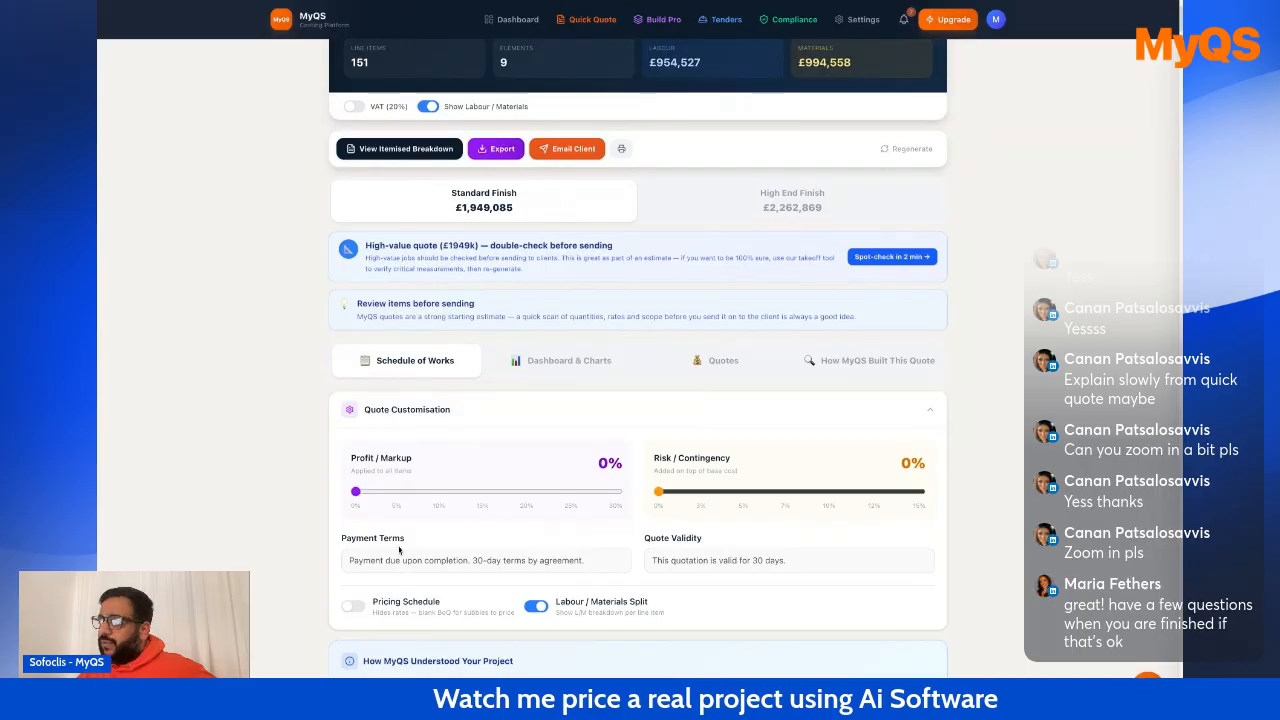
pyautogui.click(547, 362)
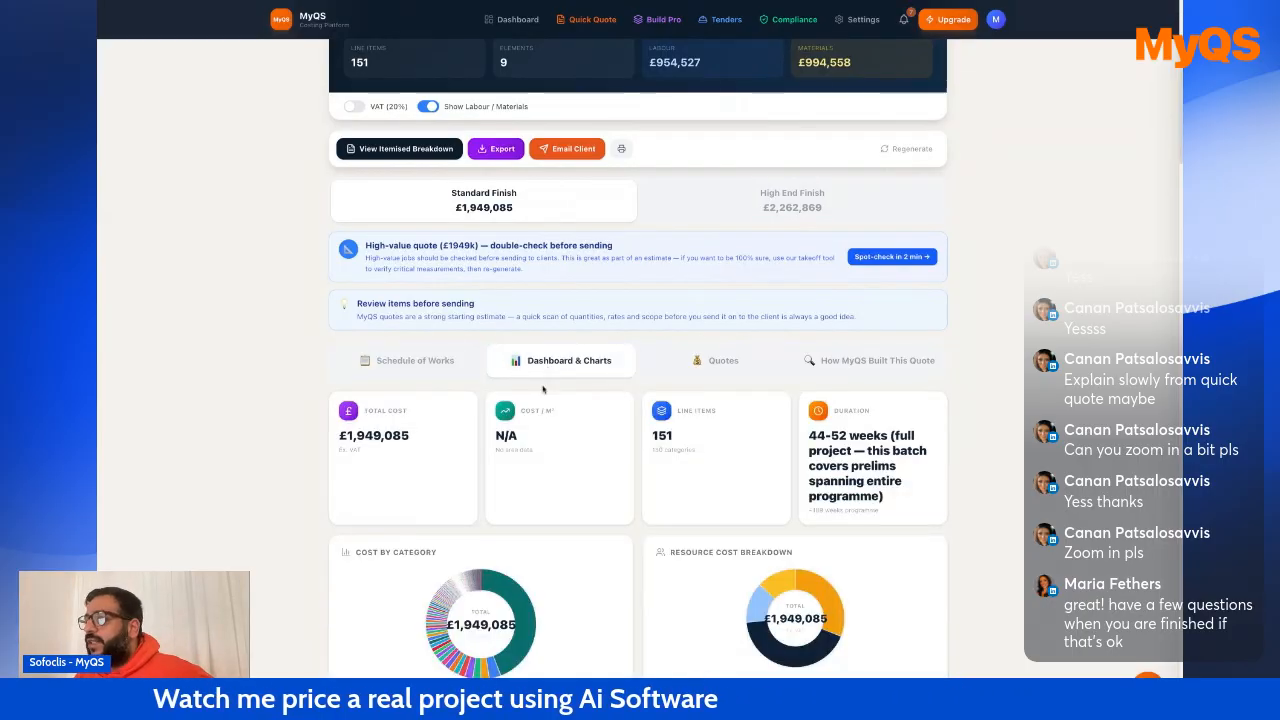
pyautogui.scroll(-1, 755, 444)
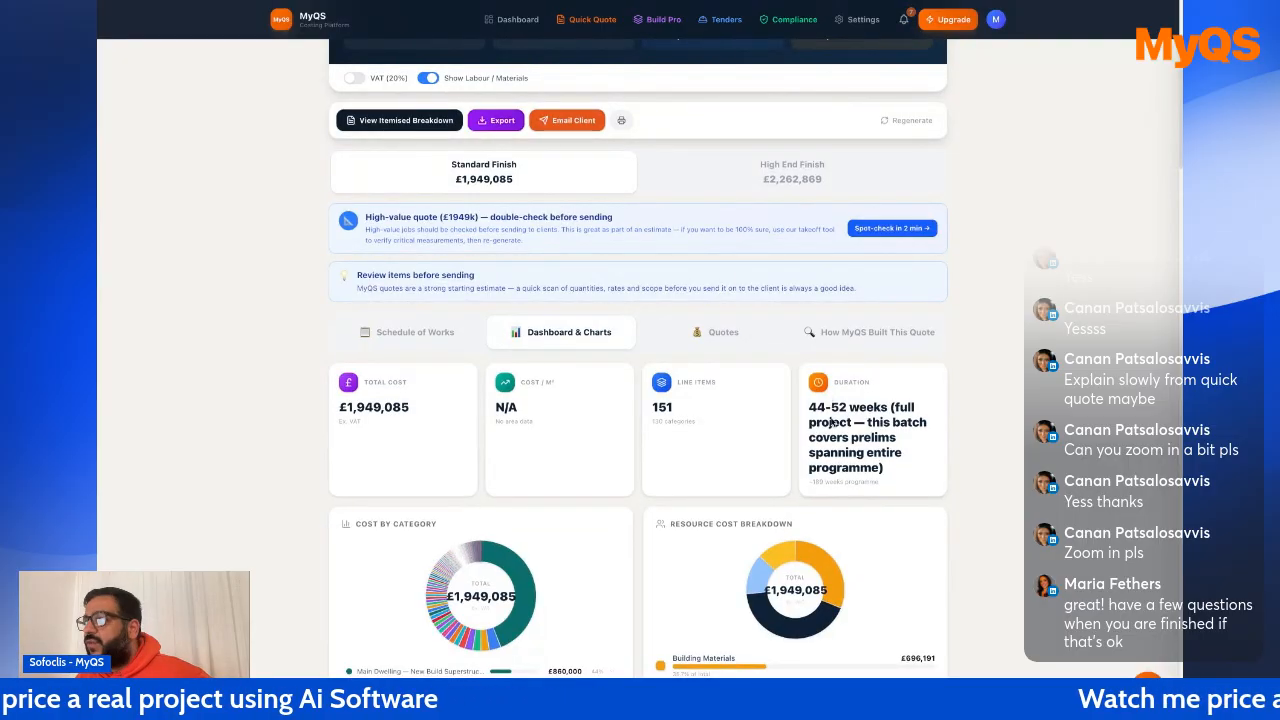
pyautogui.scroll(-1, 583, 444)
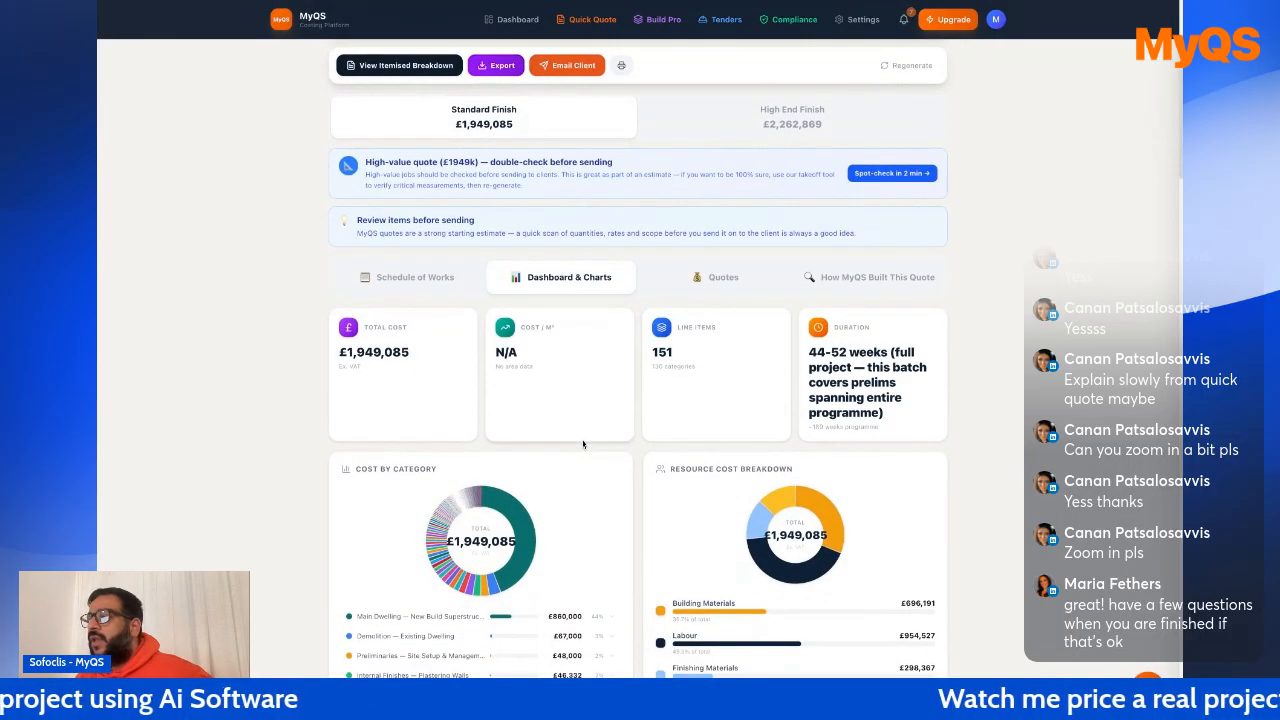
pyautogui.scroll(-1, 583, 444)
pyautogui.scroll(-1, 638, 400)
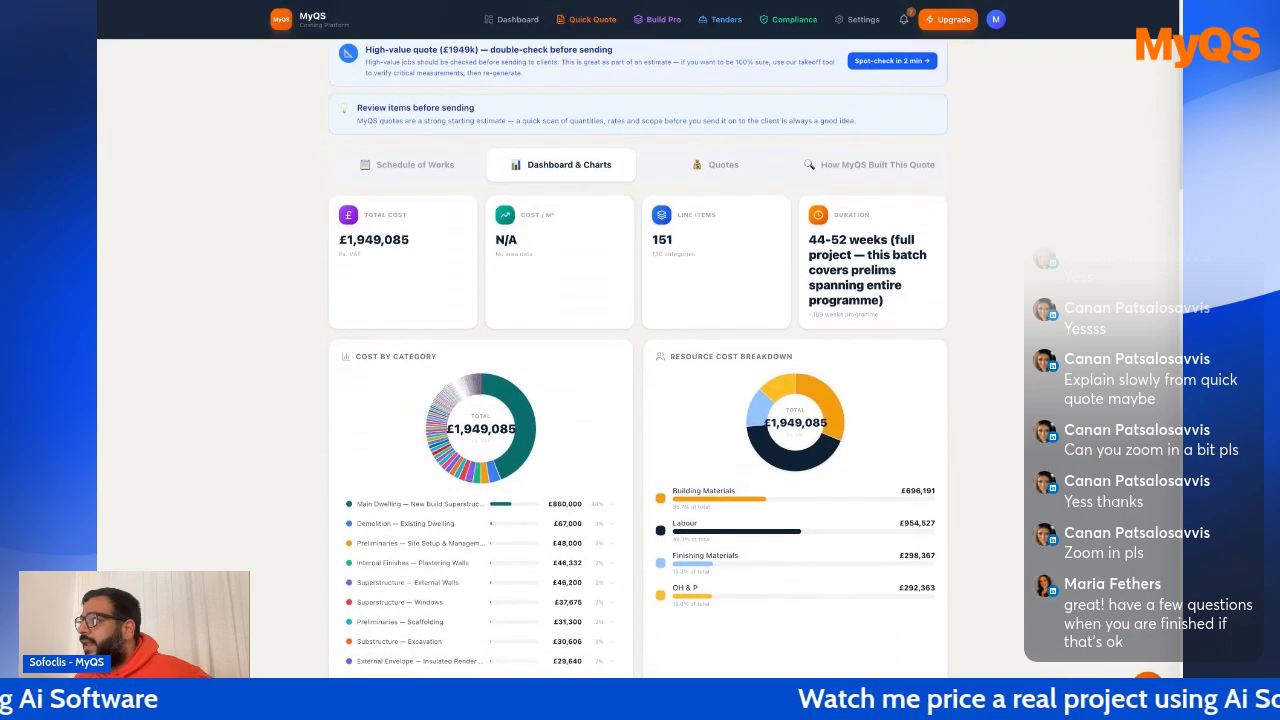
pyautogui.scroll(-7, 638, 400)
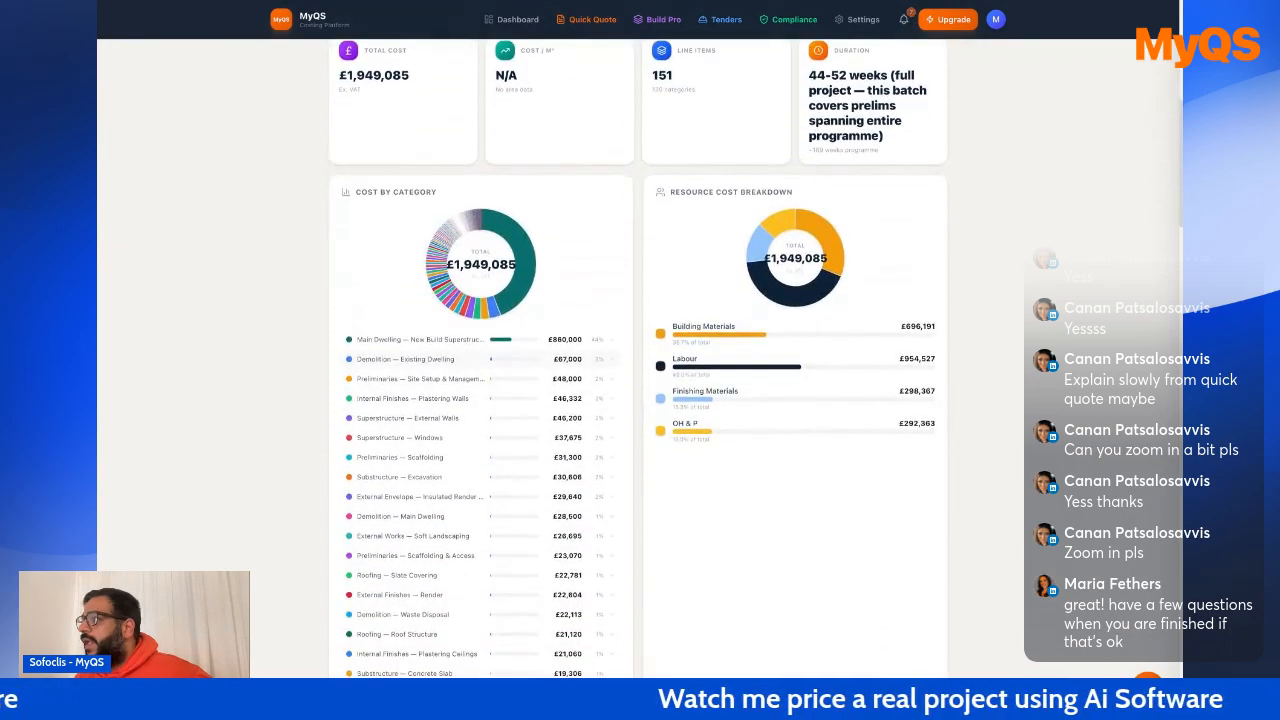
pyautogui.scroll(-10, 459, 440)
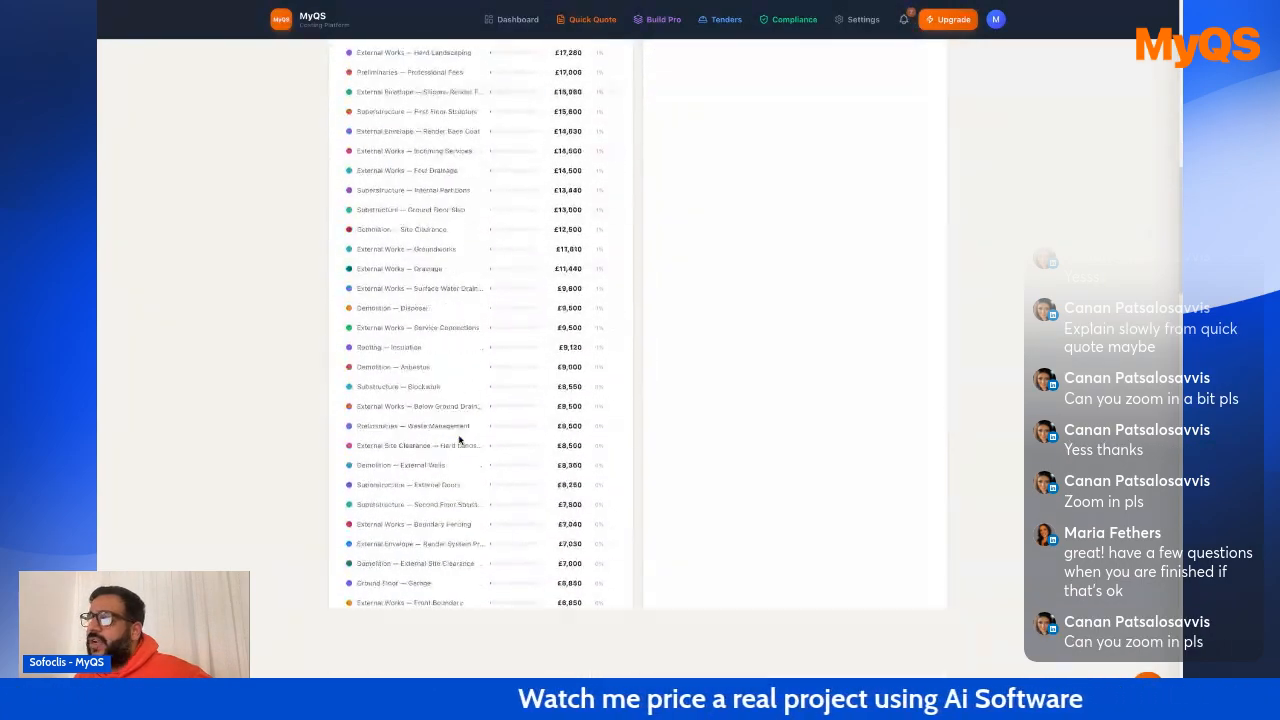
pyautogui.scroll(-20, 459, 440)
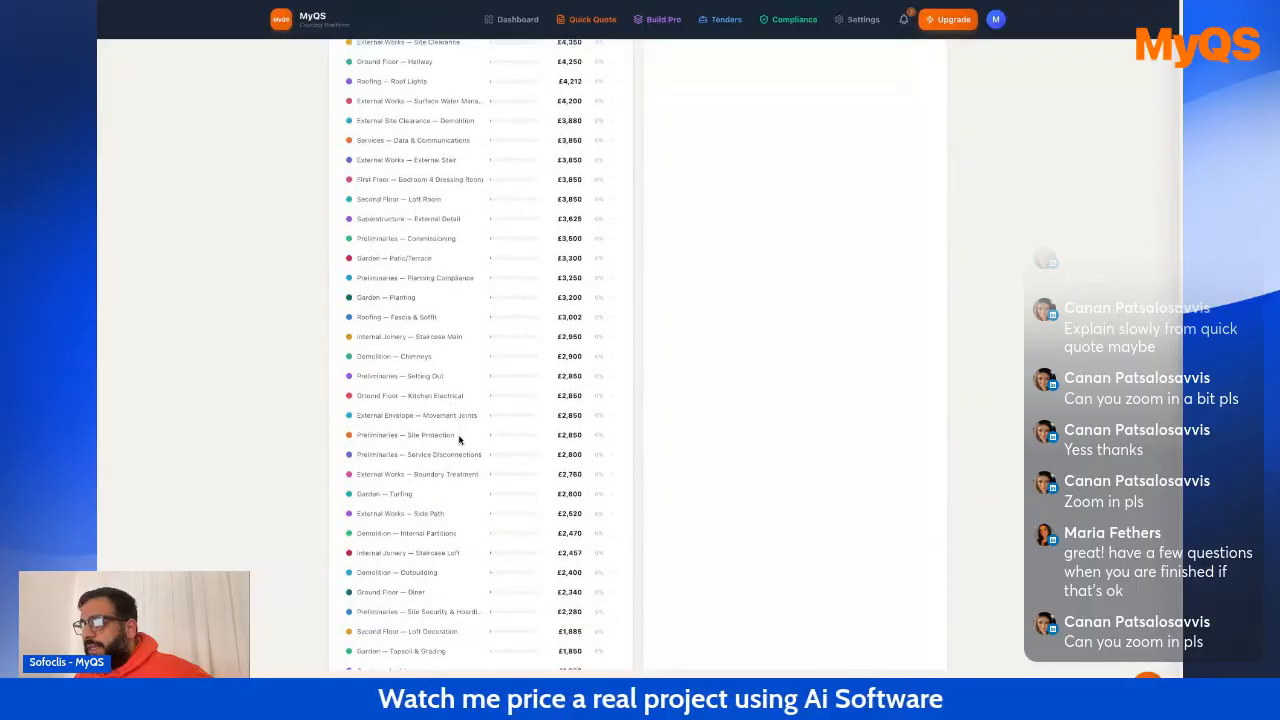
# Examine the quote's programme timeline across all trades, from Preliminaries through to Snagging.
pyautogui.scroll(-15, 459, 440)
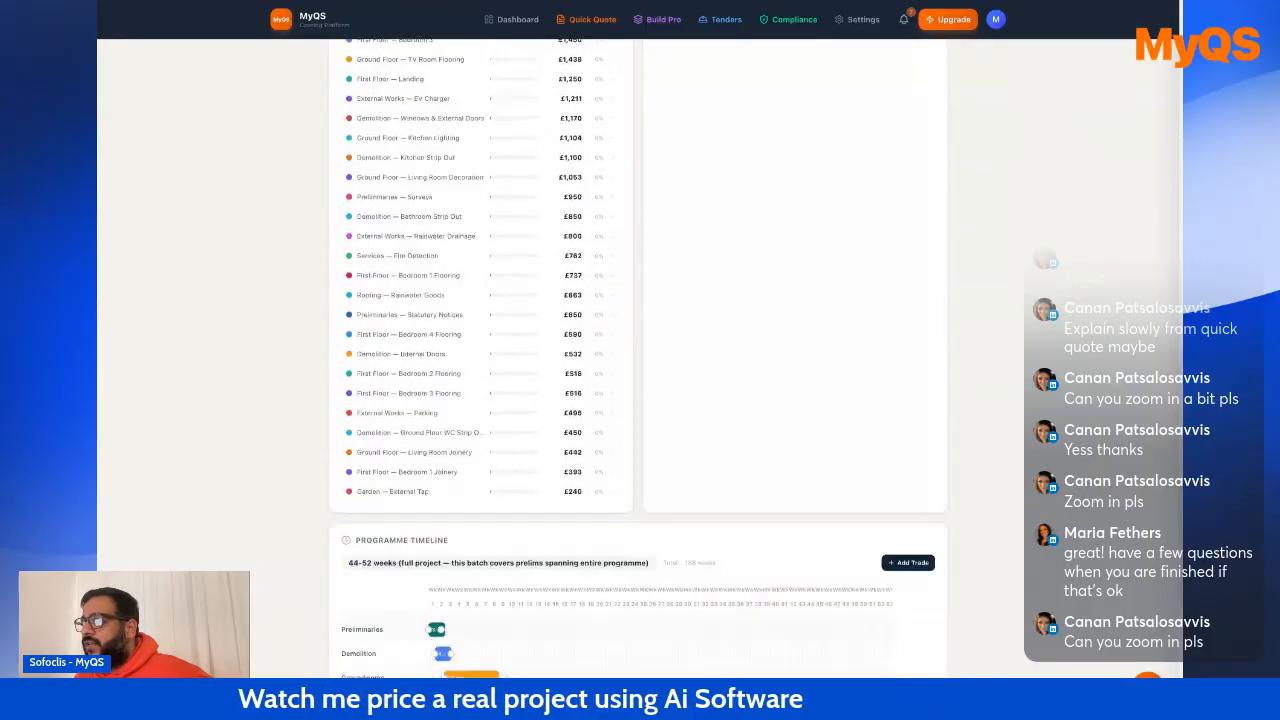
pyautogui.scroll(-3, 459, 440)
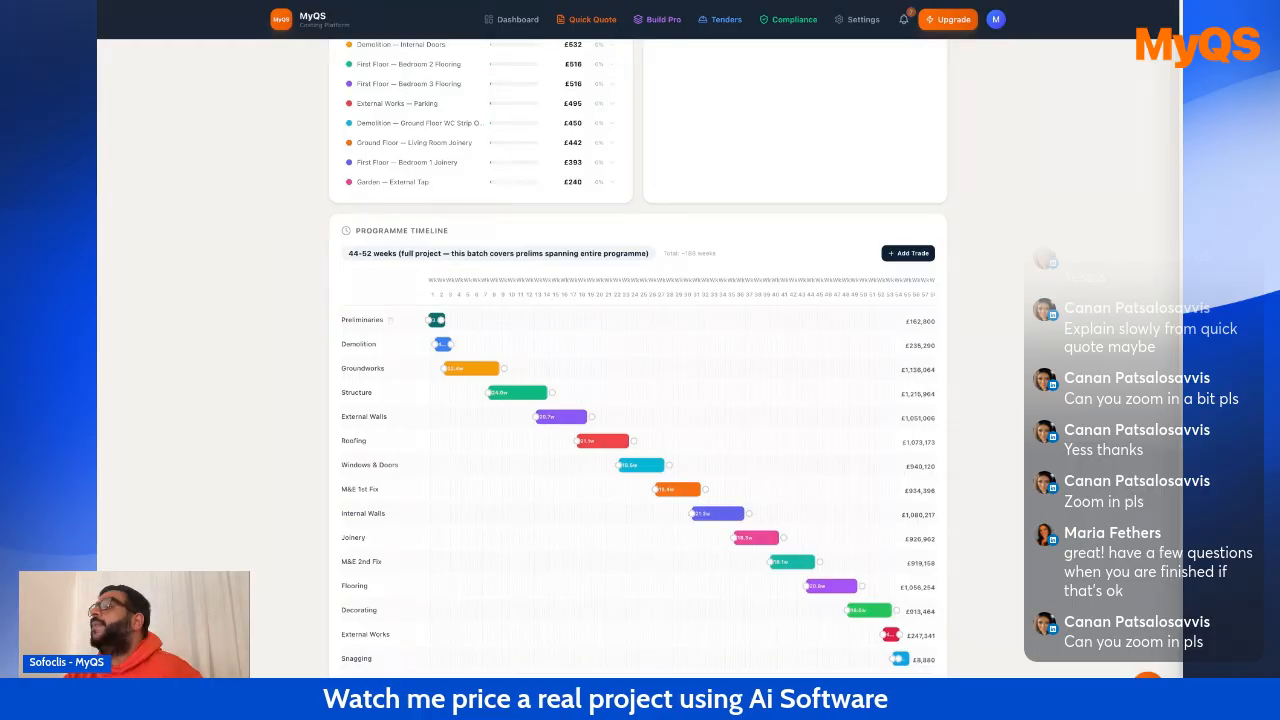
pyautogui.scroll(-1, 369, 412)
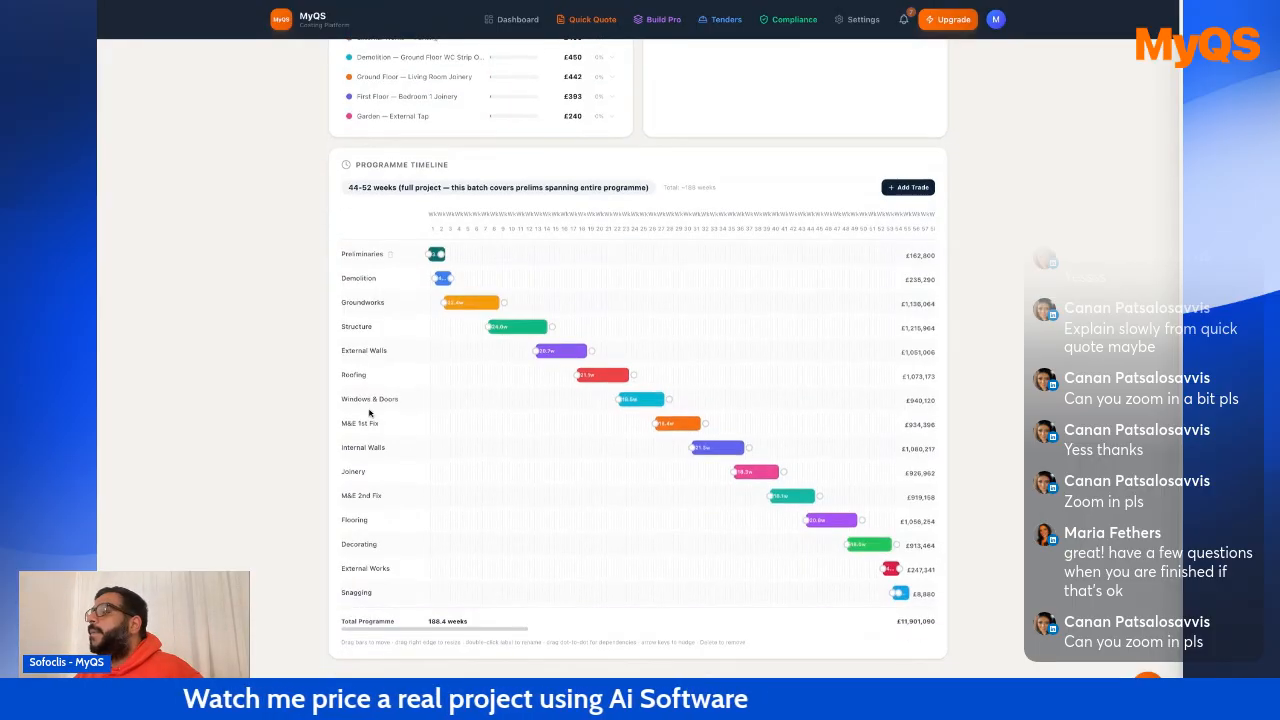
pyautogui.scroll(-1, 369, 412)
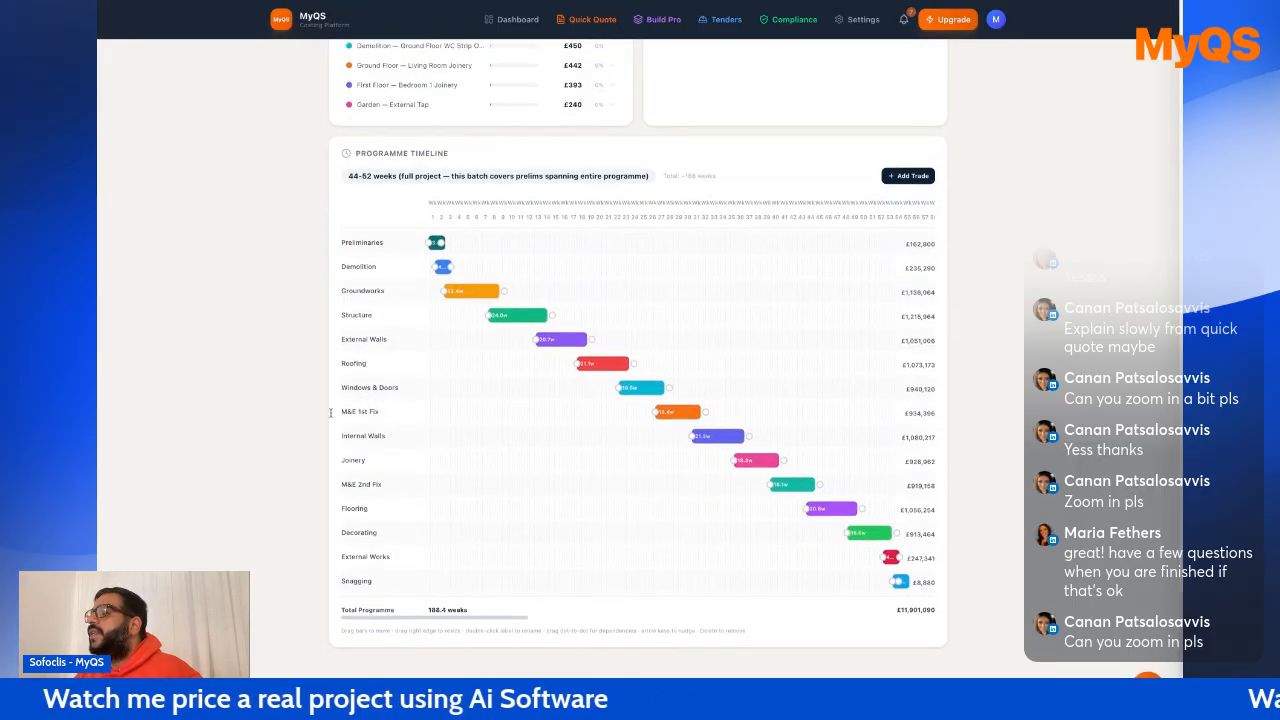
# Open the explanation of how MyQS built the quote and check the file names of the drawings it read.
pyautogui.scroll(10, 330, 412)
pyautogui.scroll(15, 543, 478)
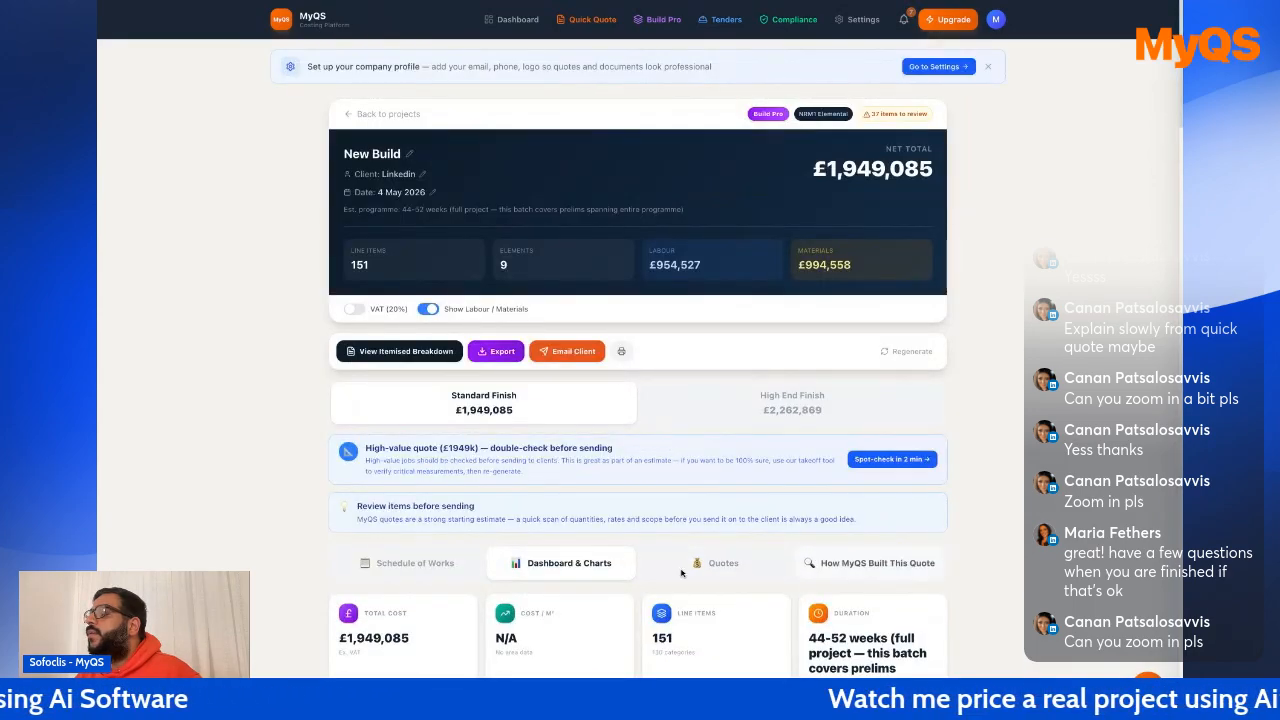
pyautogui.scroll(-2, 603, 573)
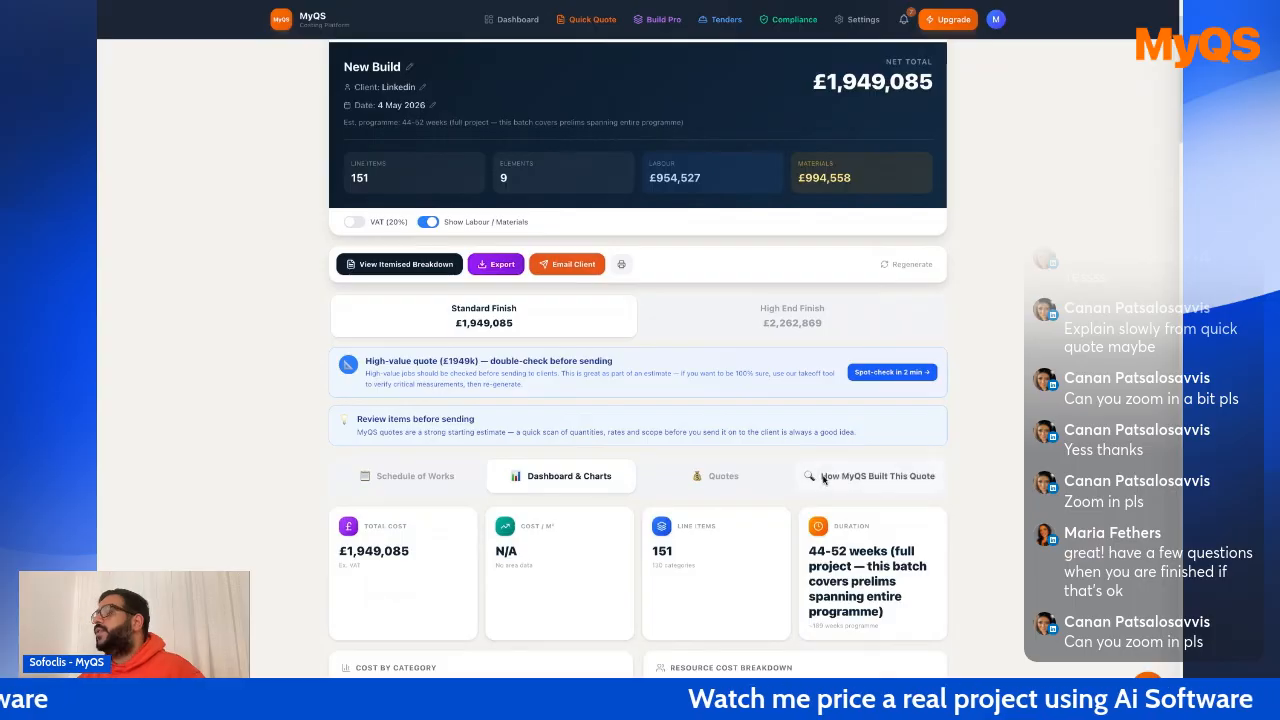
pyautogui.click(823, 477)
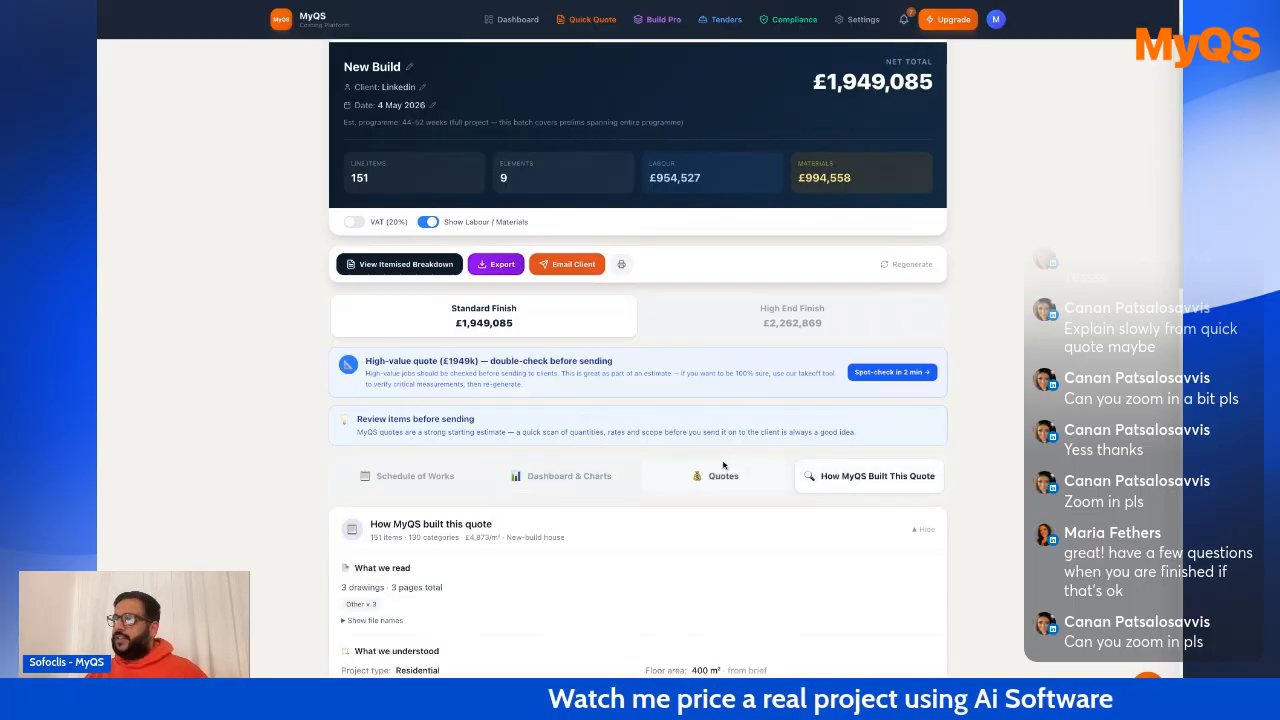
pyautogui.scroll(-1, 663, 467)
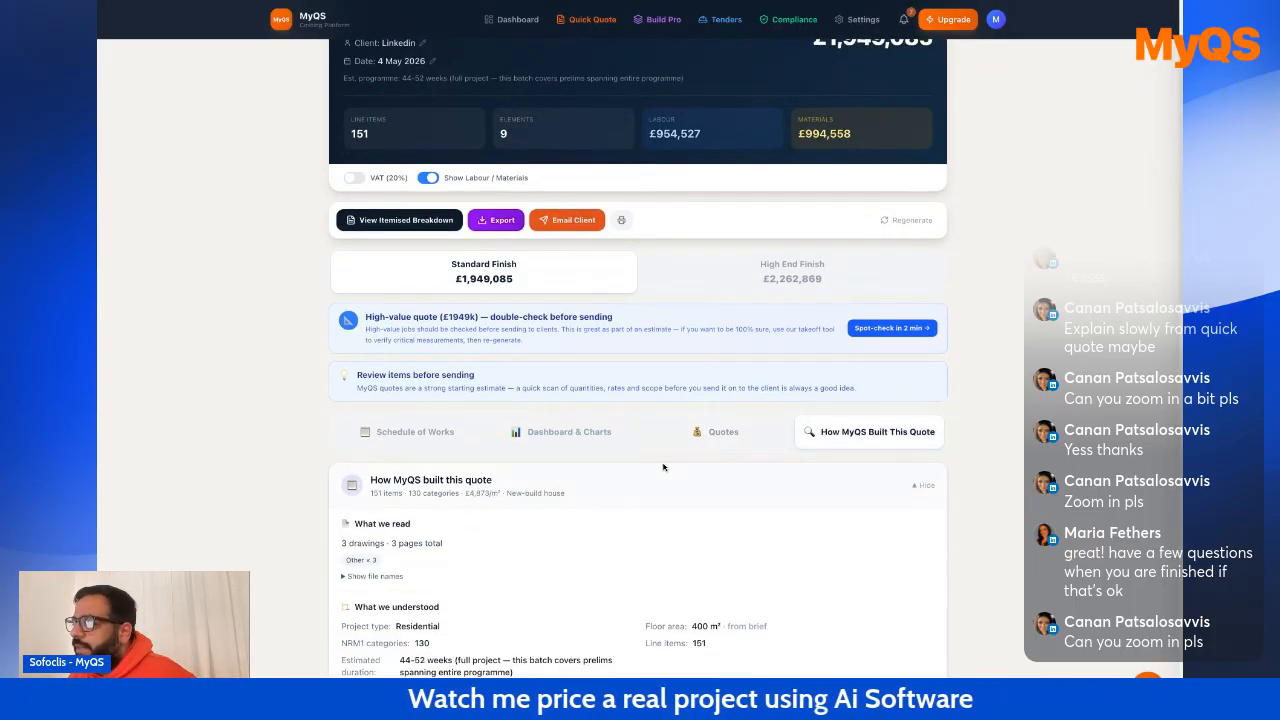
pyautogui.scroll(1, 638, 376)
pyautogui.scroll(-5, 638, 376)
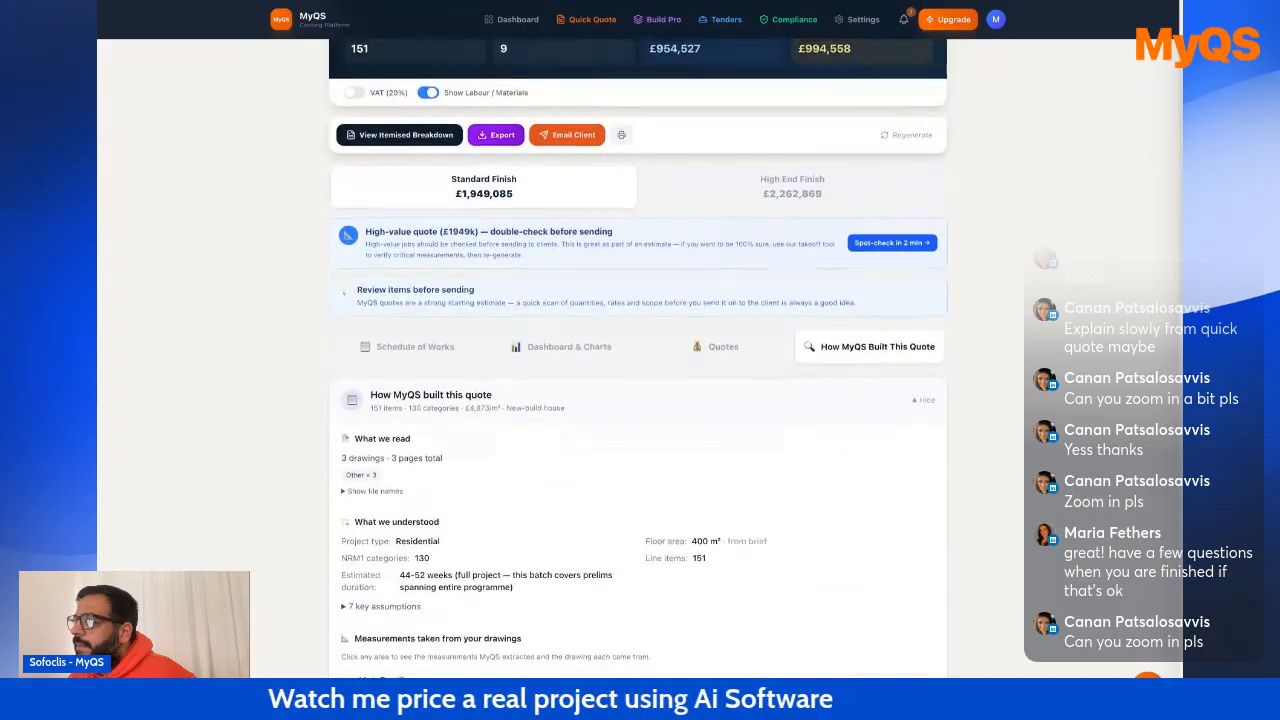
pyautogui.scroll(-4, 638, 400)
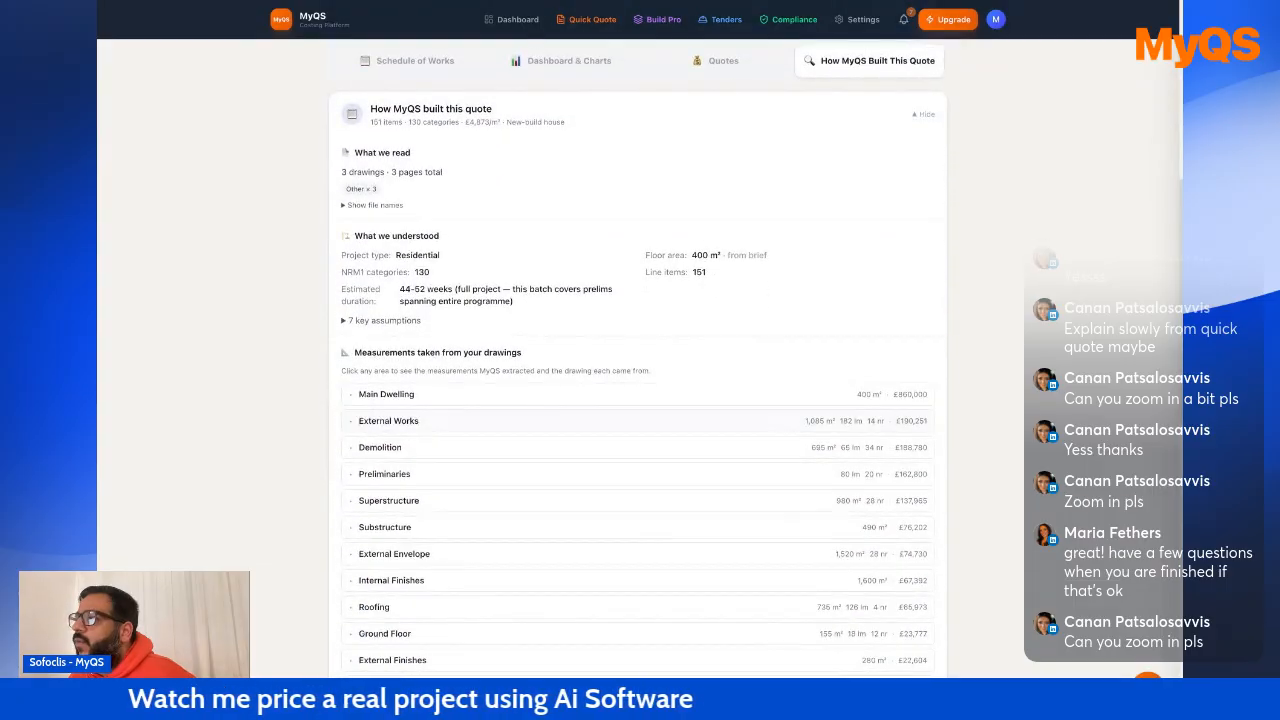
pyautogui.scroll(-1, 557, 323)
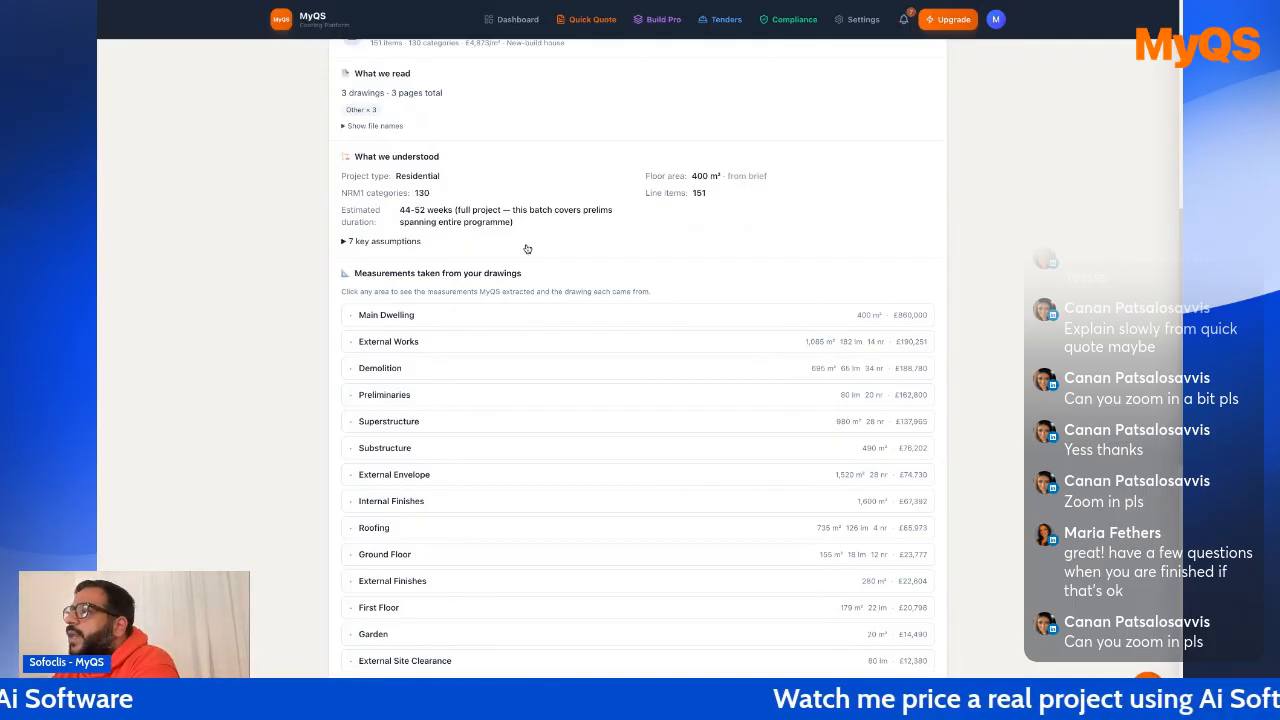
pyautogui.click(346, 126)
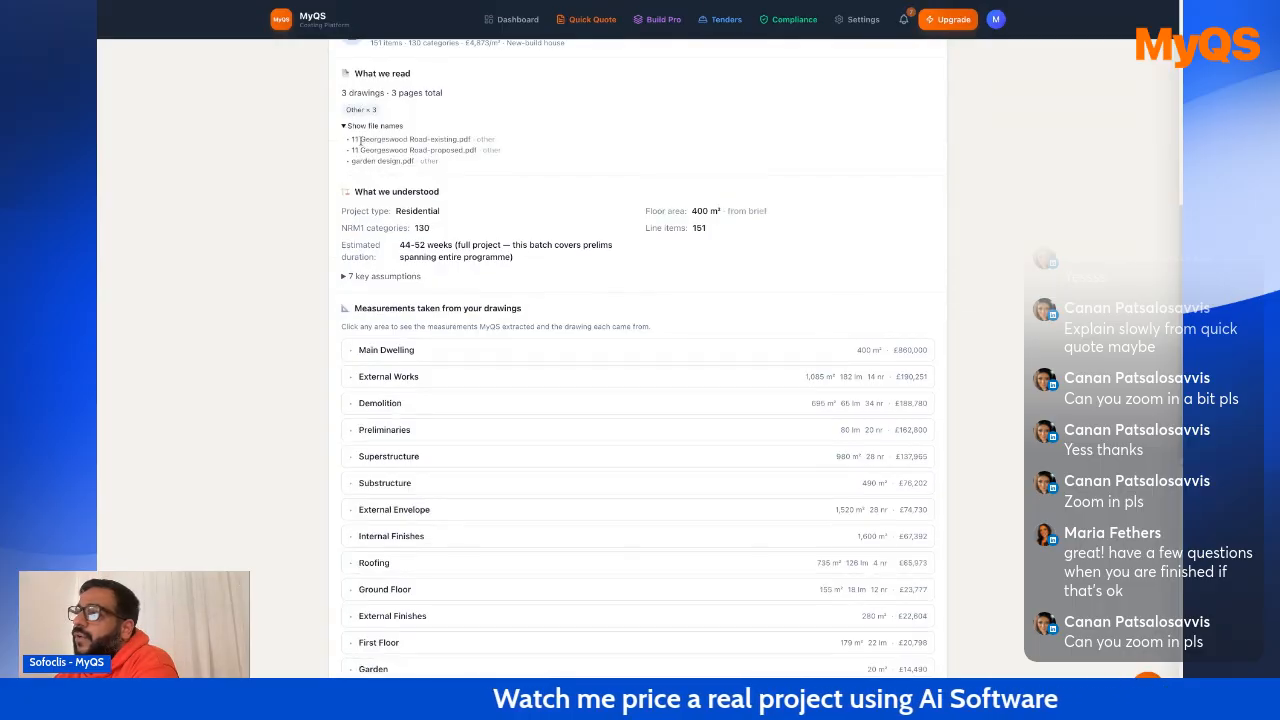
pyautogui.click(346, 126)
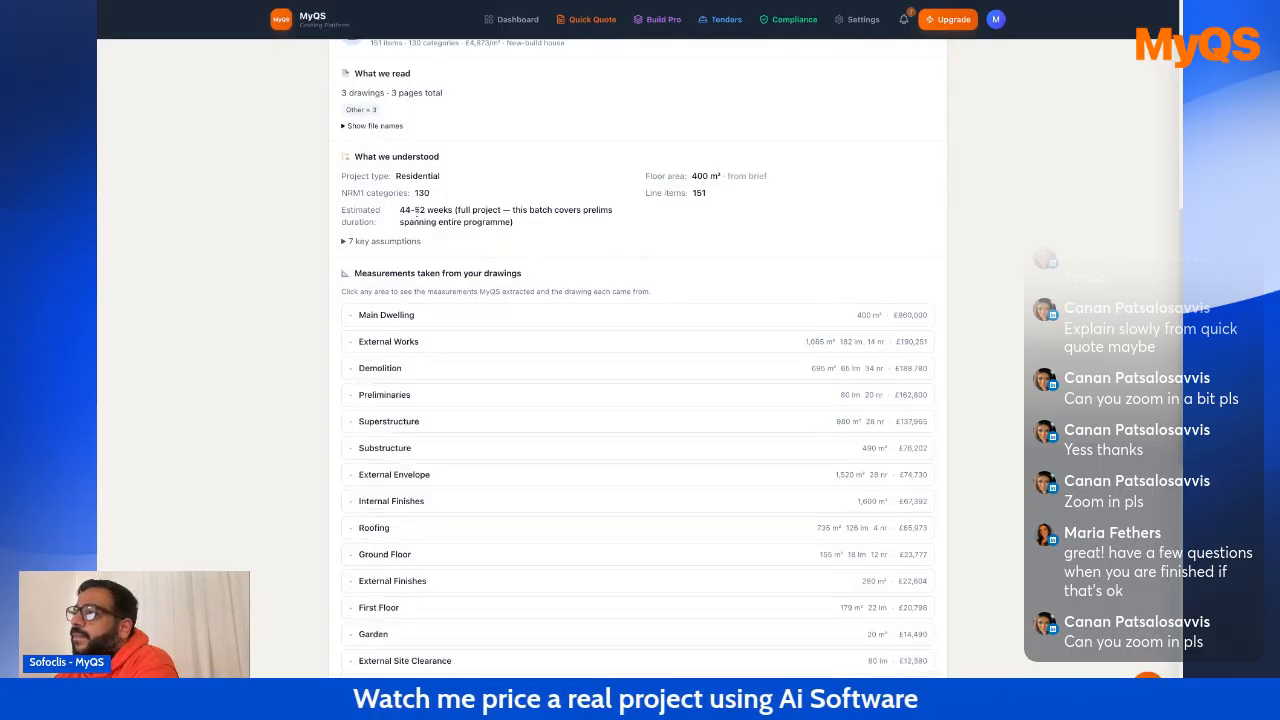
# Expand the key assumptions and compare them with the measurements taken from the drawings for each area.
pyautogui.click(404, 242)
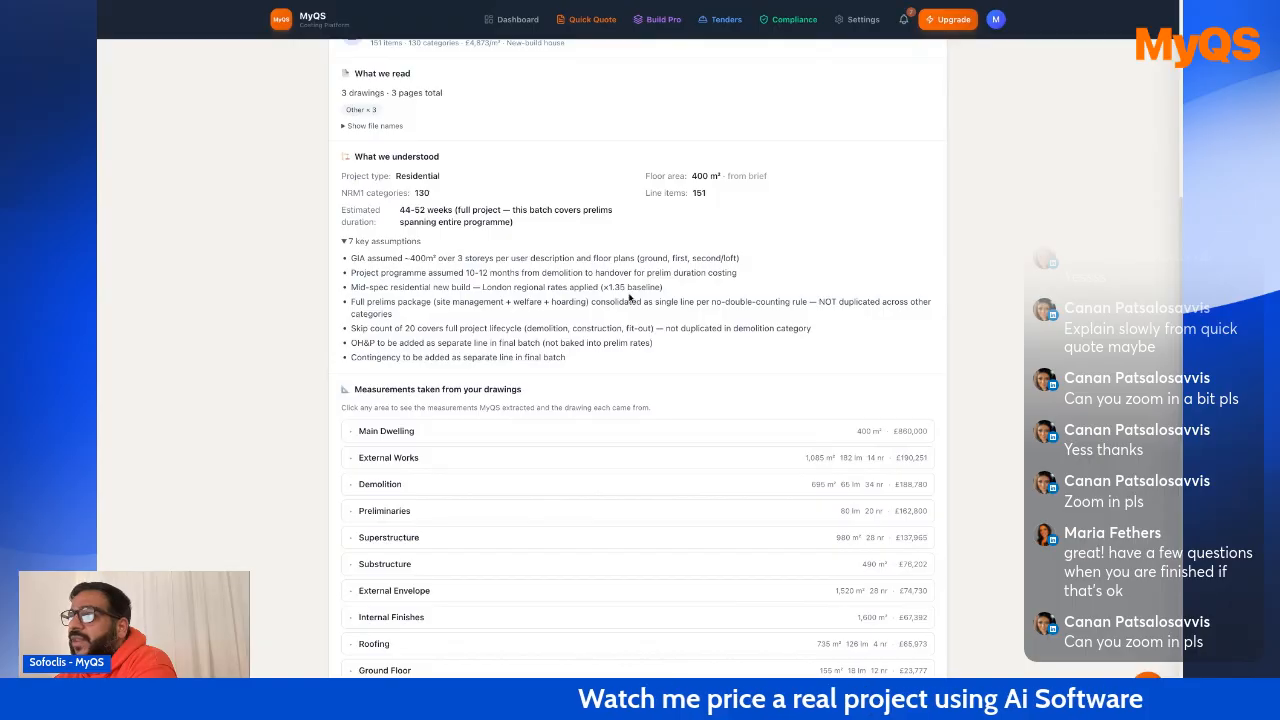
pyautogui.scroll(-1, 630, 298)
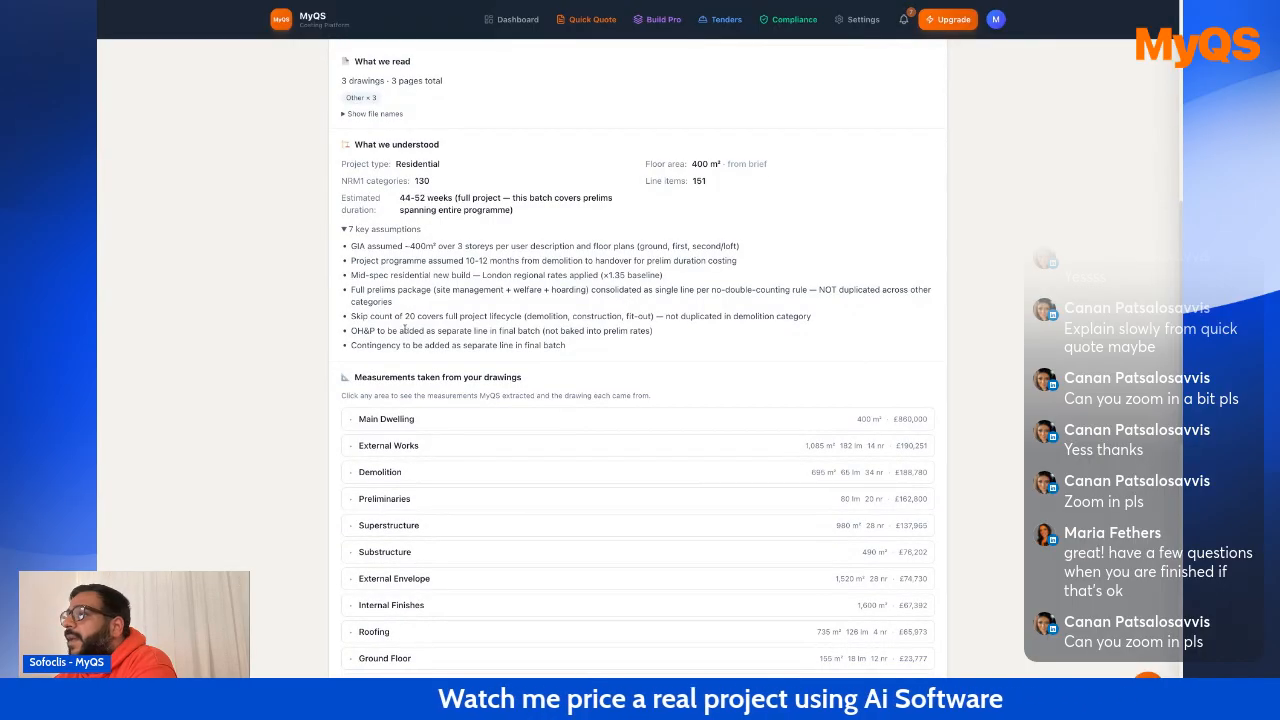
pyautogui.scroll(-3, 404, 328)
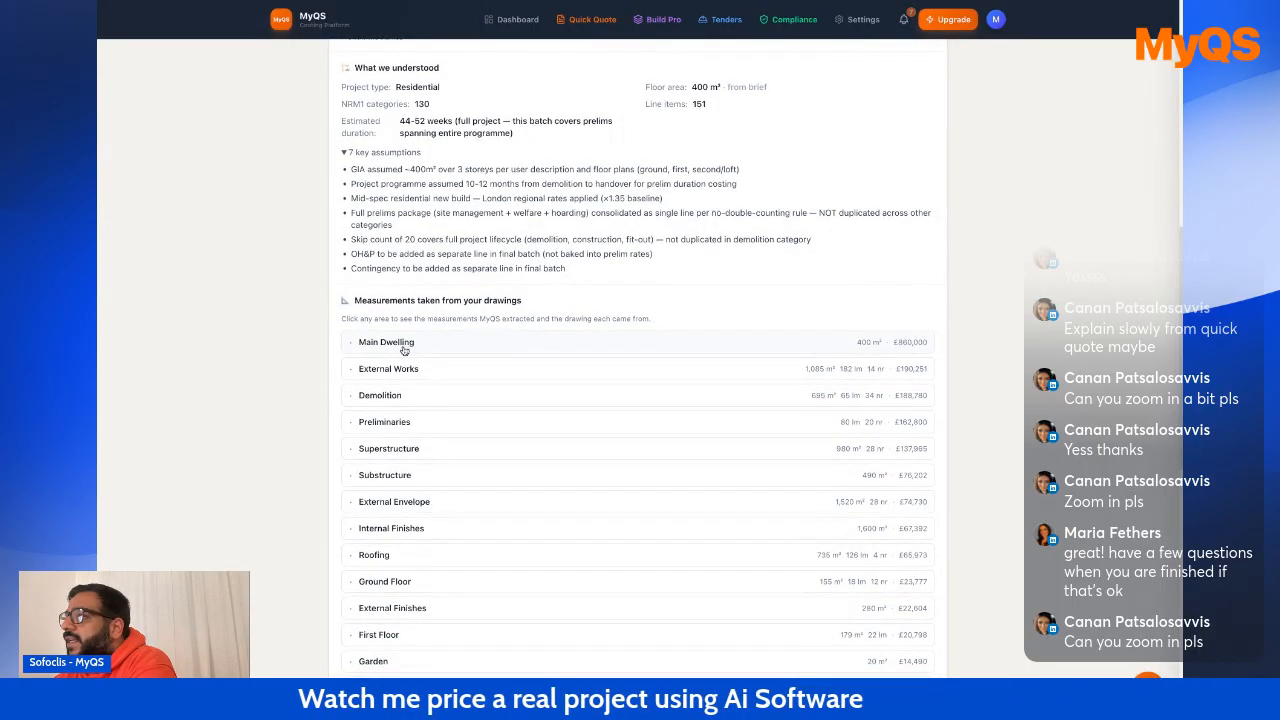
pyautogui.scroll(-2, 404, 348)
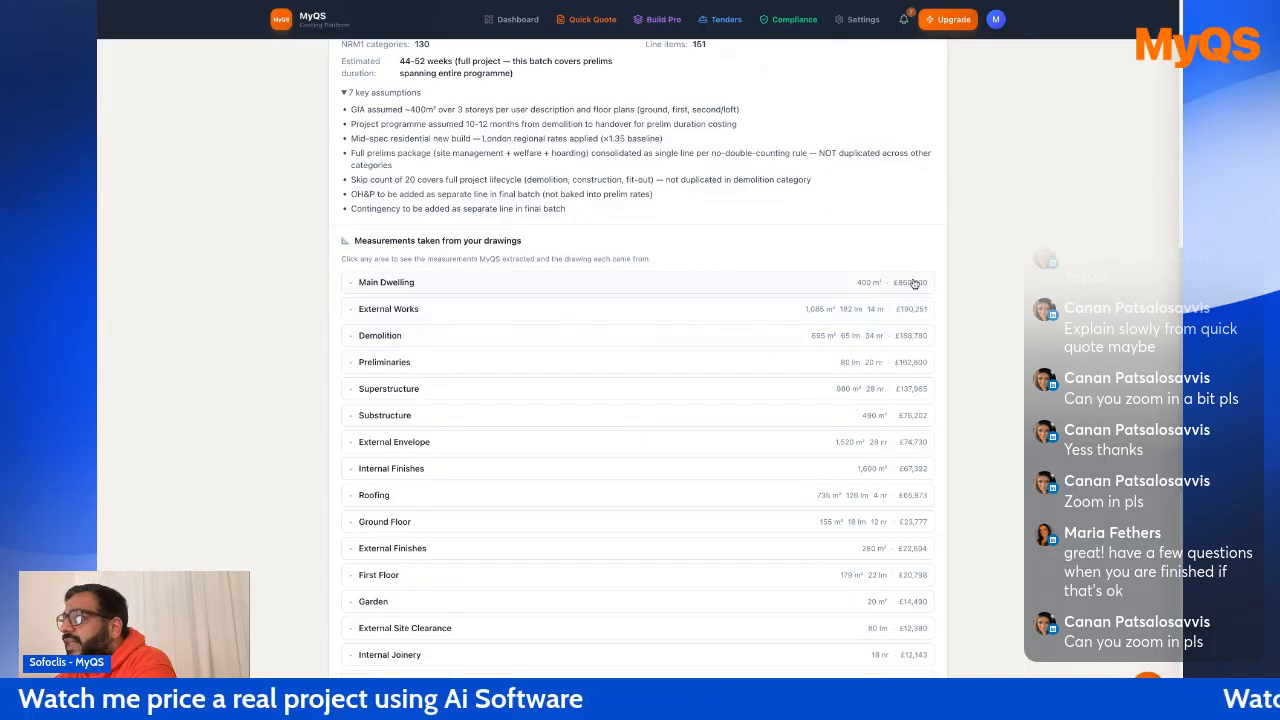
pyautogui.scroll(2, 825, 300)
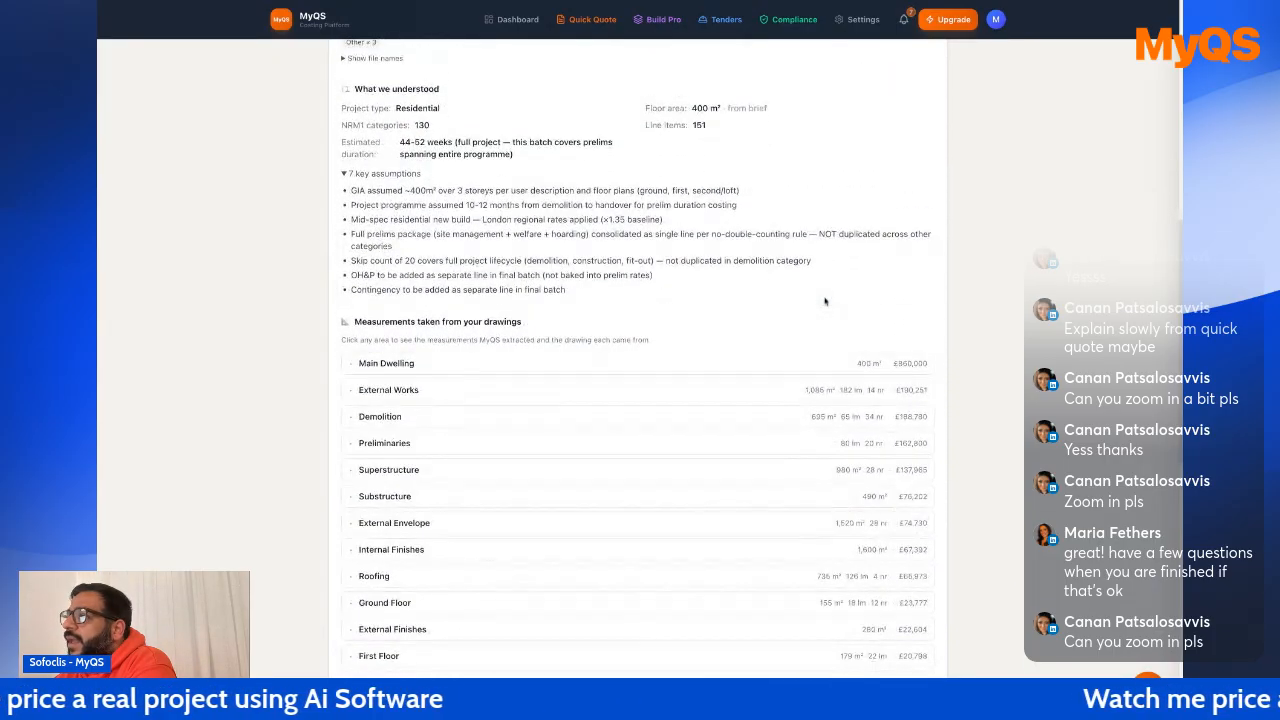
# Examine how the quote was priced, its quality checks, unresolved coverage and the suggested items to consider.
pyautogui.scroll(-20, 825, 300)
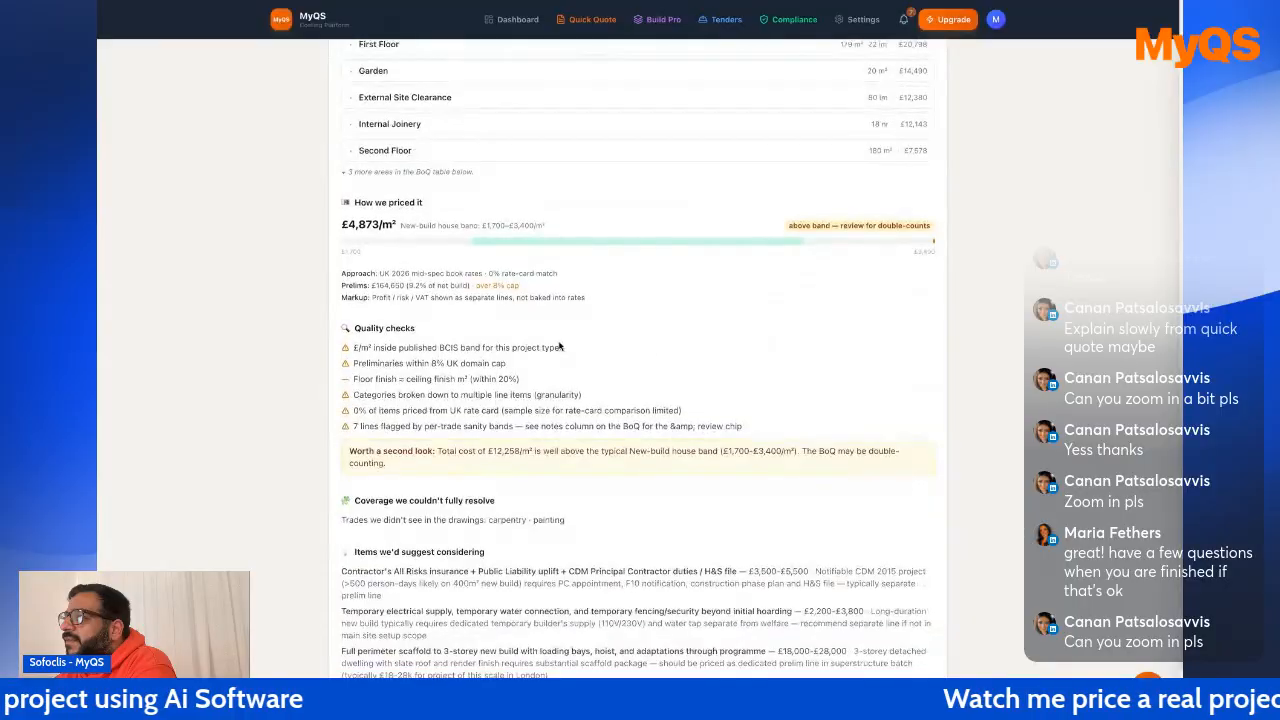
pyautogui.scroll(-2, 533, 347)
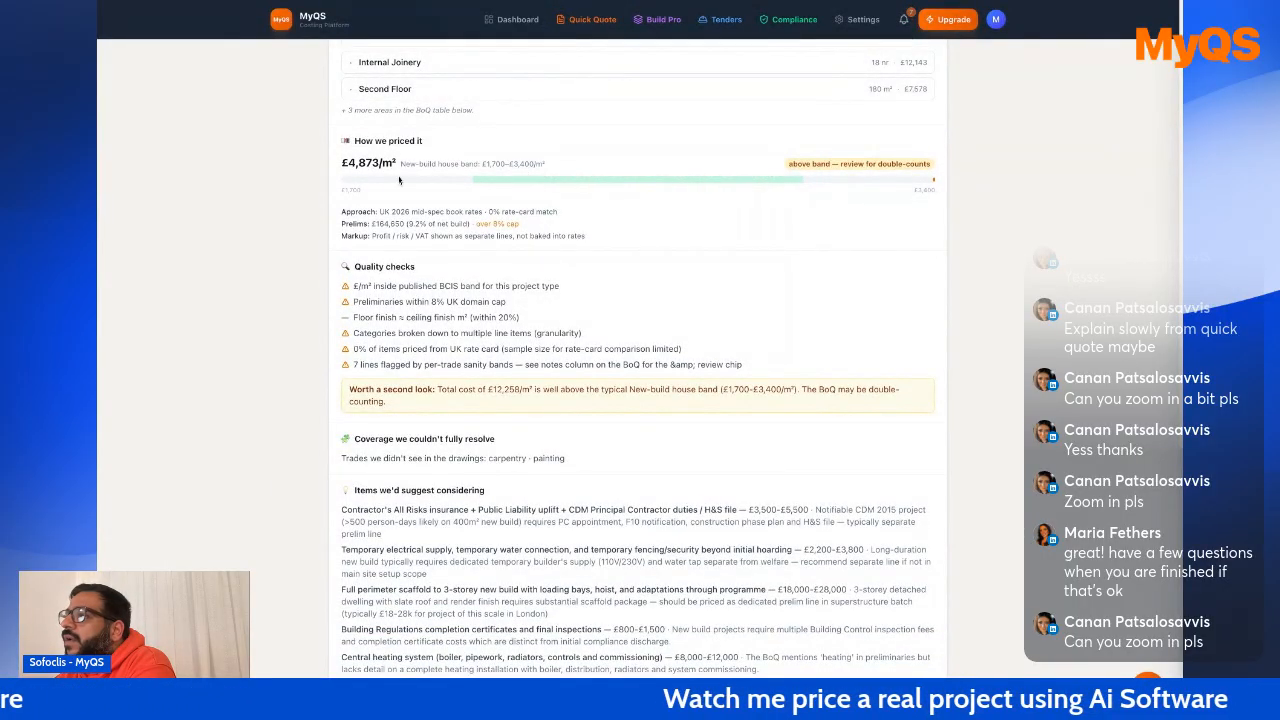
pyautogui.scroll(-2, 514, 228)
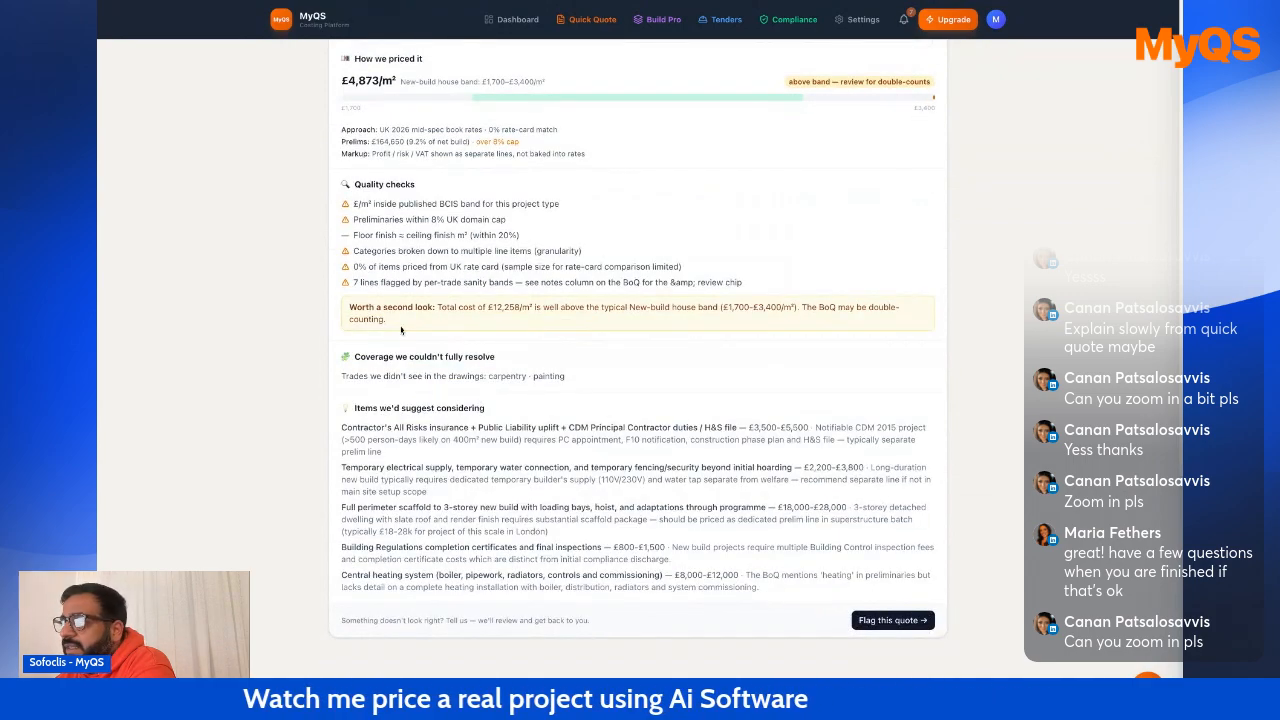
# Return to the quote's schedule of works and examine the demolition and site clearance line items.
pyautogui.scroll(10, 399, 332)
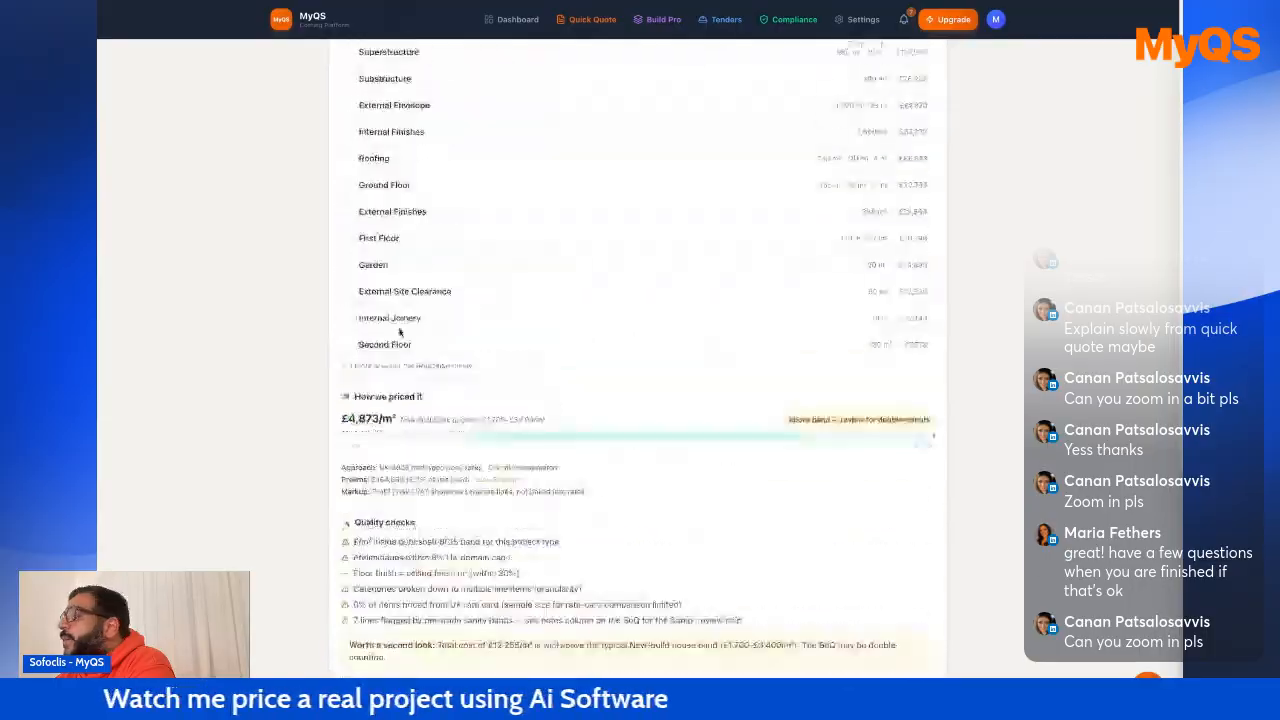
pyautogui.scroll(5, 399, 332)
pyautogui.scroll(-2, 639, 401)
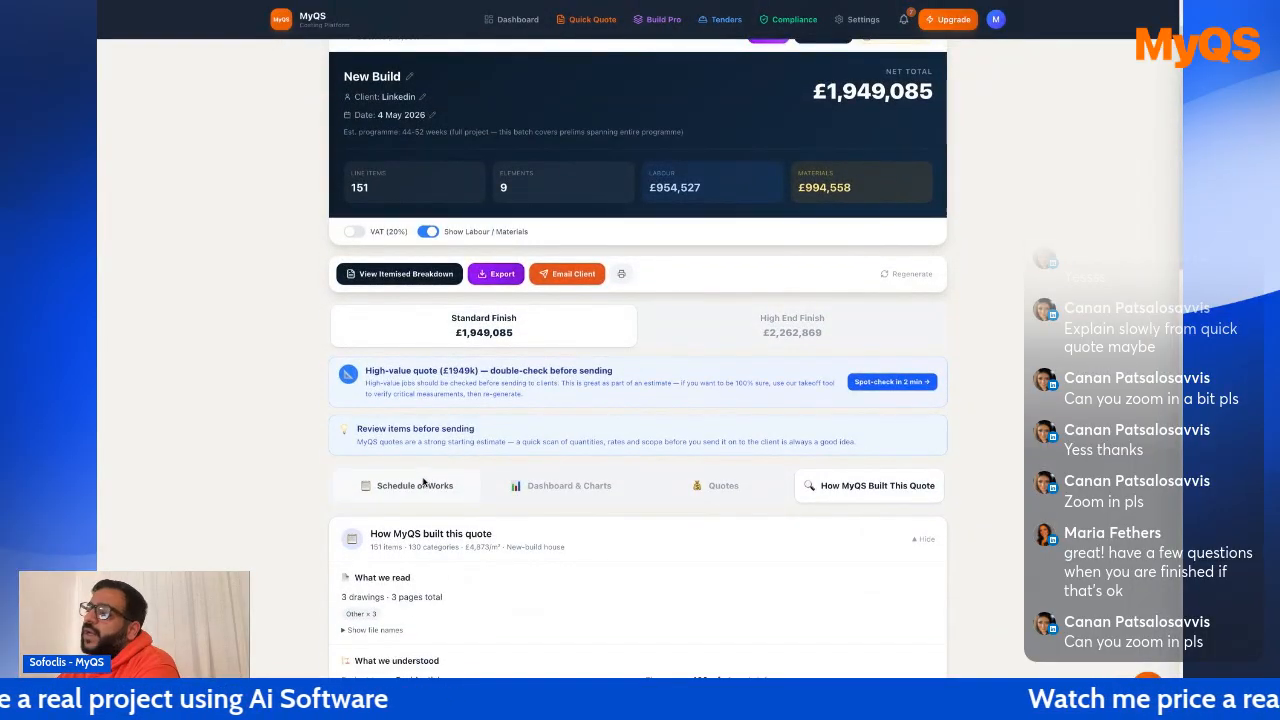
pyautogui.click(423, 485)
pyautogui.scroll(-10, 505, 528)
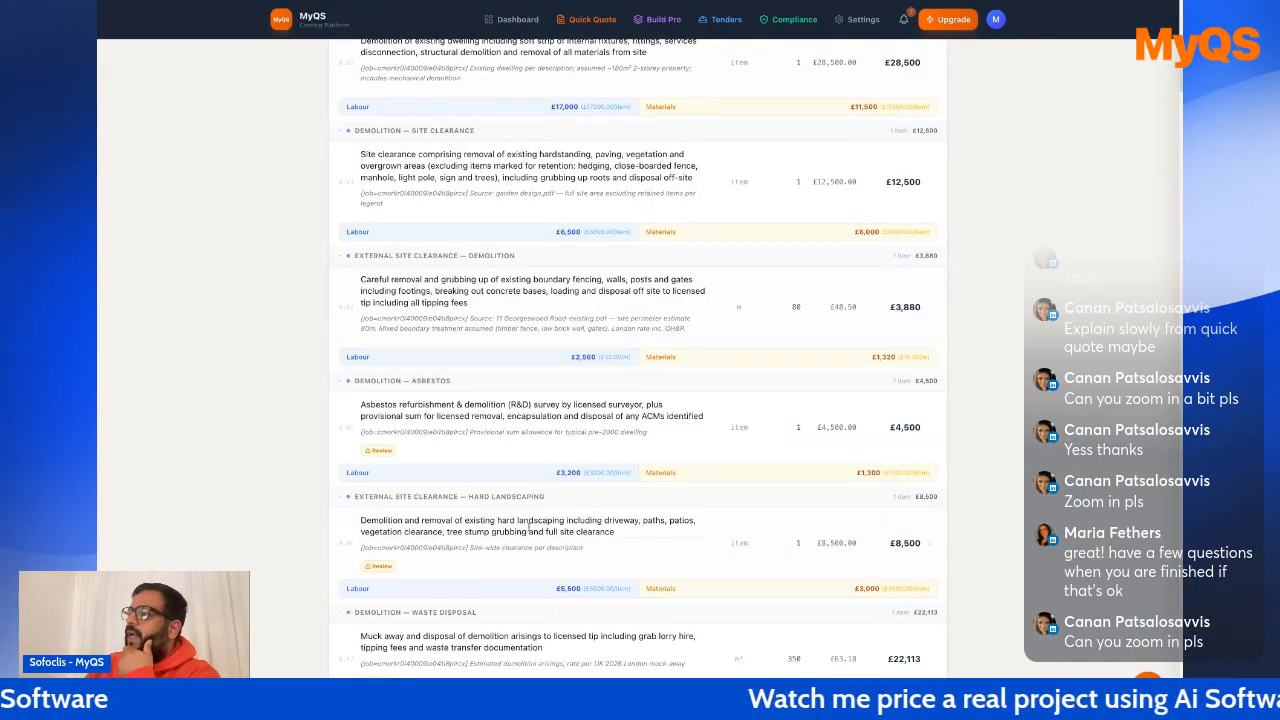
# Collapse every cost section in the schedule of works, from Facilitating Works through Preliminaries & General.
pyautogui.scroll(2, 407, 396)
pyautogui.scroll(2, 407, 396)
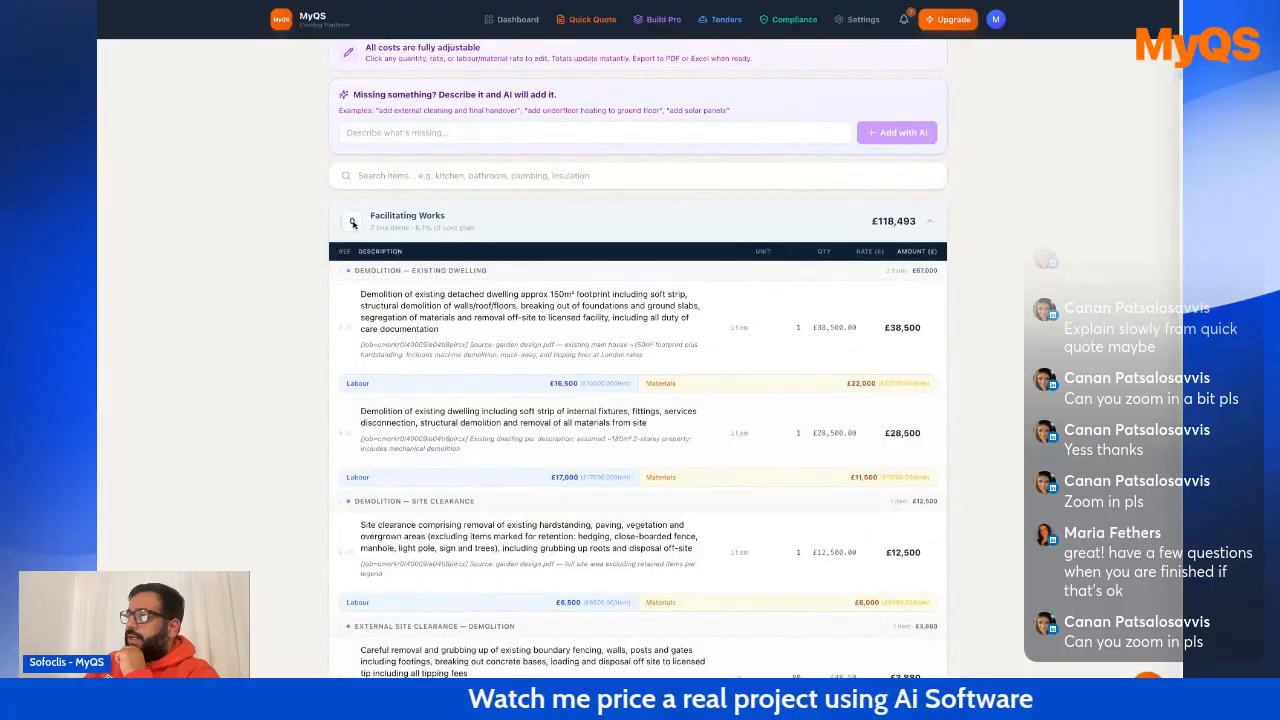
pyautogui.click(352, 224)
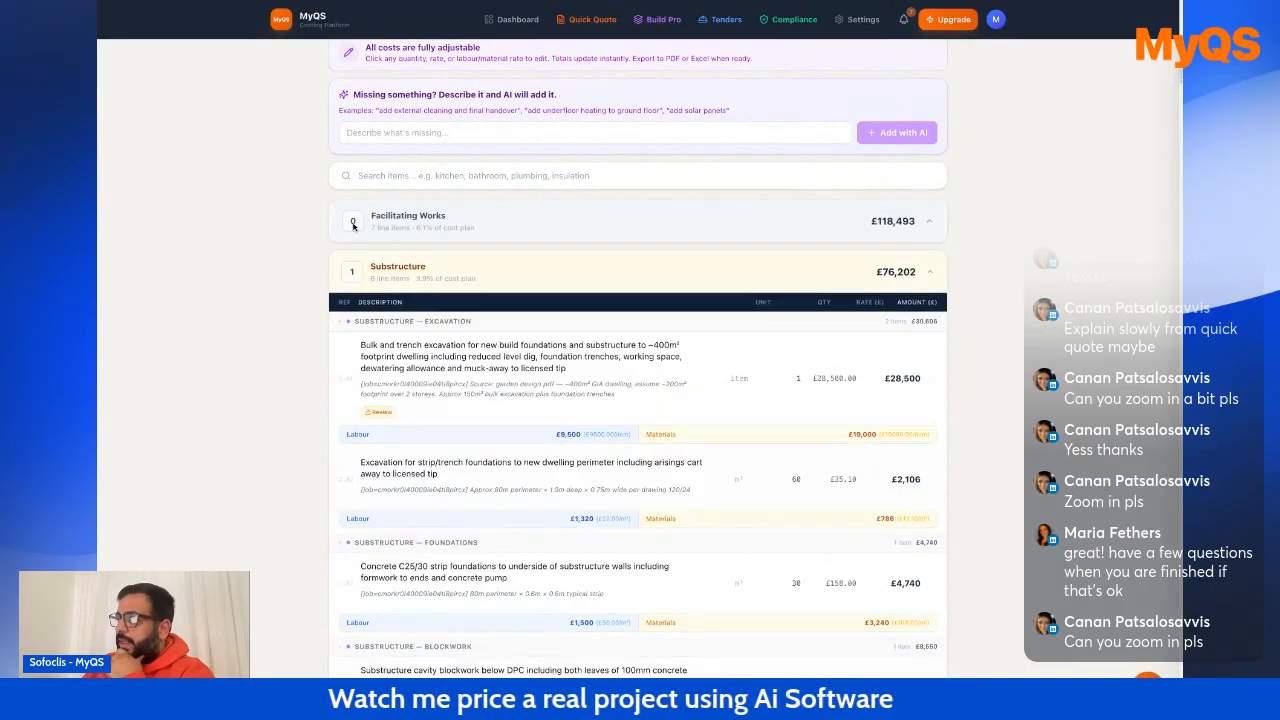
pyautogui.click(351, 270)
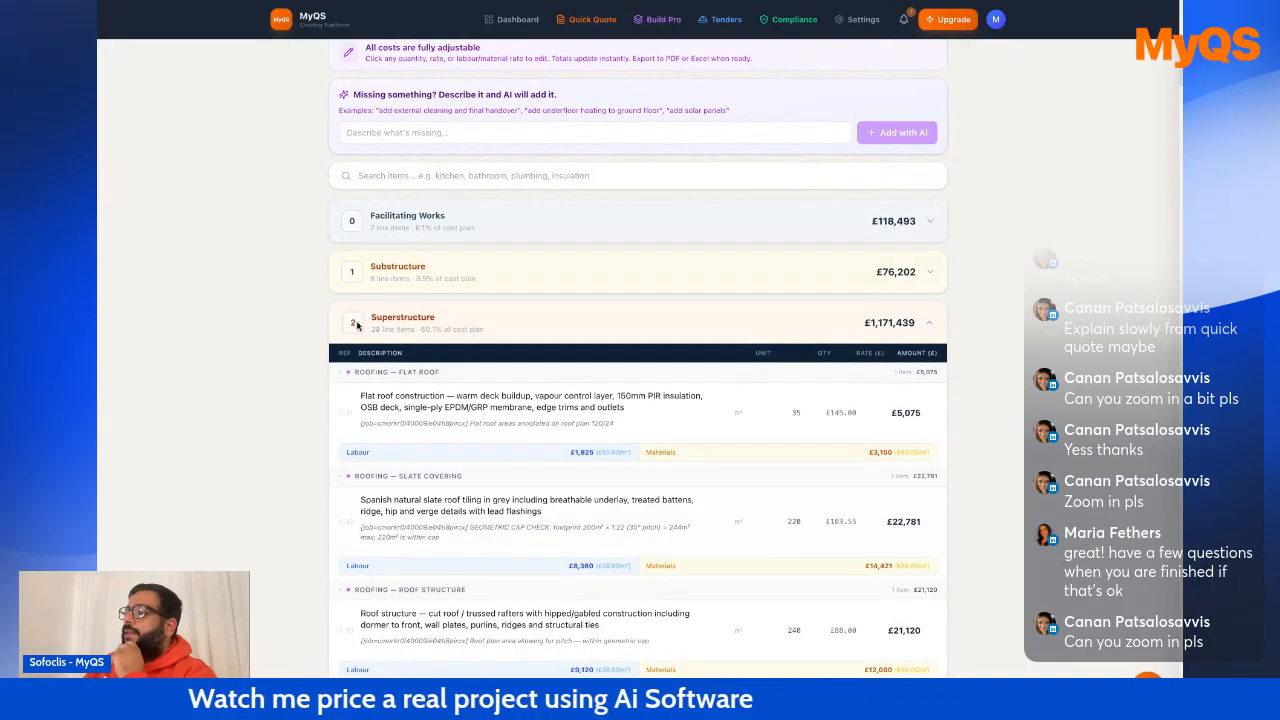
pyautogui.click(357, 325)
pyautogui.click(360, 374)
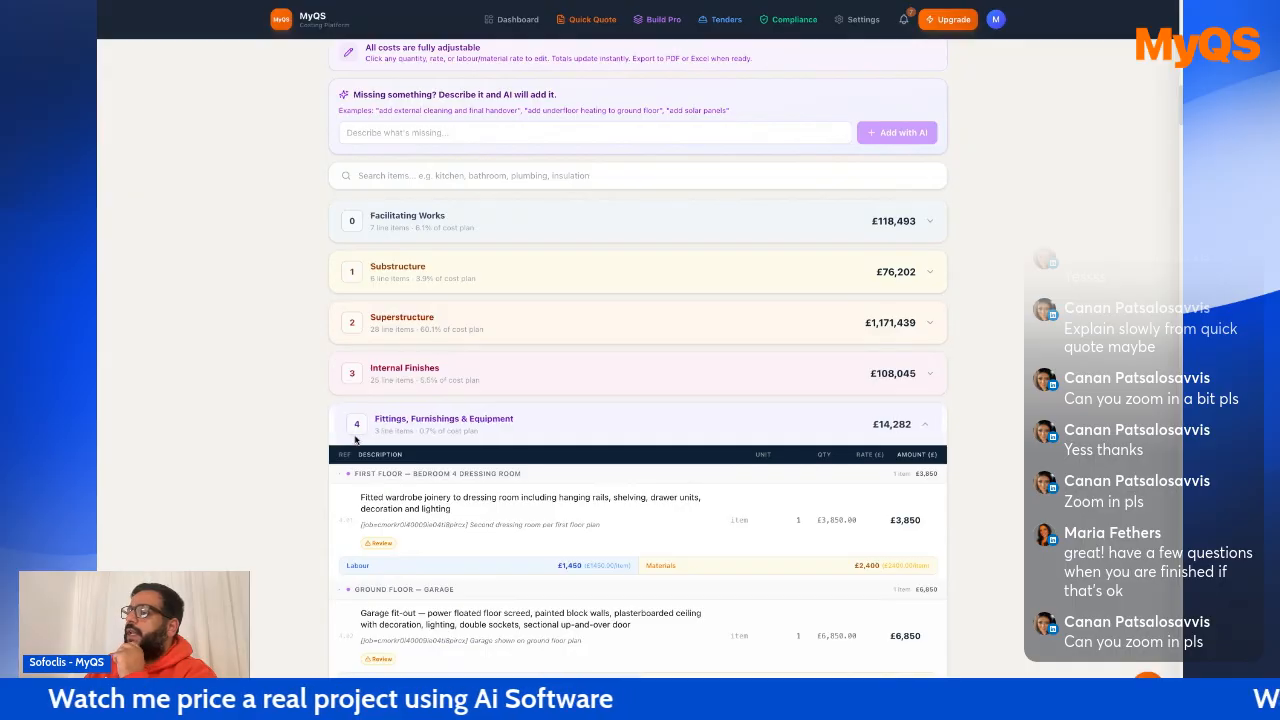
pyautogui.click(351, 434)
pyautogui.click(382, 476)
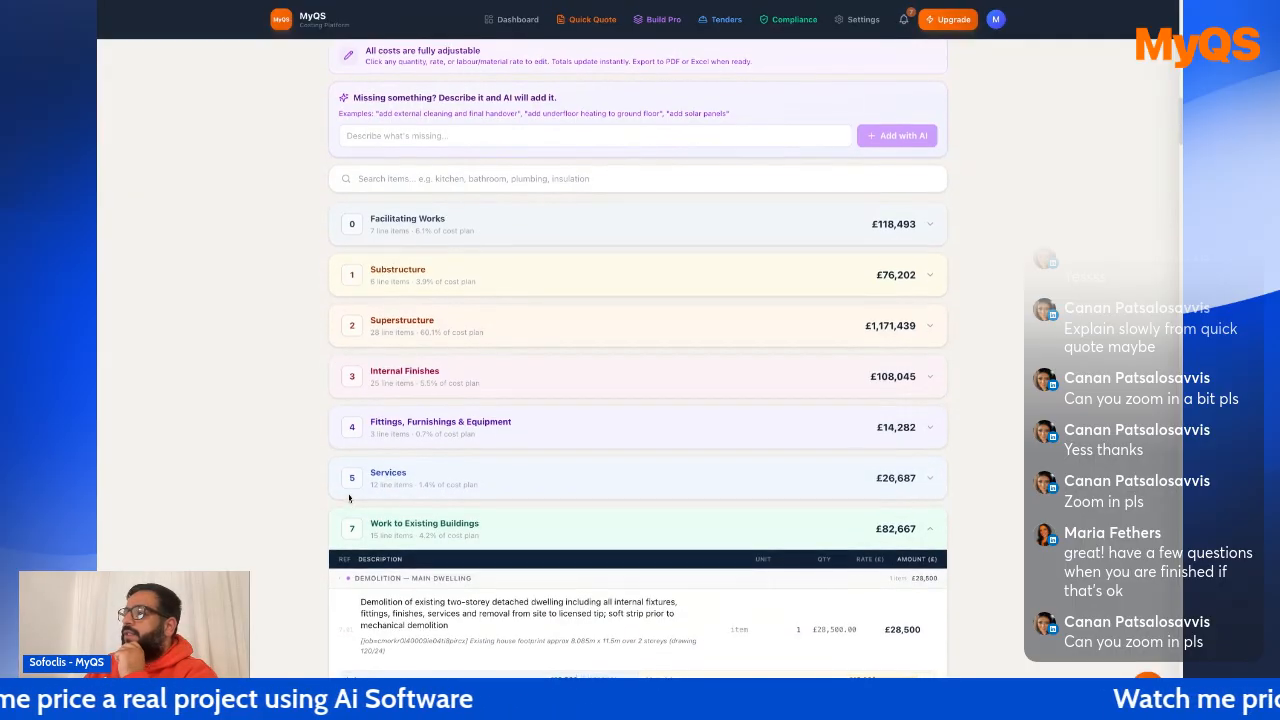
pyautogui.click(357, 531)
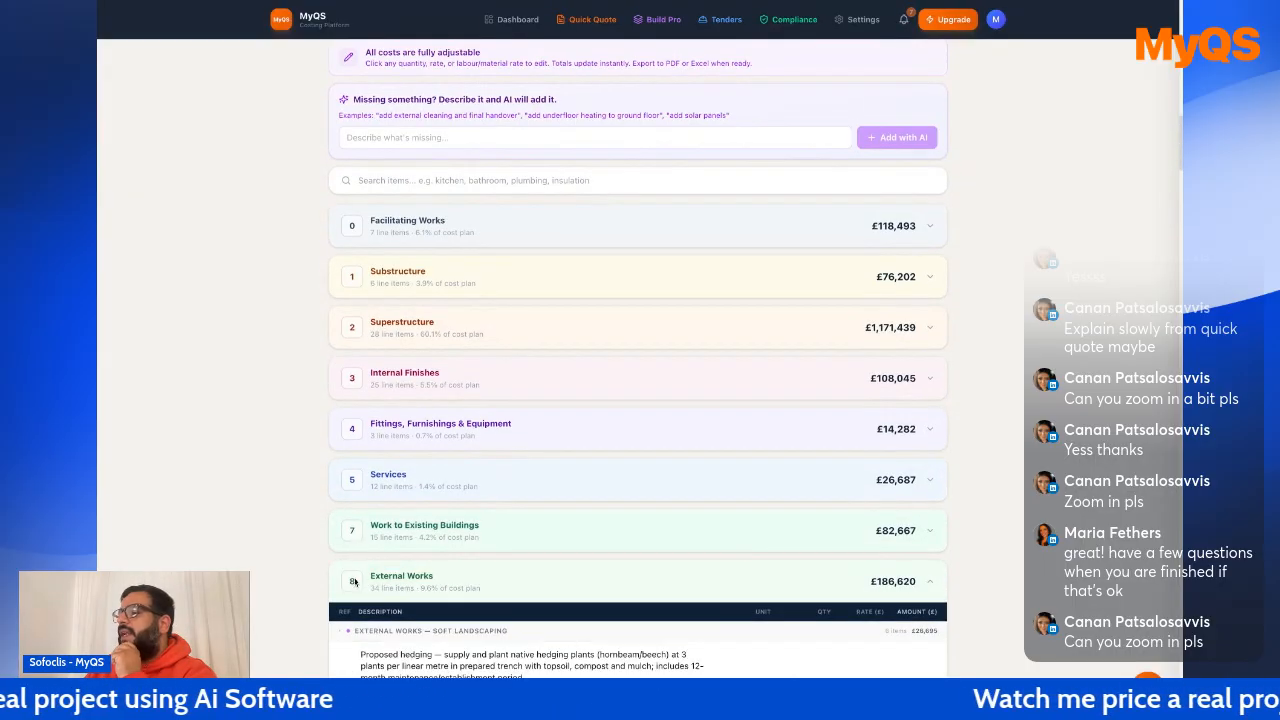
pyautogui.click(351, 578)
pyautogui.scroll(3, 446, 535)
pyautogui.scroll(3, 447, 546)
pyautogui.scroll(-3, 447, 546)
pyautogui.scroll(-4, 638, 400)
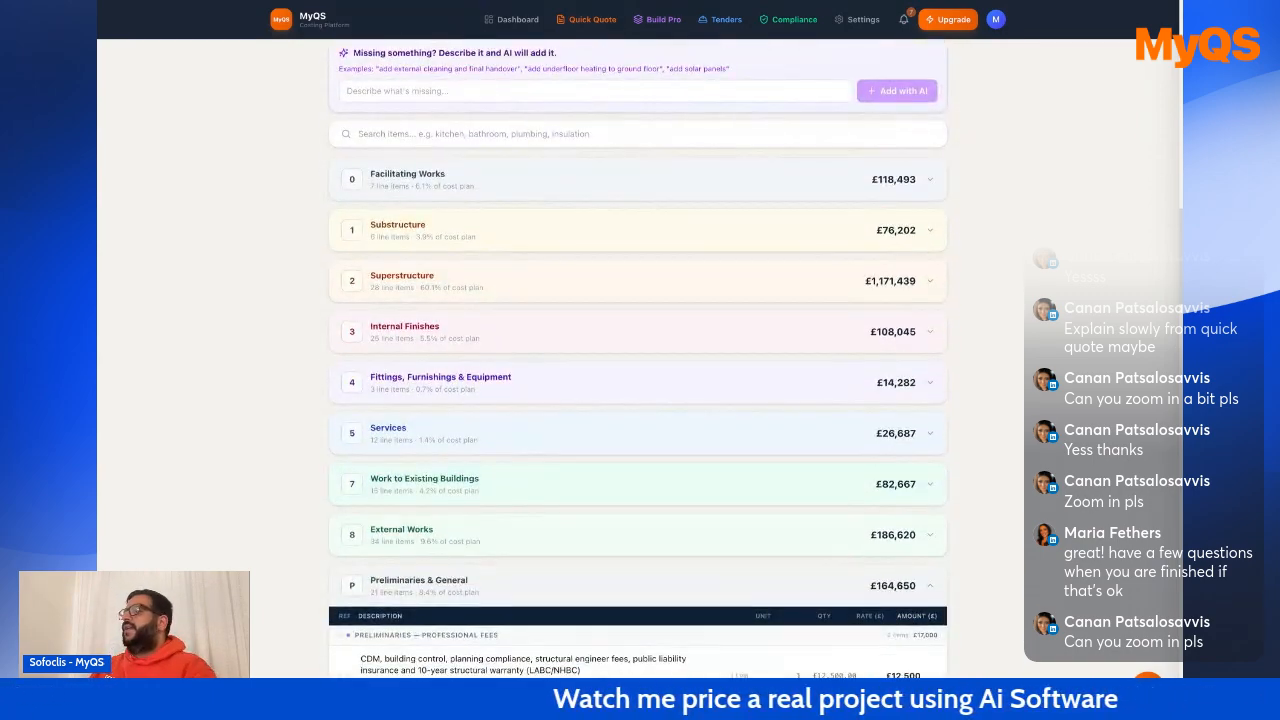
pyautogui.click(352, 587)
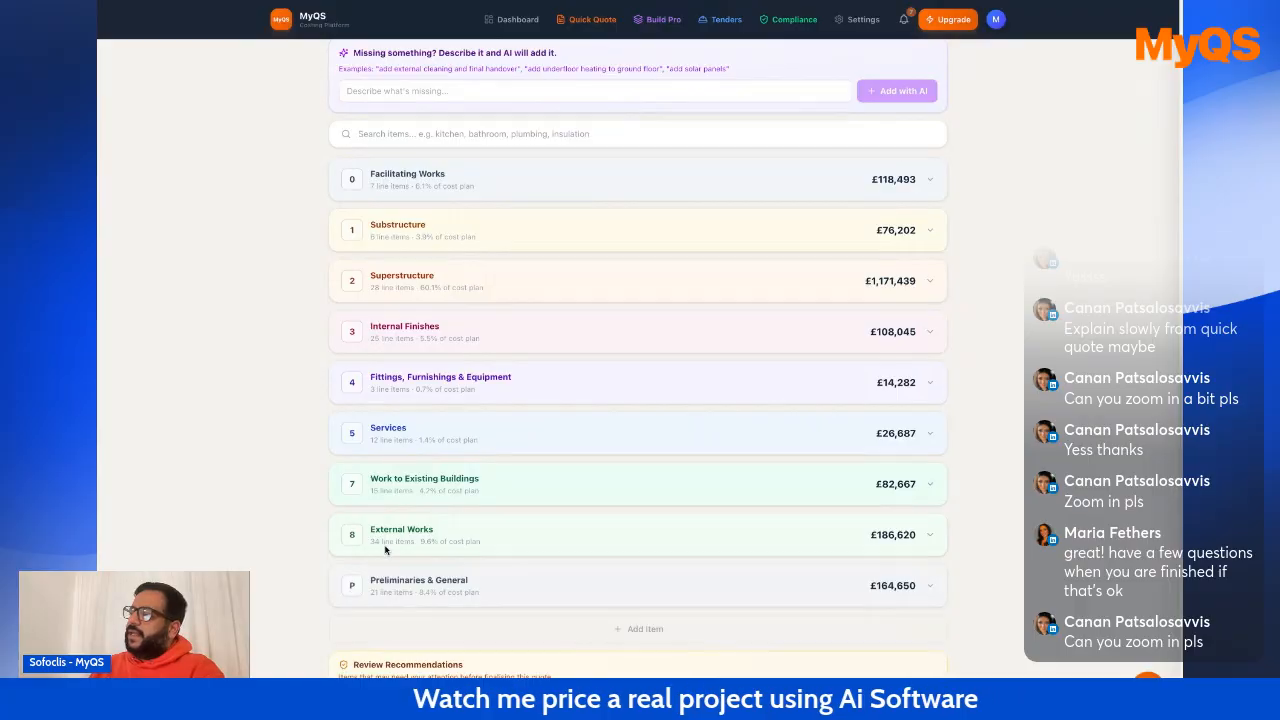
# Review the recommended scope additions below the schedule of works and the overall elemental cost plan.
pyautogui.scroll(-1, 385, 553)
pyautogui.scroll(-2, 385, 553)
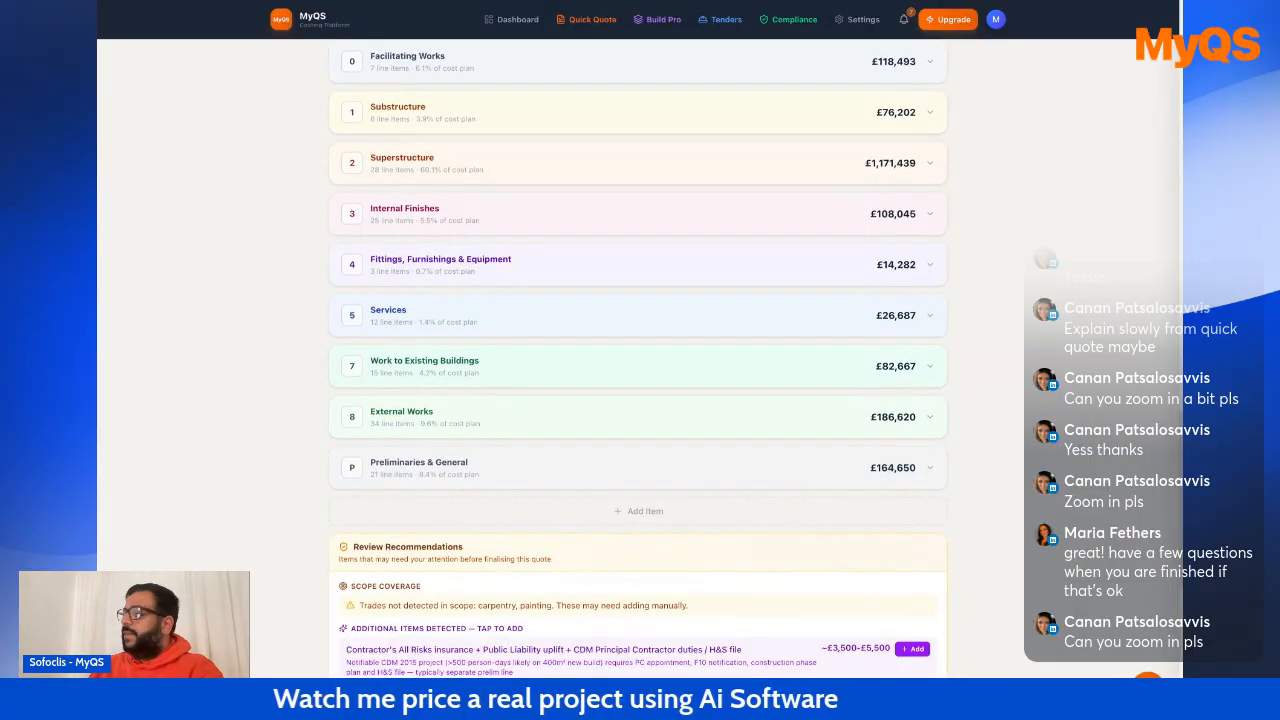
pyautogui.scroll(-6, 457, 506)
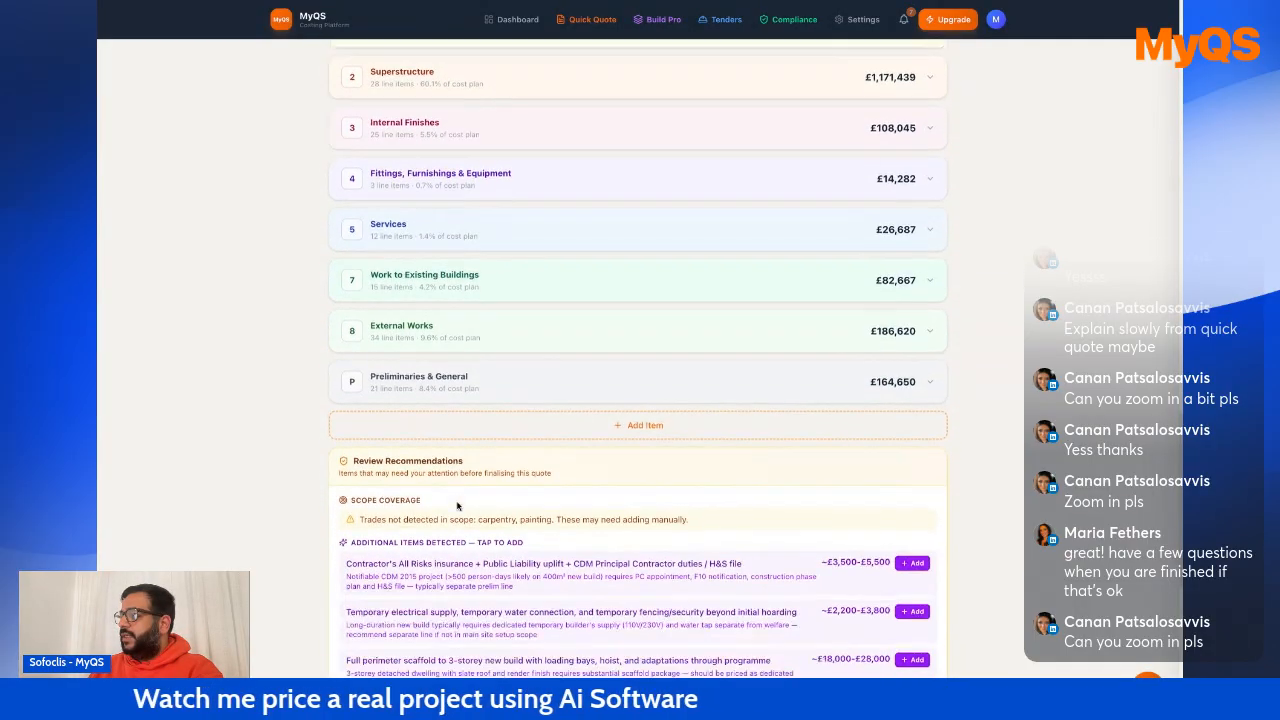
pyautogui.scroll(-3, 457, 506)
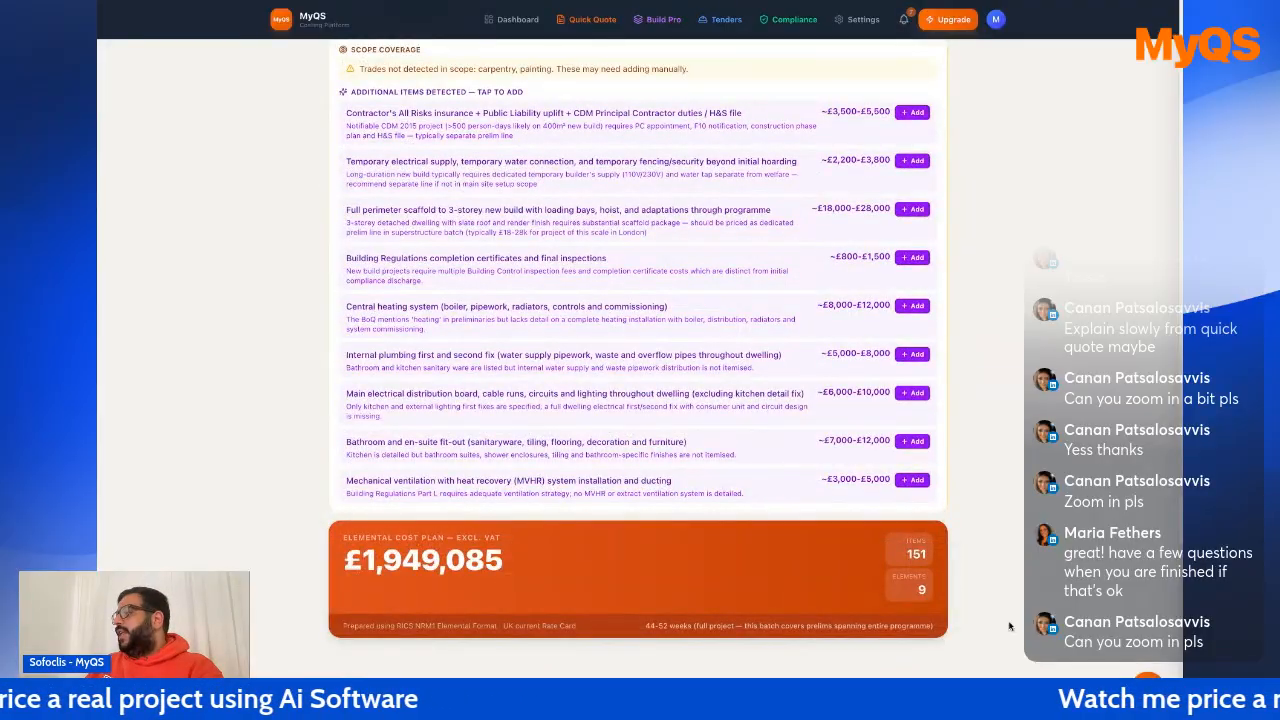
# Export the New Build quote with standard finish as an Excel file, accepting all three high-value sign-off confirmations.
pyautogui.scroll(15, 769, 585)
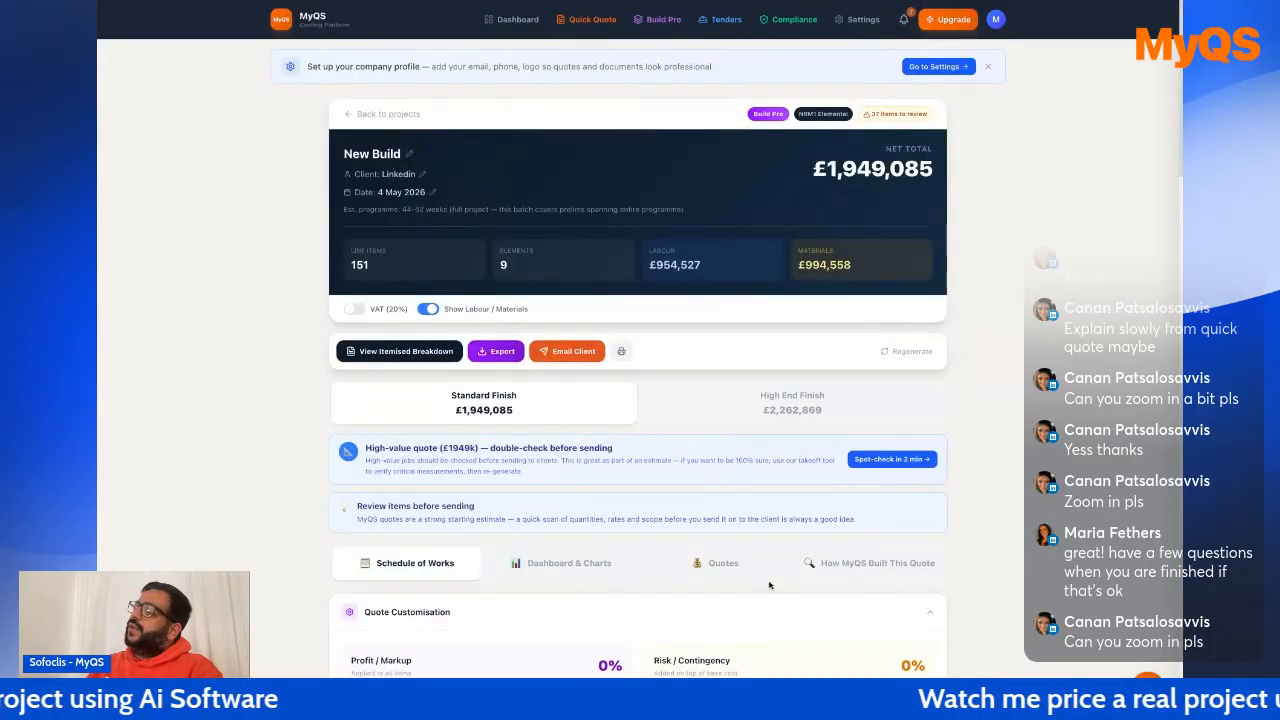
pyautogui.click(497, 352)
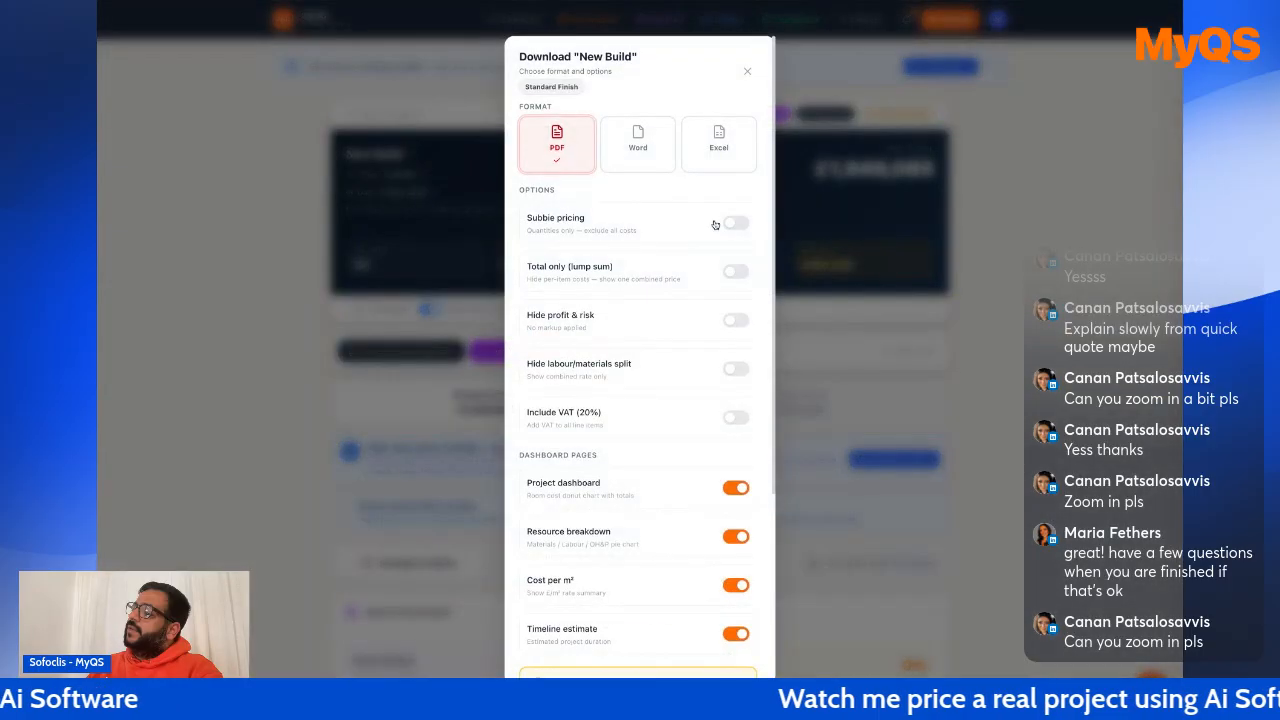
pyautogui.click(711, 153)
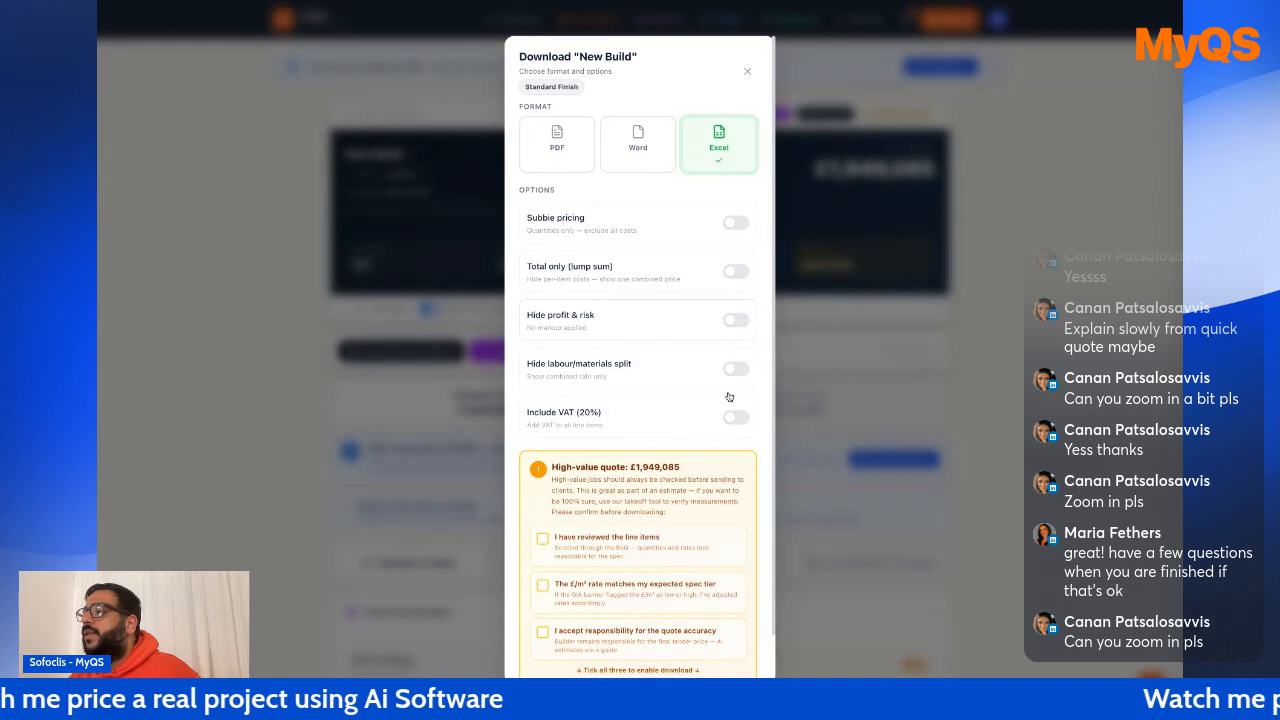
pyautogui.scroll(-1, 640, 420)
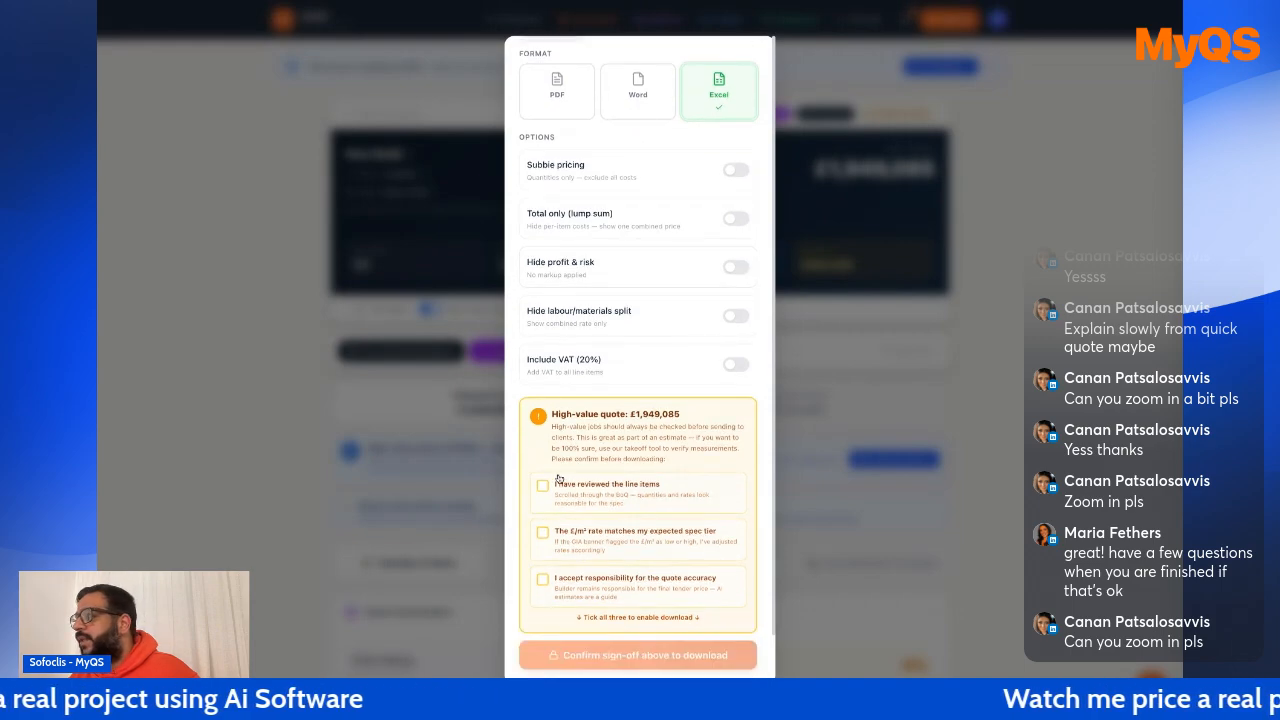
pyautogui.click(542, 579)
pyautogui.click(542, 532)
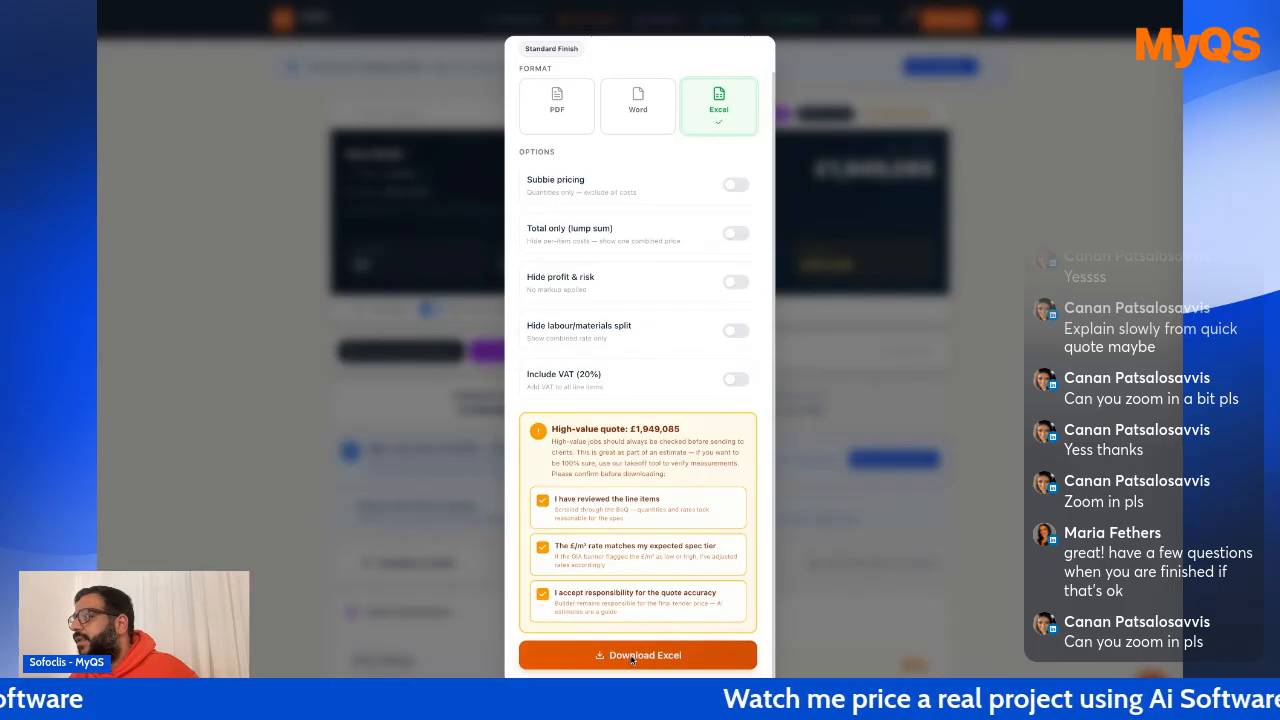
pyautogui.click(632, 656)
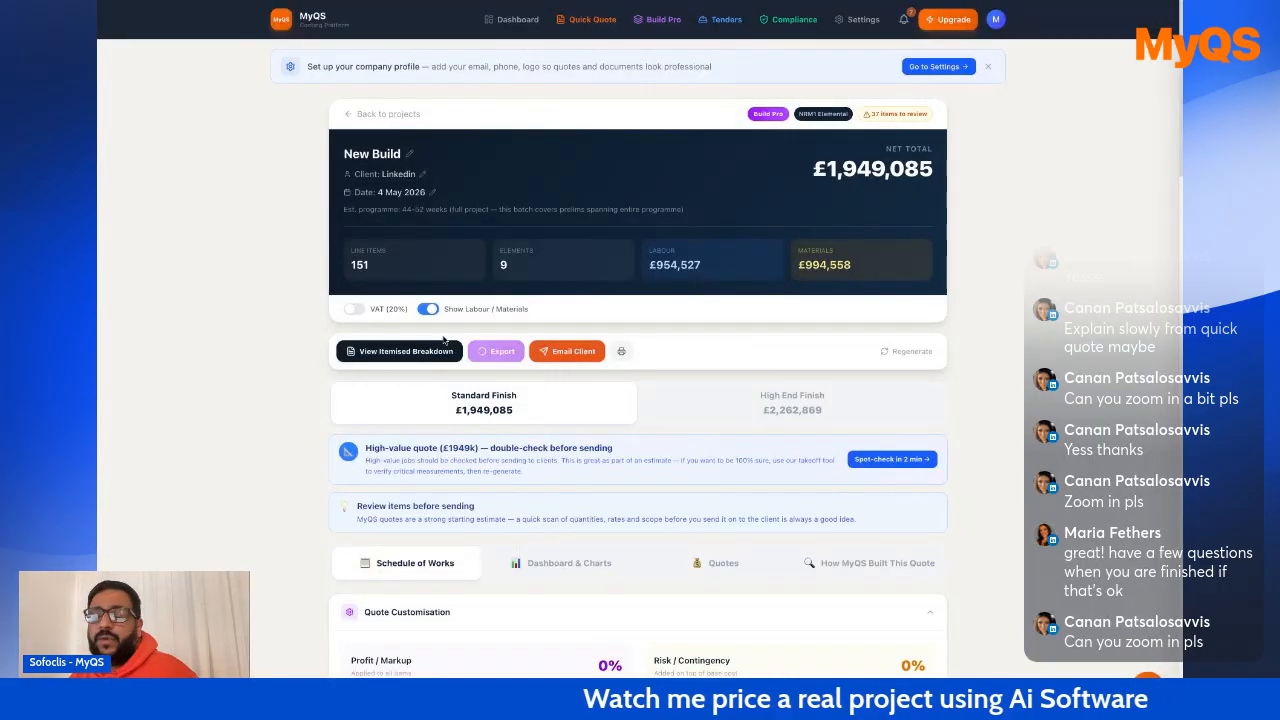
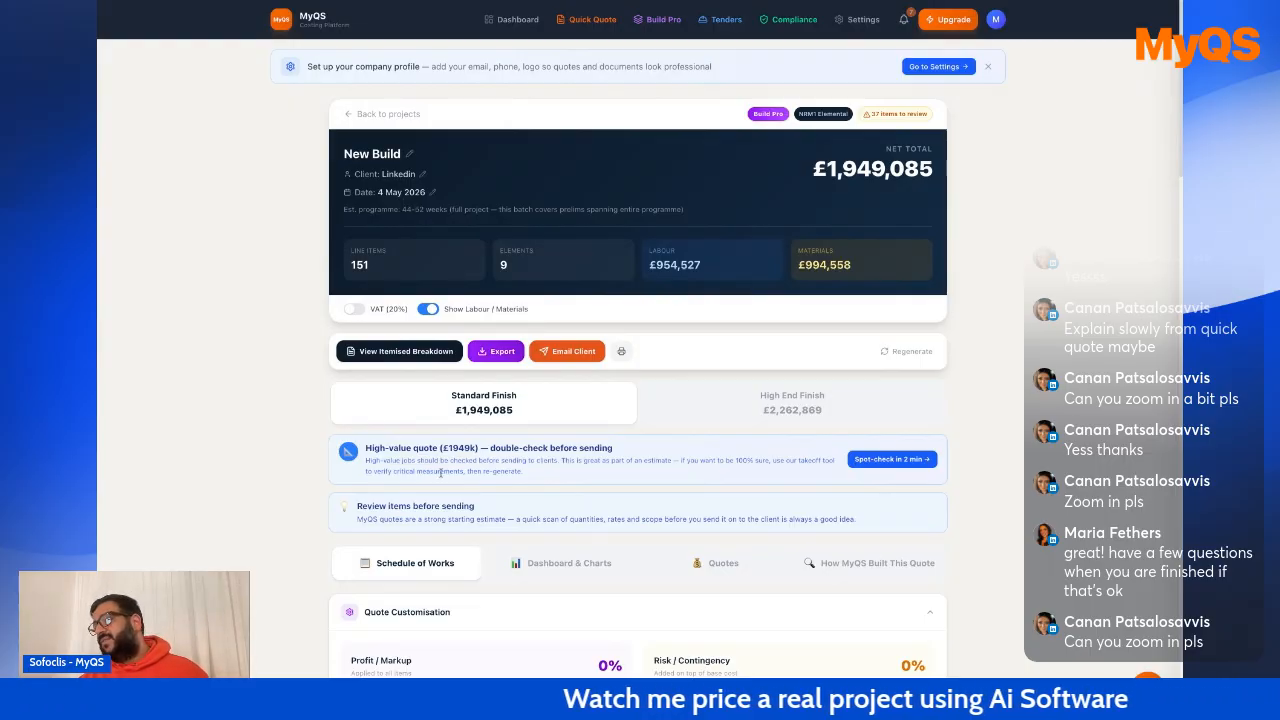
# Look over the quote's project assumptions, elemental cost summary, drawing conflicts and customisation settings.
pyautogui.scroll(-8, 440, 472)
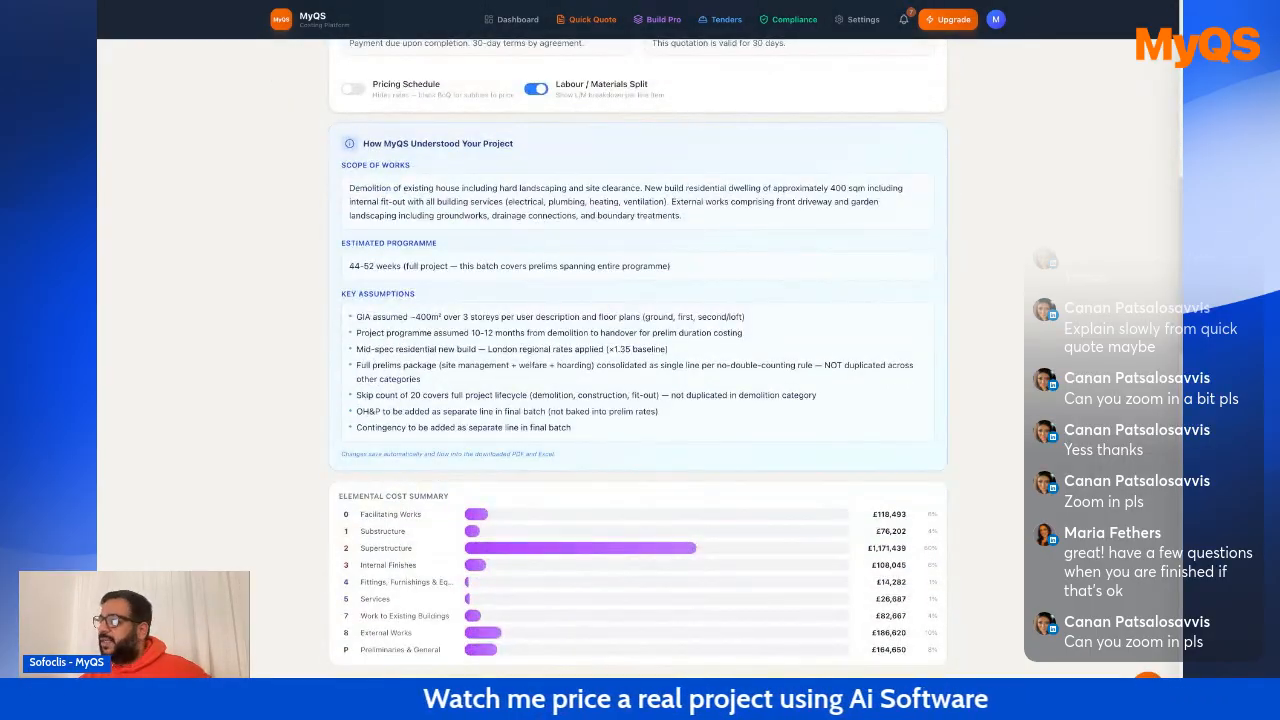
pyautogui.scroll(-5, 440, 493)
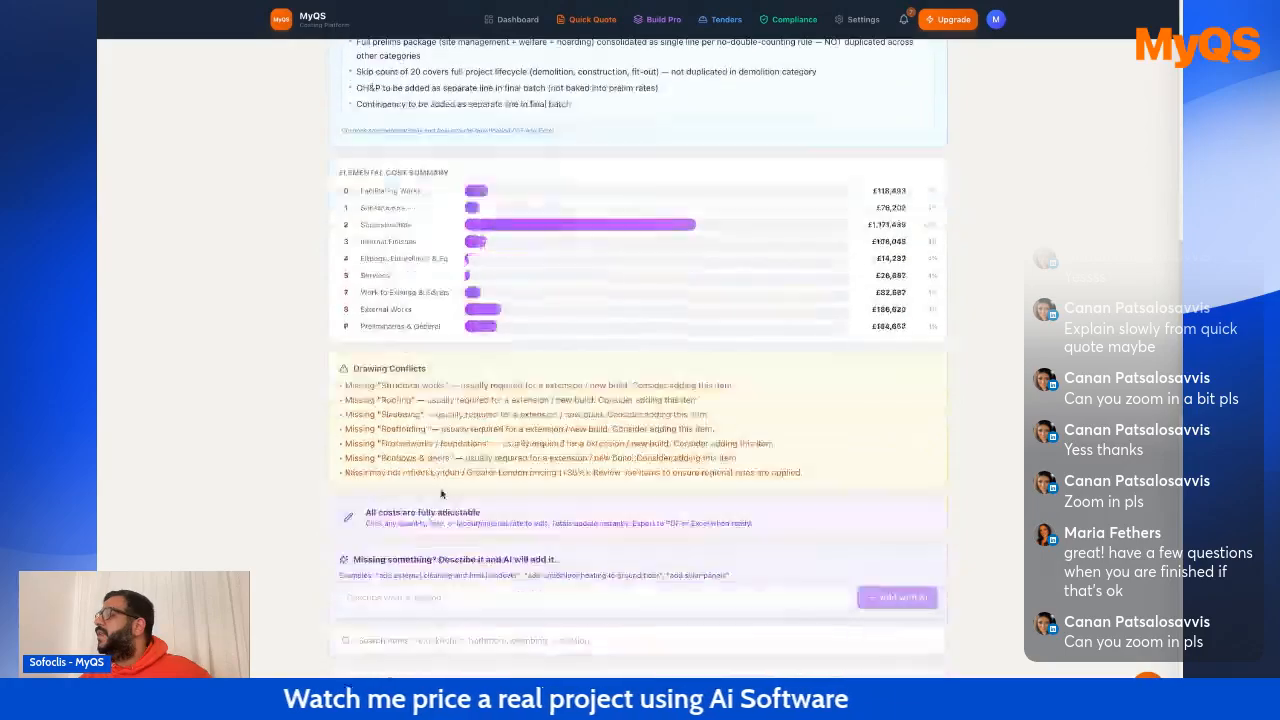
pyautogui.scroll(10, 440, 493)
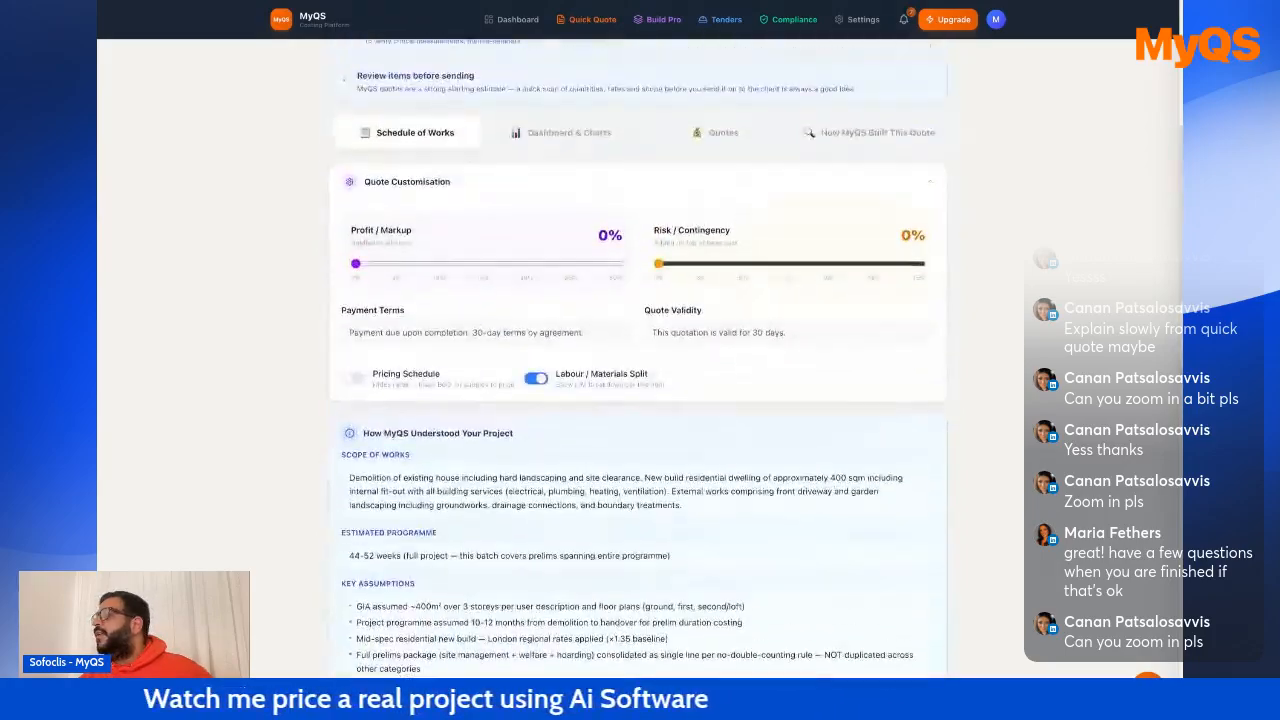
pyautogui.scroll(1, 375, 237)
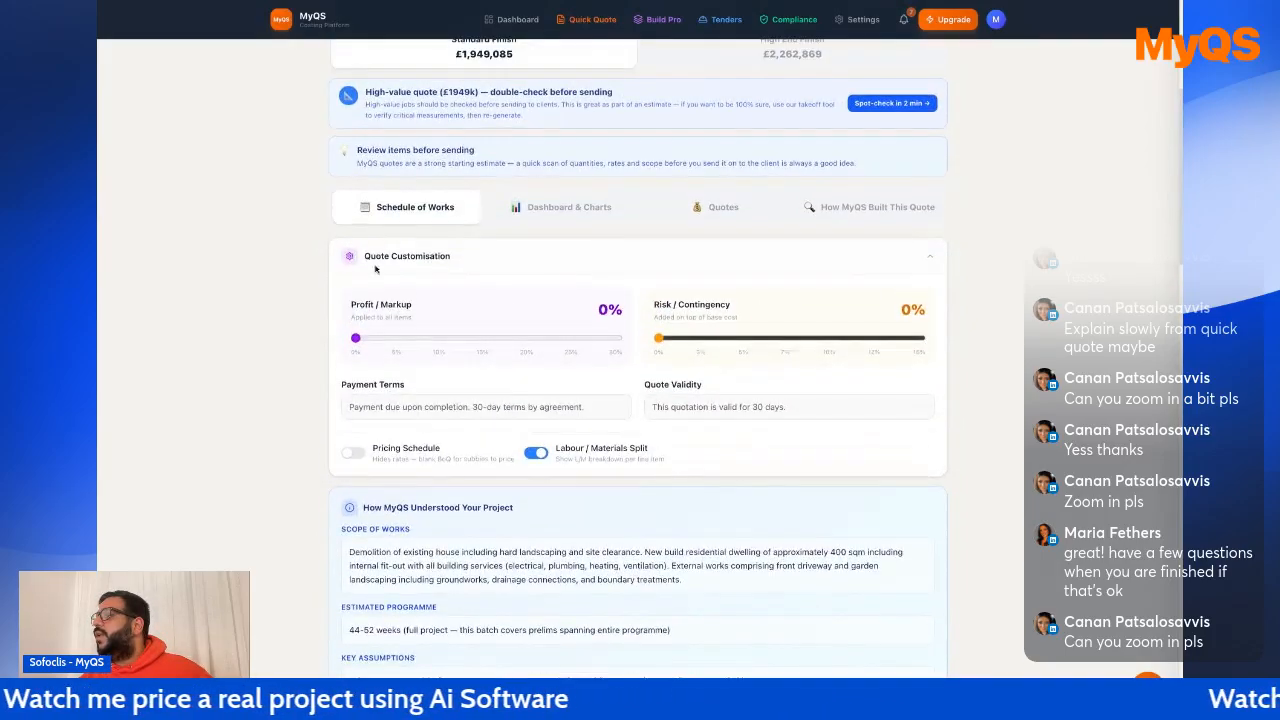
pyautogui.scroll(4, 417, 131)
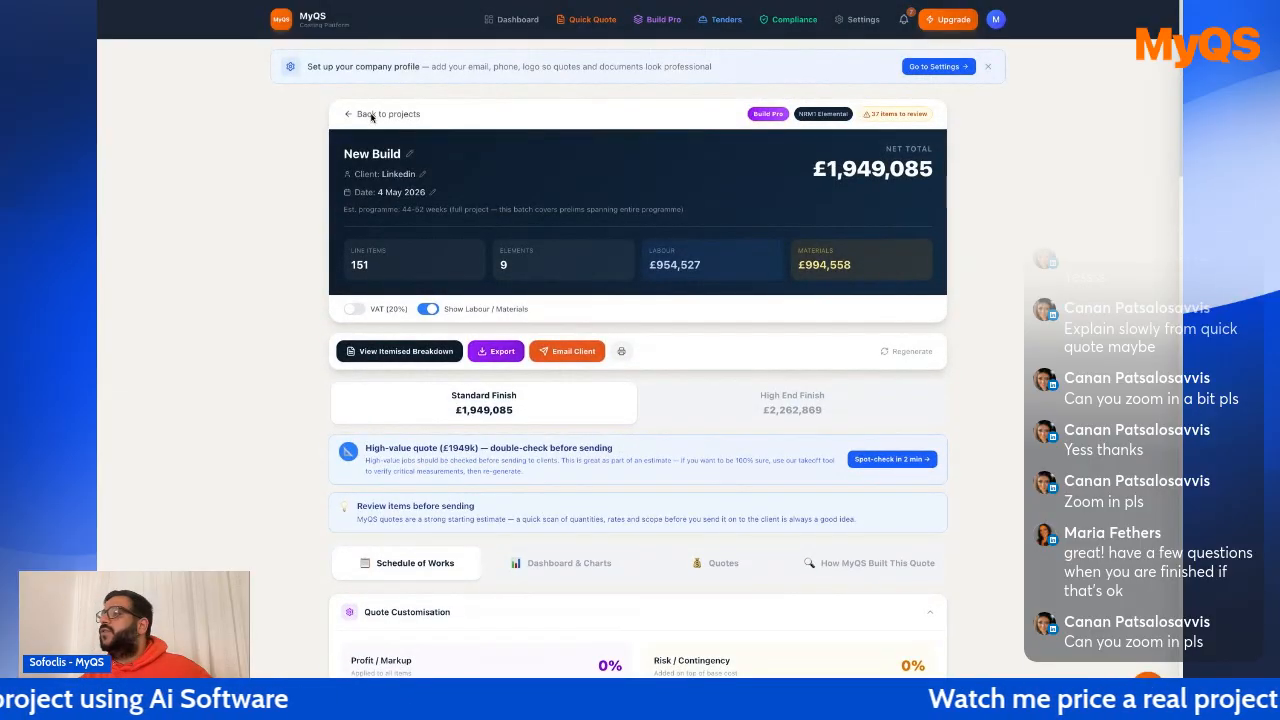
# Go from the dashboard to the company settings and examine the branding colour and cover page layout options.
pyautogui.click(518, 20)
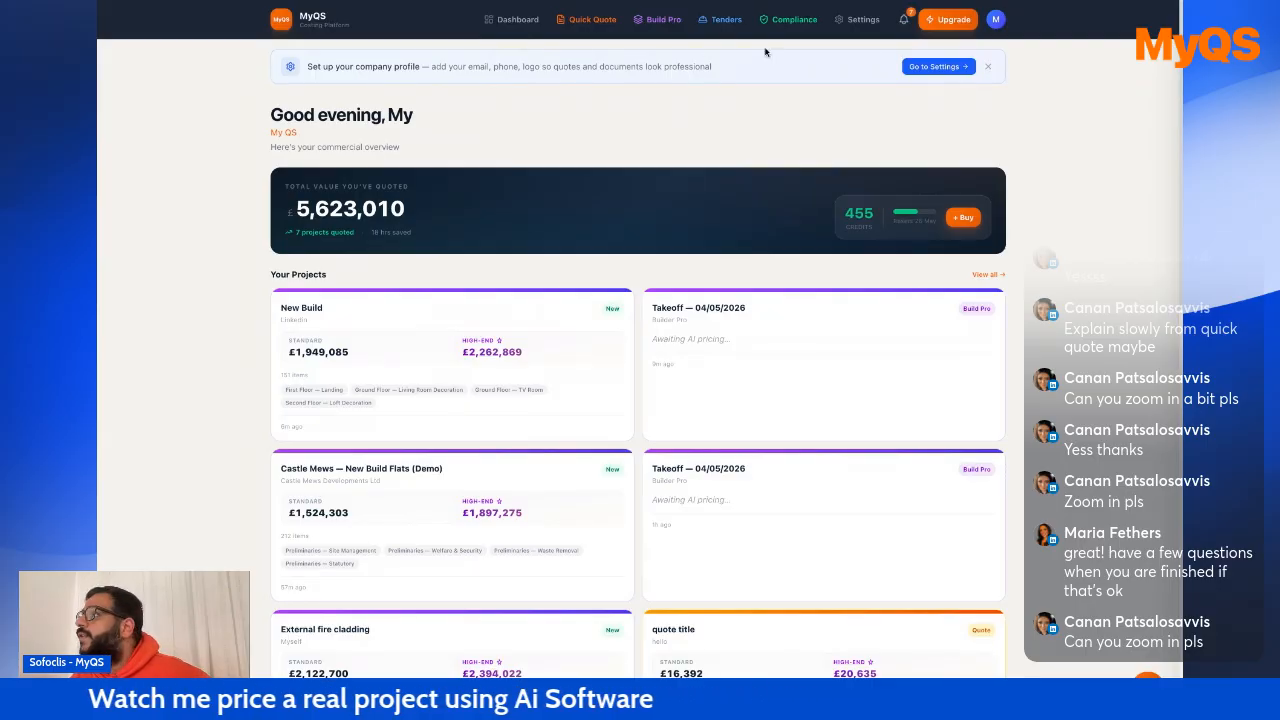
pyautogui.click(863, 19)
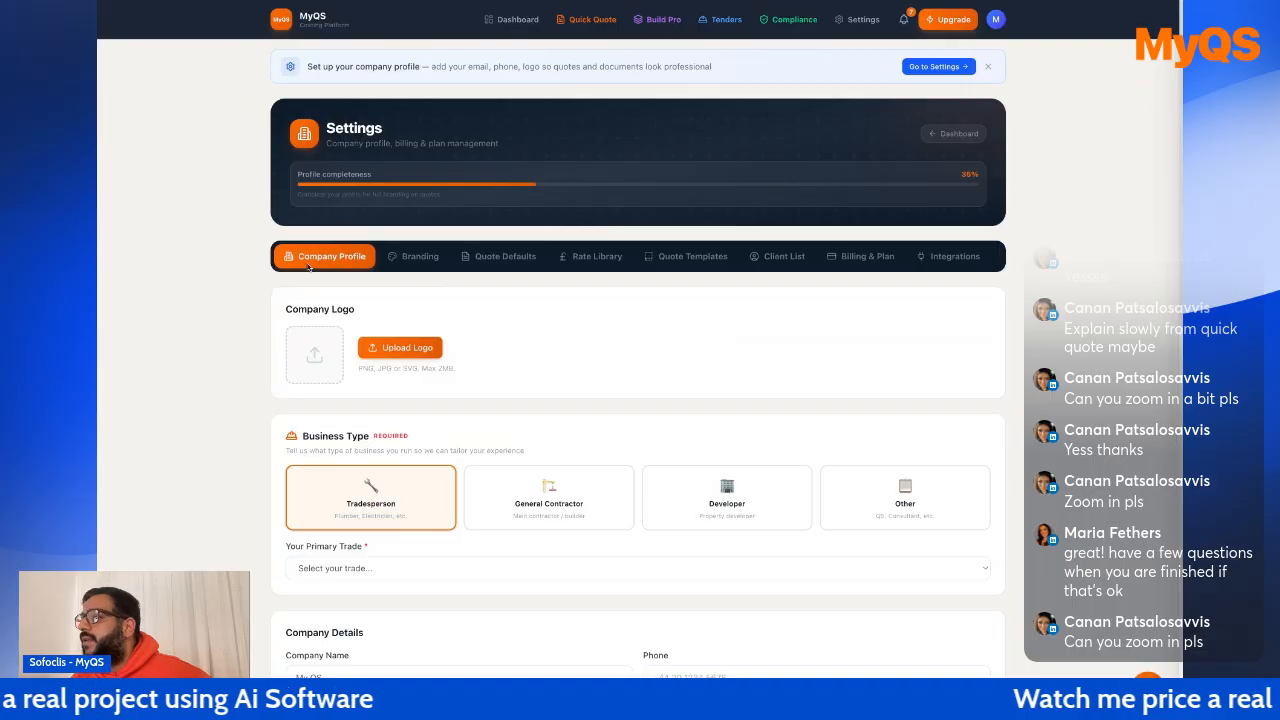
pyautogui.click(412, 258)
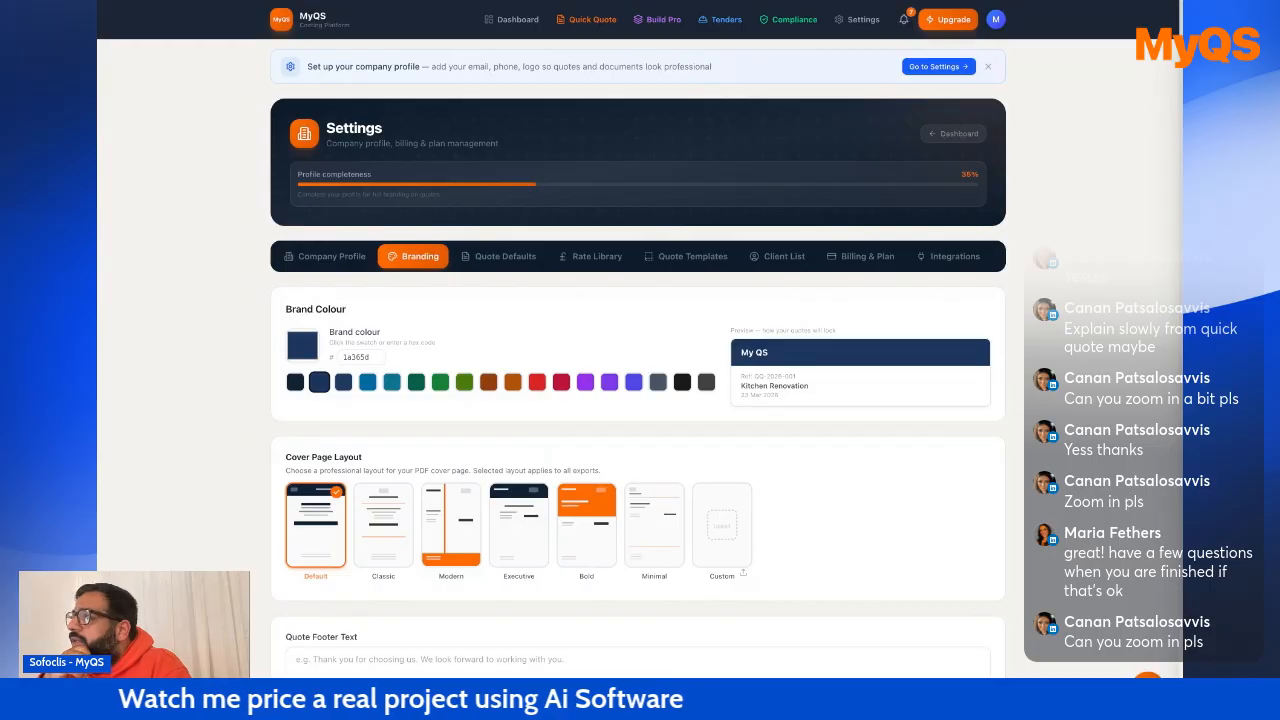
# View the Tender Packs overview, then examine the health and safety document types available under Compliance.
pyautogui.click(722, 19)
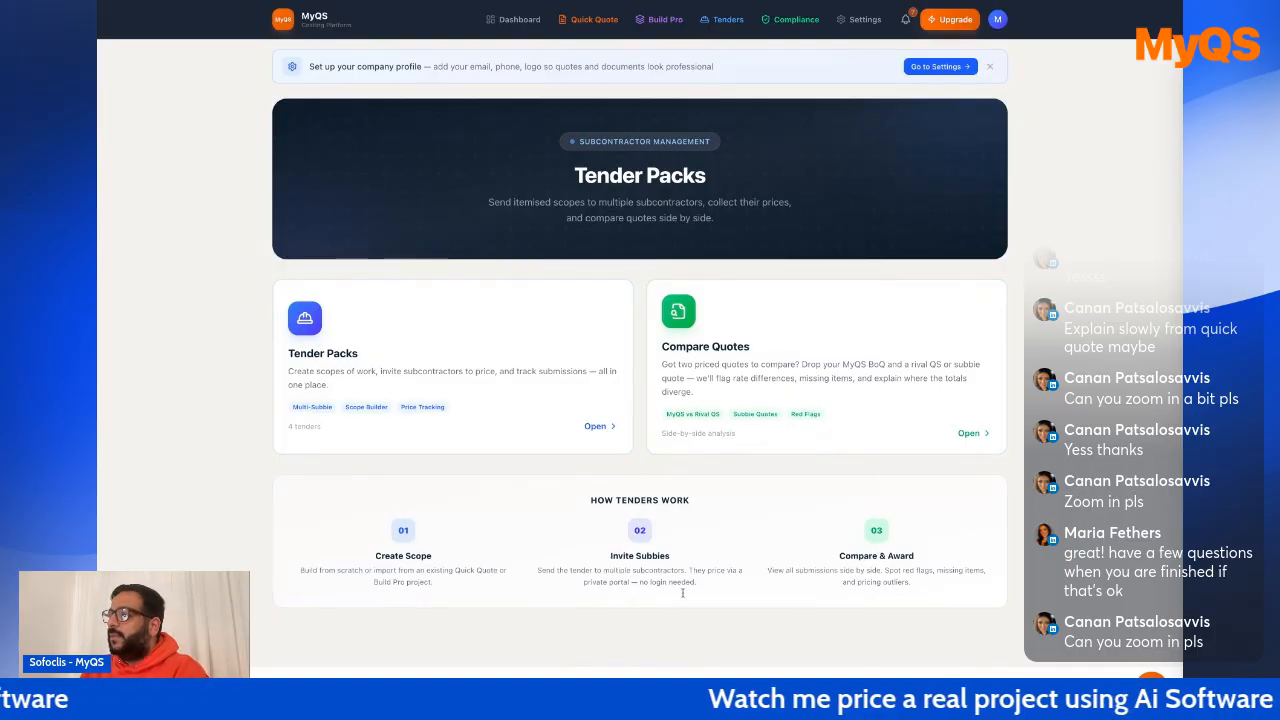
pyautogui.click(792, 20)
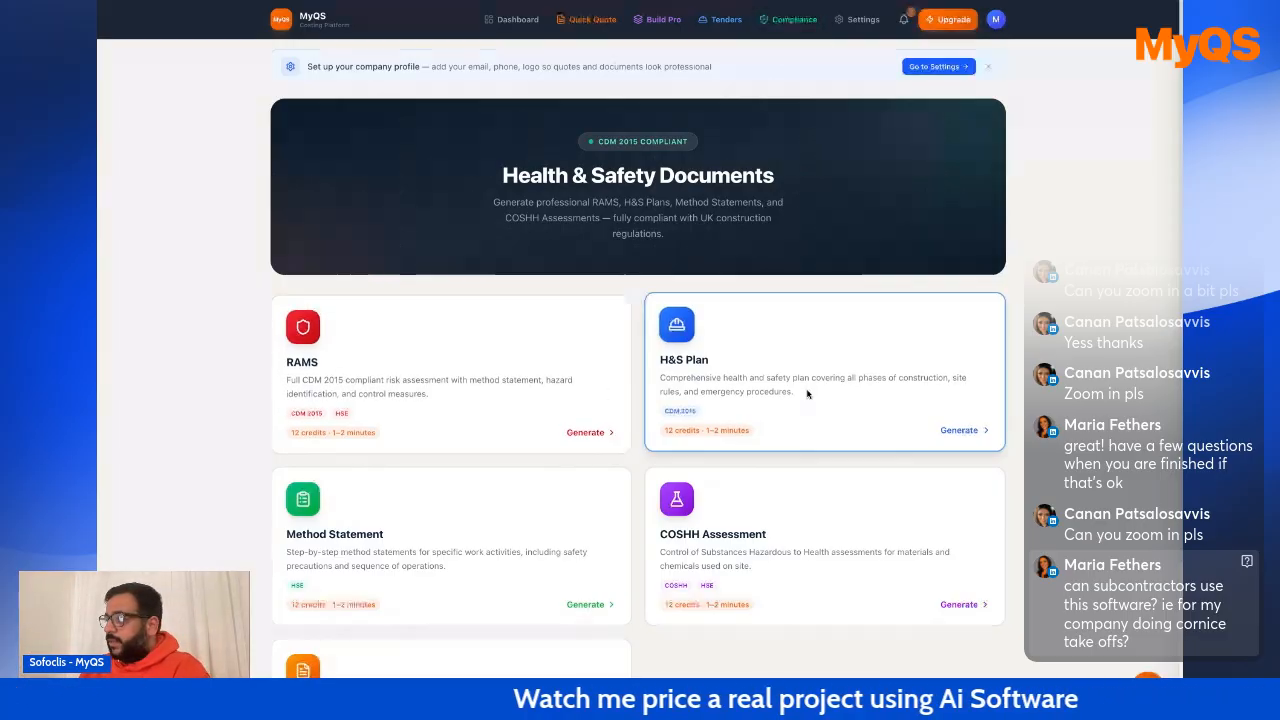
pyautogui.scroll(-1, 625, 398)
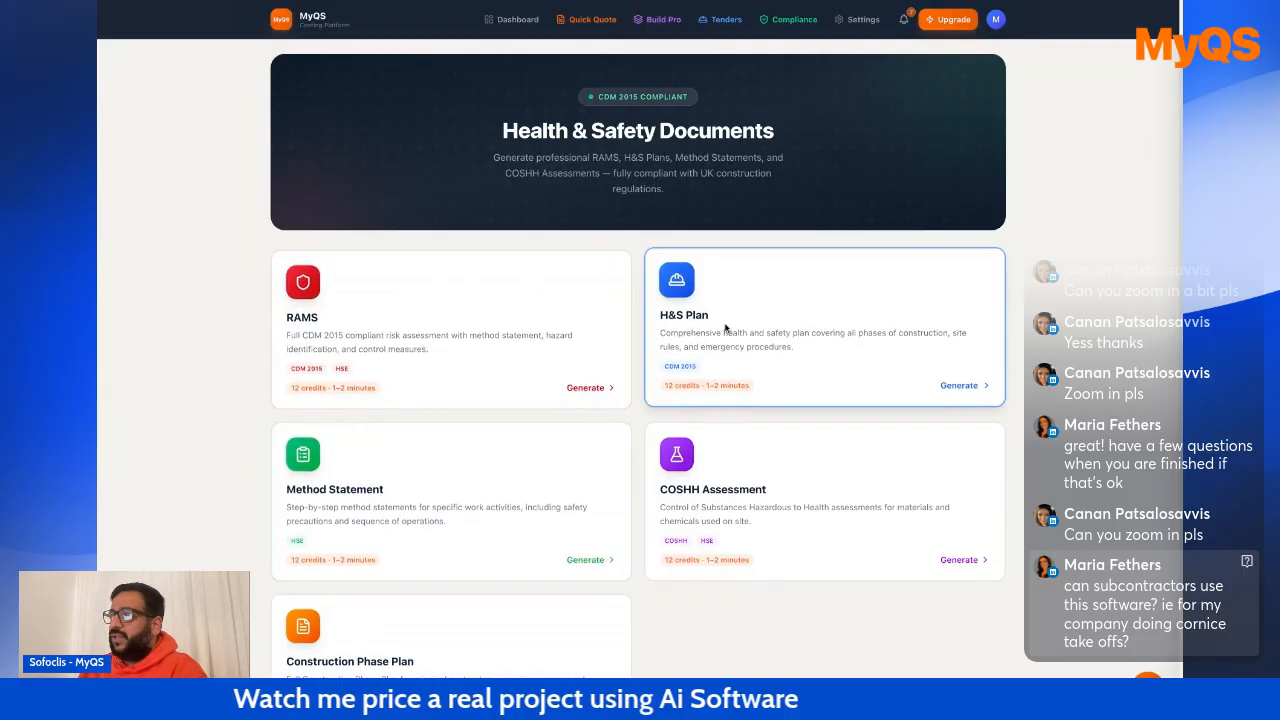
pyautogui.scroll(-2, 715, 338)
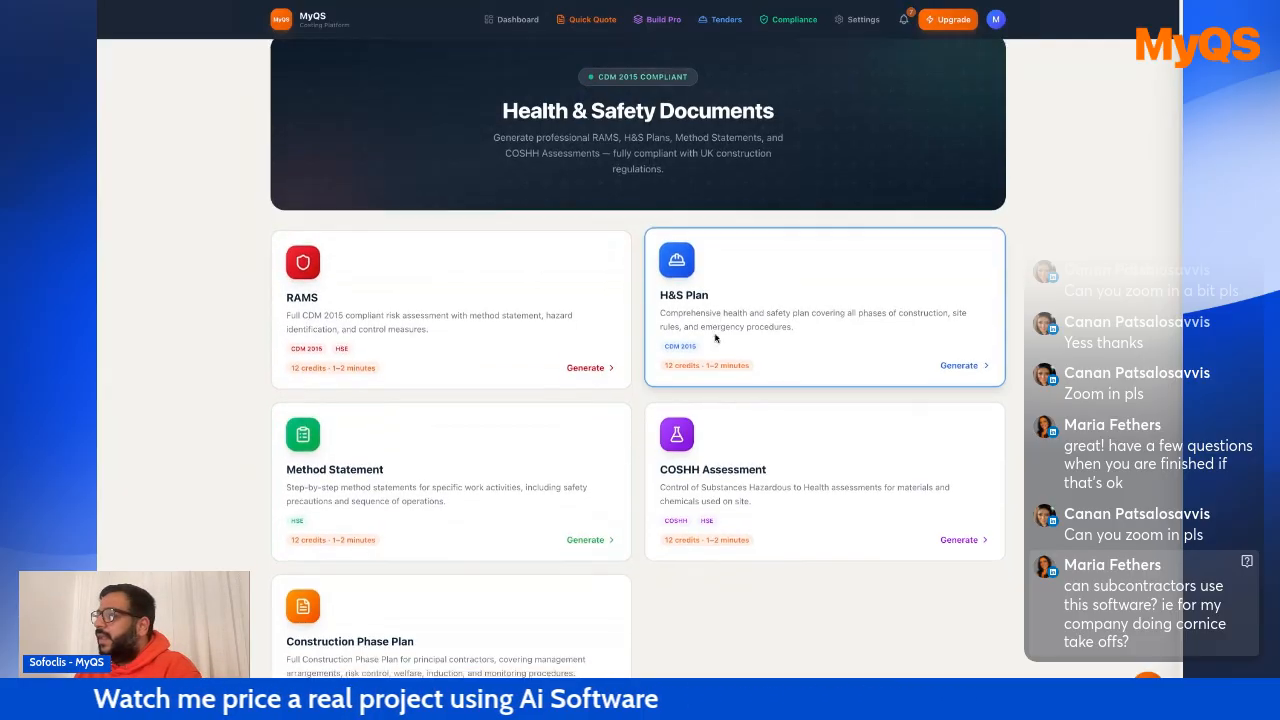
pyautogui.scroll(-1, 485, 426)
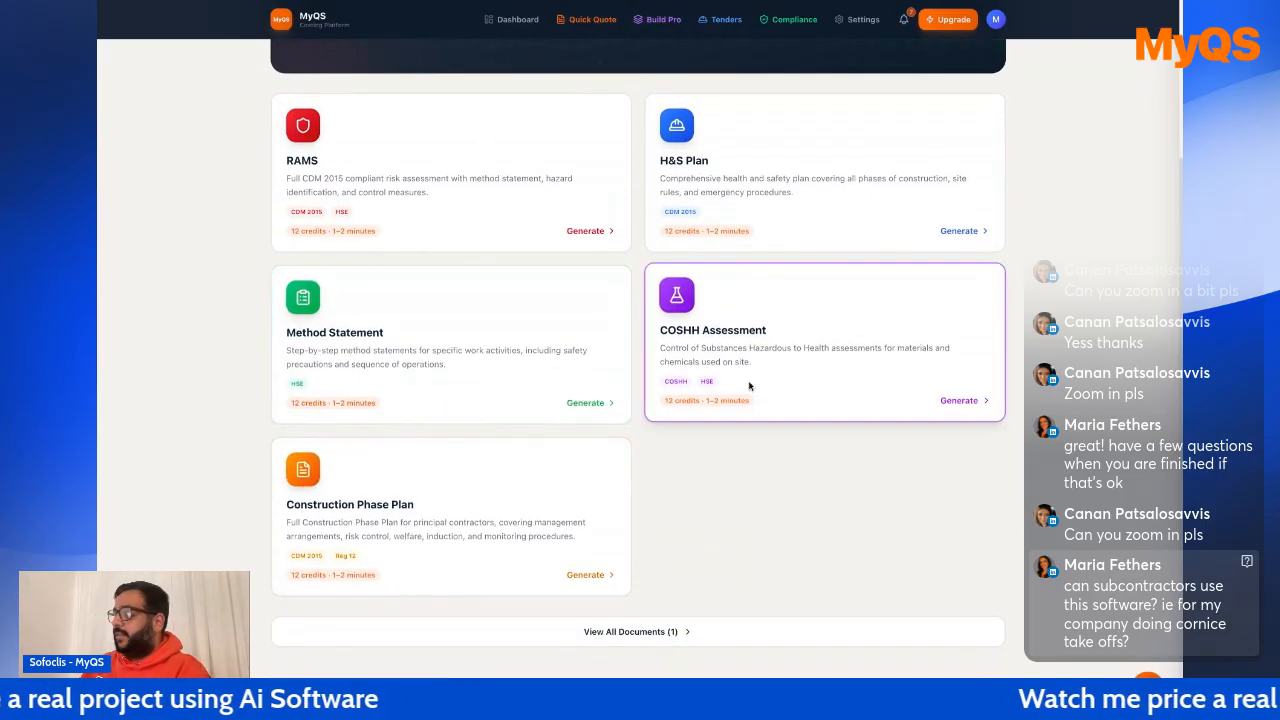
pyautogui.scroll(4, 825, 400)
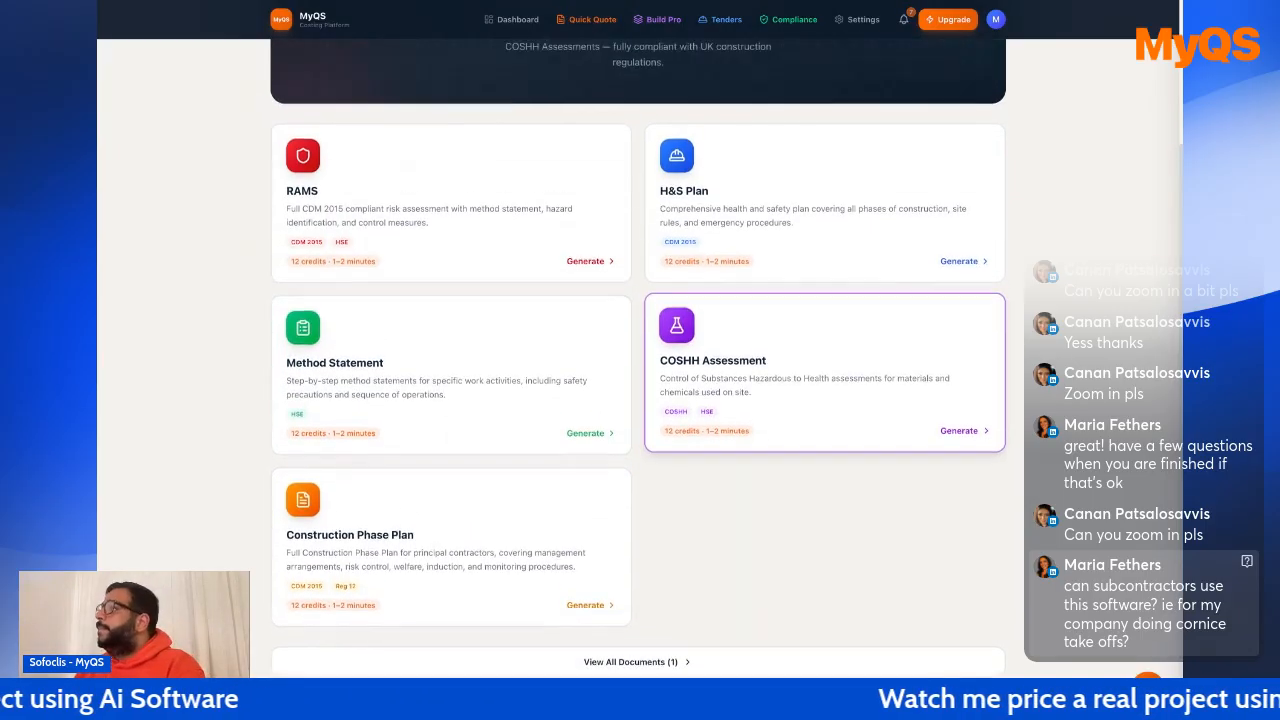
# Return to the dashboard, view the Quick Quote methods and reopen the company profile settings.
pyautogui.click(512, 19)
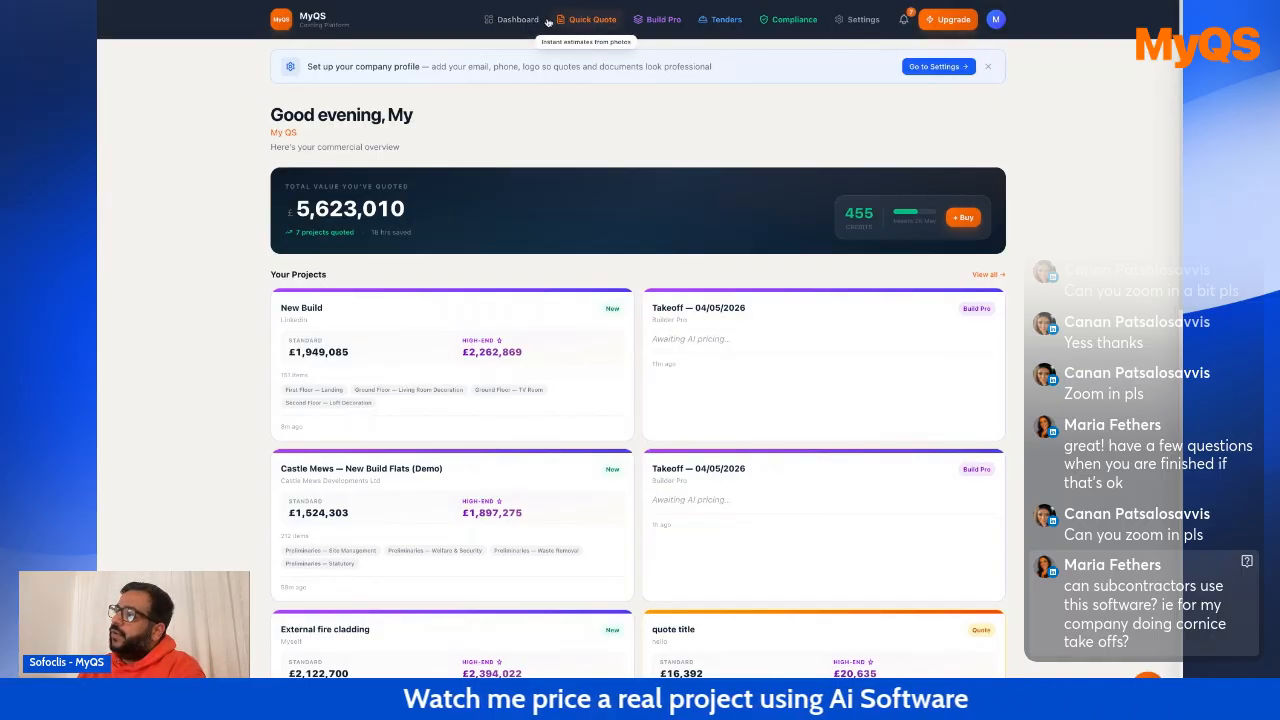
pyautogui.click(588, 19)
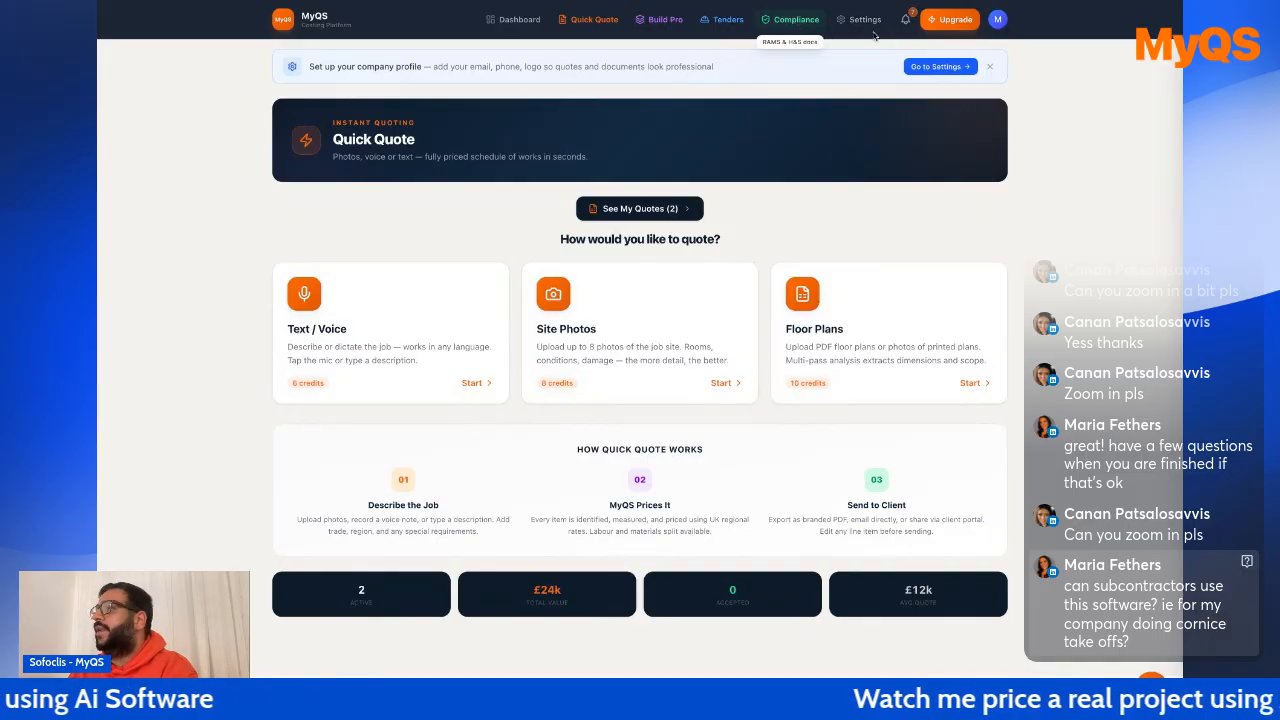
pyautogui.click(997, 20)
pyautogui.click(862, 20)
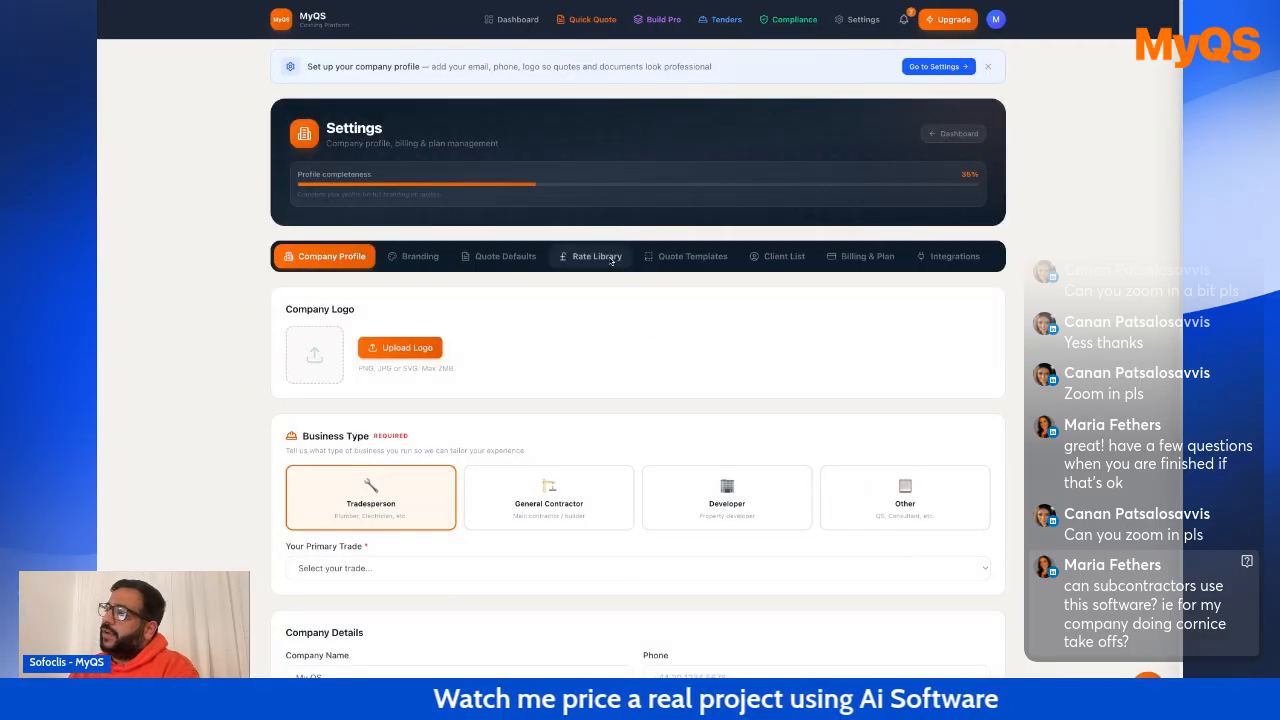
# Open the company's custom rate library and examine the form for adding a new rate, including its category choices.
pyautogui.click(611, 259)
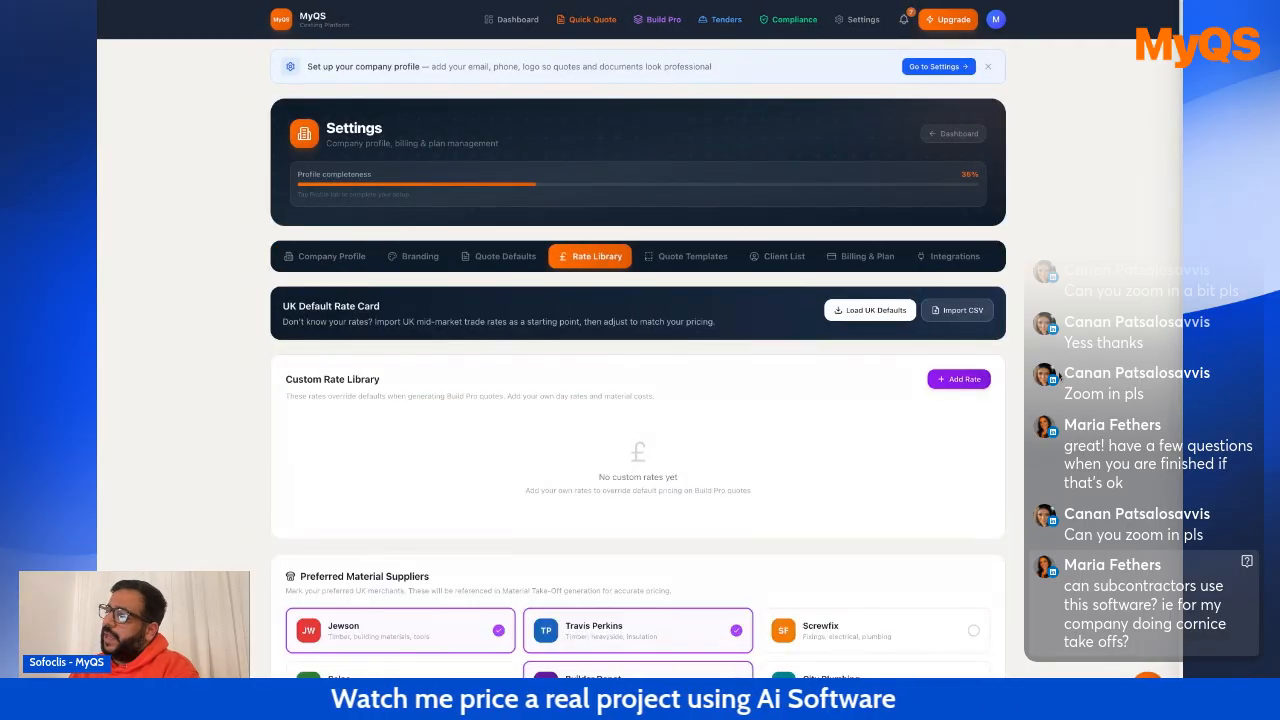
pyautogui.click(966, 380)
pyautogui.scroll(-2, 508, 469)
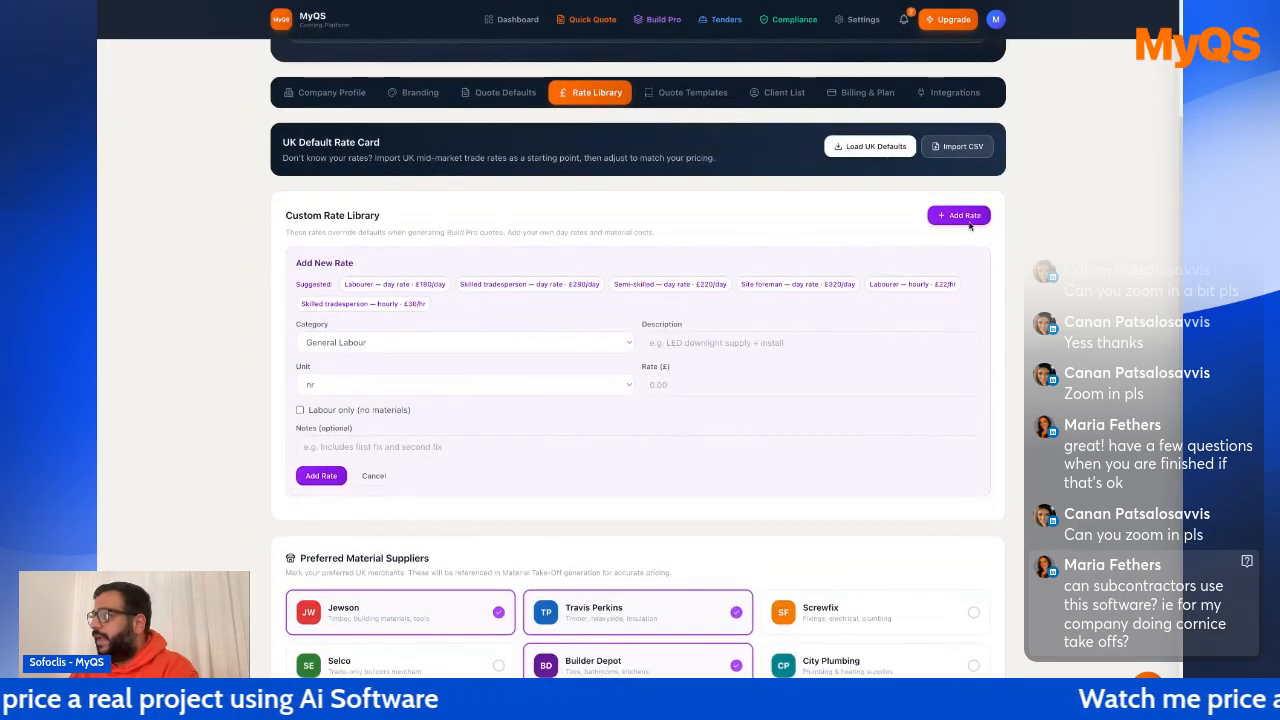
pyautogui.click(429, 341)
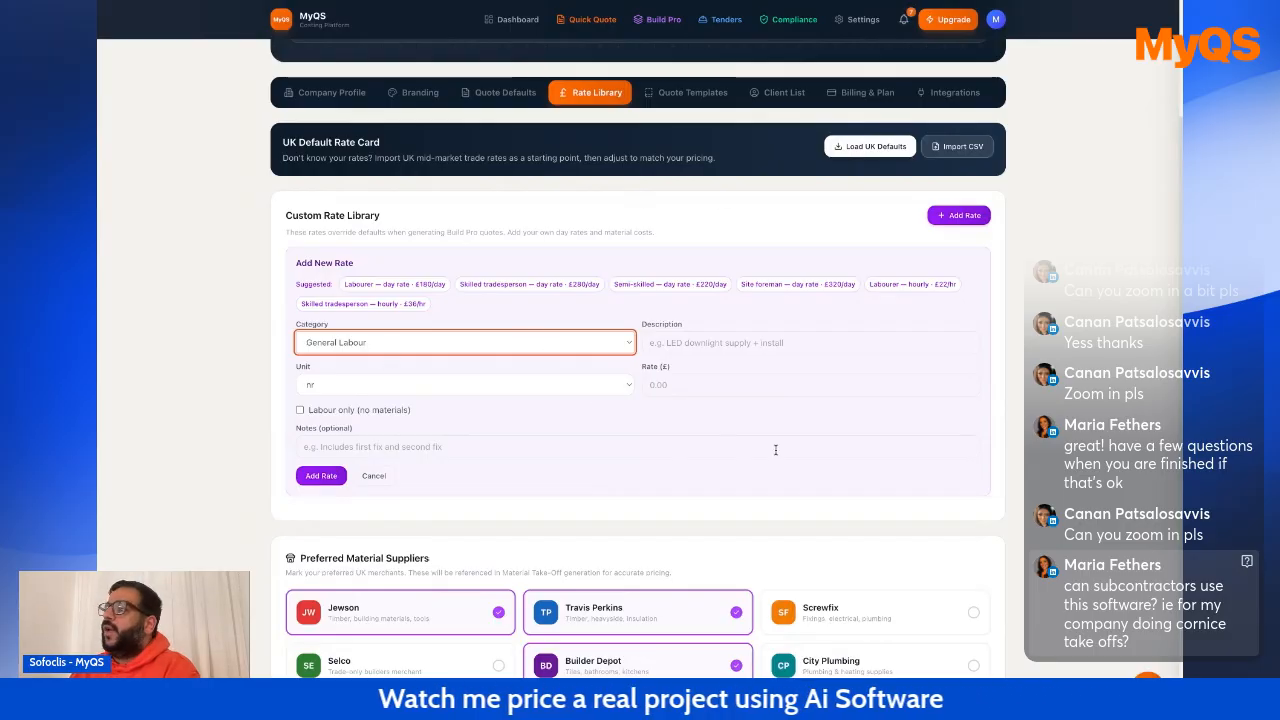
# Go back to the dashboard, view the Quick Quote options, and look over the business type and company details in the settings.
pyautogui.click(512, 19)
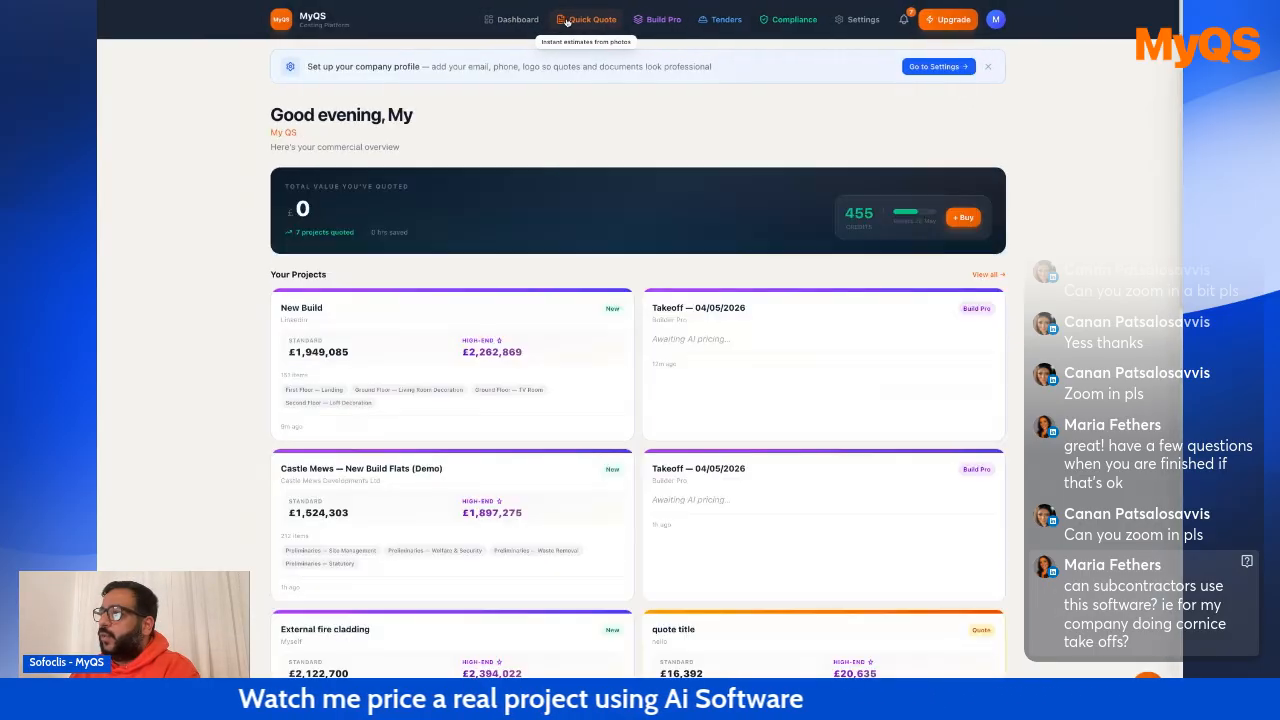
pyautogui.click(566, 20)
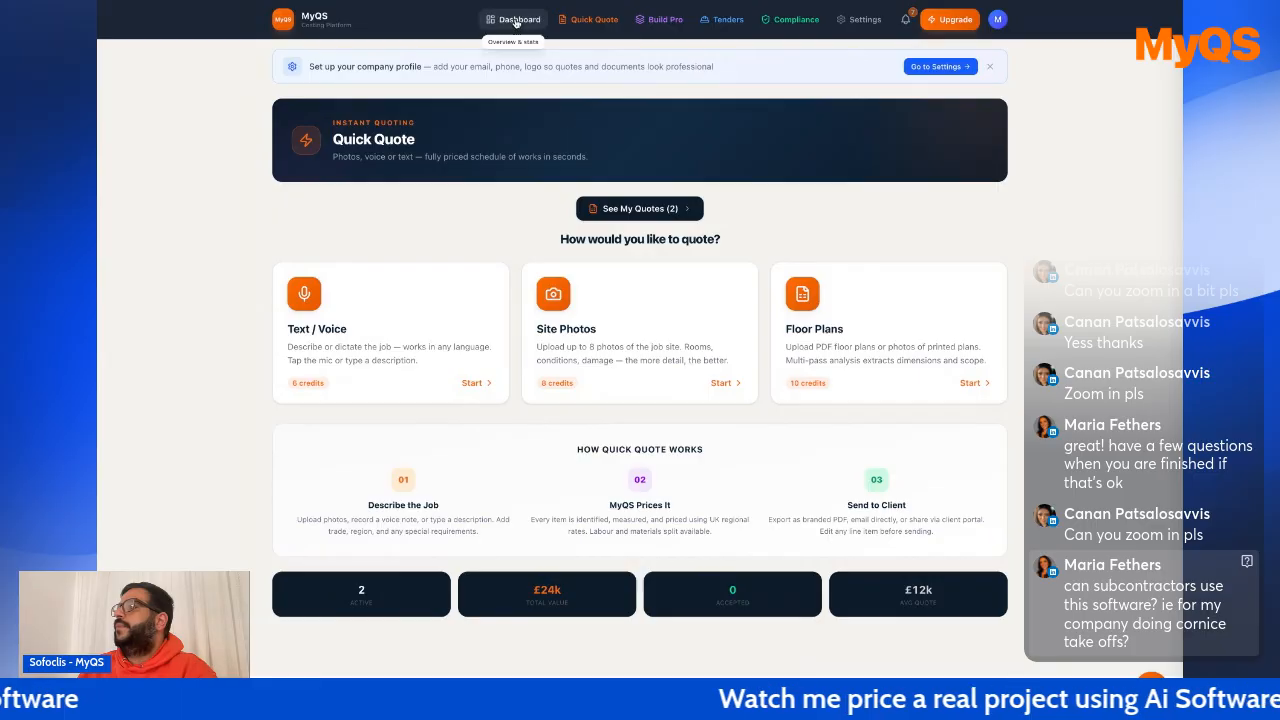
pyautogui.click(853, 22)
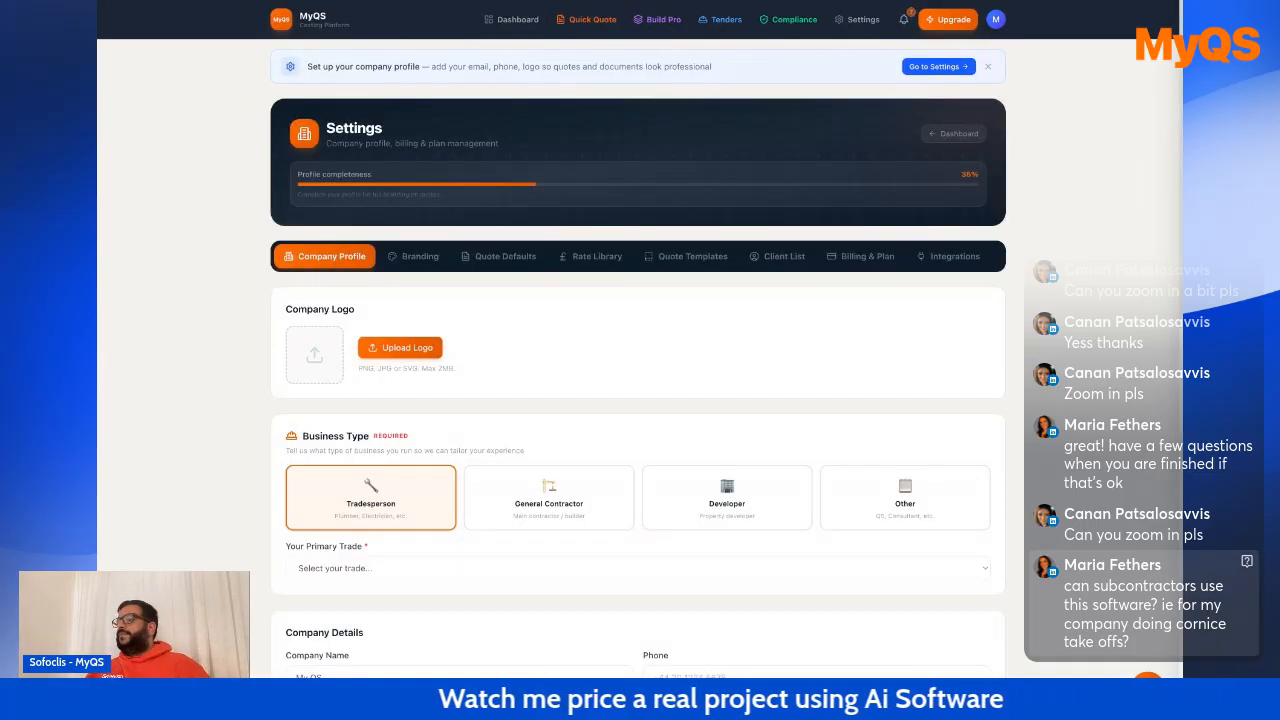
pyautogui.scroll(-2, 885, 248)
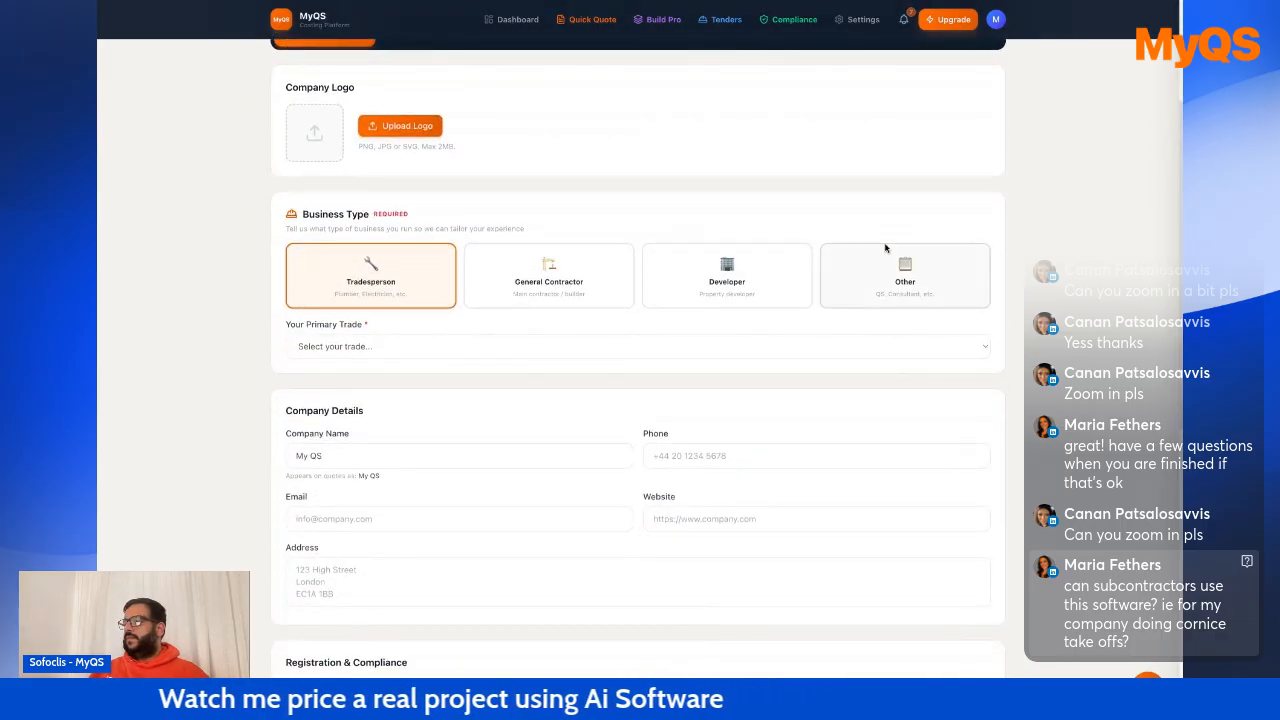
pyautogui.scroll(1, 885, 248)
pyautogui.scroll(1, 638, 380)
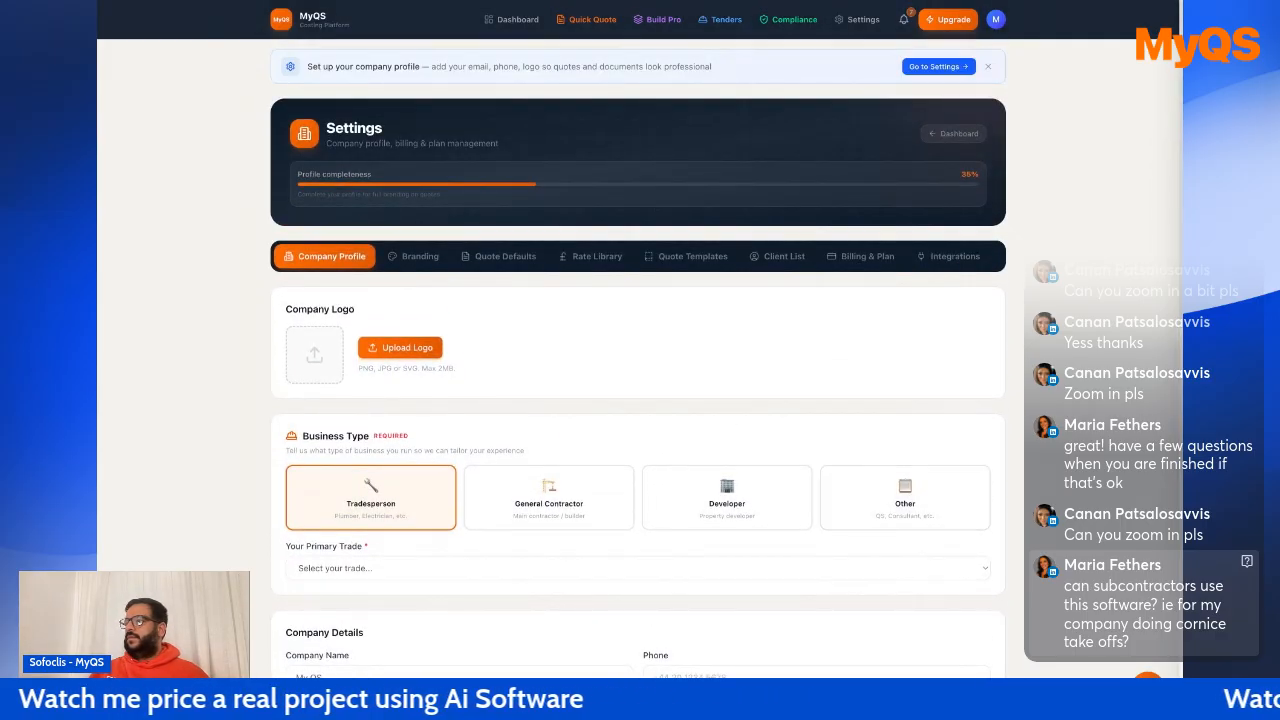